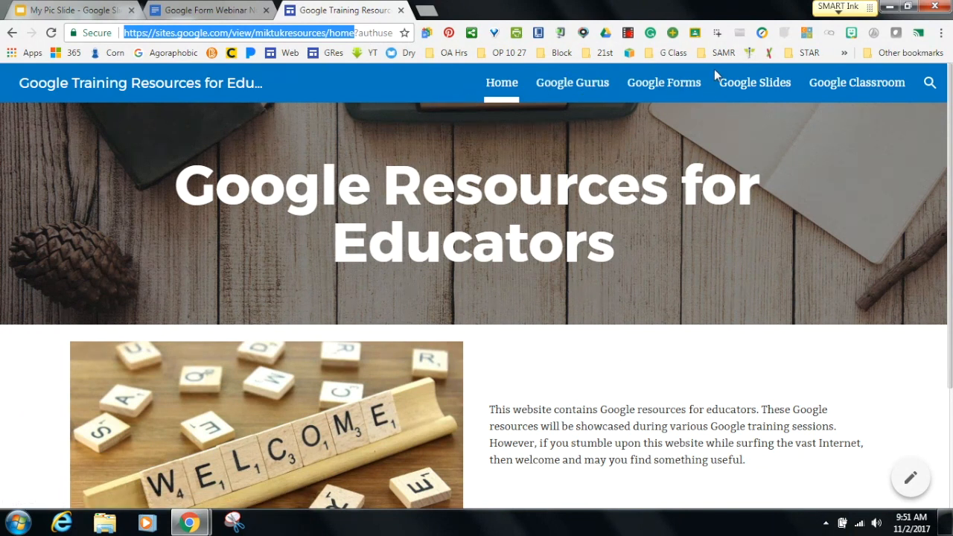
# Review the training site's Google Forms resources page, then open a new browser tab.
pyautogui.click(684, 88)
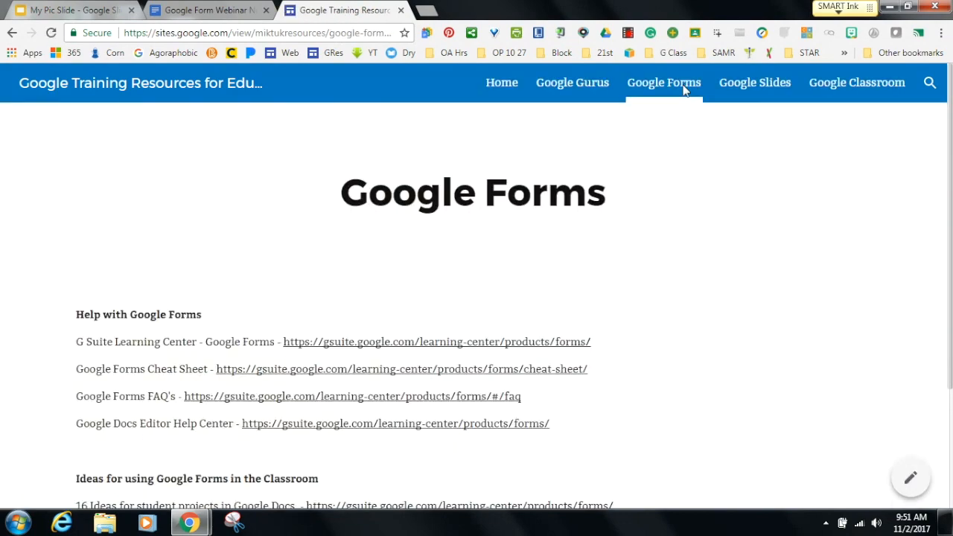
pyautogui.moveTo(949, 217); pyautogui.dragTo(947, 275)
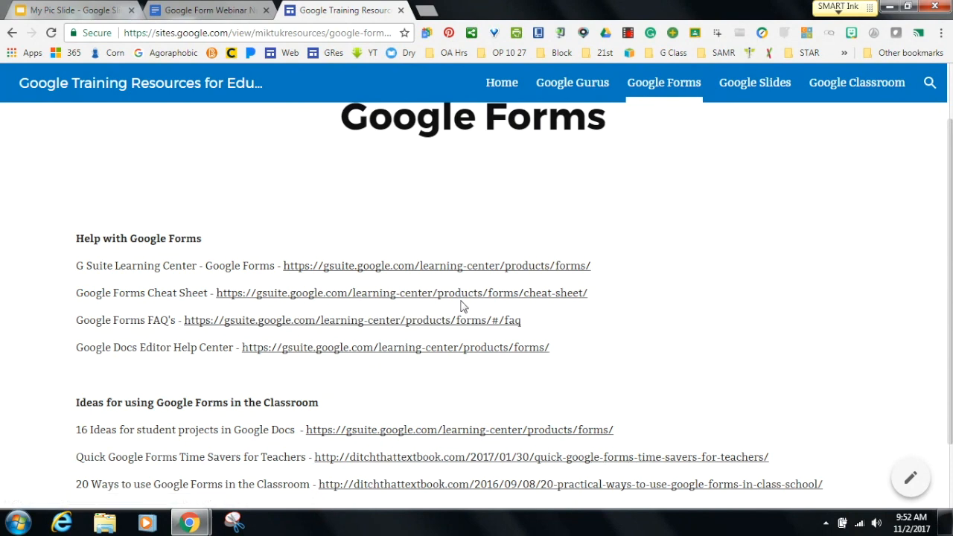
pyautogui.moveTo(951, 250); pyautogui.dragTo(949, 299)
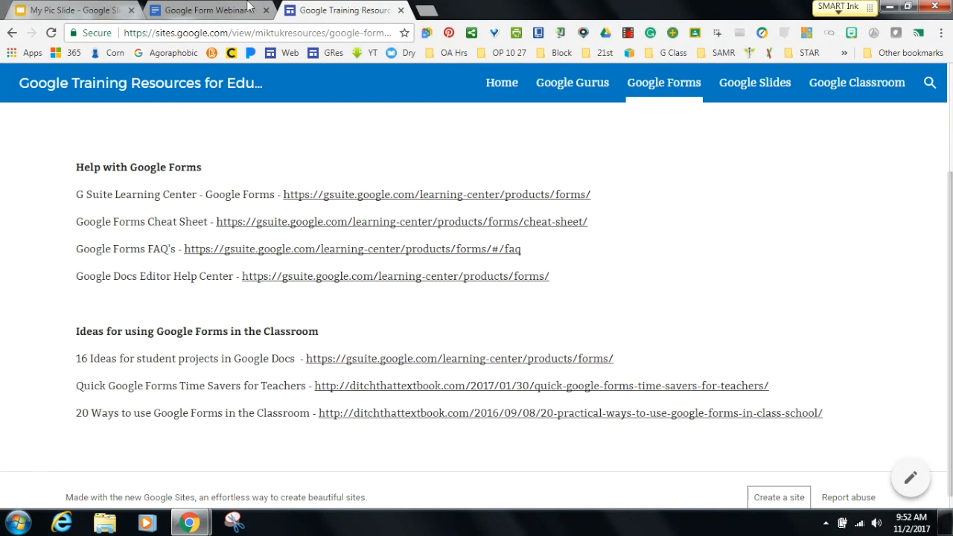
pyautogui.click(424, 17)
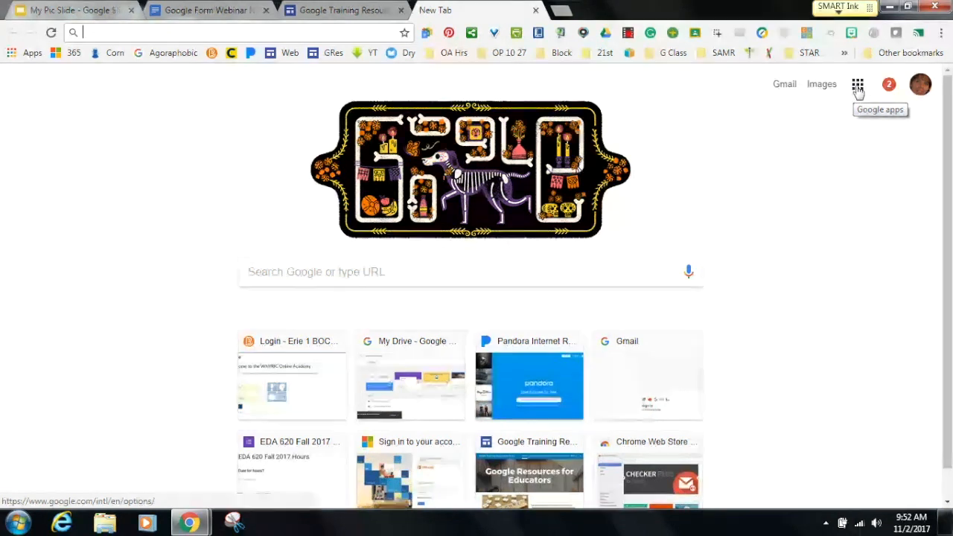
# Open Google Drive, find Google Forms under NEW > More, then close the Drive tab.
pyautogui.click(858, 87)
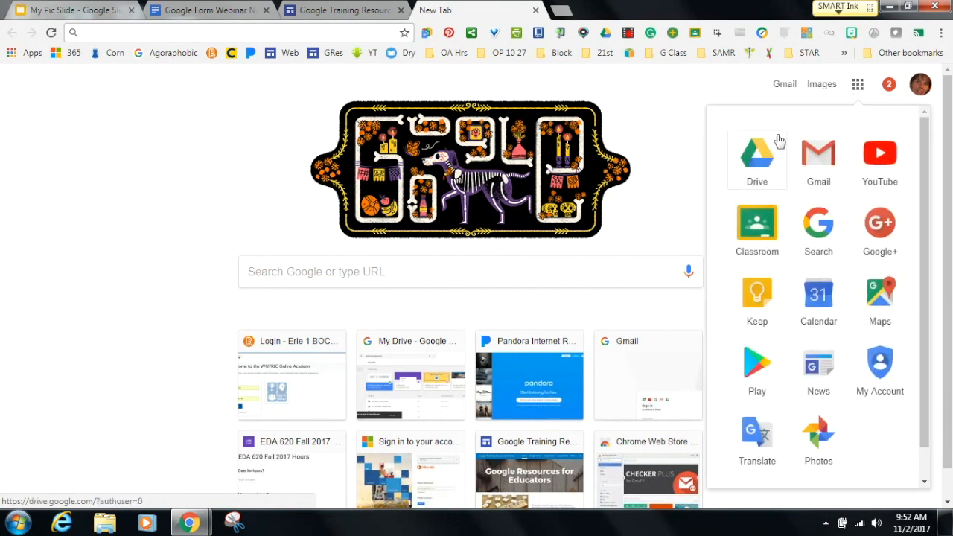
pyautogui.click(755, 170)
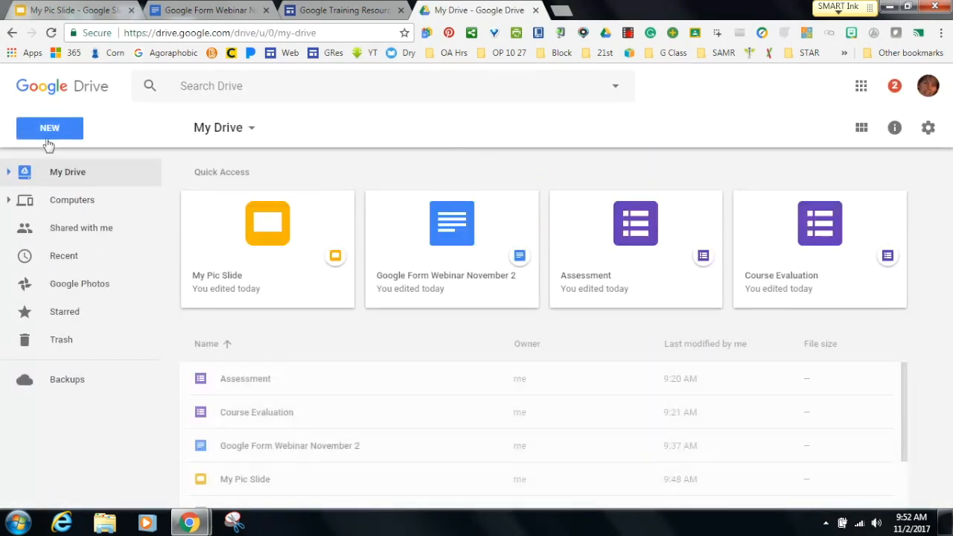
pyautogui.click(49, 131)
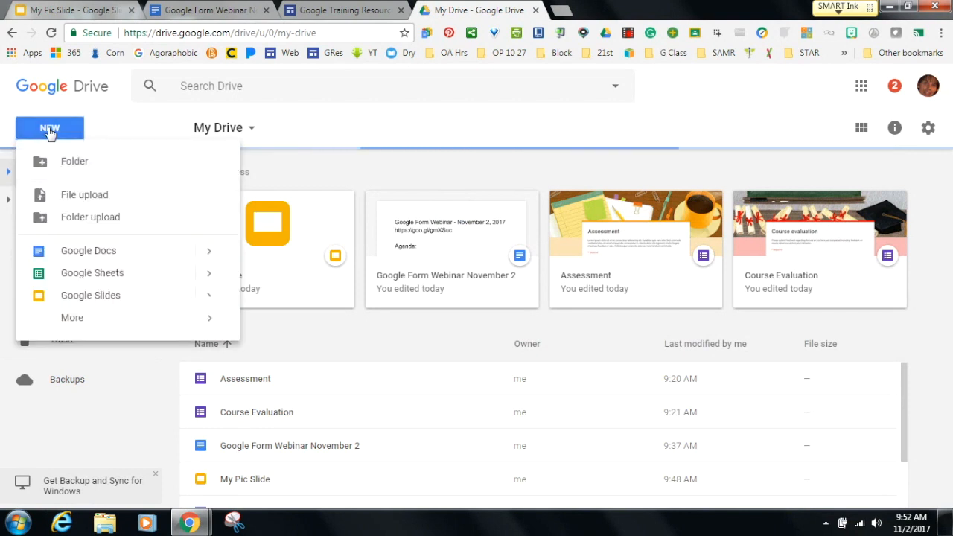
pyautogui.click(79, 324)
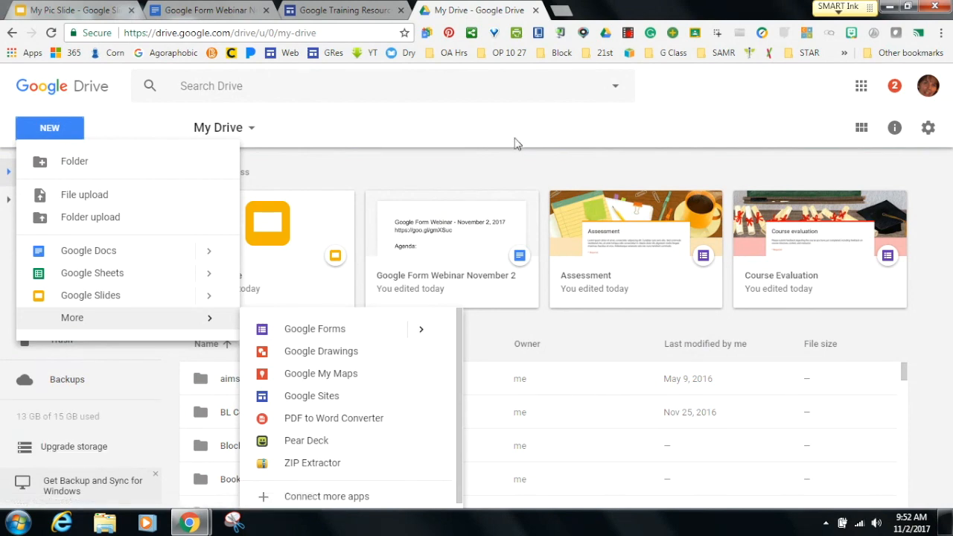
pyautogui.click(534, 10)
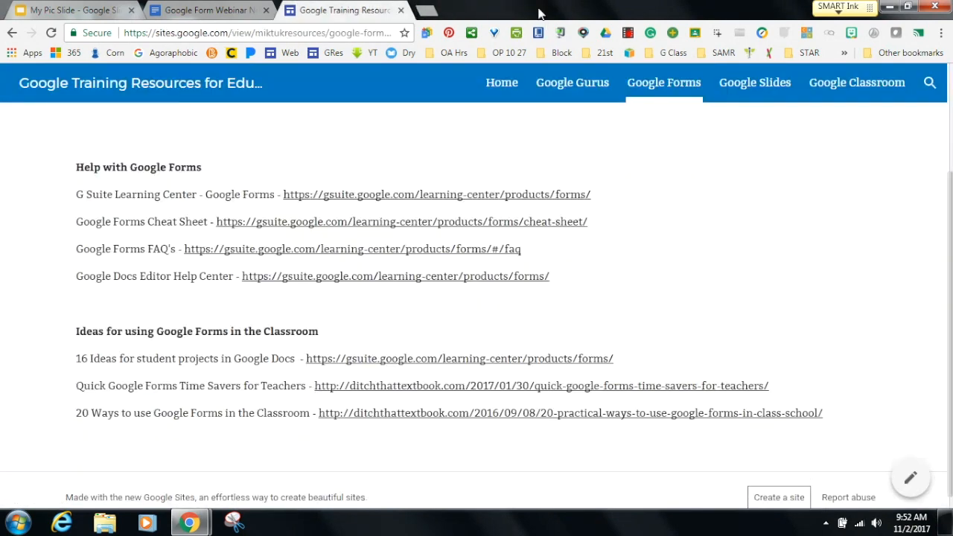
pyautogui.click(427, 12)
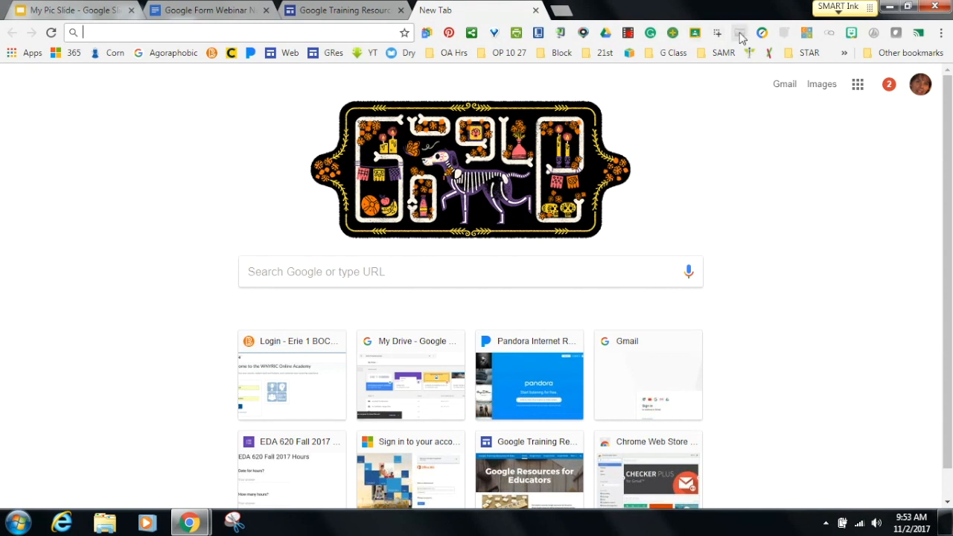
# Create a blank Google Form with the Quick Create Plus extension's New Form option.
pyautogui.click(427, 36)
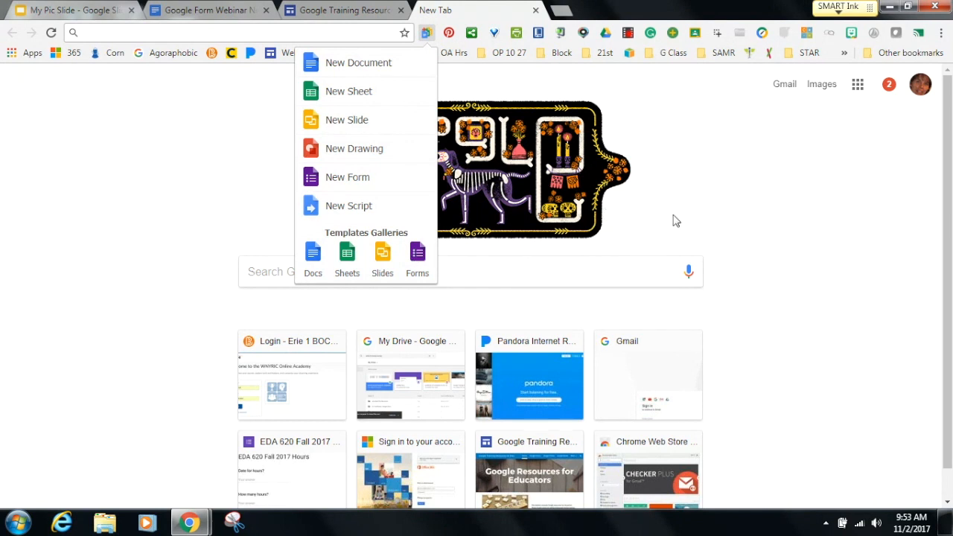
pyautogui.click(347, 179)
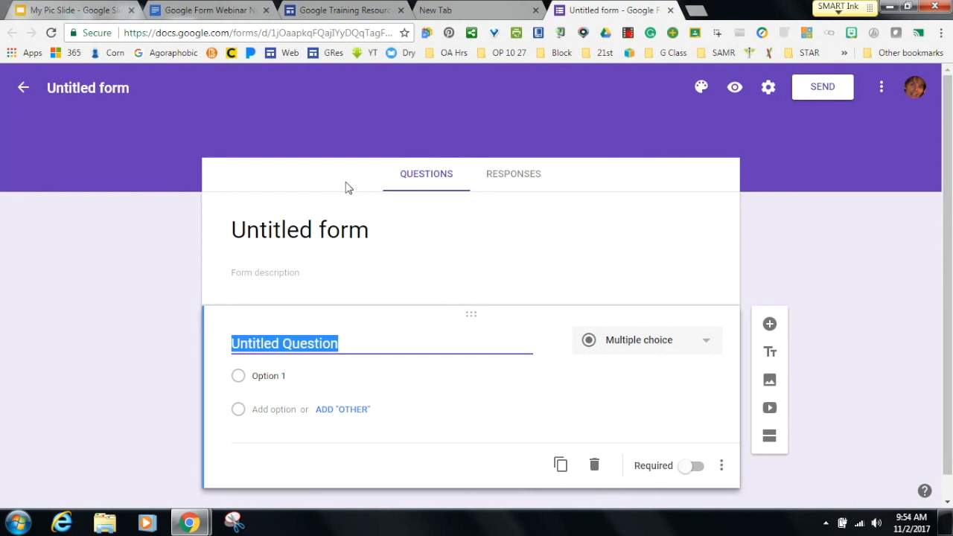
# Change the form title and file name from 'Untitled form' to 'Demo Form for Webinar'.
pyautogui.click(366, 231)
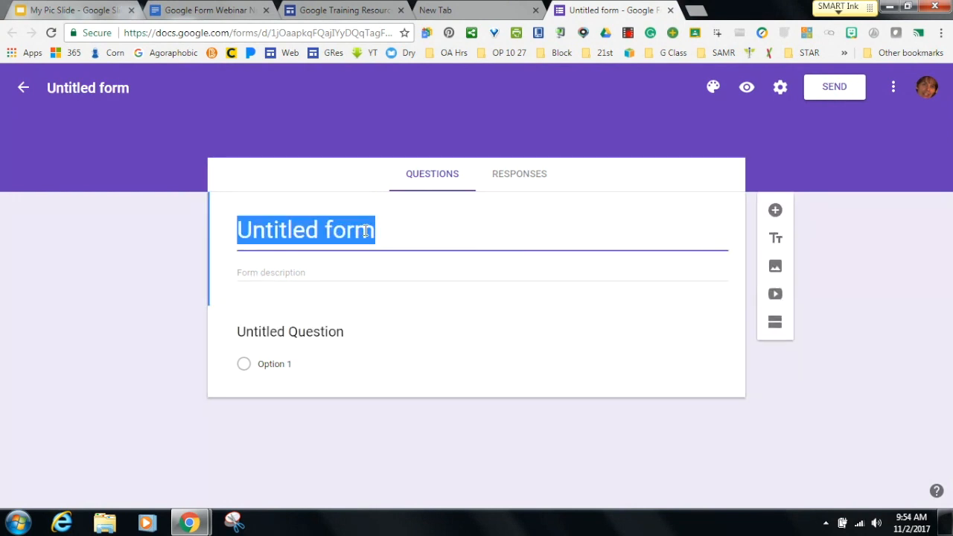
pyautogui.write('D')
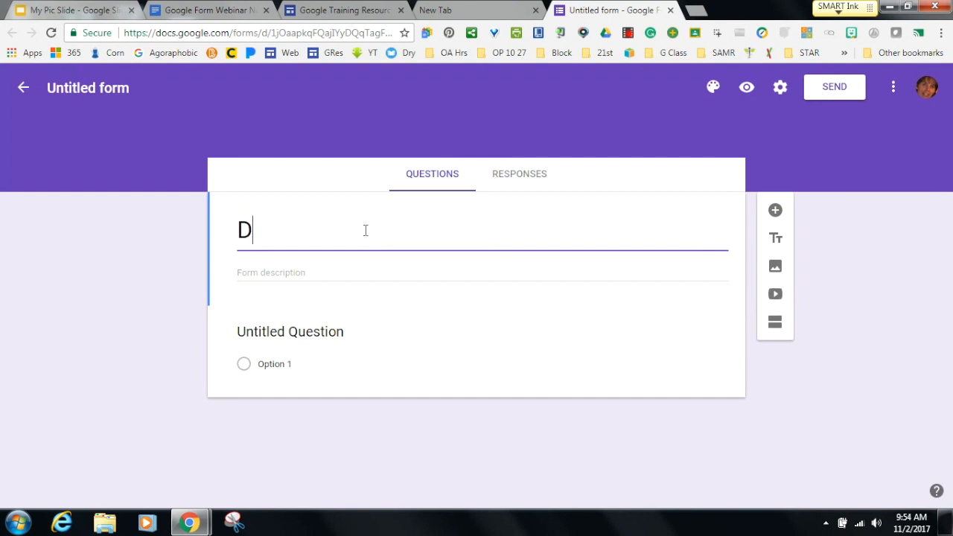
pyautogui.write('emo Form for Wein')
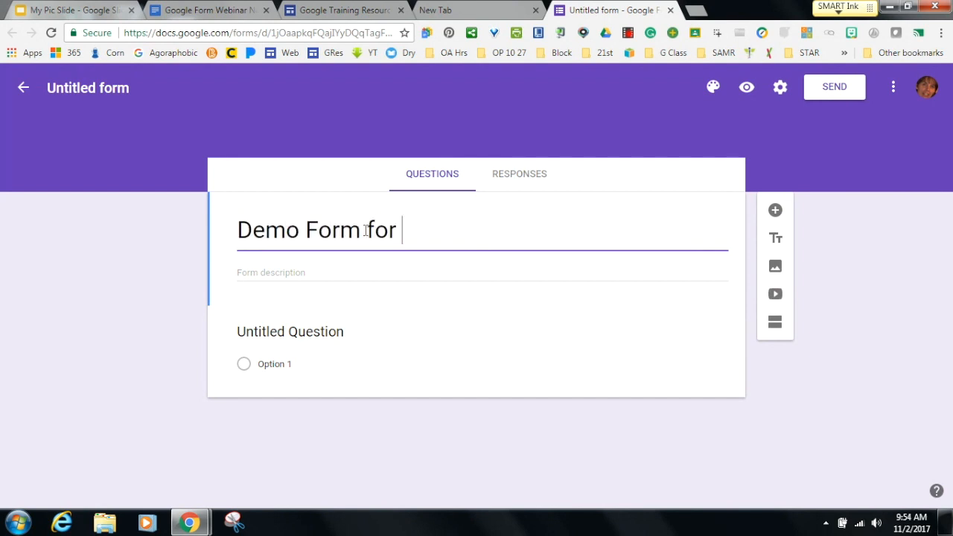
pyautogui.press('BackSpace')
pyautogui.press('BackSpace')
pyautogui.write('binar')
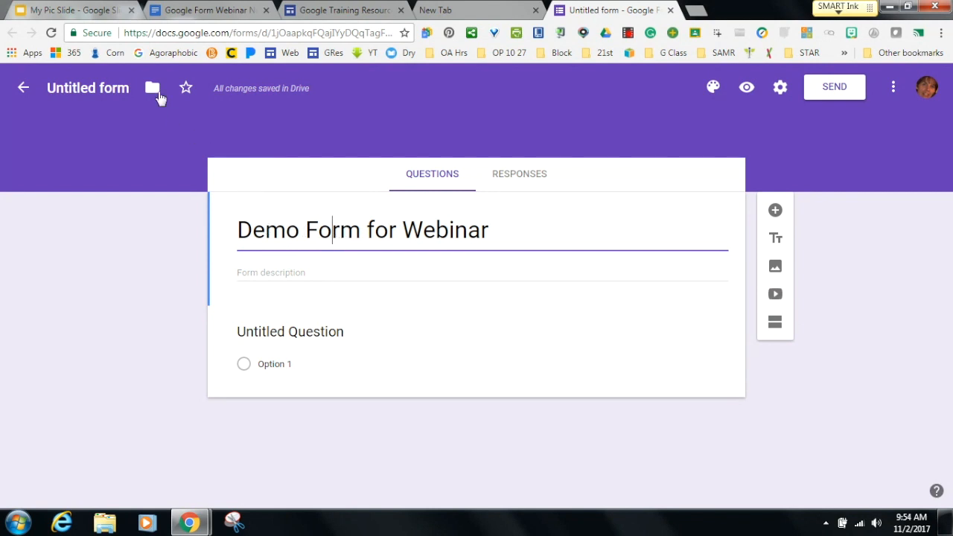
pyautogui.click(90, 84)
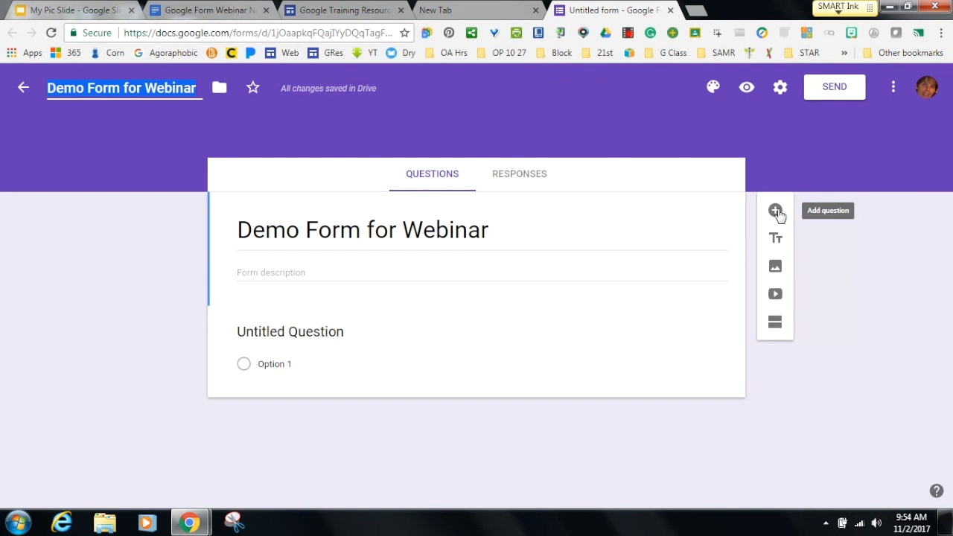
pyautogui.click(369, 345)
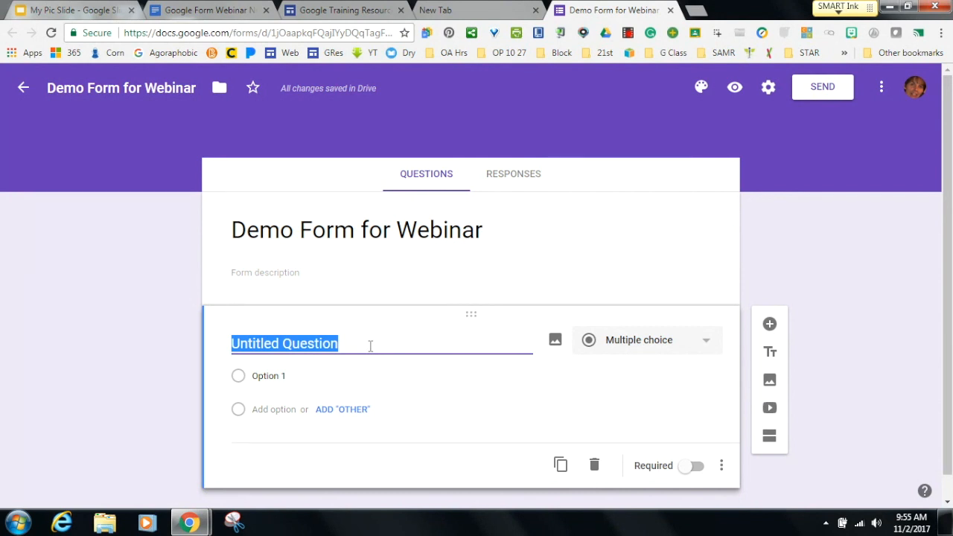
# Enter 'Which one is your favorite holiday?' as the first question's text.
pyautogui.write('Wh')
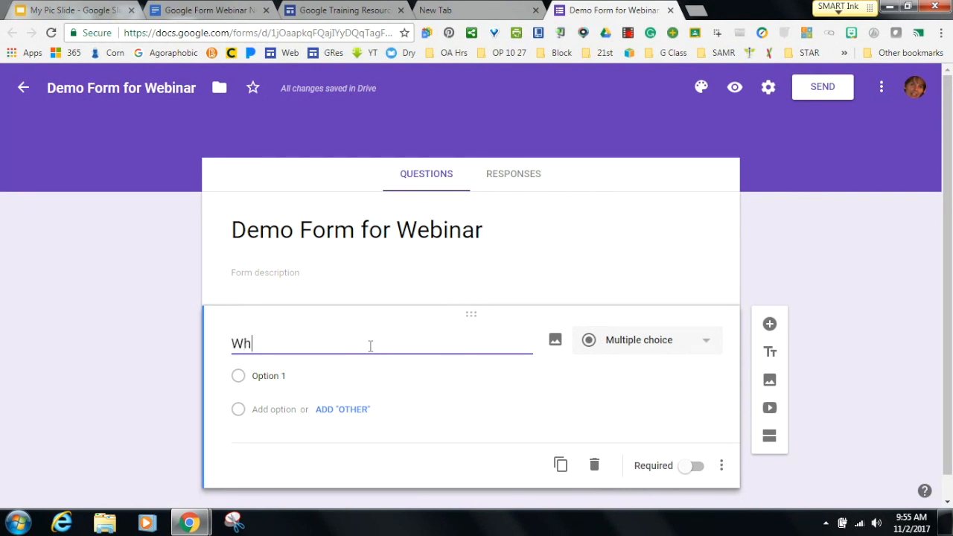
pyautogui.write('ich one is your favorite')
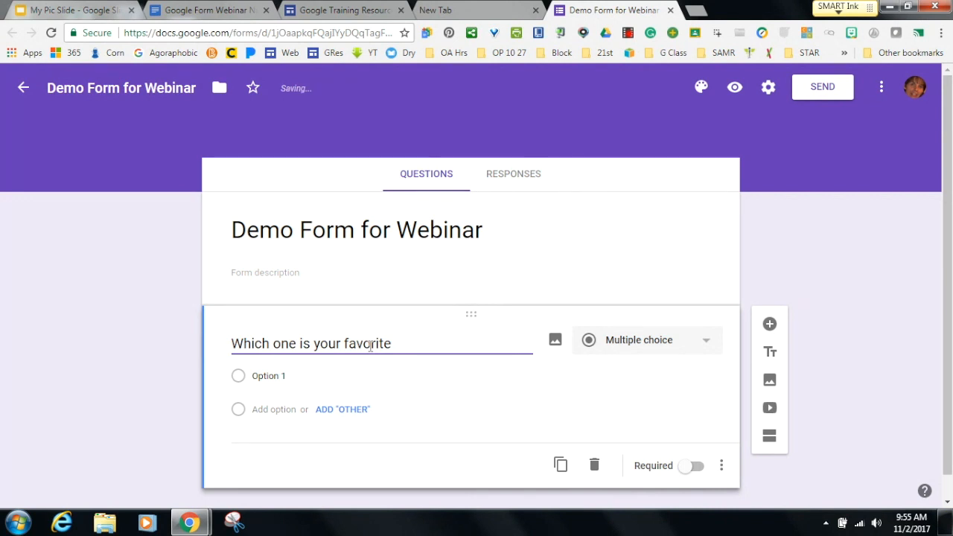
pyautogui.write('holida')
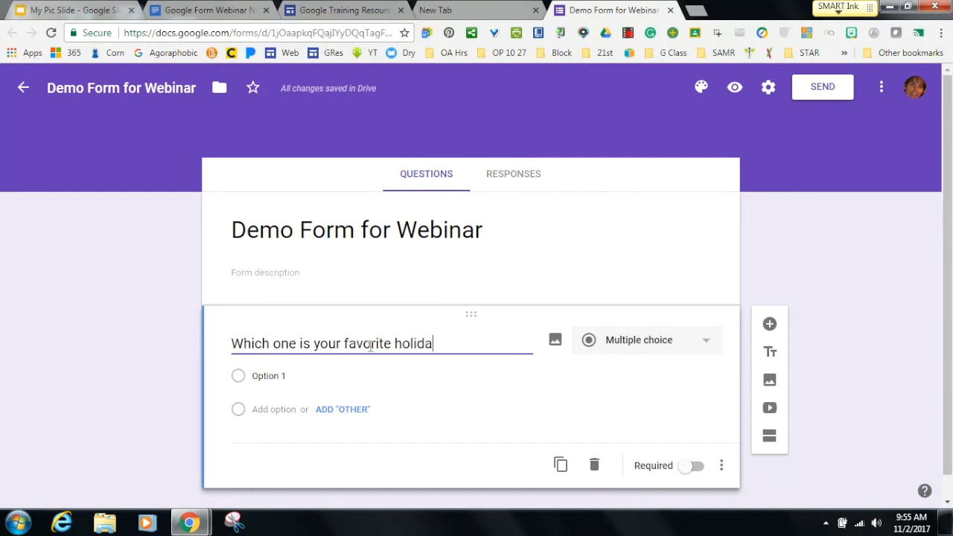
pyautogui.write('y?')
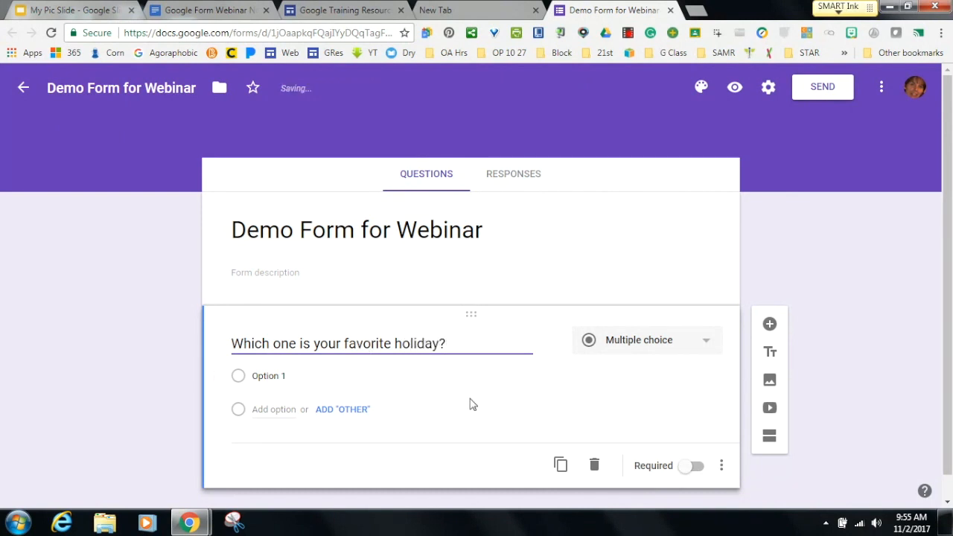
pyautogui.click(704, 344)
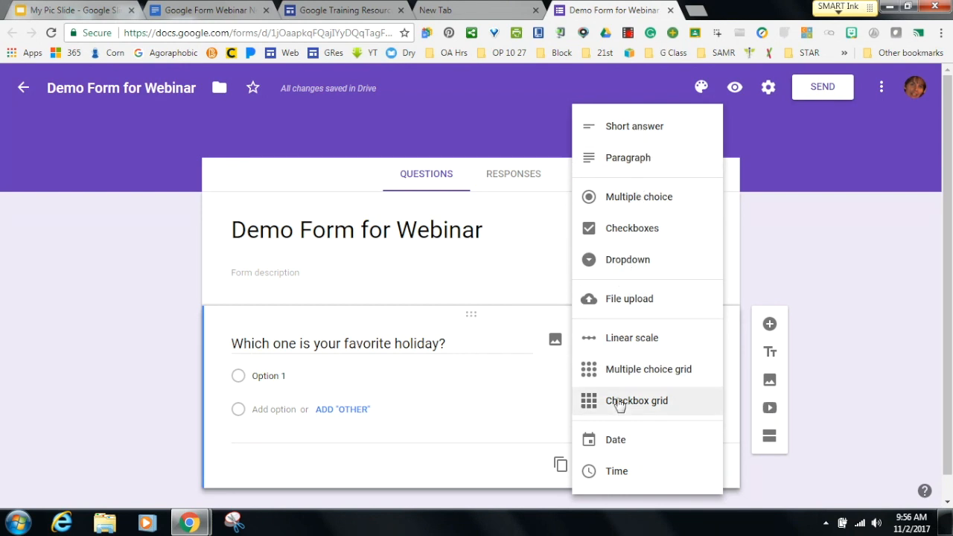
pyautogui.click(518, 470)
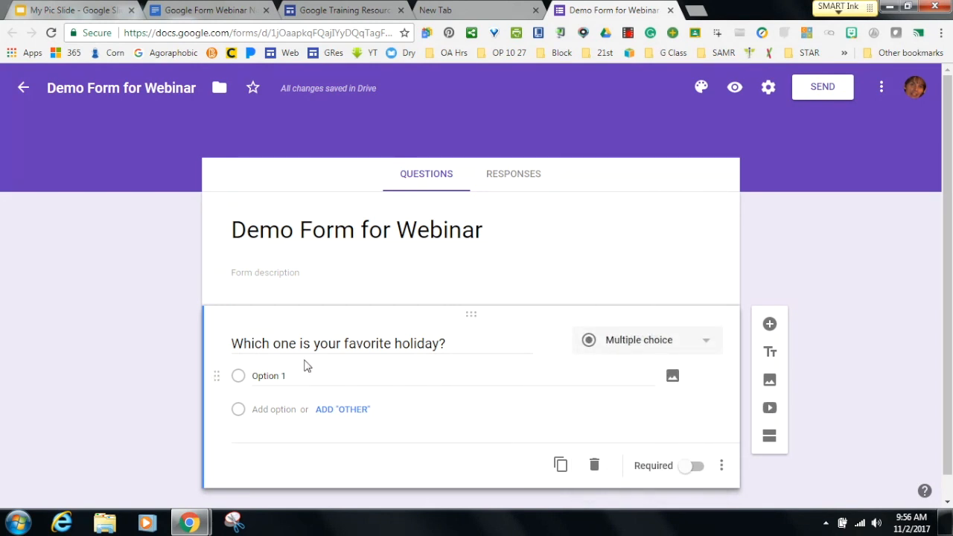
# Enter the first three options: New Year's Eve, St. Patrick's Day and Easter.
pyautogui.click(283, 376)
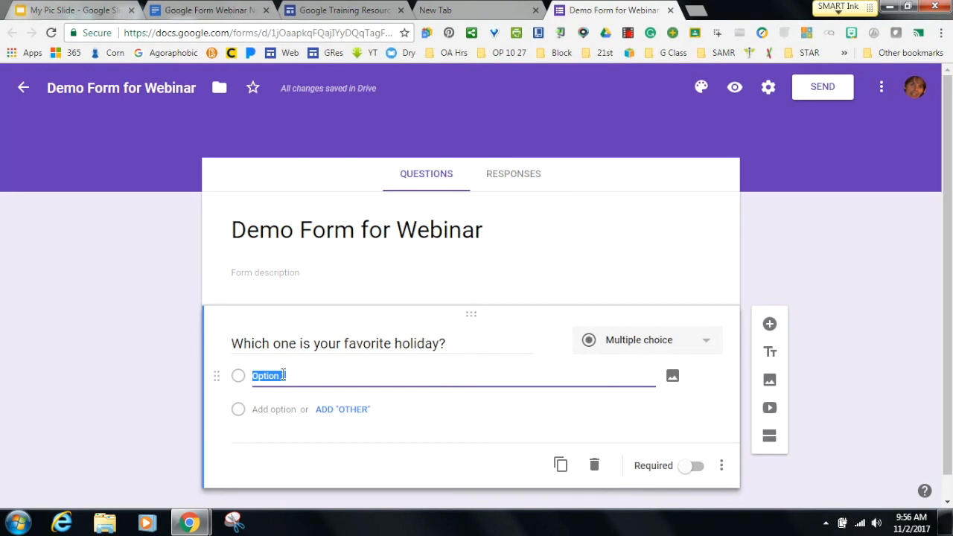
pyautogui.write("New Year's Eve")
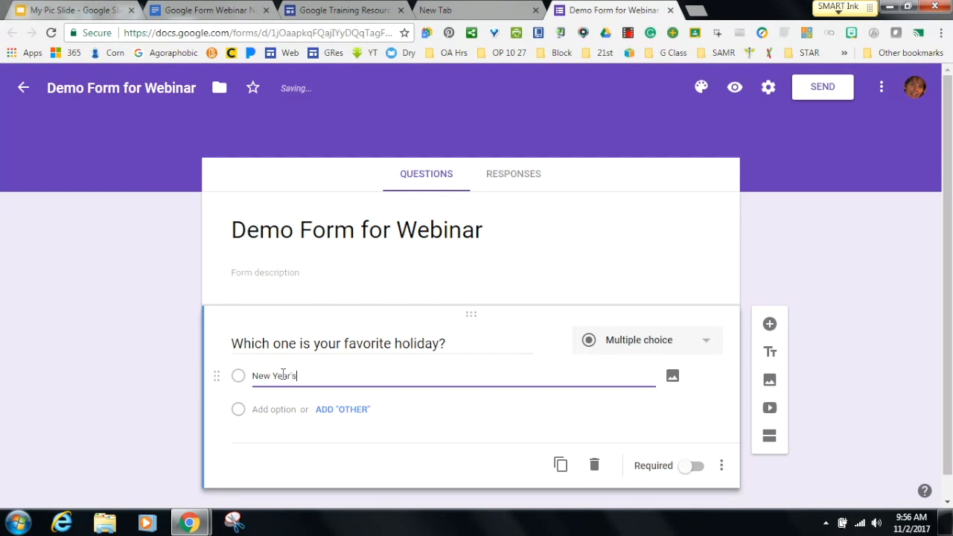
pyautogui.click(282, 409)
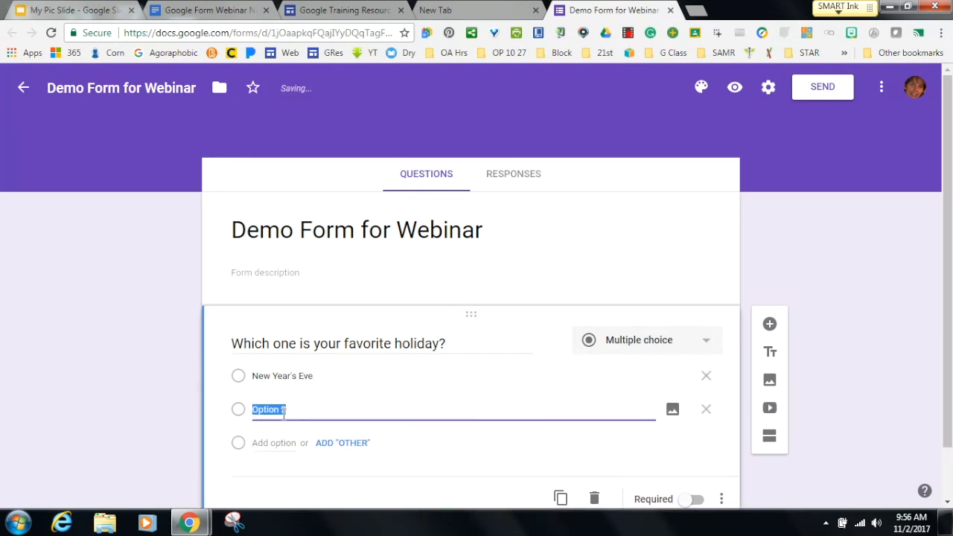
pyautogui.write('St. Patr')
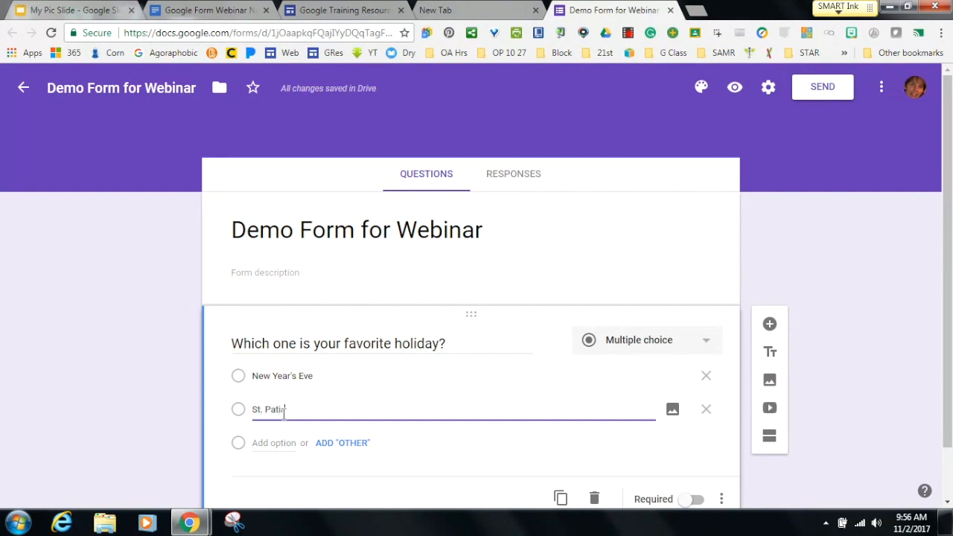
pyautogui.write('ic')
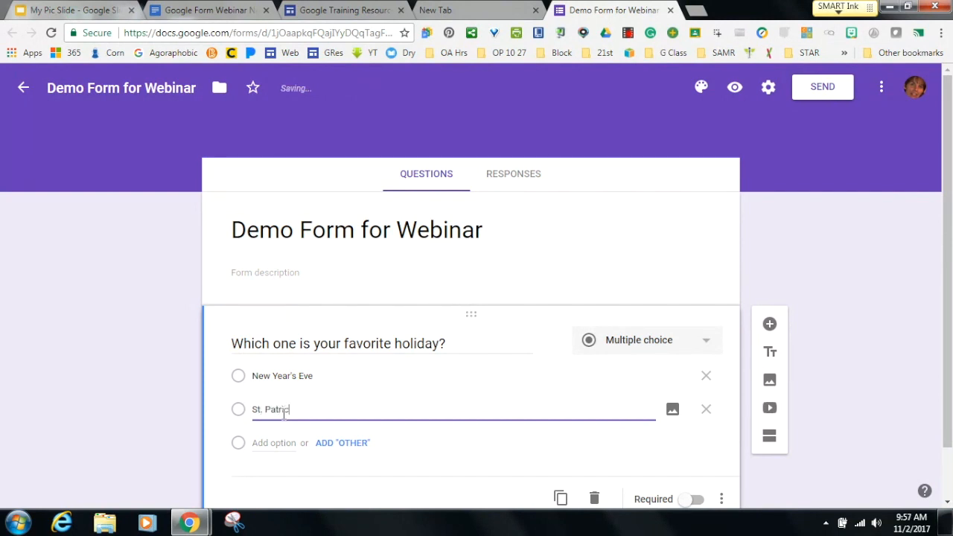
pyautogui.write("k's Day")
pyautogui.click(295, 442)
pyautogui.write('Easter')
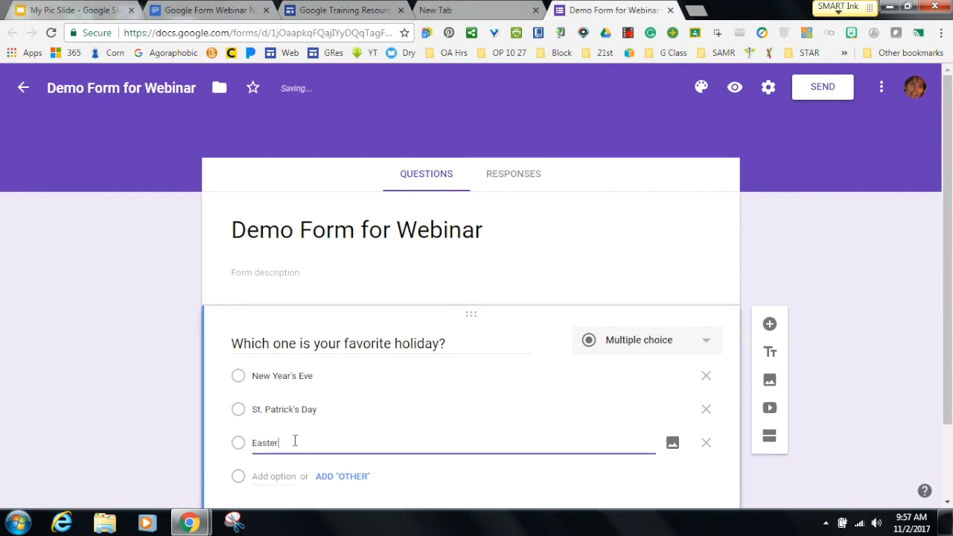
pyautogui.click(278, 477)
# Add three more options: Fourth of July, Thanksgiving and Christmas.
pyautogui.click(278, 476)
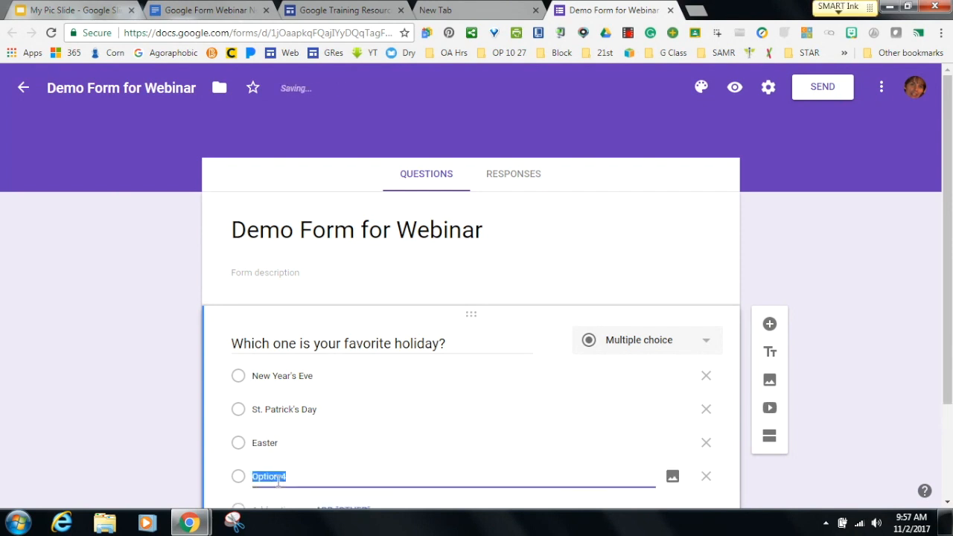
pyautogui.write('Fourt')
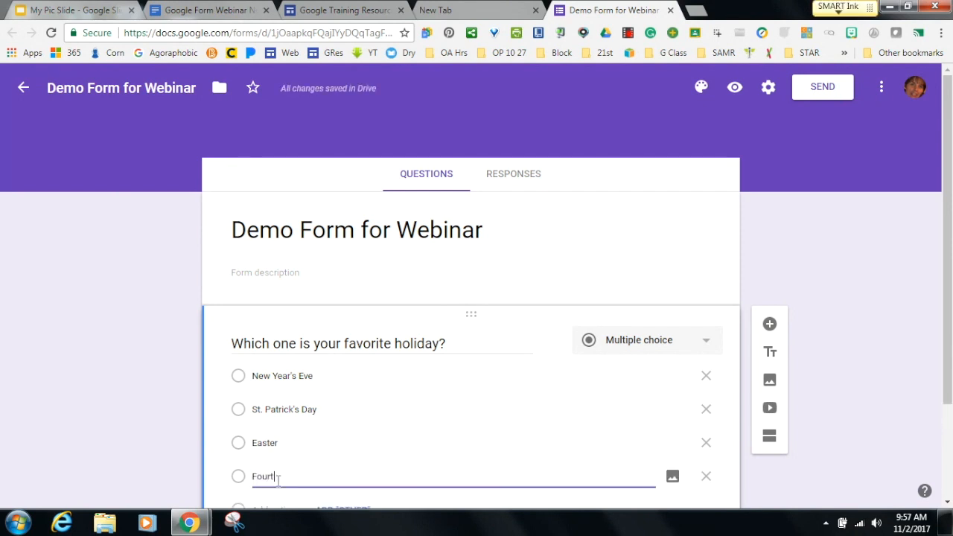
pyautogui.write('h of July')
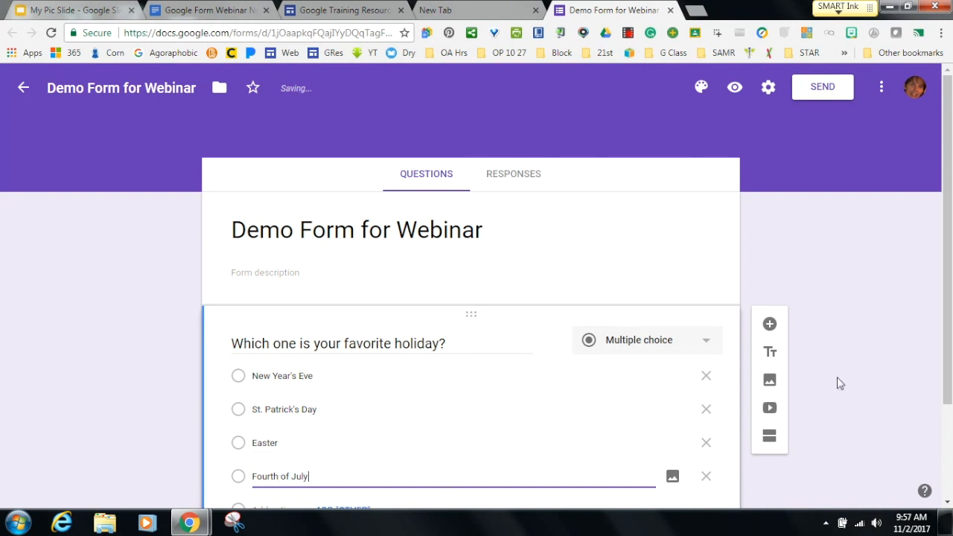
pyautogui.scroll(-1, 946, 370)
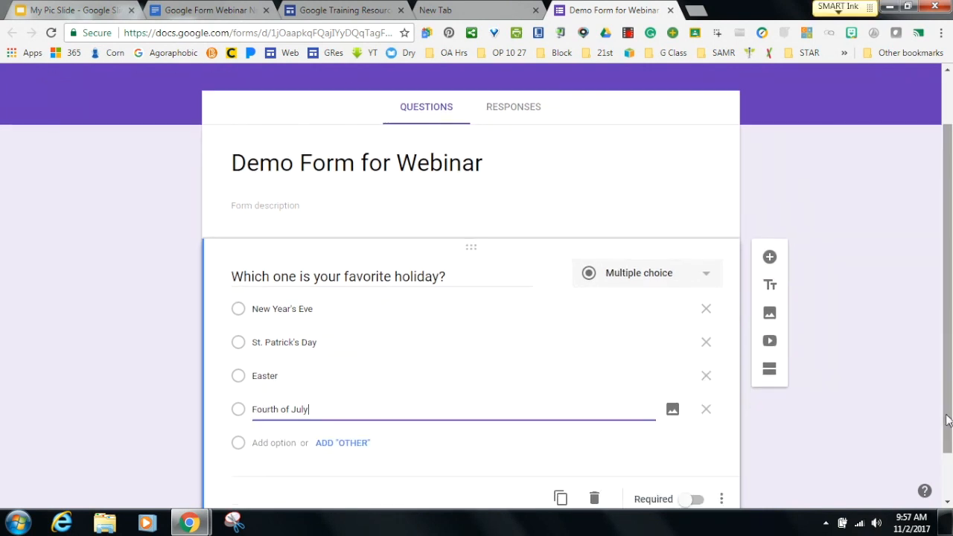
pyautogui.click(271, 443)
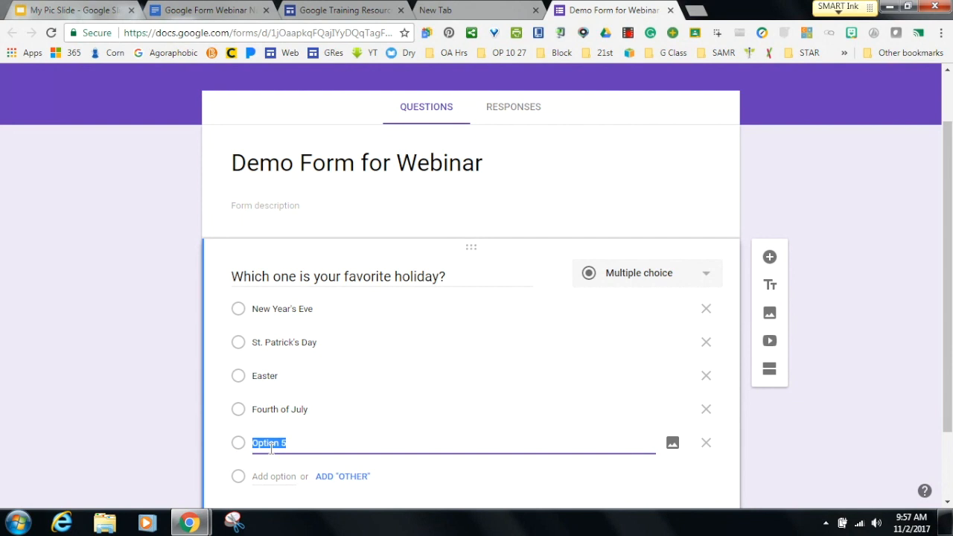
pyautogui.write('Thanksgiving')
pyautogui.click(275, 477)
pyautogui.write('Christmas')
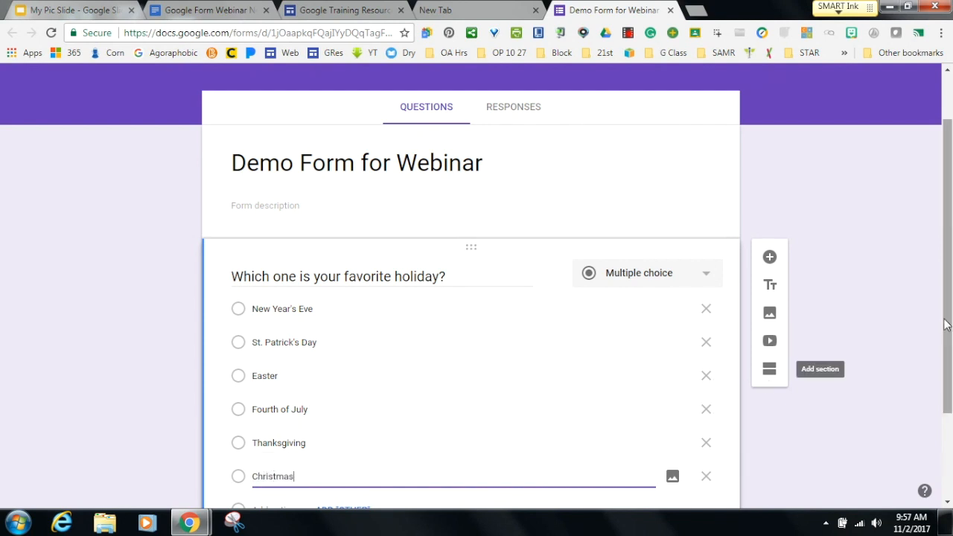
pyautogui.moveTo(948, 326)
pyautogui.mouseDown()
pyautogui.moveTo(950, 367)
pyautogui.moveTo(949, 332)
pyautogui.mouseUp()
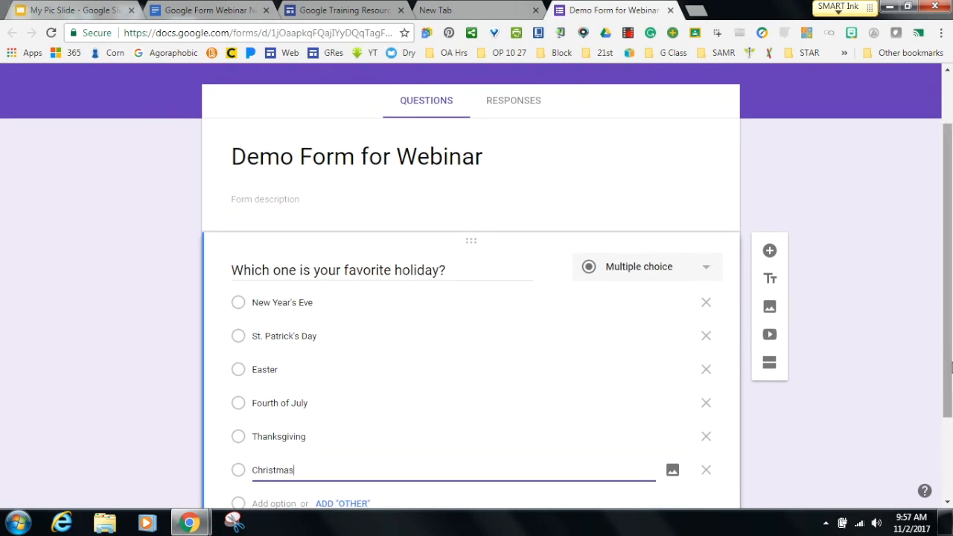
pyautogui.moveTo(948, 367); pyautogui.dragTo(948, 316)
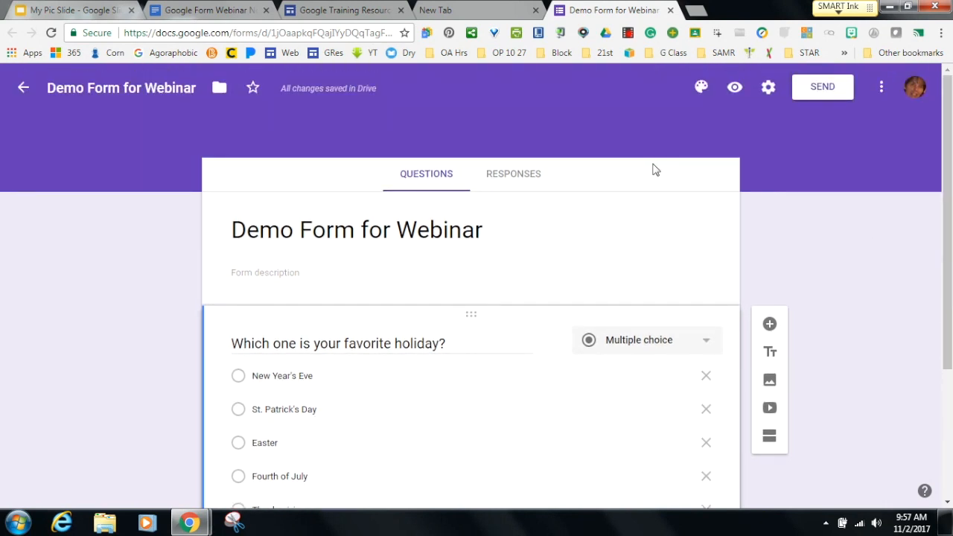
# Submit a test response choosing Christmas from the preview, then return to the editor.
pyautogui.click(734, 87)
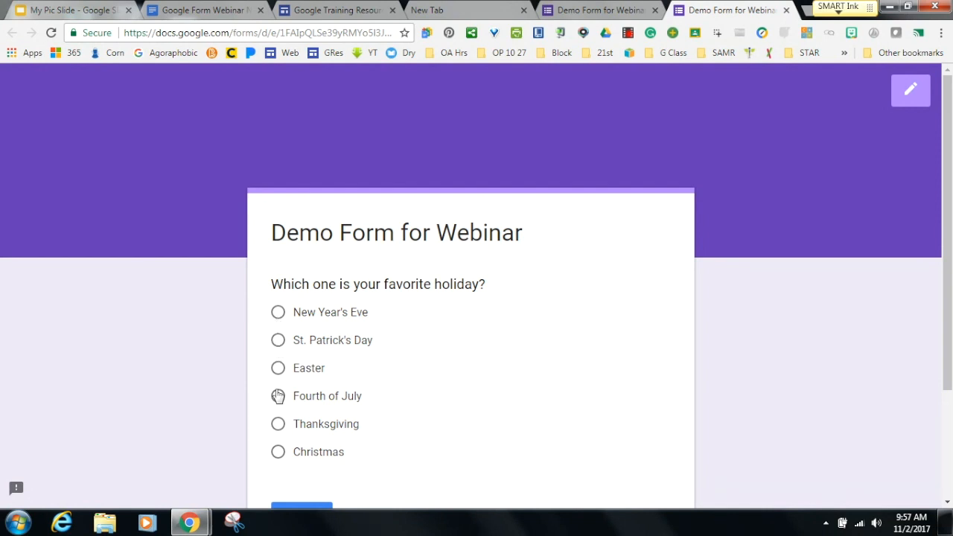
pyautogui.click(277, 452)
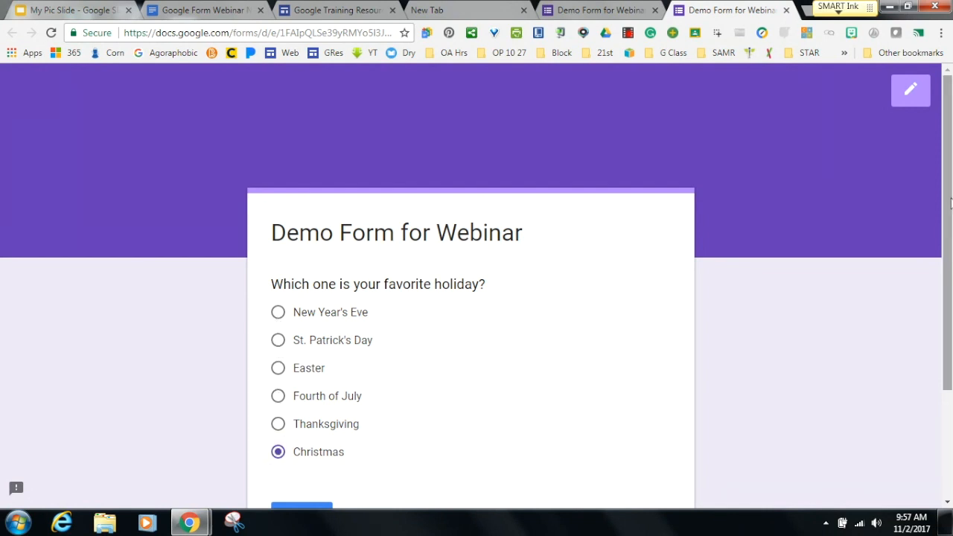
pyautogui.moveTo(950, 204); pyautogui.dragTo(948, 249)
pyautogui.click(295, 454)
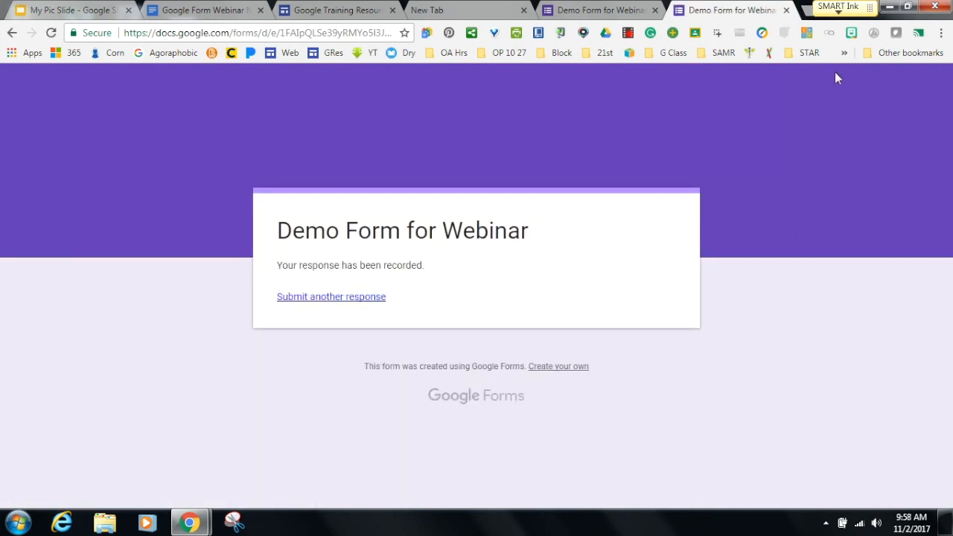
pyautogui.click(786, 10)
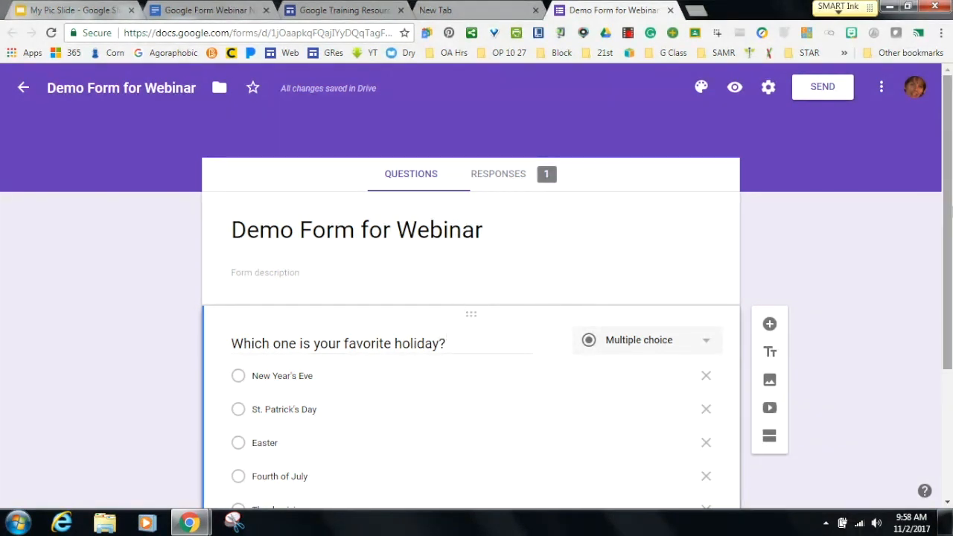
# Add a new blank question below the holiday question.
pyautogui.moveTo(950, 214); pyautogui.dragTo(939, 331)
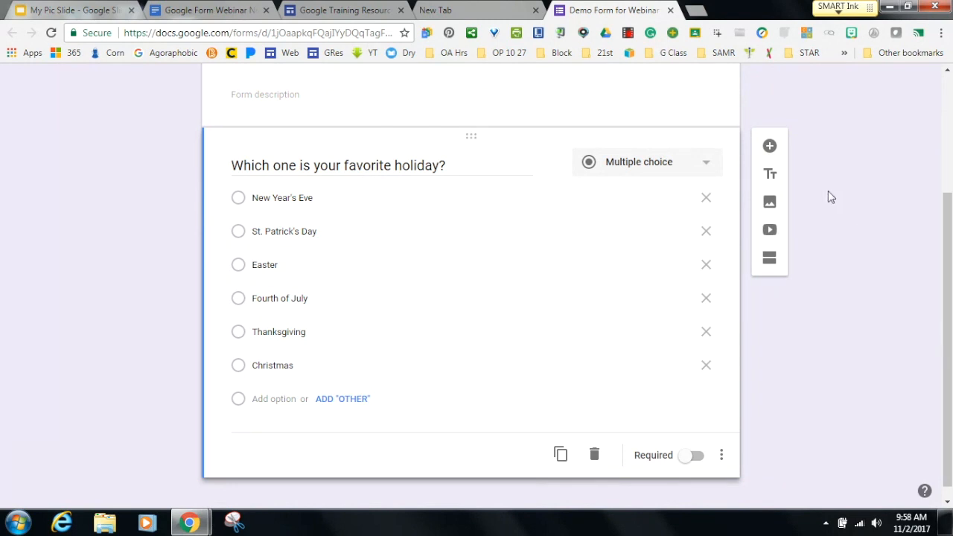
pyautogui.click(769, 147)
pyautogui.moveTo(942, 260); pyautogui.dragTo(945, 326)
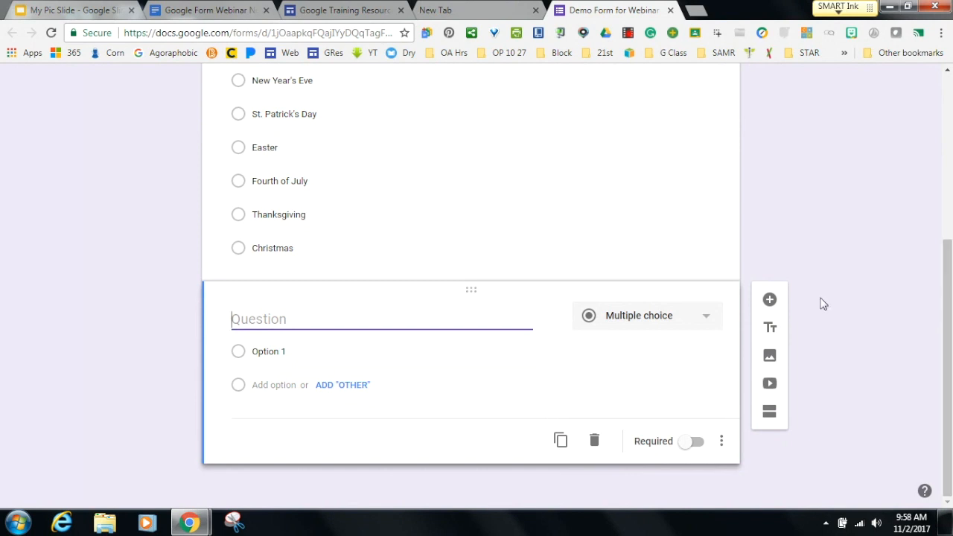
# Duplicate the holiday question, then delete the copy.
pyautogui.click(477, 202)
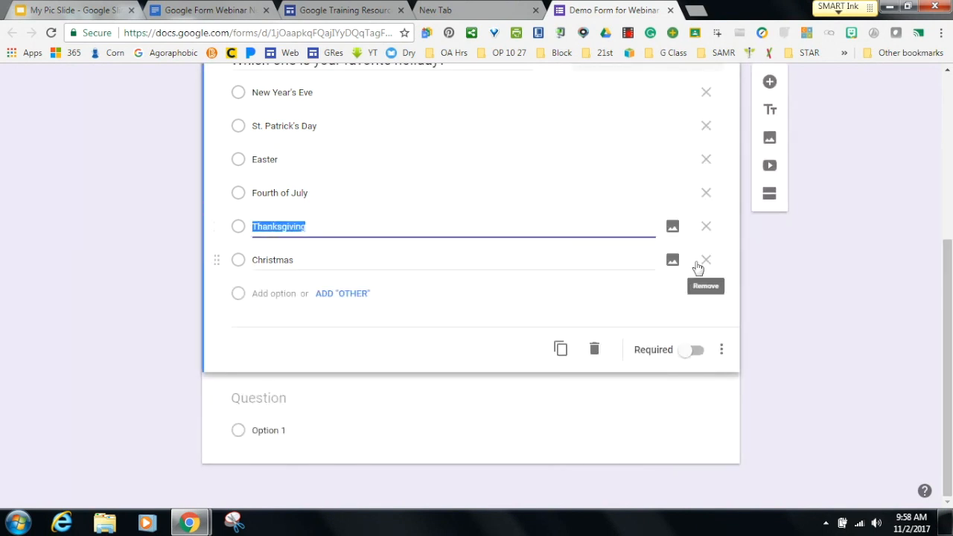
pyautogui.moveTo(950, 305); pyautogui.dragTo(950, 277)
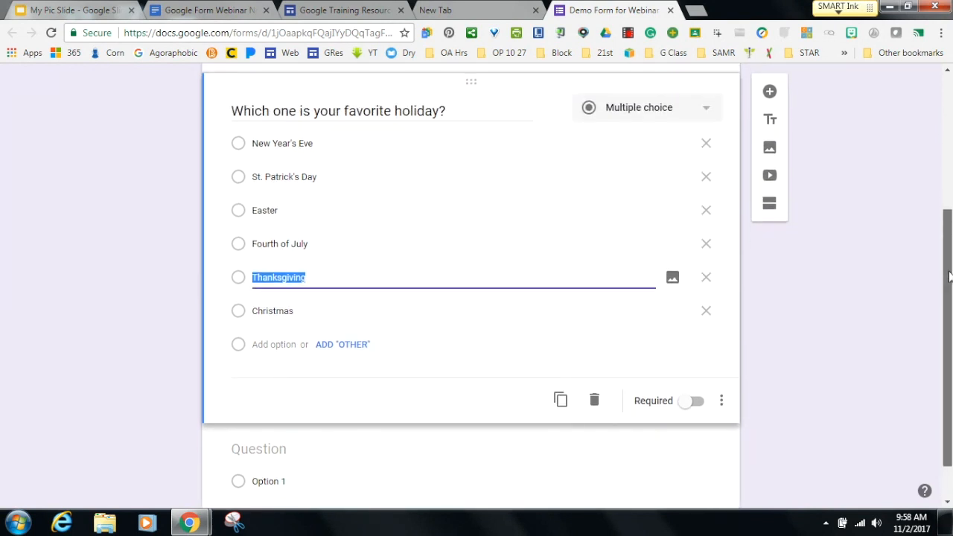
pyautogui.click(559, 395)
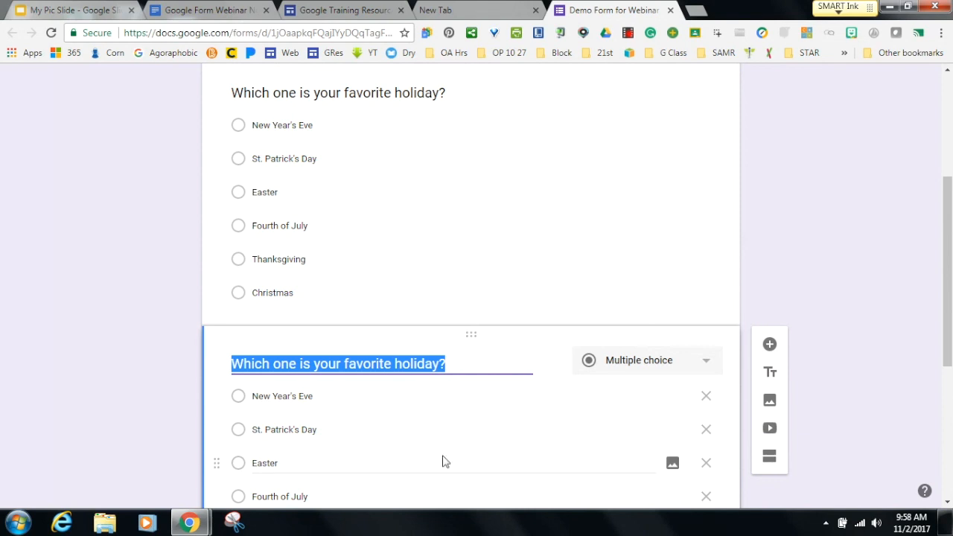
pyautogui.moveTo(948, 331); pyautogui.dragTo(949, 423)
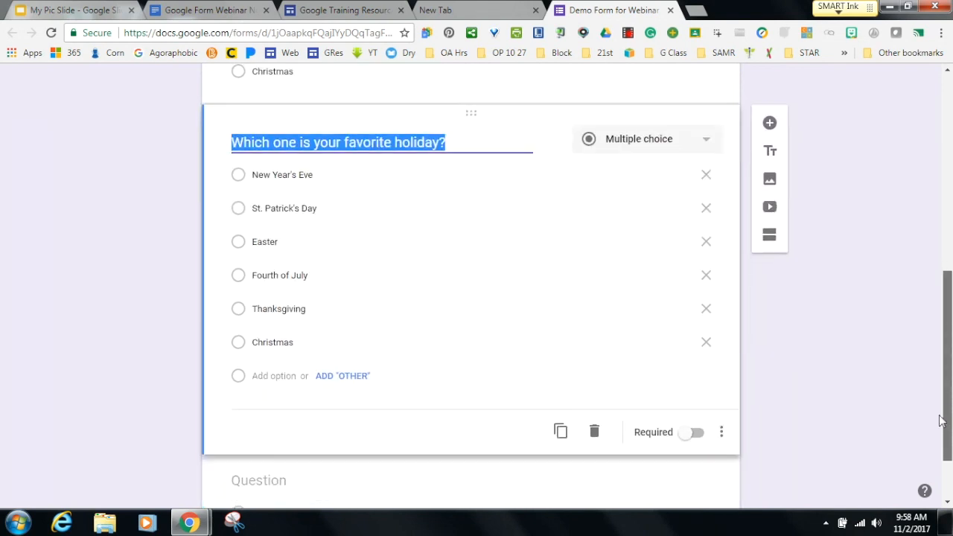
pyautogui.click(595, 434)
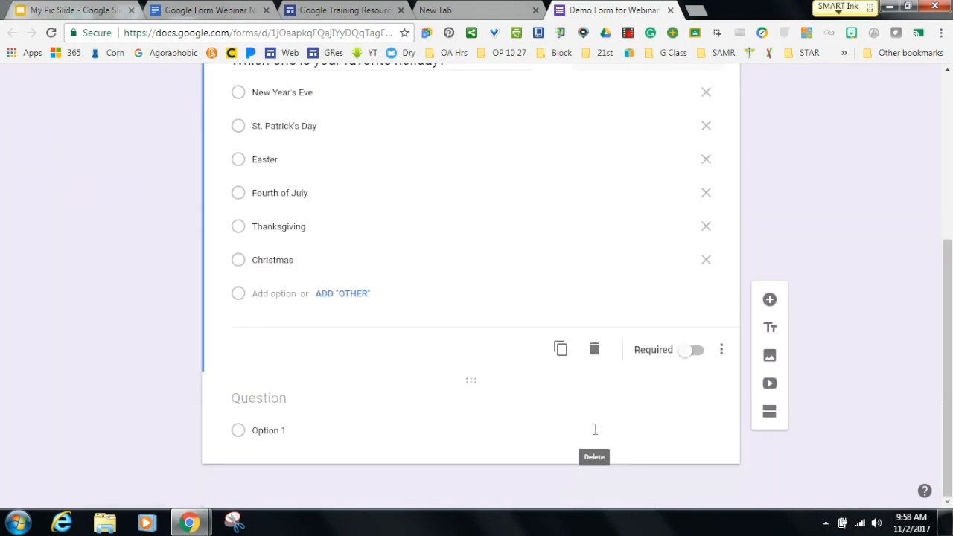
# Make the holiday question required.
pyautogui.click(692, 351)
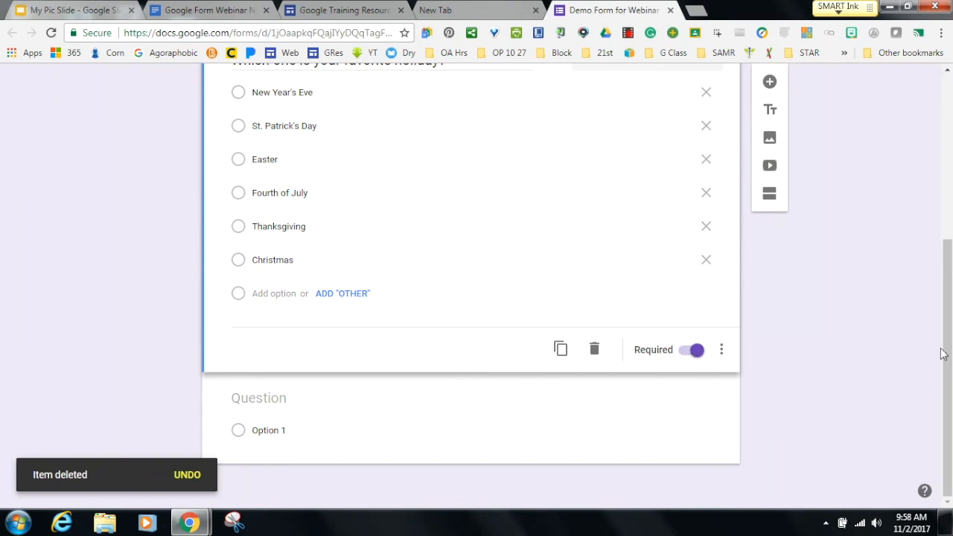
pyautogui.moveTo(941, 354); pyautogui.dragTo(939, 188)
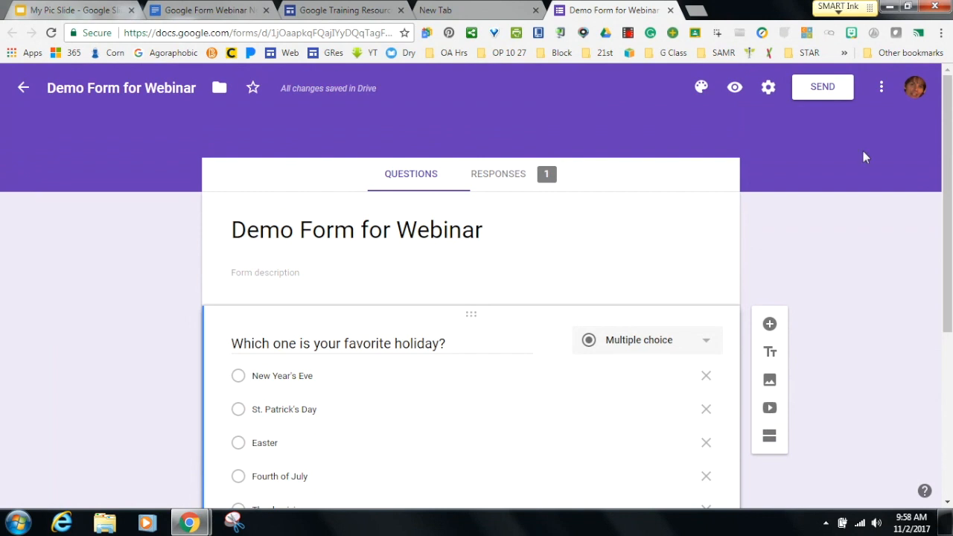
pyautogui.click(733, 86)
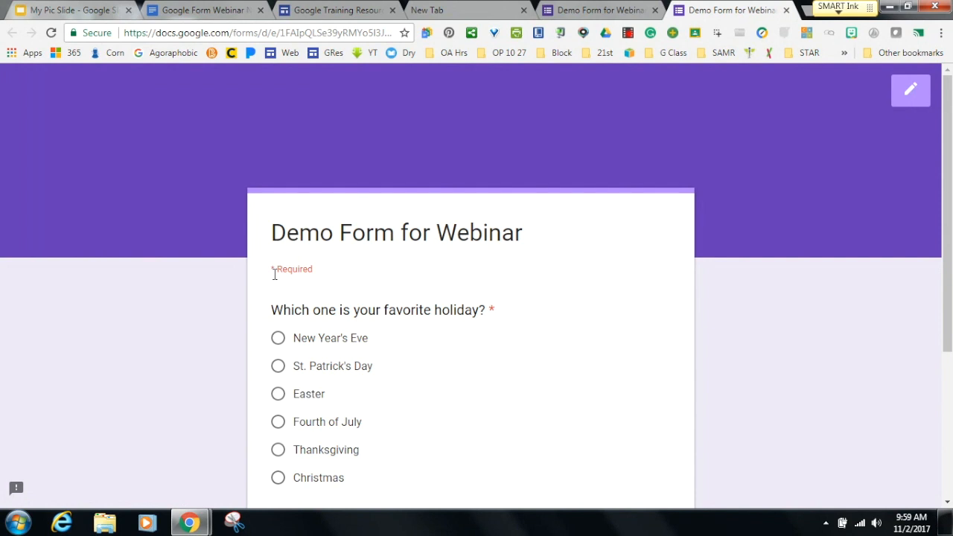
pyautogui.moveTo(941, 248); pyautogui.dragTo(938, 342)
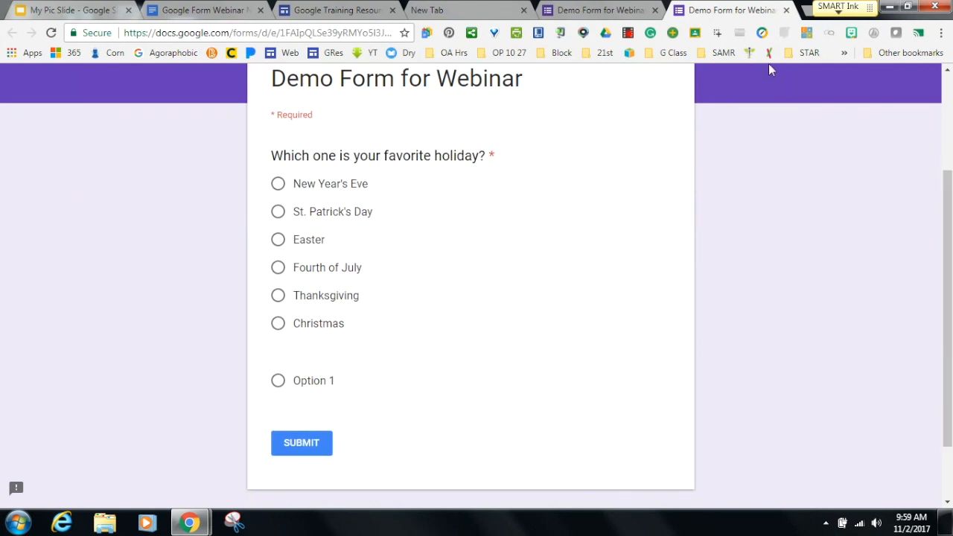
pyautogui.click(786, 10)
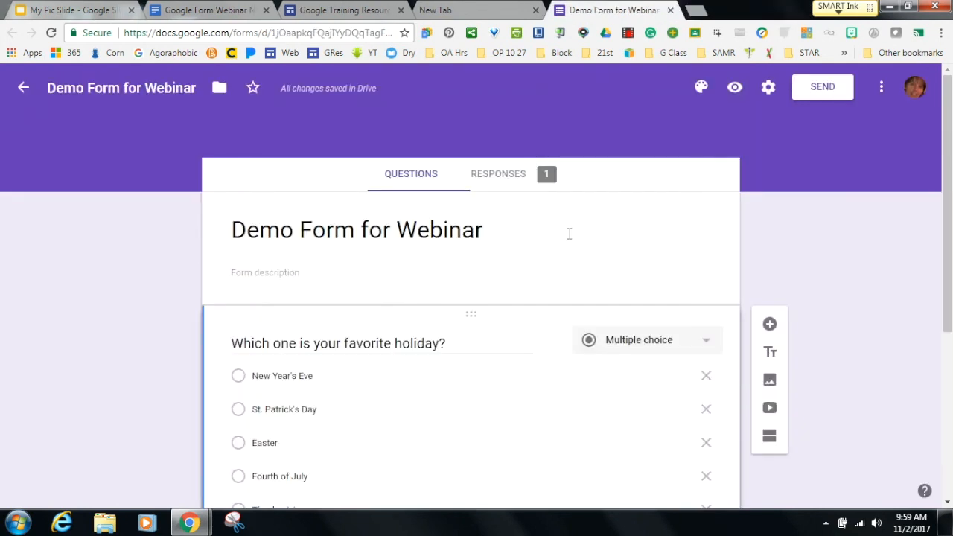
# Add a new Short answer question below the holiday question.
pyautogui.moveTo(949, 307); pyautogui.dragTo(949, 361)
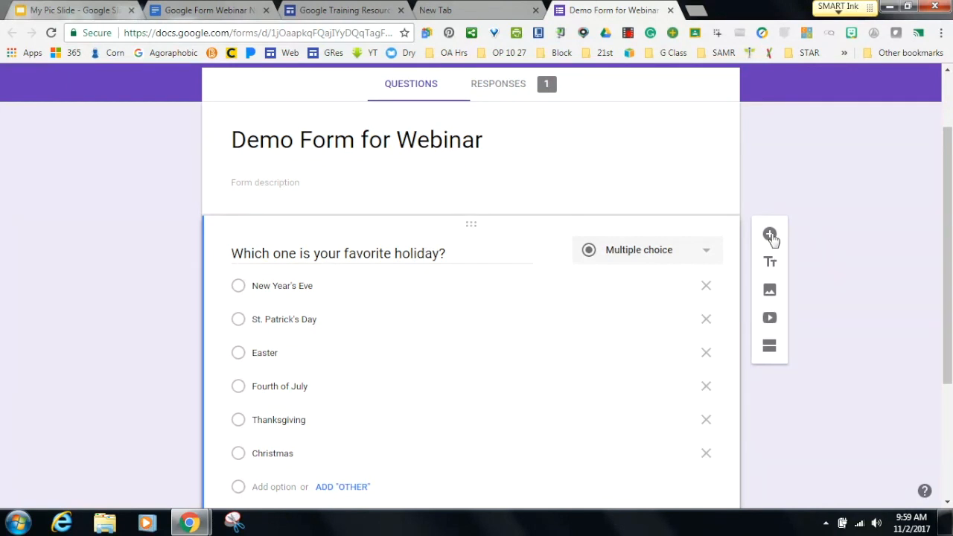
pyautogui.click(770, 235)
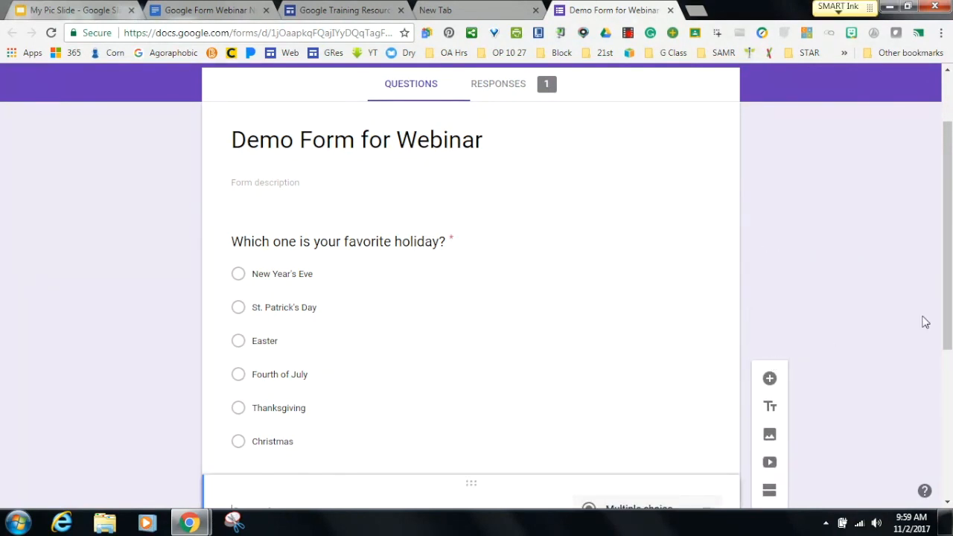
pyautogui.scroll(-3, 921, 372)
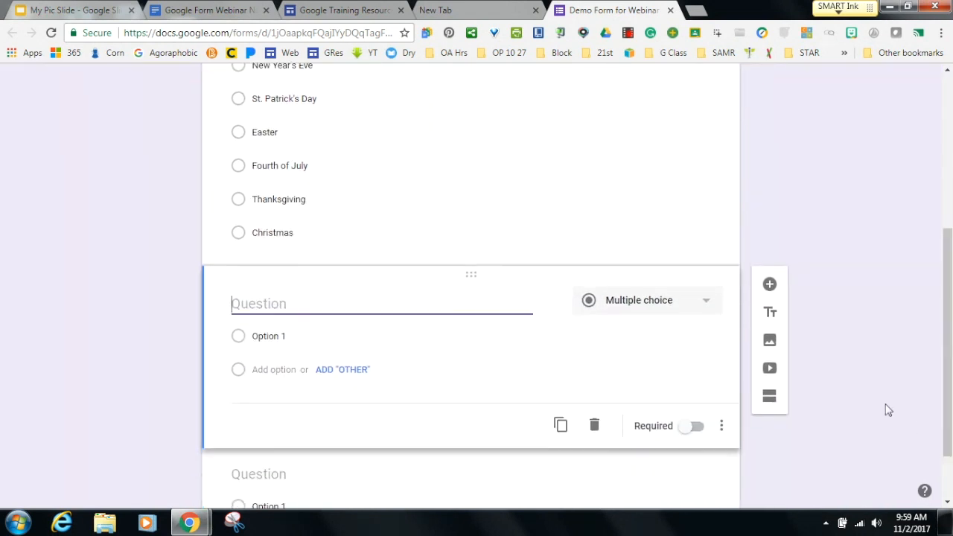
pyautogui.click(703, 300)
pyautogui.click(642, 132)
# Title the short-answer question 'Type your name' and add an example name.
pyautogui.click(280, 304)
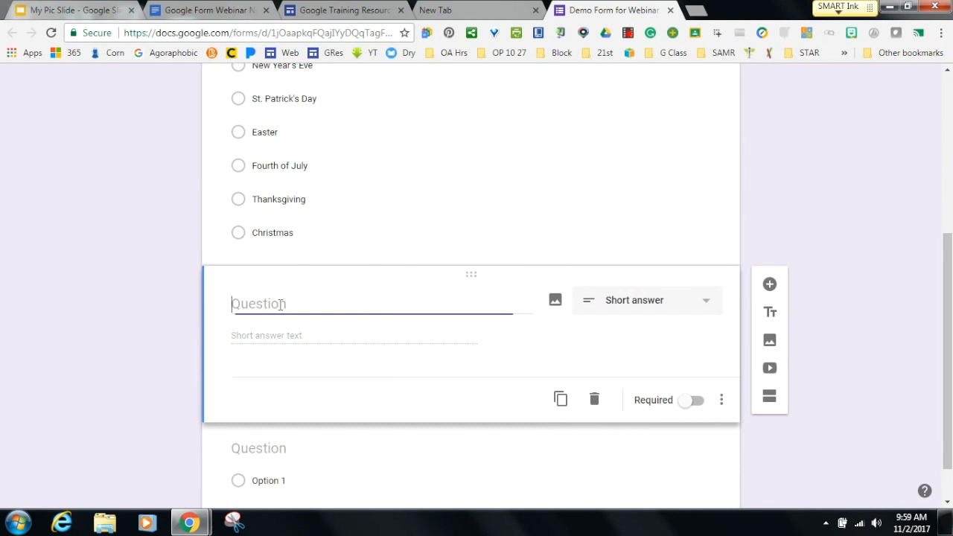
pyautogui.press('BackSpace')
pyautogui.press('BackSpace')
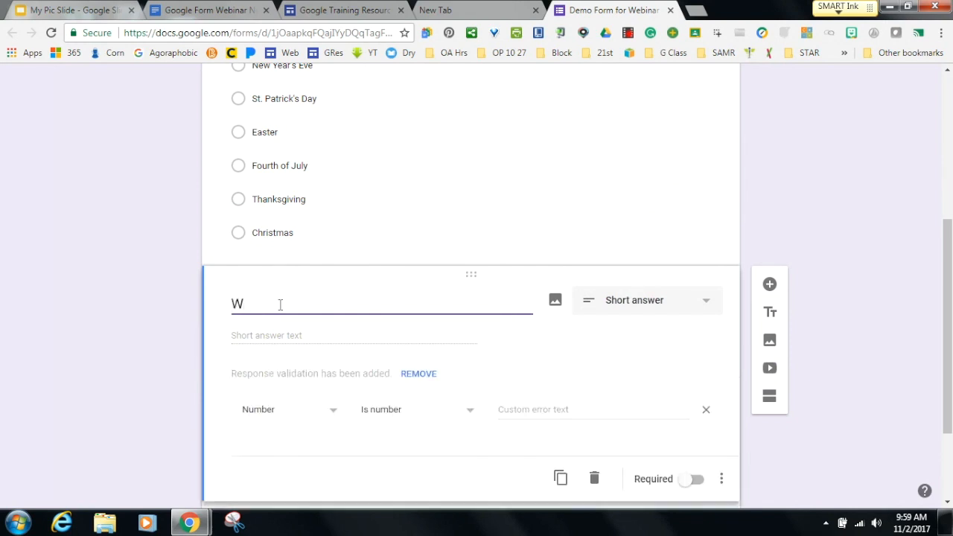
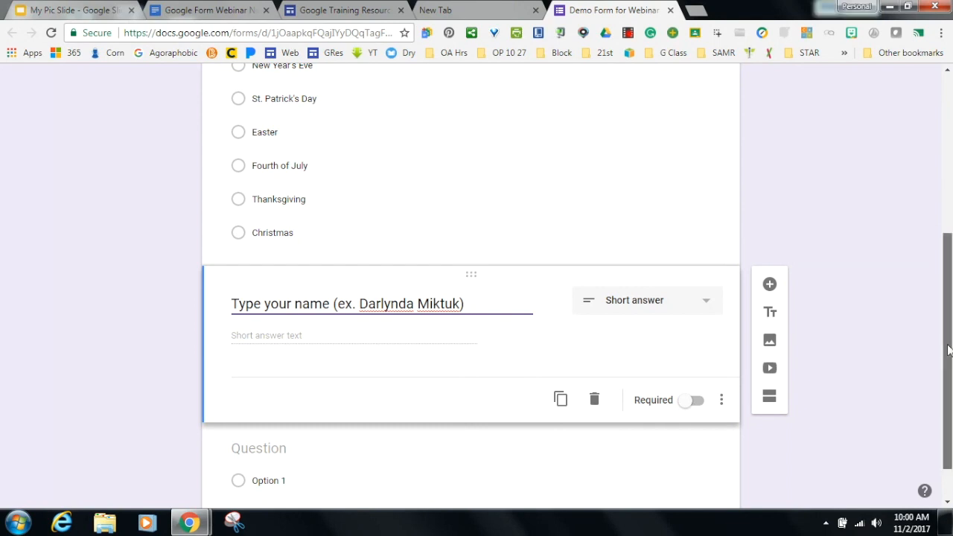
pyautogui.moveTo(948, 350); pyautogui.dragTo(948, 192)
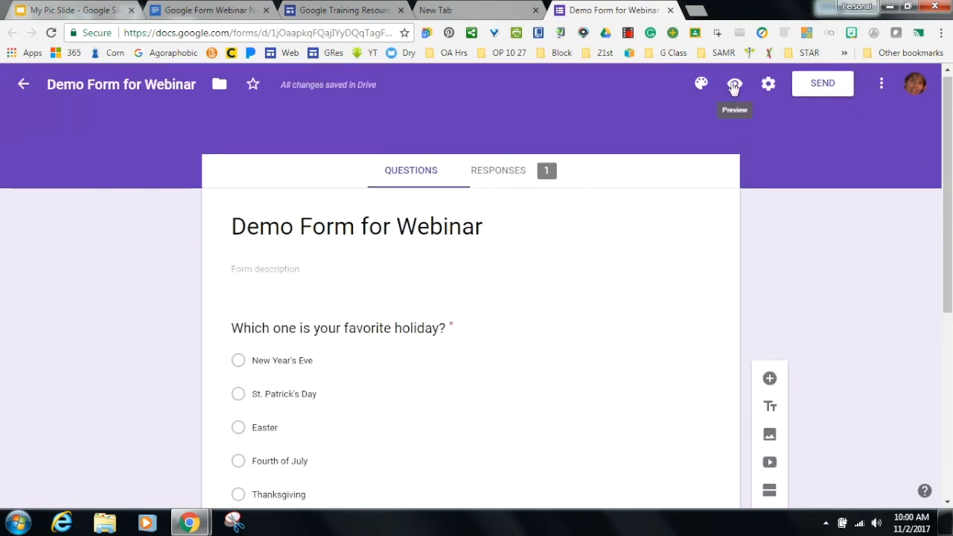
pyautogui.click(733, 88)
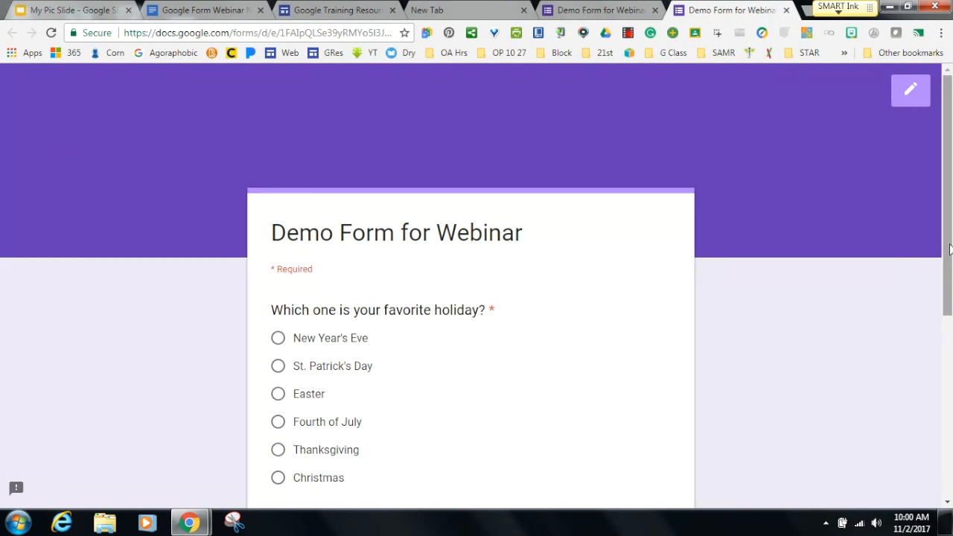
# Scroll through the form preview down to the Submit button and back up.
pyautogui.scroll(-3, 948, 247)
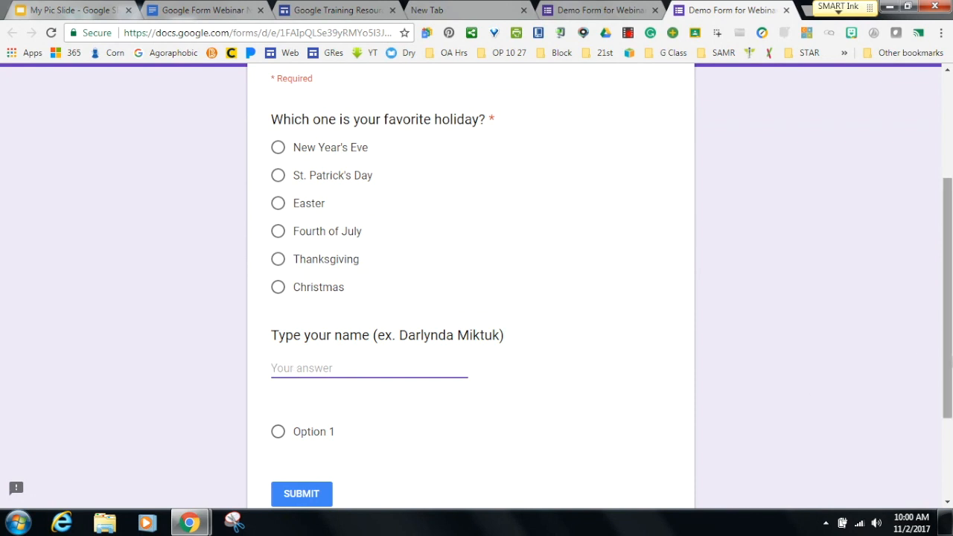
pyautogui.moveTo(948, 362); pyautogui.dragTo(928, 144)
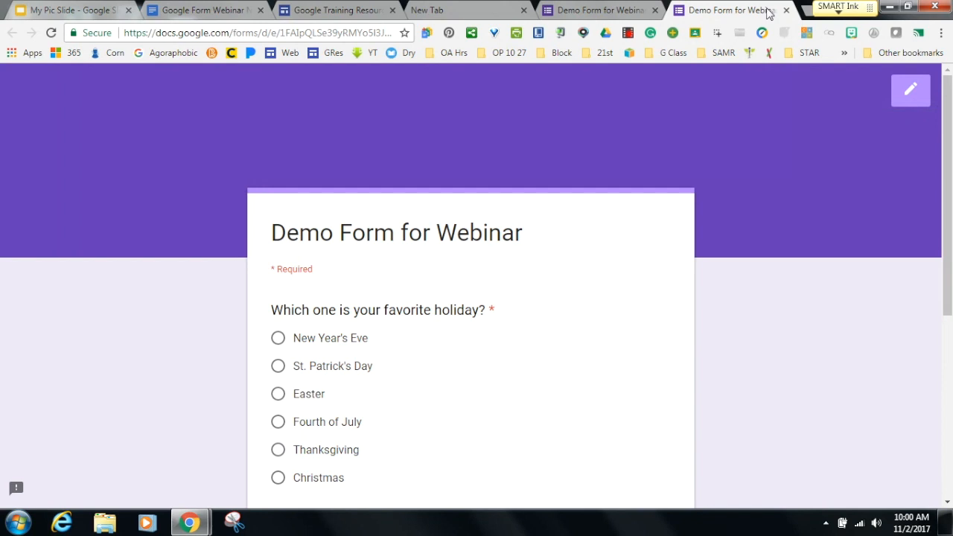
# Leave the preview and move the name question above the holiday question.
pyautogui.click(785, 10)
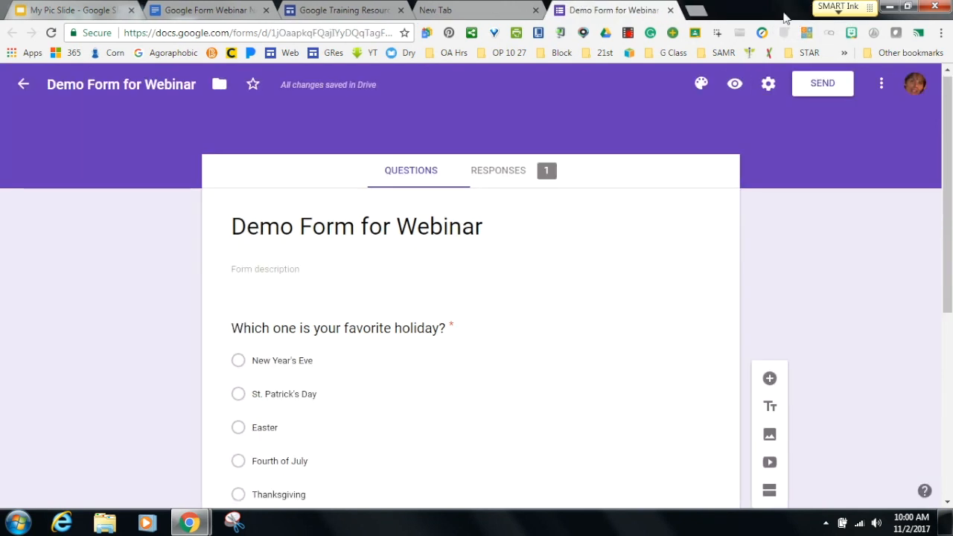
pyautogui.moveTo(945, 237); pyautogui.dragTo(925, 427)
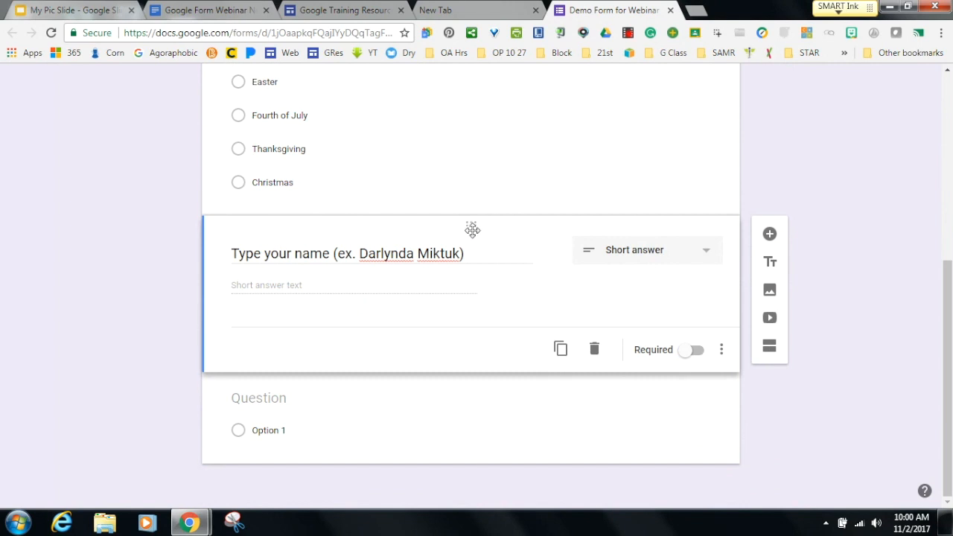
pyautogui.moveTo(472, 228); pyautogui.dragTo(470, 121)
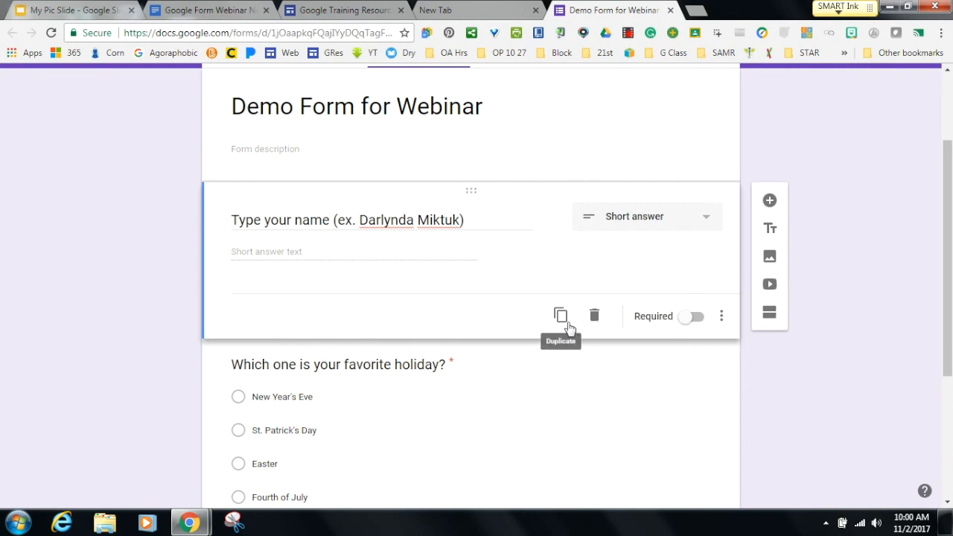
# Add a Date question titled 'Select today's date' after the name question.
pyautogui.click(770, 201)
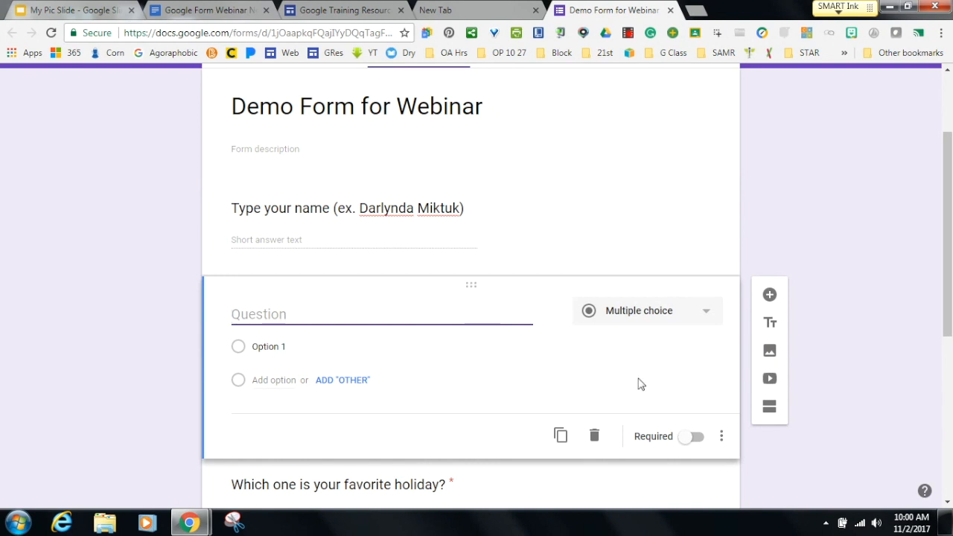
pyautogui.click(704, 317)
pyautogui.click(610, 450)
pyautogui.click(291, 316)
pyautogui.write('Se')
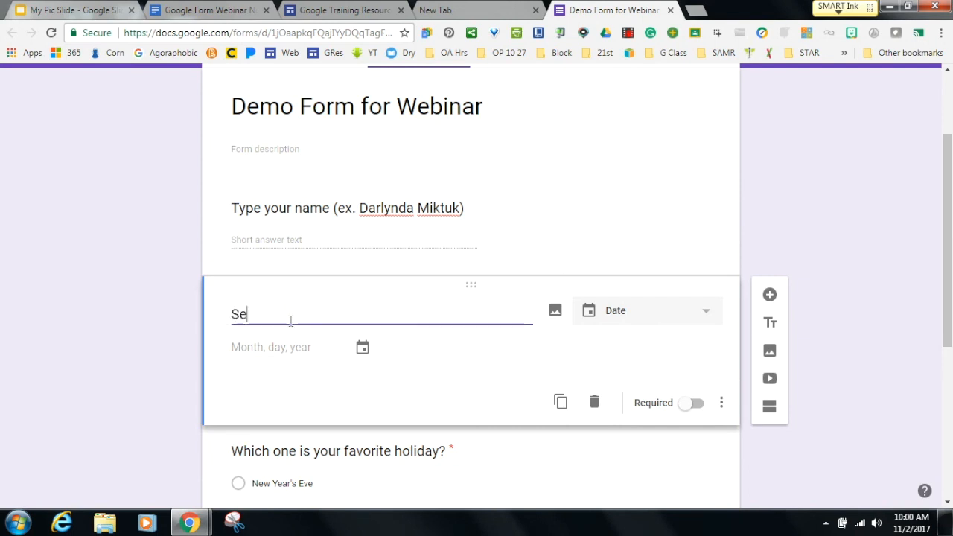
pyautogui.write("lect thoday's date.")
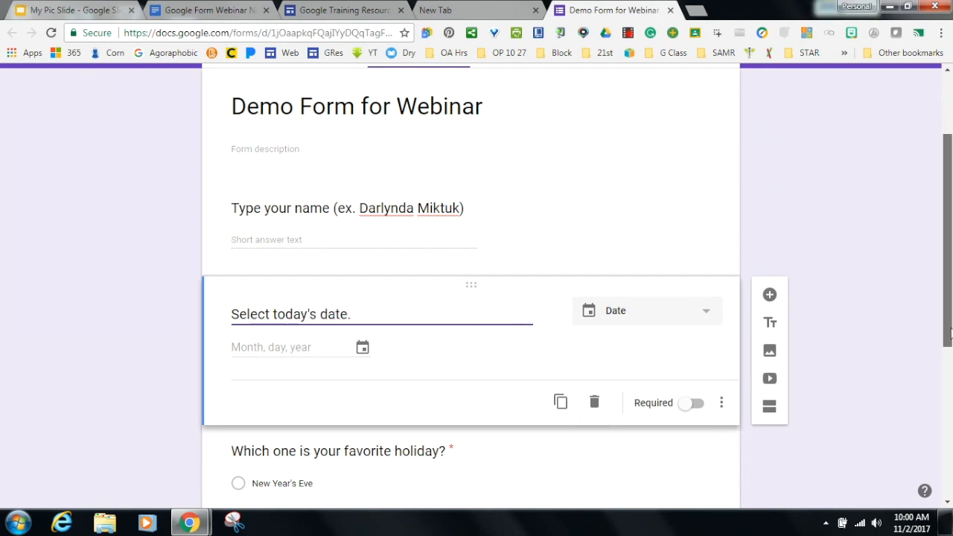
pyautogui.scroll(2, 946, 223)
pyautogui.click(735, 89)
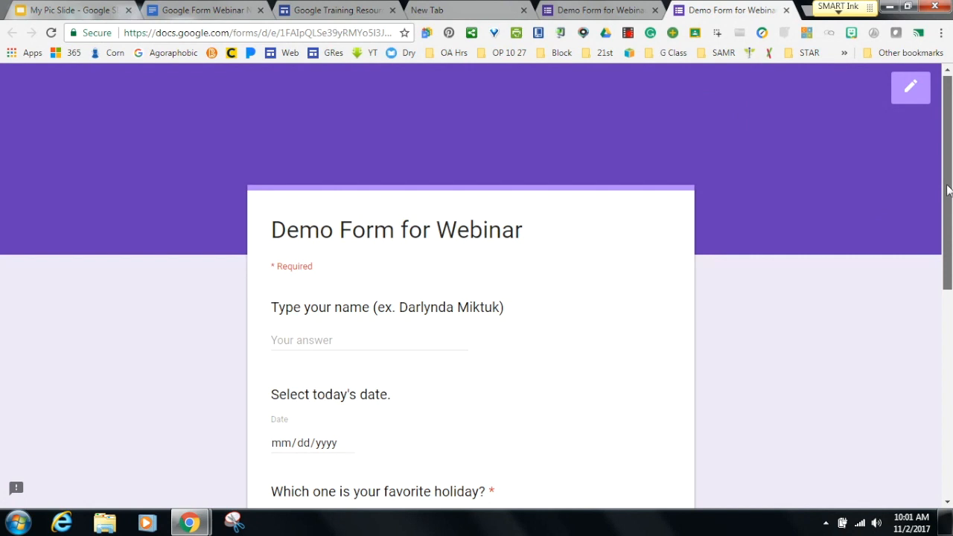
pyautogui.scroll(-2, 946, 189)
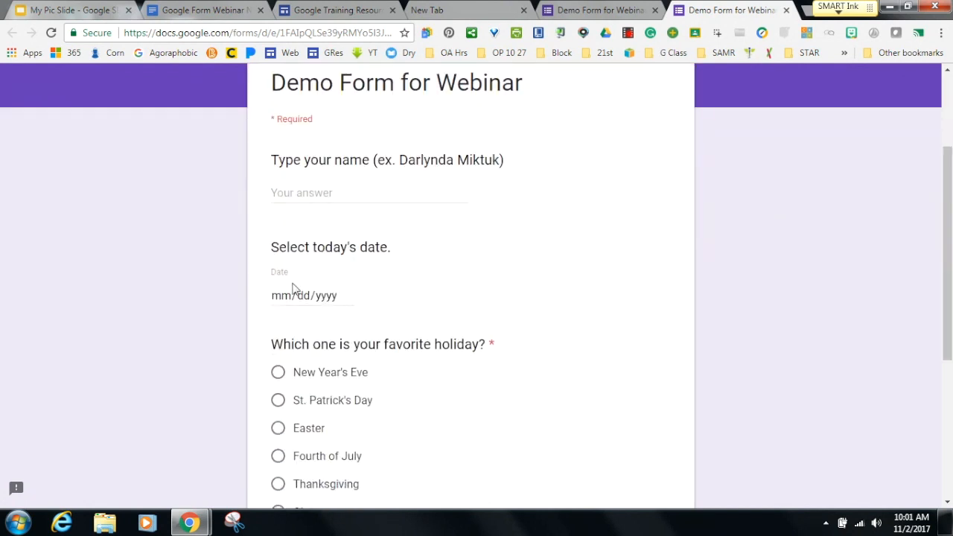
pyautogui.click(346, 297)
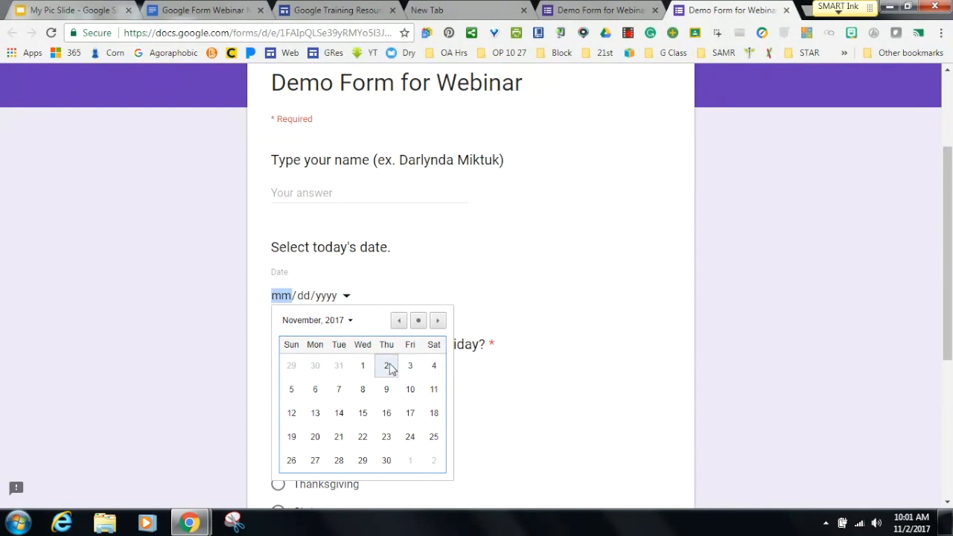
pyautogui.click(387, 365)
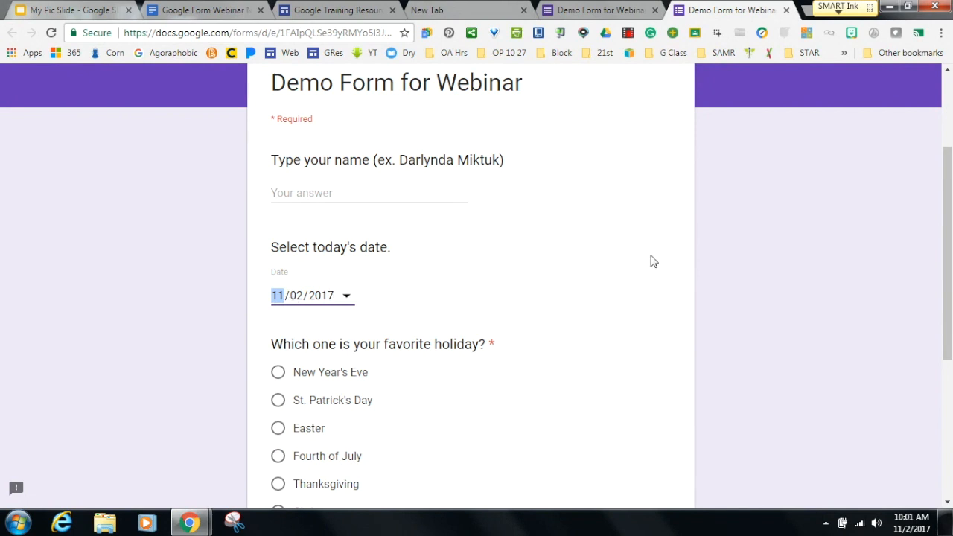
pyautogui.scroll(2, 948, 261)
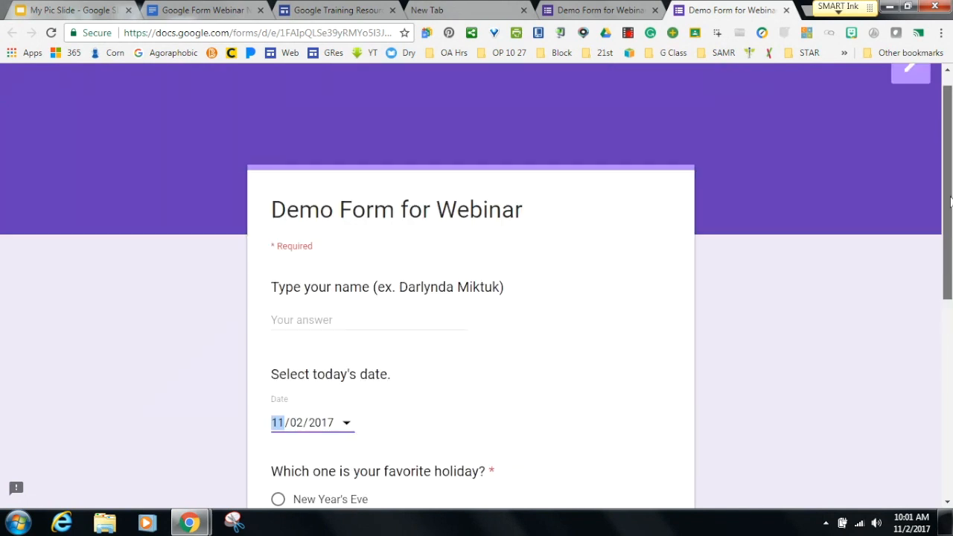
pyautogui.click(786, 10)
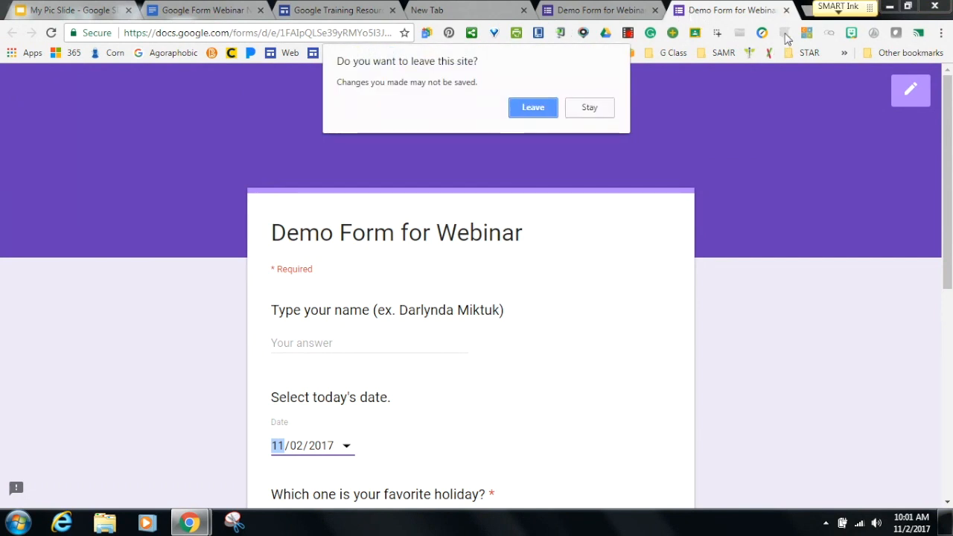
pyautogui.click(523, 109)
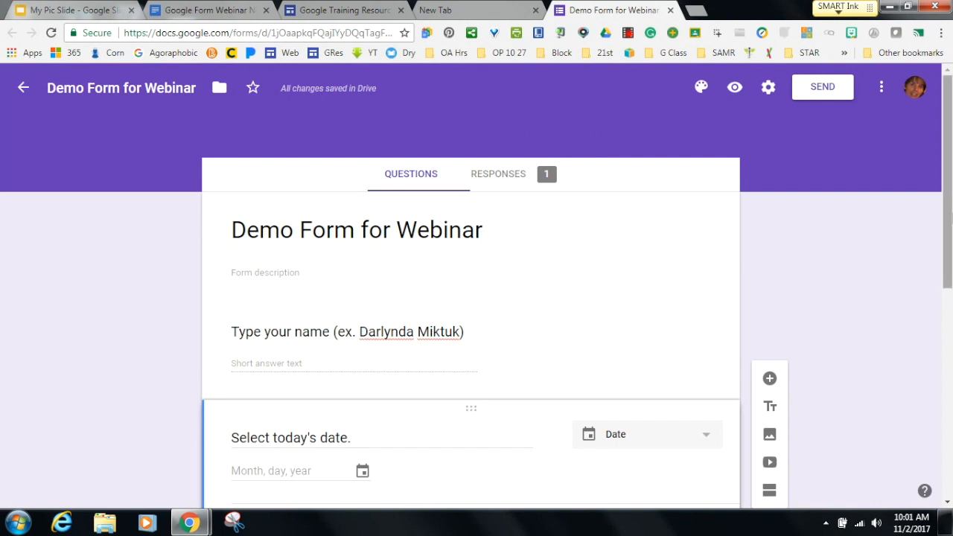
# Review the Responses summary: 1 response, with Christmas at 100%.
pyautogui.moveTo(947, 217); pyautogui.dragTo(942, 239)
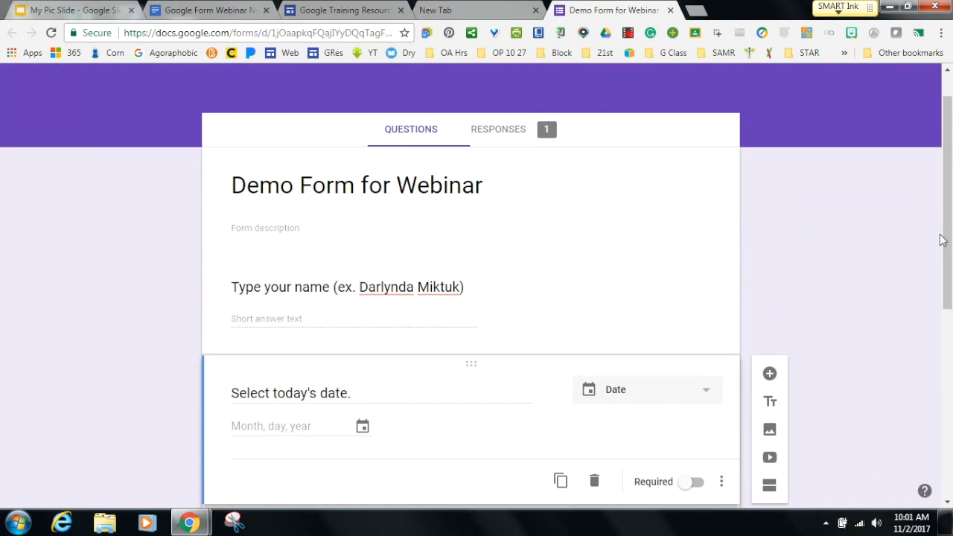
pyautogui.click(497, 136)
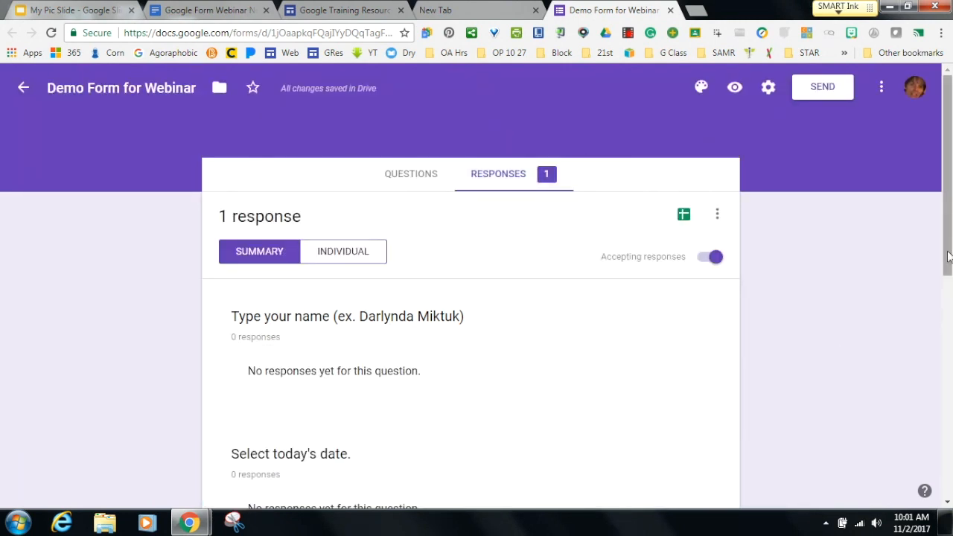
pyautogui.moveTo(949, 258); pyautogui.dragTo(944, 402)
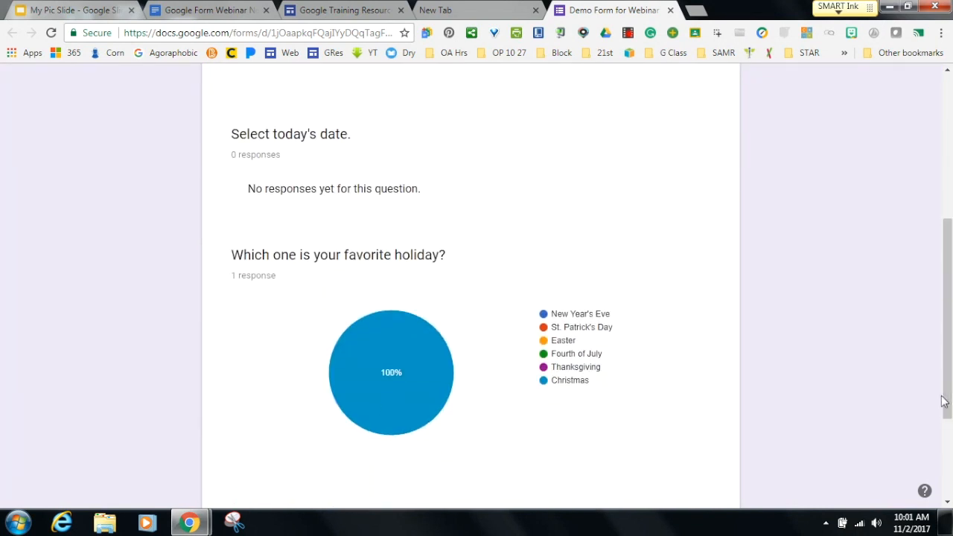
pyautogui.moveTo(944, 402); pyautogui.dragTo(949, 255)
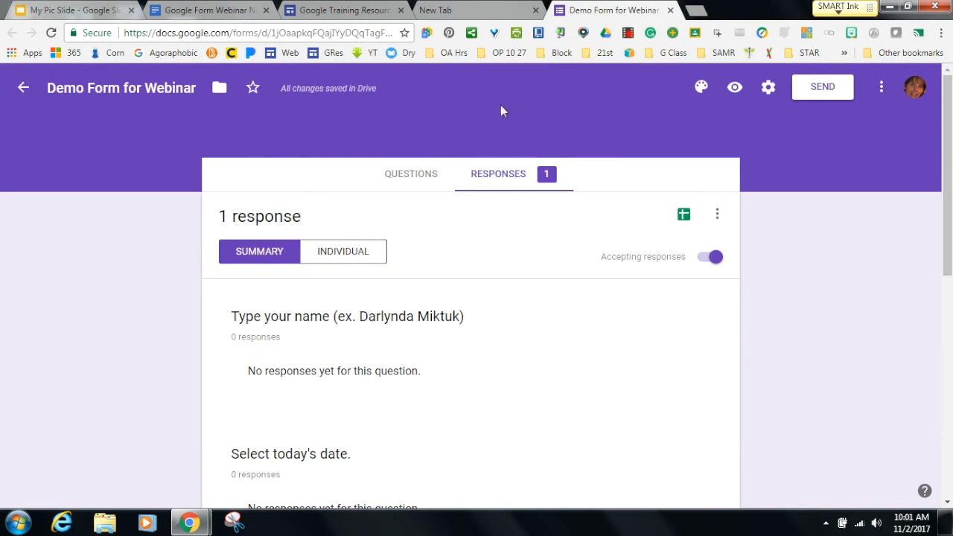
# In the empty new tab, go to Google Drive through the Google apps grid.
pyautogui.click(447, 11)
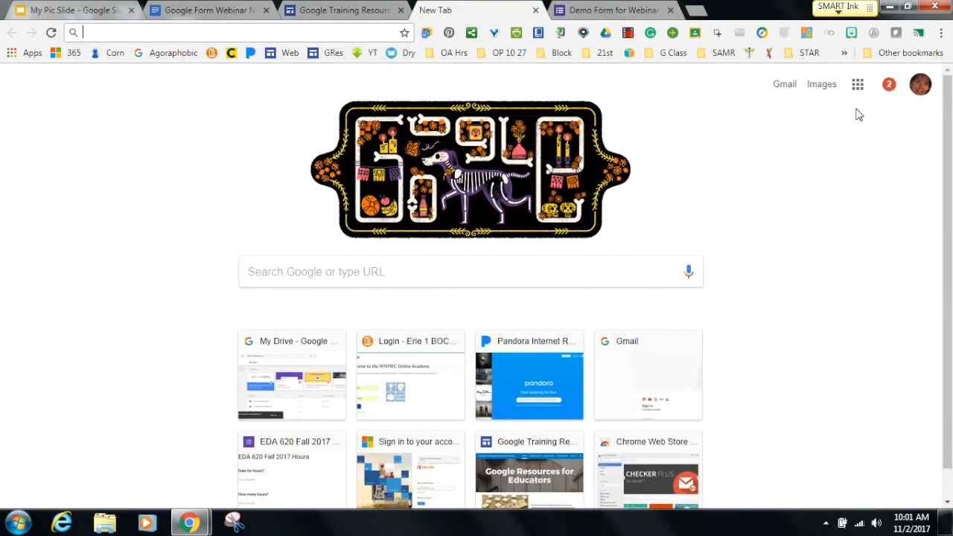
pyautogui.click(858, 86)
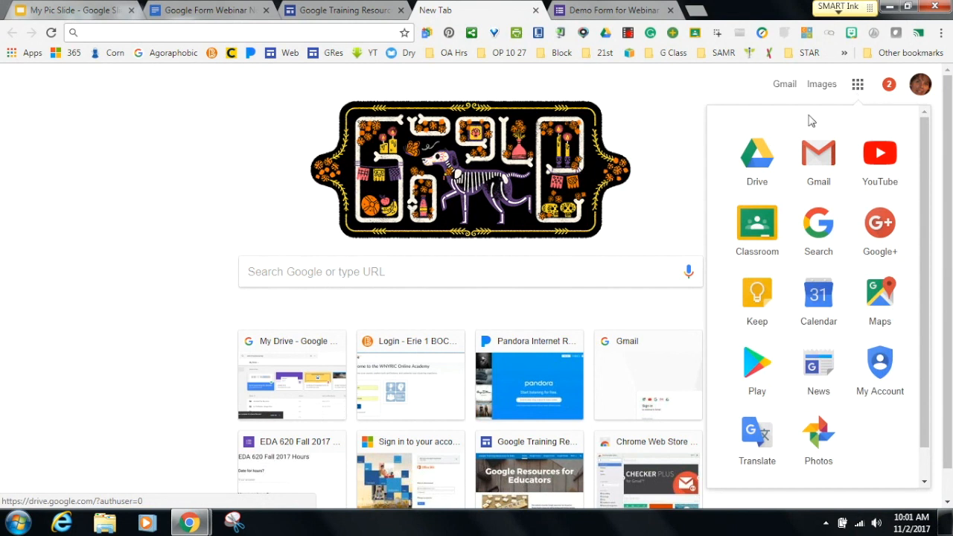
pyautogui.click(759, 163)
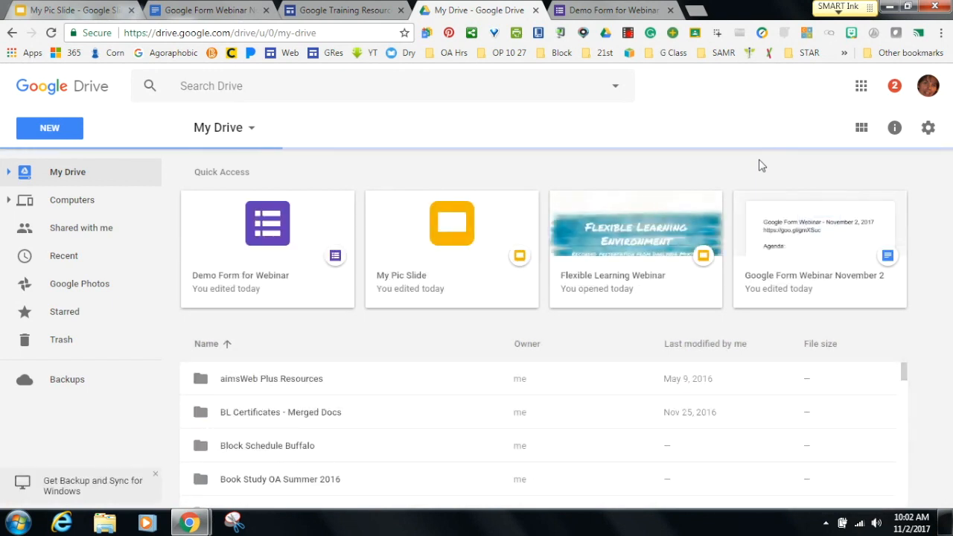
# Search Drive for 'blending', open the Blended Learning Models Quiz, and view its responses.
pyautogui.scroll(-5, 474, 119)
pyautogui.click(263, 84)
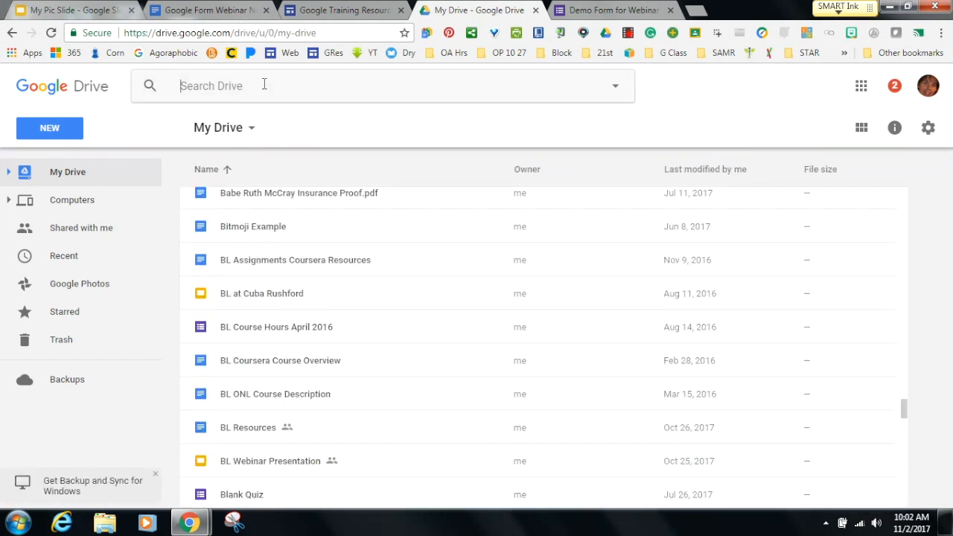
pyautogui.write('blending')
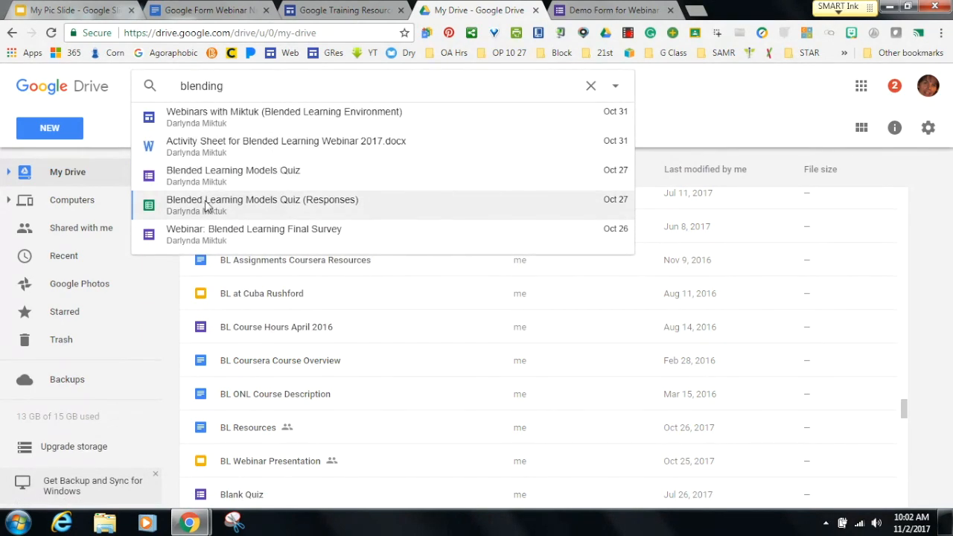
pyautogui.click(207, 185)
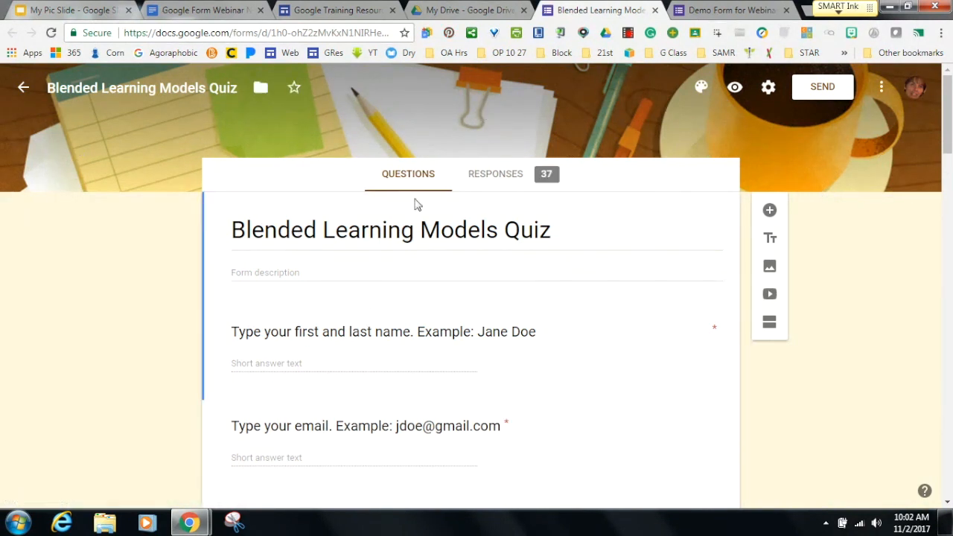
pyautogui.click(498, 179)
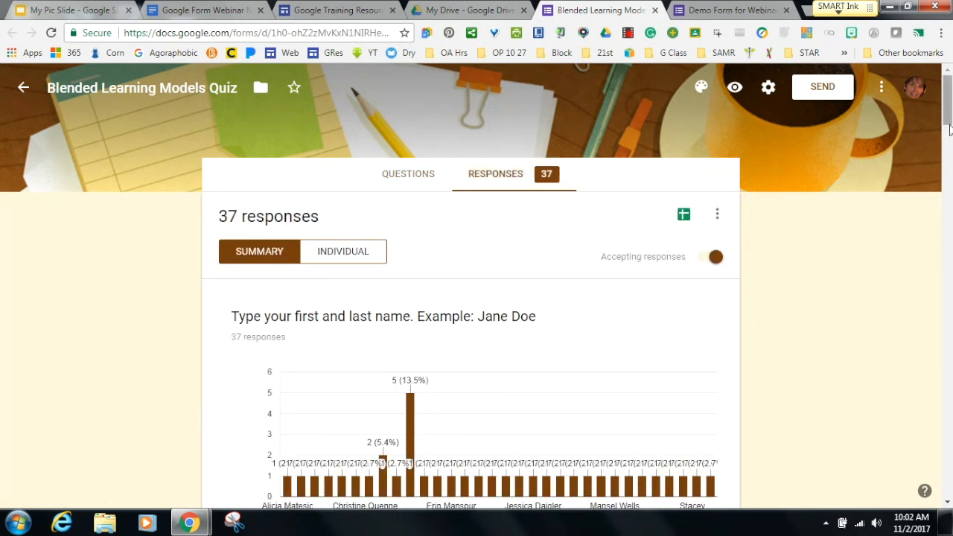
# Scroll through the quiz's 37-response summary charts, checking the counts on the pie slices.
pyautogui.moveTo(948, 113)
pyautogui.mouseDown()
pyautogui.moveTo(946, 198)
pyautogui.moveTo(947, 129)
pyautogui.mouseUp()
pyautogui.moveTo(949, 130)
pyautogui.mouseDown()
pyautogui.moveTo(948, 143)
pyautogui.moveTo(949, 126)
pyautogui.mouseUp()
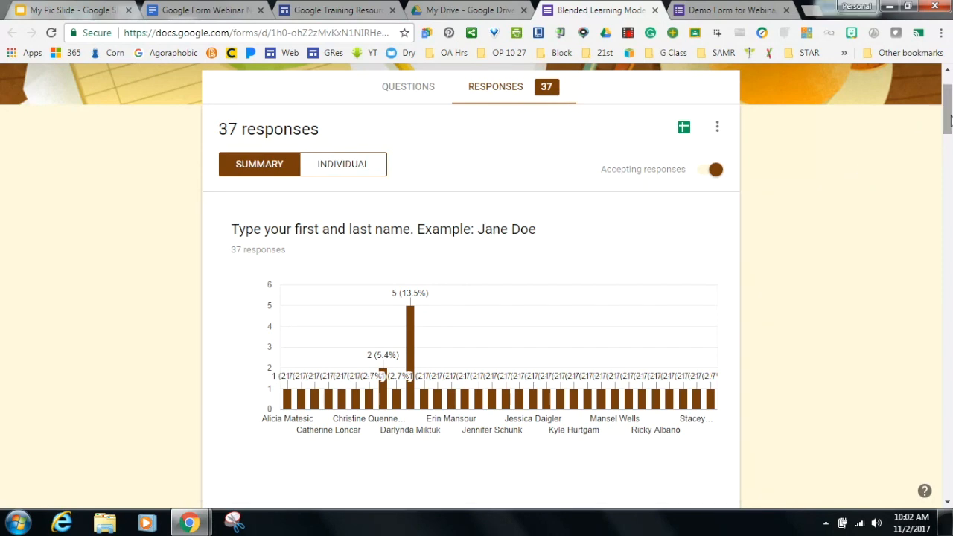
pyautogui.scroll(-4, 526, 266)
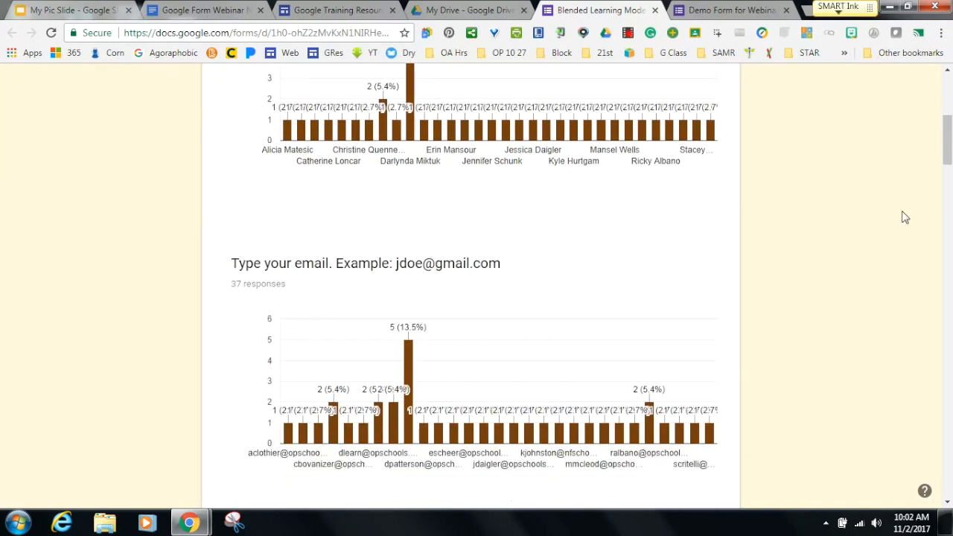
pyautogui.moveTo(948, 167); pyautogui.dragTo(949, 213)
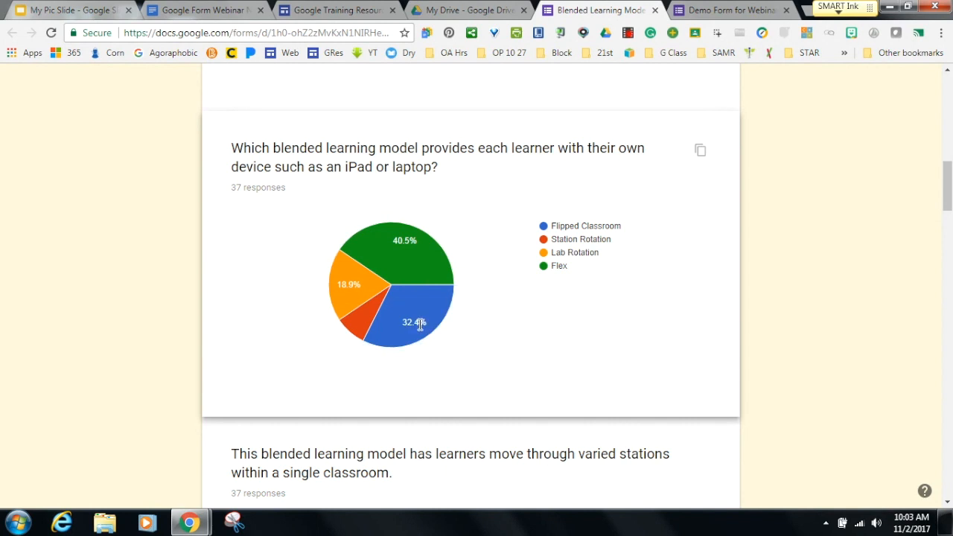
pyautogui.moveTo(401, 318)
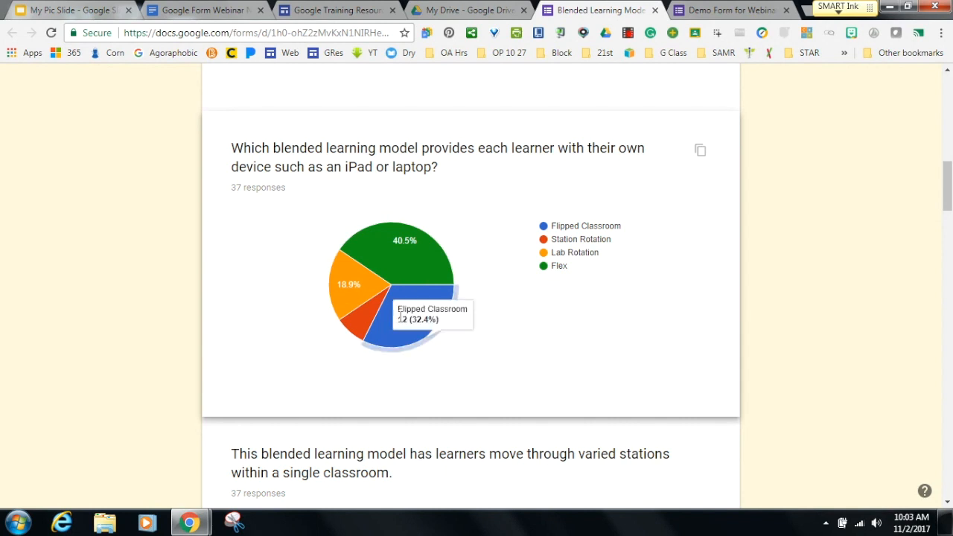
pyautogui.moveTo(348, 290)
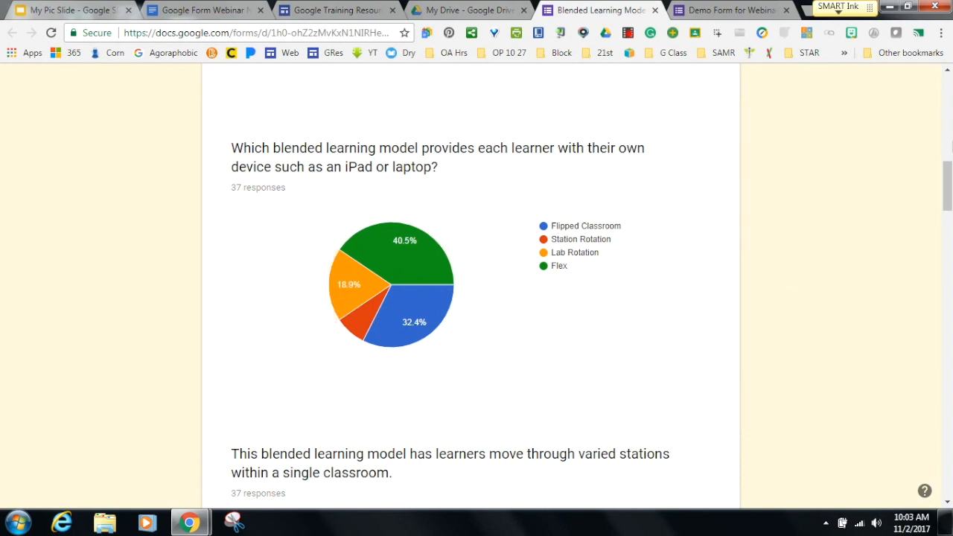
pyautogui.moveTo(946, 178); pyautogui.dragTo(947, 84)
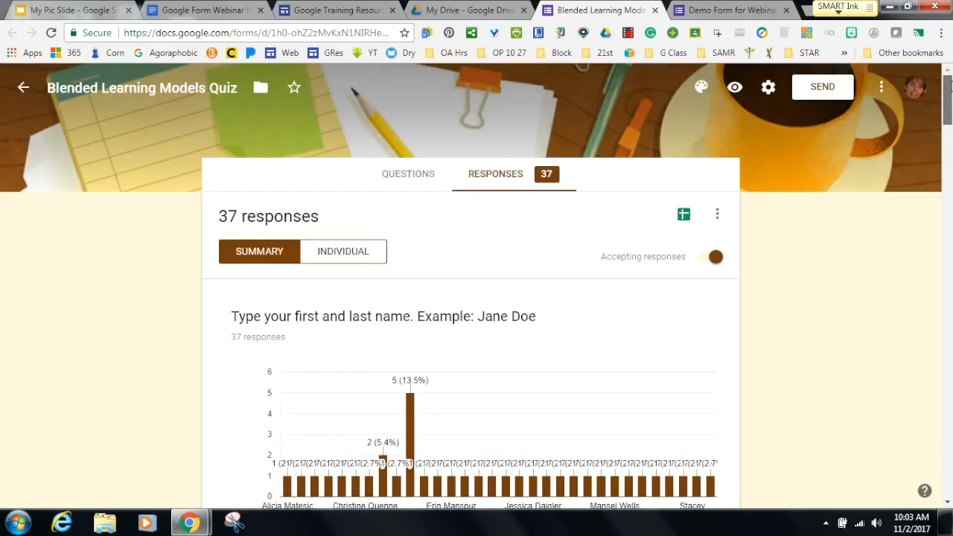
# Browse individual responses up to response 2 of 37, then close the quiz tab.
pyautogui.click(326, 266)
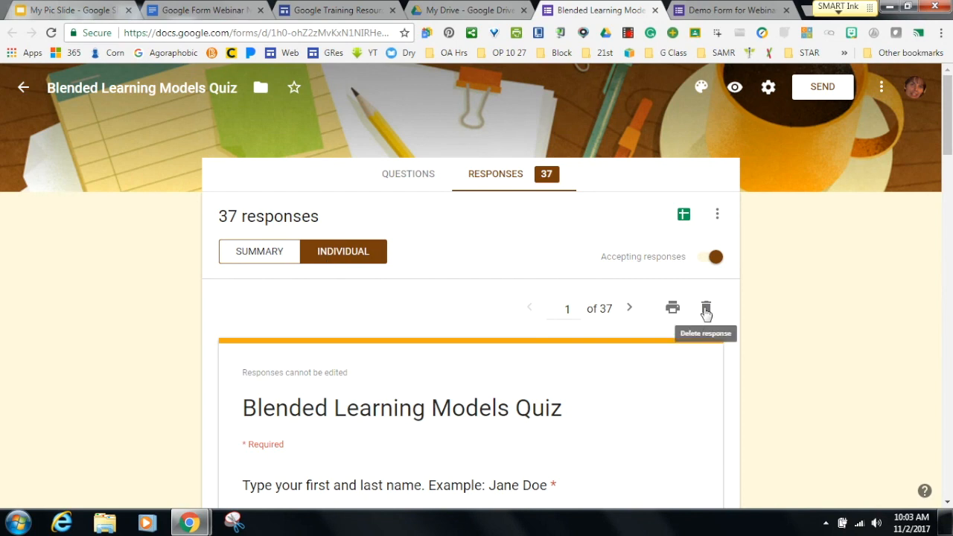
pyautogui.moveTo(946, 145)
pyautogui.mouseDown()
pyautogui.moveTo(946, 271)
pyautogui.moveTo(946, 159)
pyautogui.mouseUp()
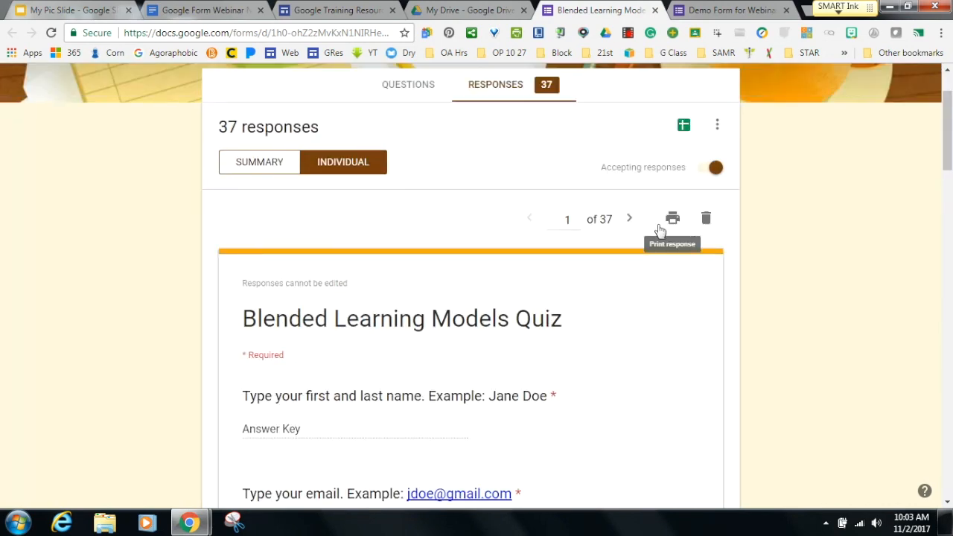
pyautogui.click(630, 223)
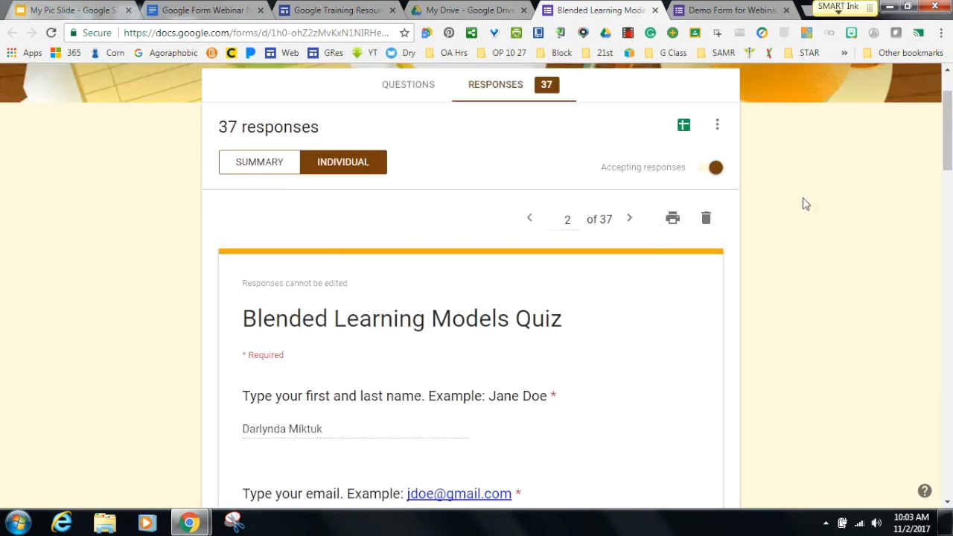
pyautogui.moveTo(946, 153); pyautogui.dragTo(942, 97)
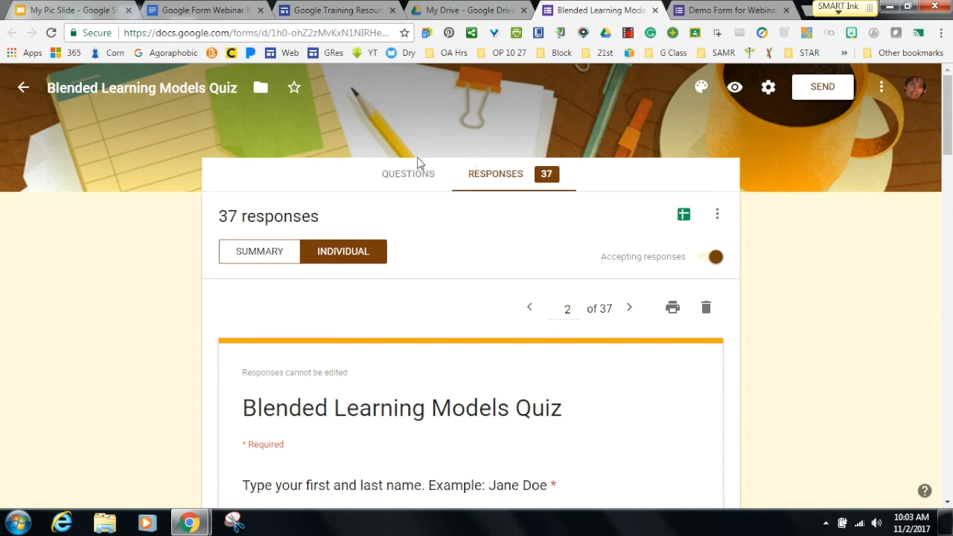
pyautogui.click(654, 11)
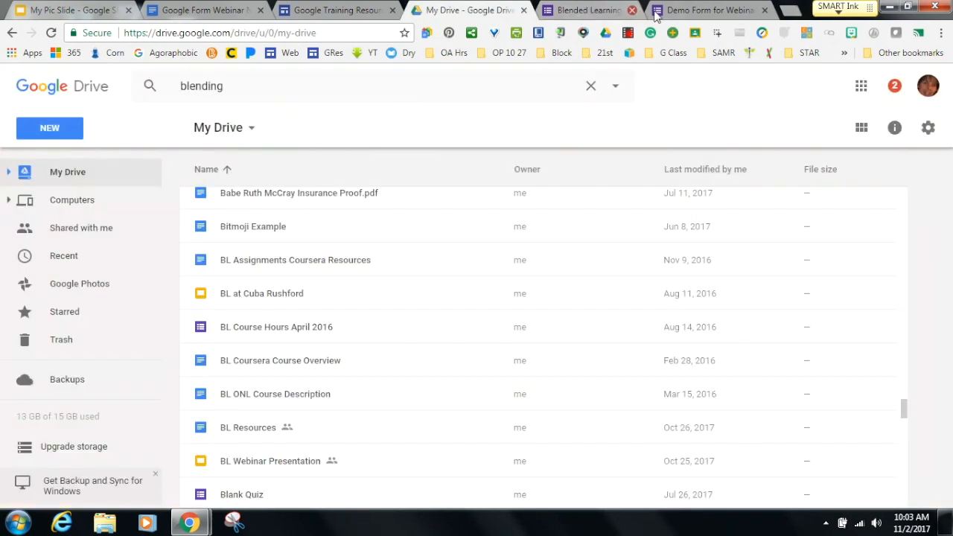
# Back in Demo Form for Webinar, check the Questions and Responses views, then open a new tab.
pyautogui.click(570, 15)
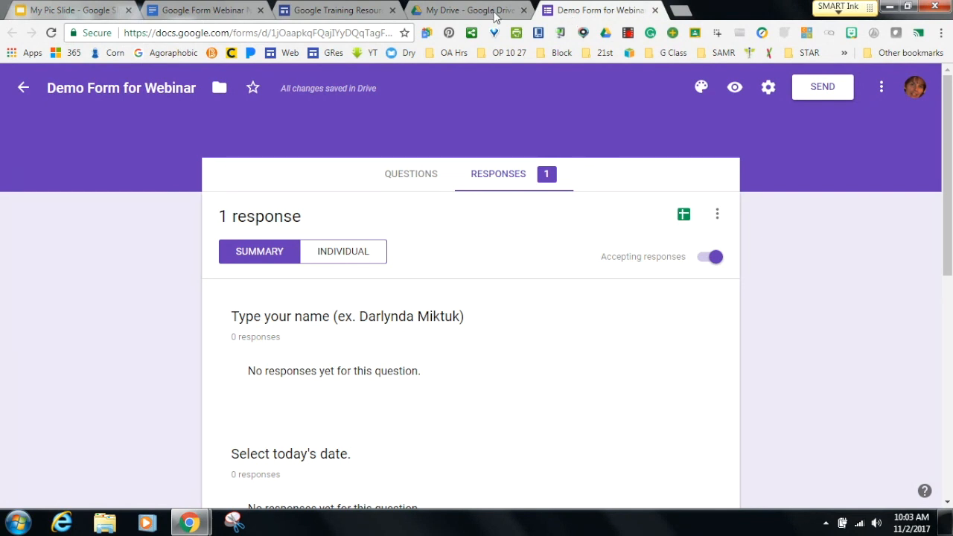
pyautogui.click(393, 180)
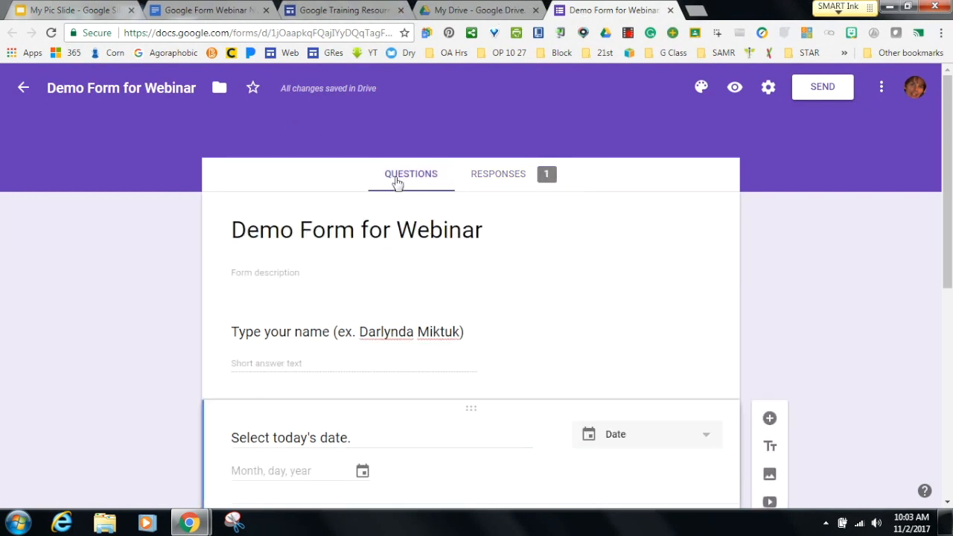
pyautogui.moveTo(947, 181)
pyautogui.mouseDown()
pyautogui.moveTo(930, 411)
pyautogui.moveTo(934, 178)
pyautogui.mouseUp()
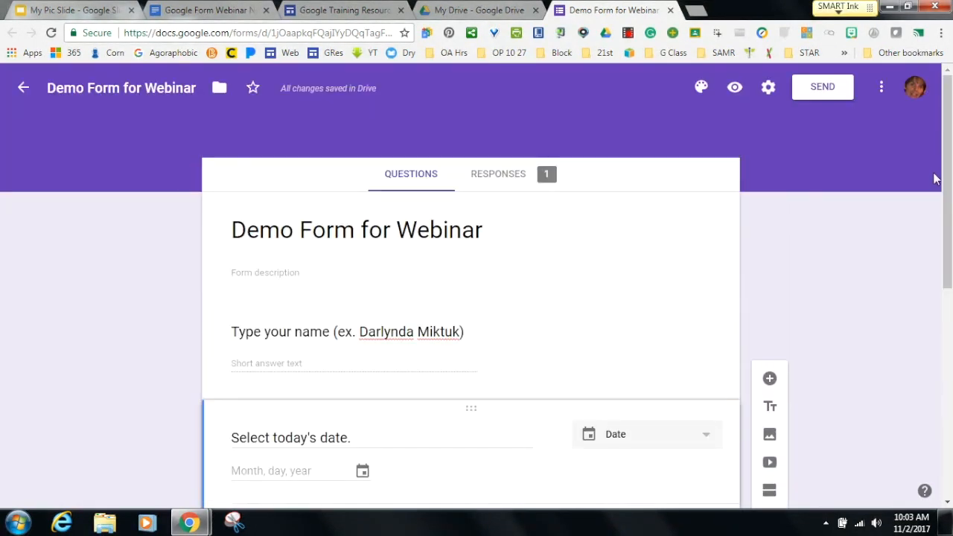
pyautogui.click(501, 182)
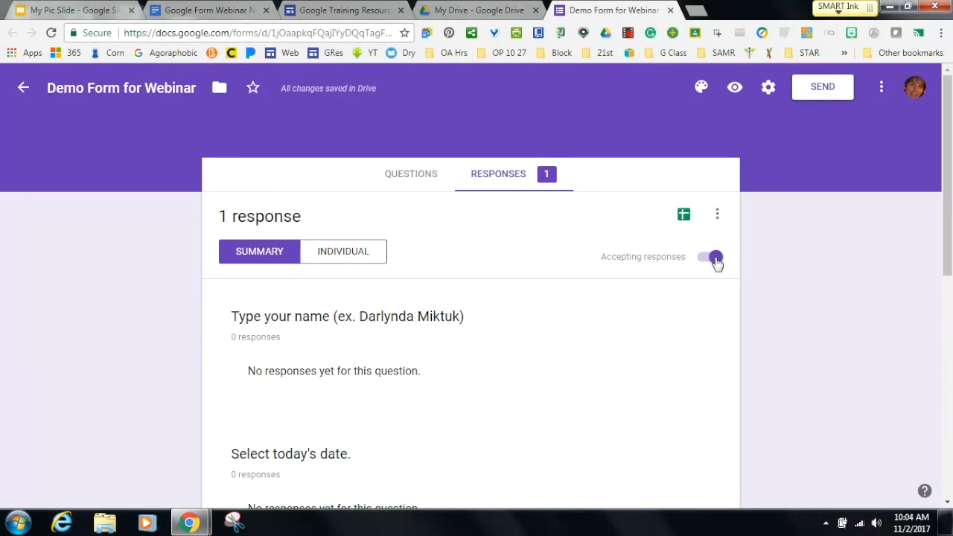
pyautogui.click(418, 181)
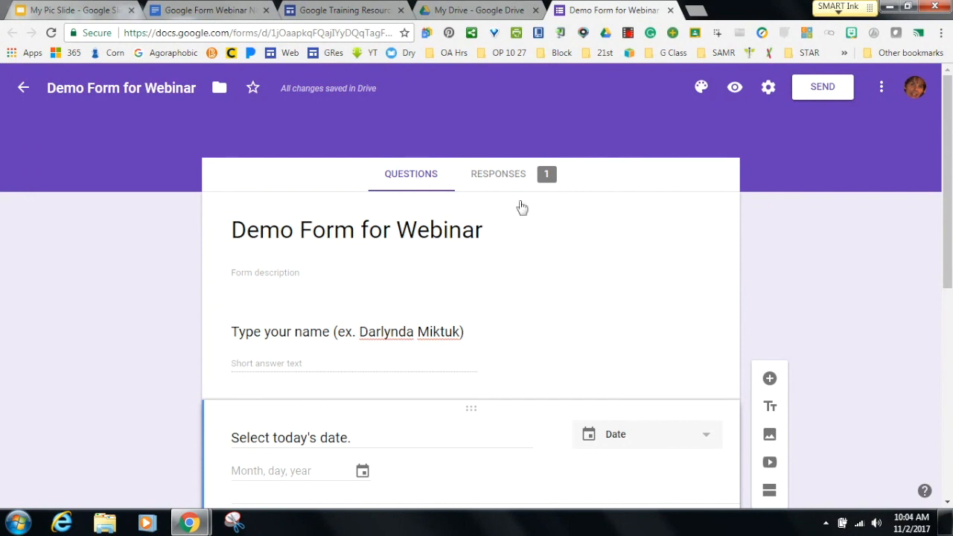
pyautogui.moveTo(948, 214); pyautogui.dragTo(947, 255)
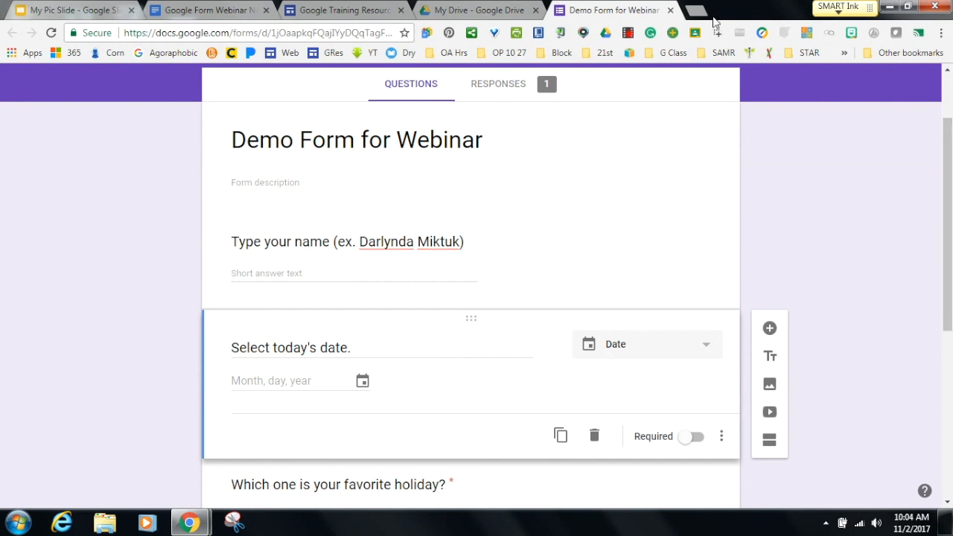
pyautogui.click(703, 19)
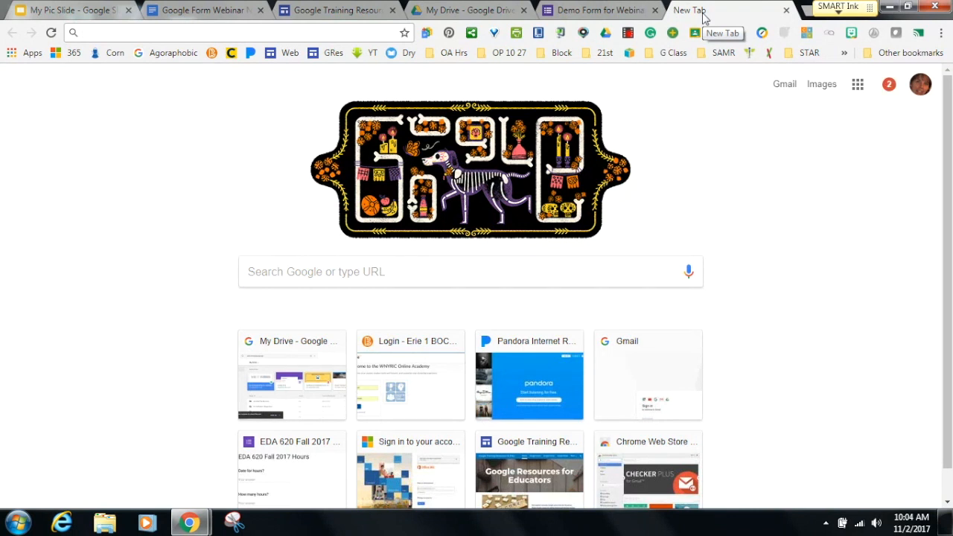
# Search Google for 'animals' and show the image results.
pyautogui.write('an')
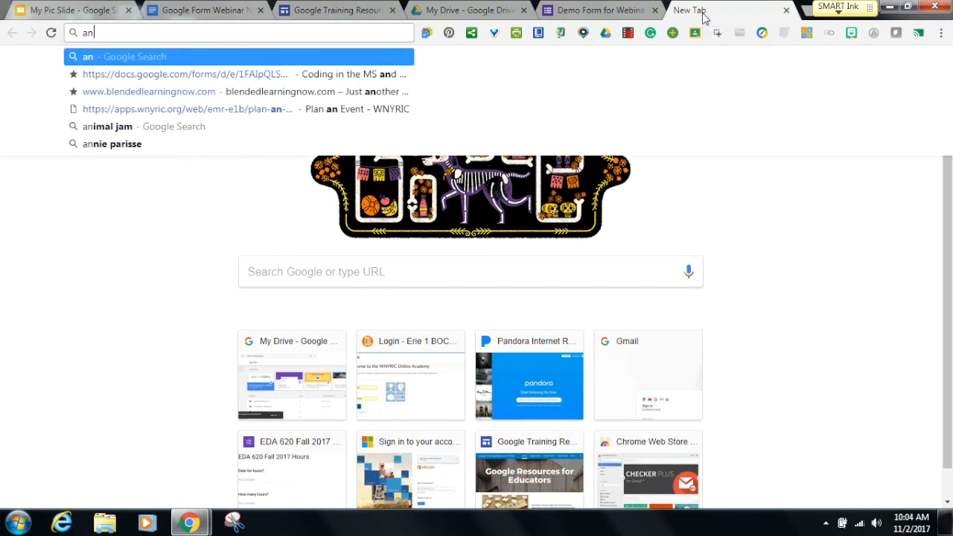
pyautogui.write('imals')
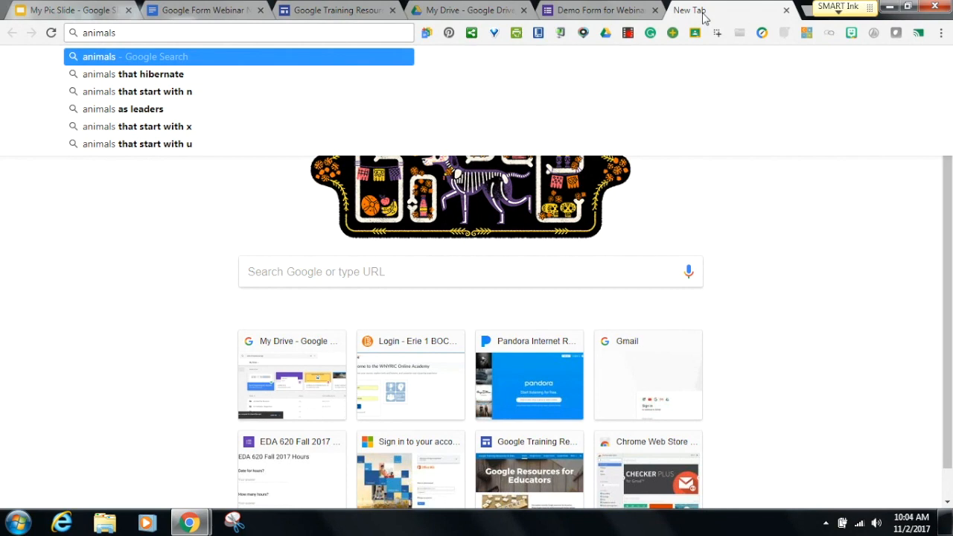
pyautogui.press('Return')
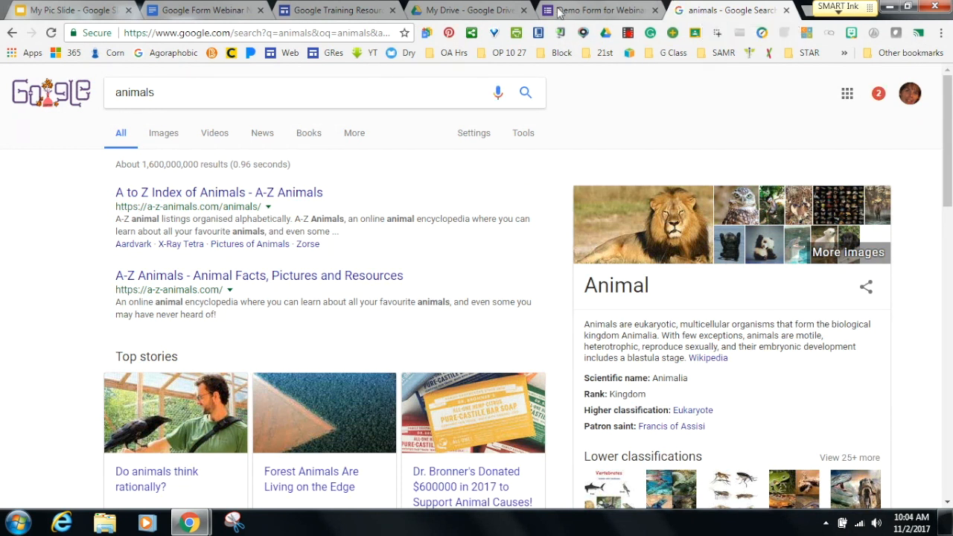
pyautogui.click(160, 140)
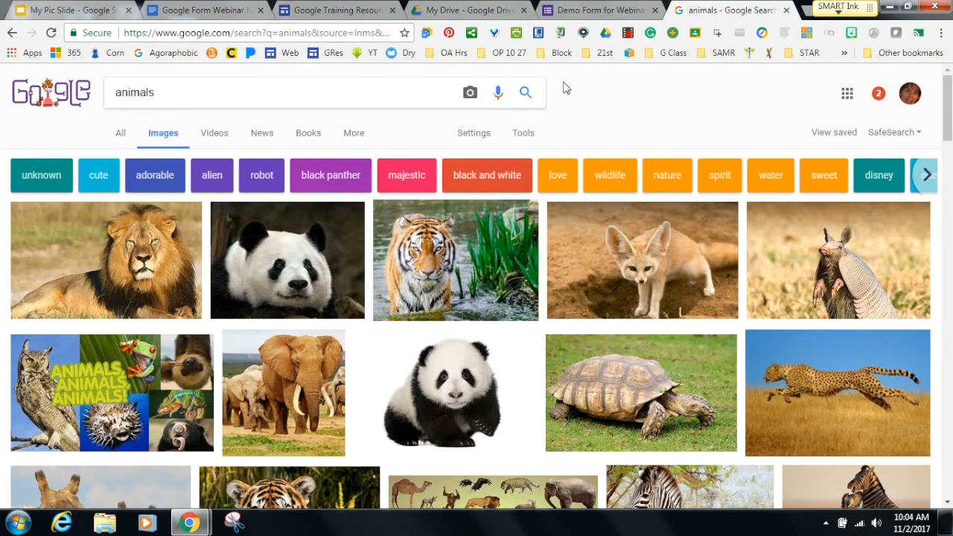
# In the form, select the blank question below the holiday question and open Insert image.
pyautogui.click(587, 12)
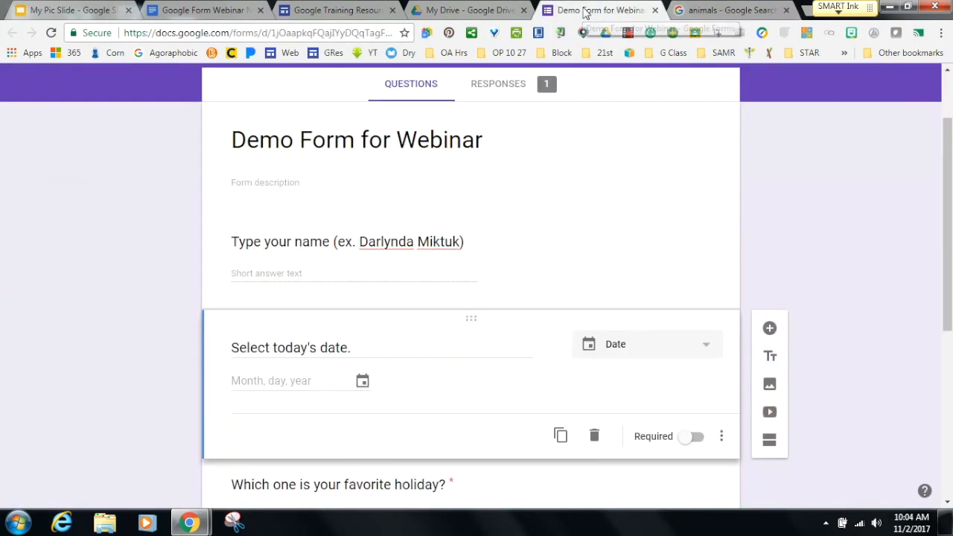
pyautogui.moveTo(612, 341)
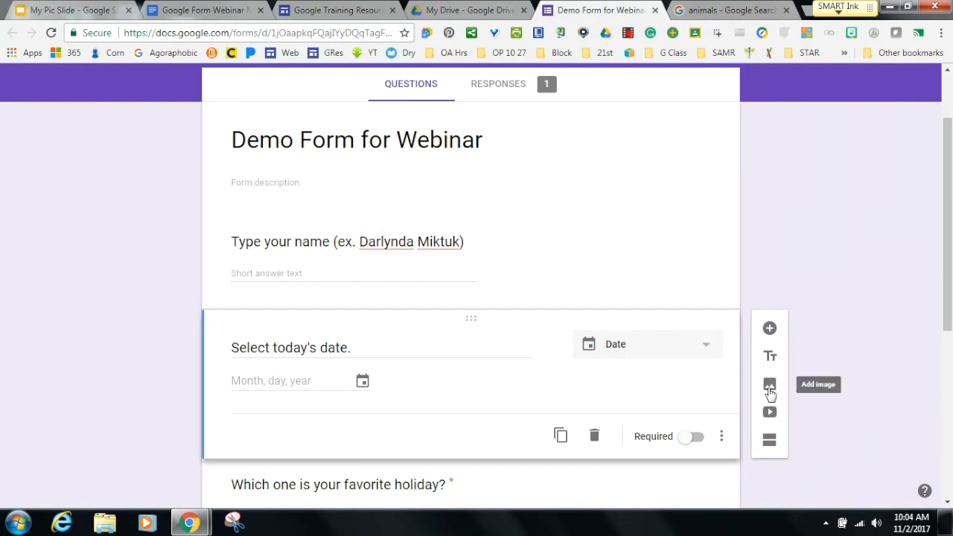
pyautogui.moveTo(947, 302); pyautogui.dragTo(924, 462)
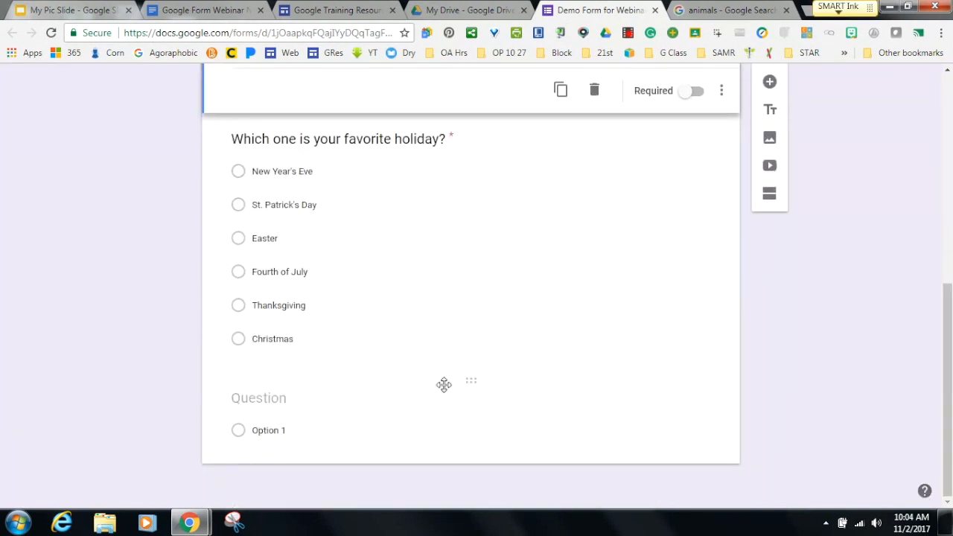
pyautogui.click(411, 199)
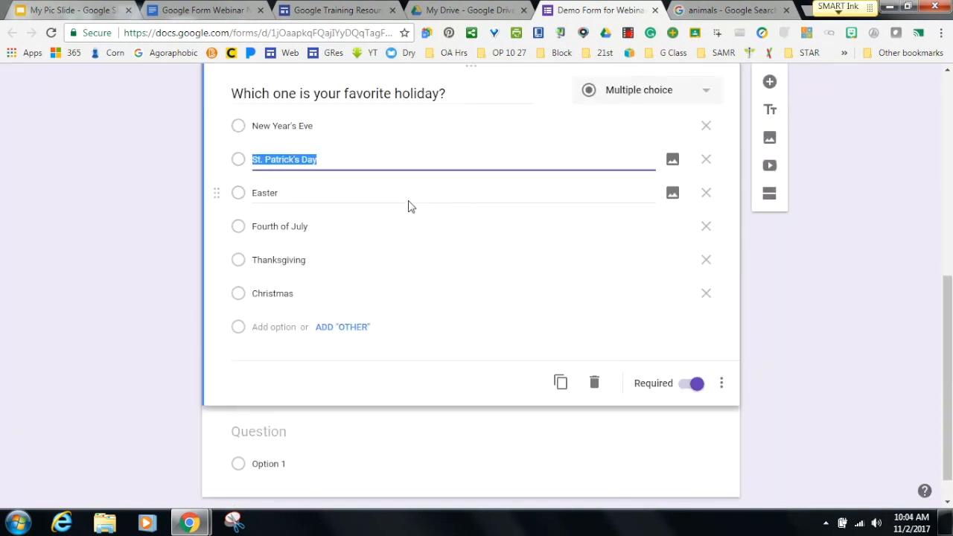
pyautogui.click(404, 446)
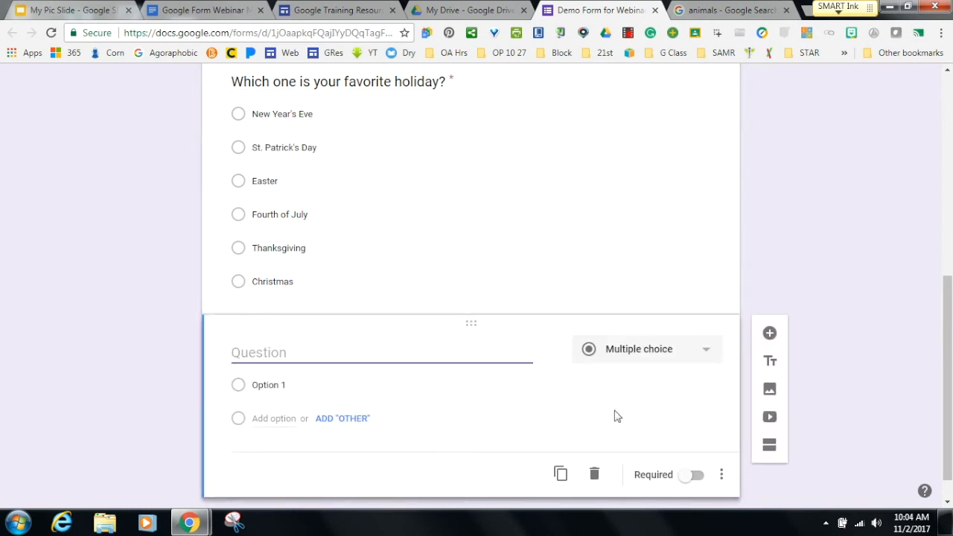
pyautogui.click(769, 389)
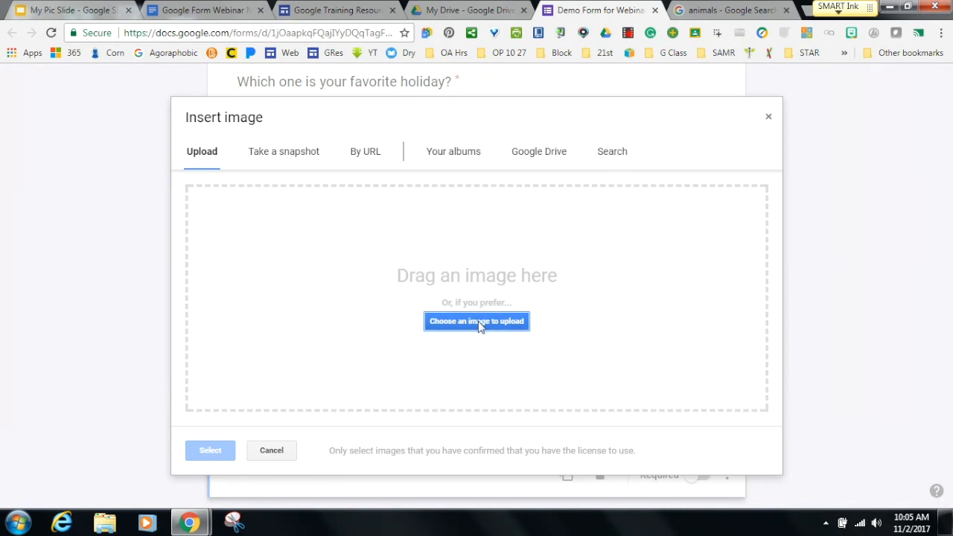
# Close the animal results tab, then search images for 'an' and insert the three-giraffes photo.
pyautogui.click(727, 14)
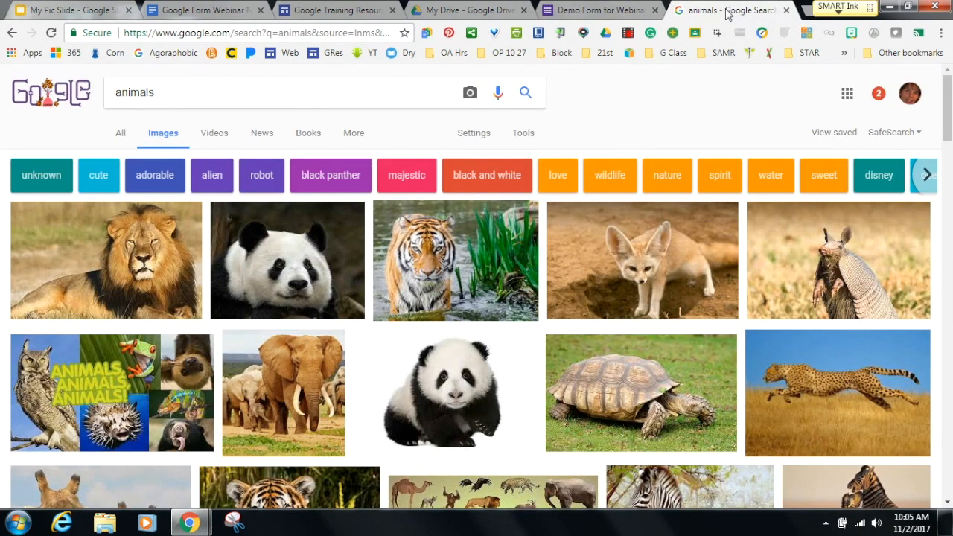
pyautogui.click(787, 10)
pyautogui.click(601, 157)
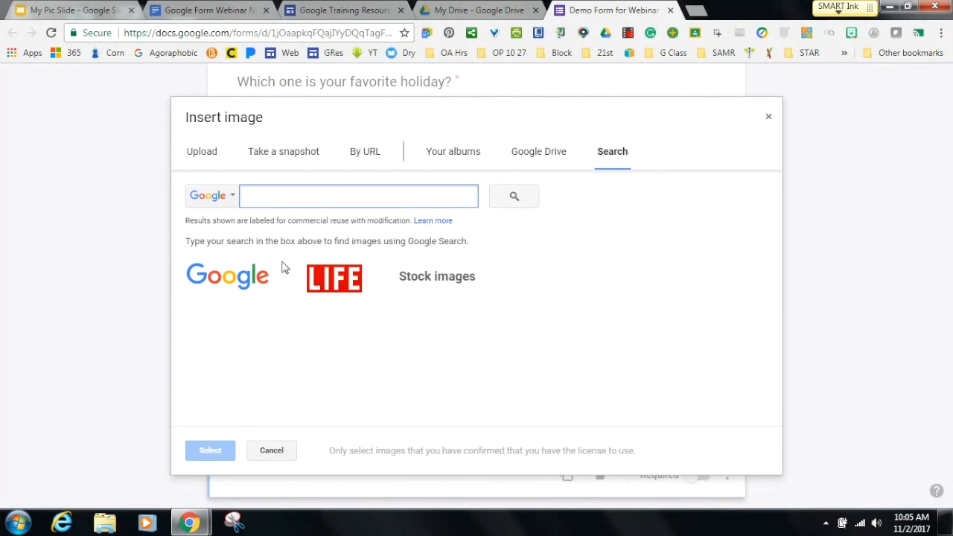
pyautogui.write('animals')
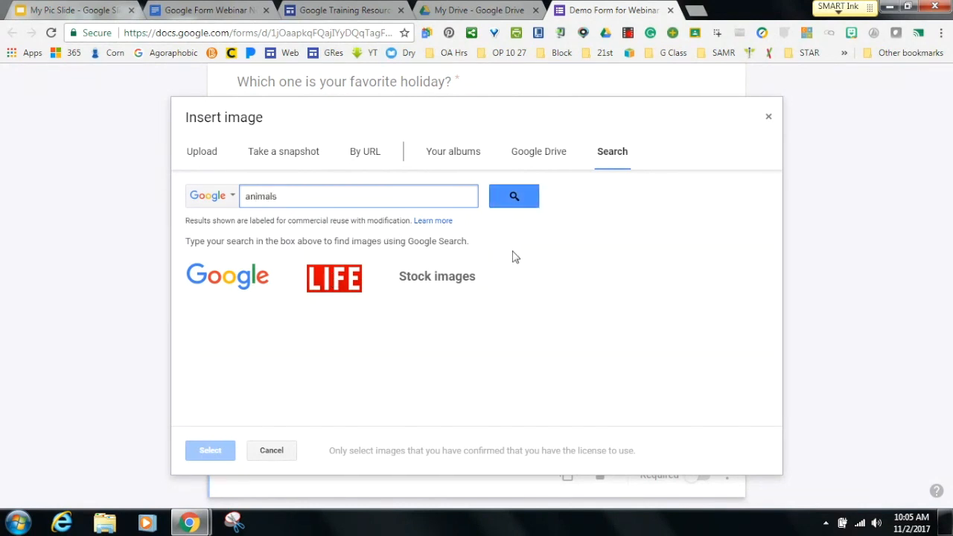
pyautogui.click(525, 202)
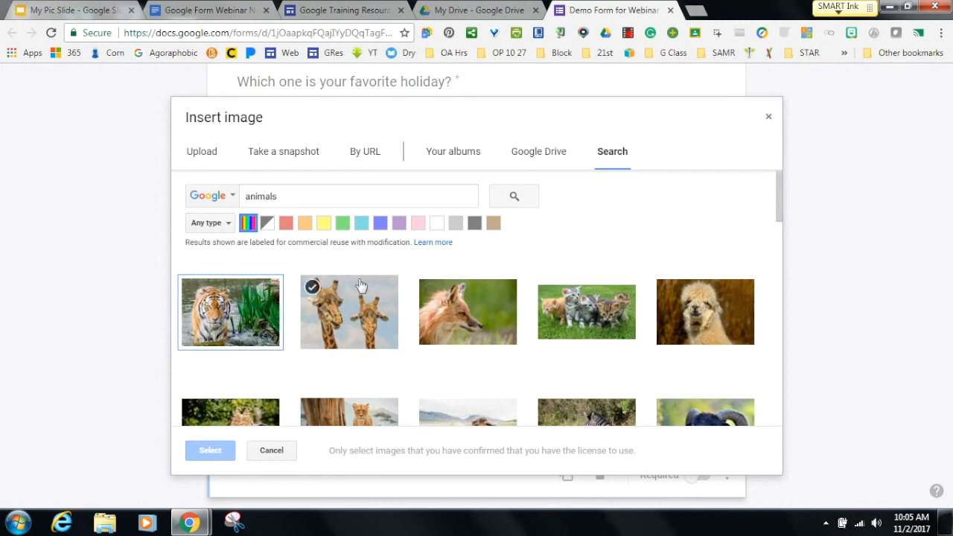
pyautogui.moveTo(777, 201); pyautogui.dragTo(777, 323)
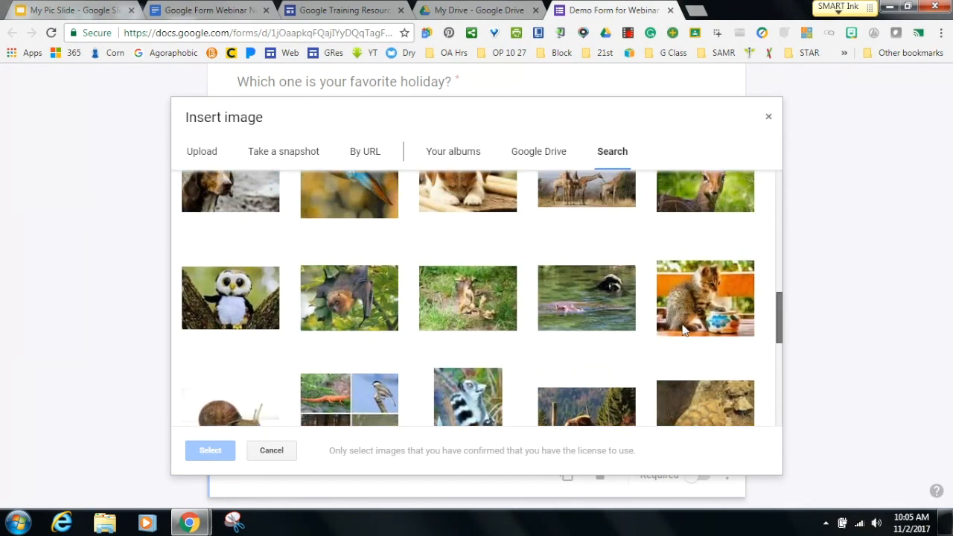
pyautogui.moveTo(777, 327); pyautogui.dragTo(777, 301)
pyautogui.click(692, 244)
pyautogui.click(692, 244)
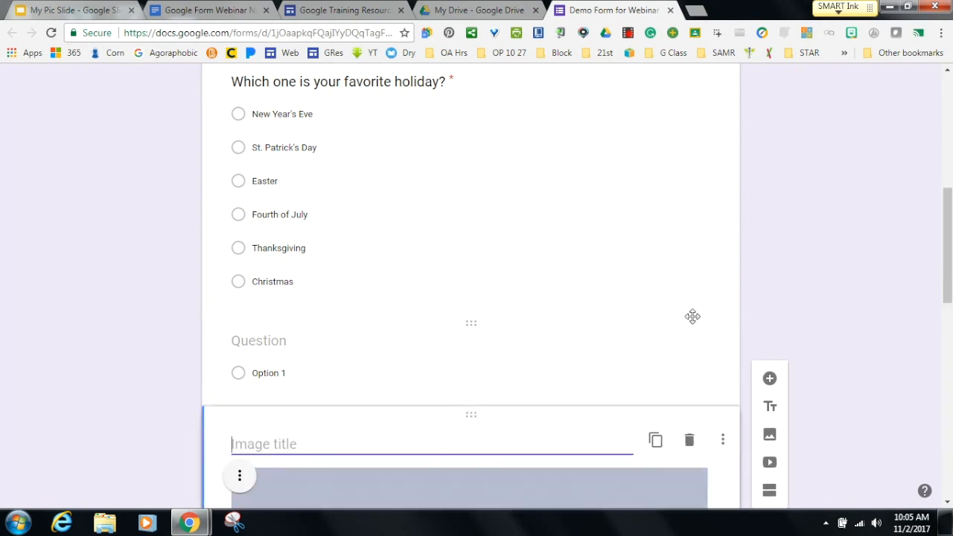
# Shrink the giraffe image to a narrower size using its corner handles.
pyautogui.moveTo(947, 231); pyautogui.dragTo(942, 321)
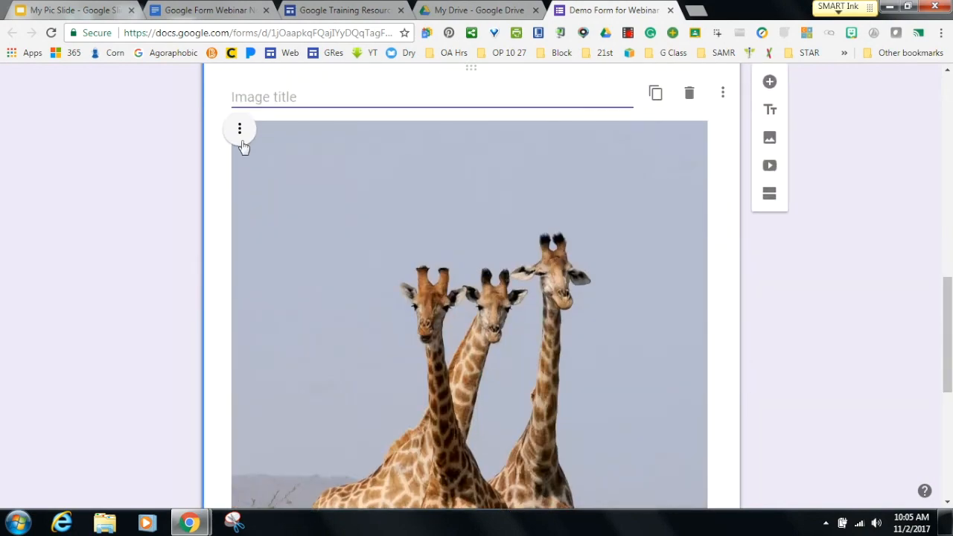
pyautogui.click(239, 130)
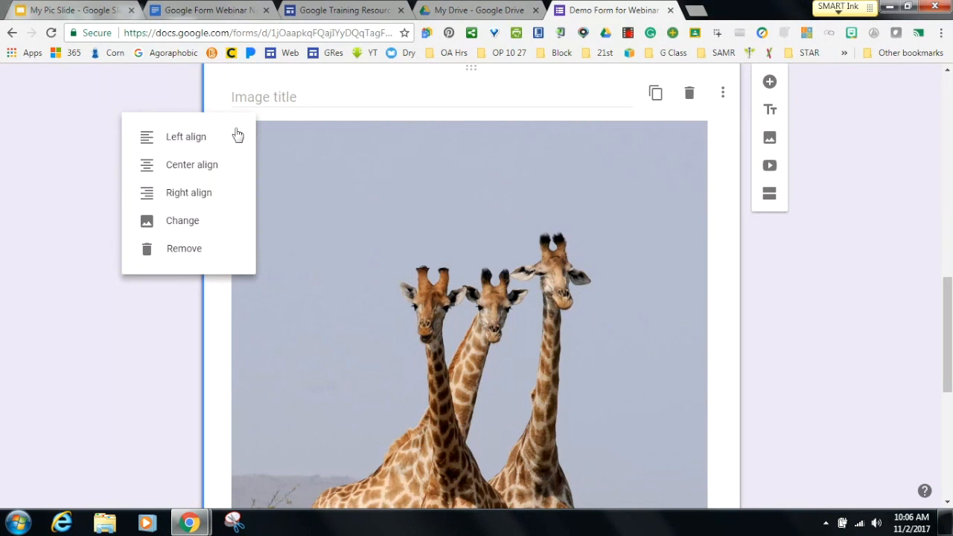
pyautogui.click(319, 162)
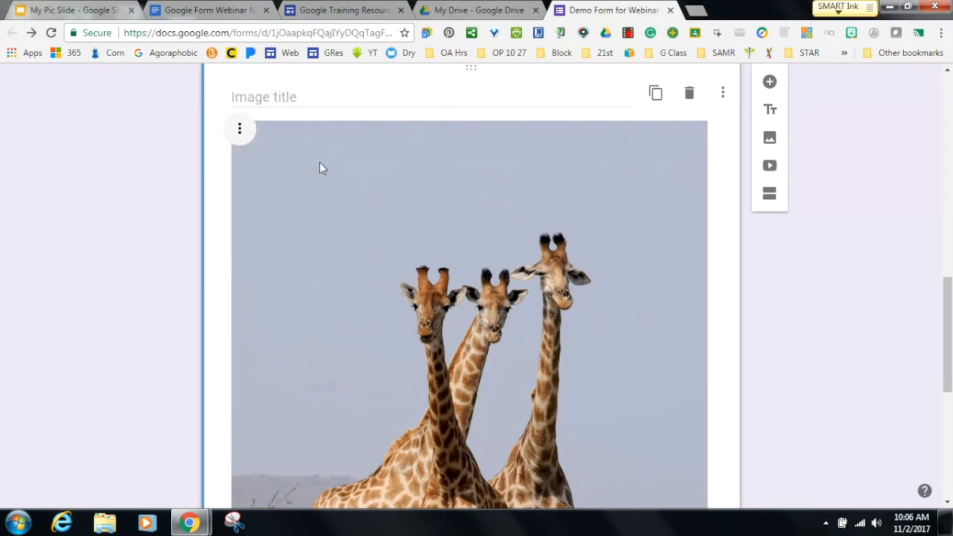
pyautogui.click(238, 134)
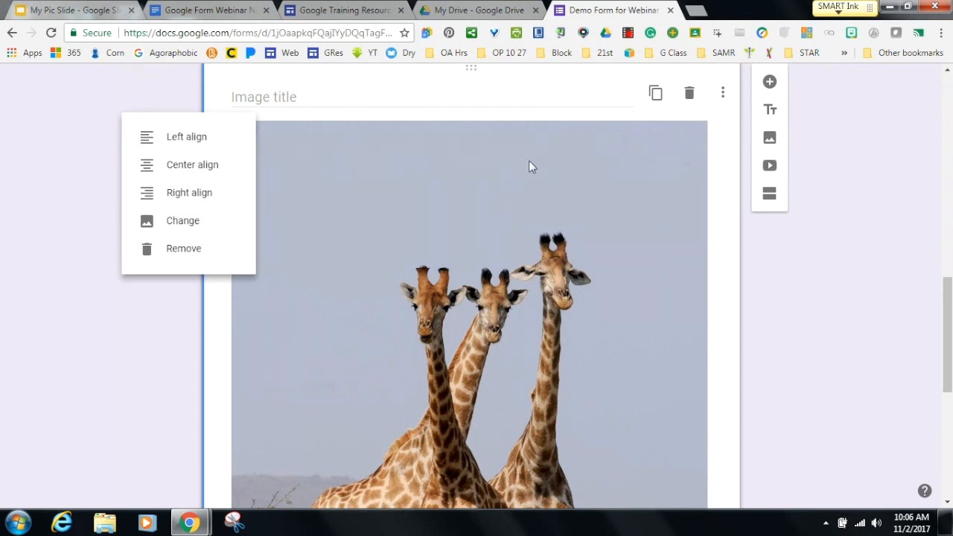
pyautogui.click(673, 177)
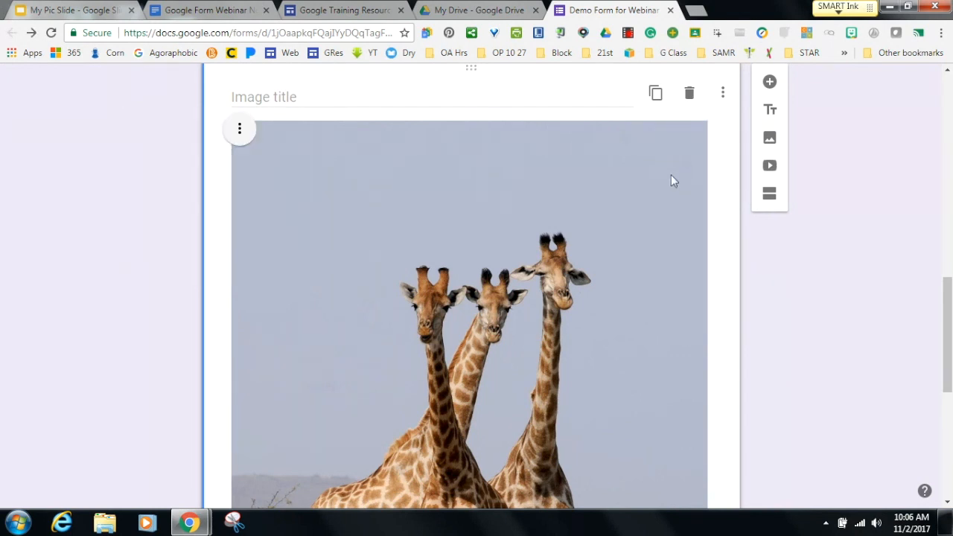
pyautogui.click(704, 121)
pyautogui.moveTo(703, 123); pyautogui.dragTo(480, 398)
pyautogui.moveTo(514, 121); pyautogui.dragTo(416, 296)
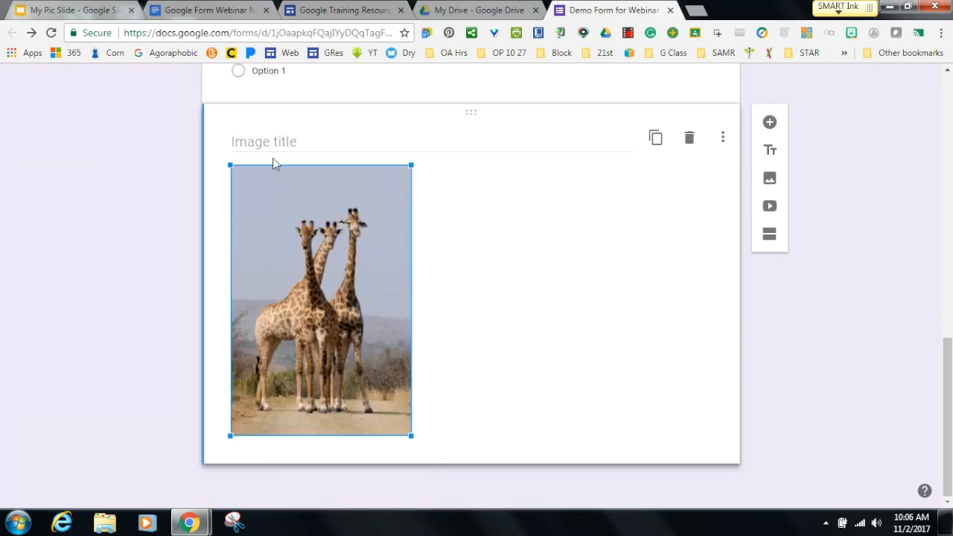
pyautogui.click(503, 255)
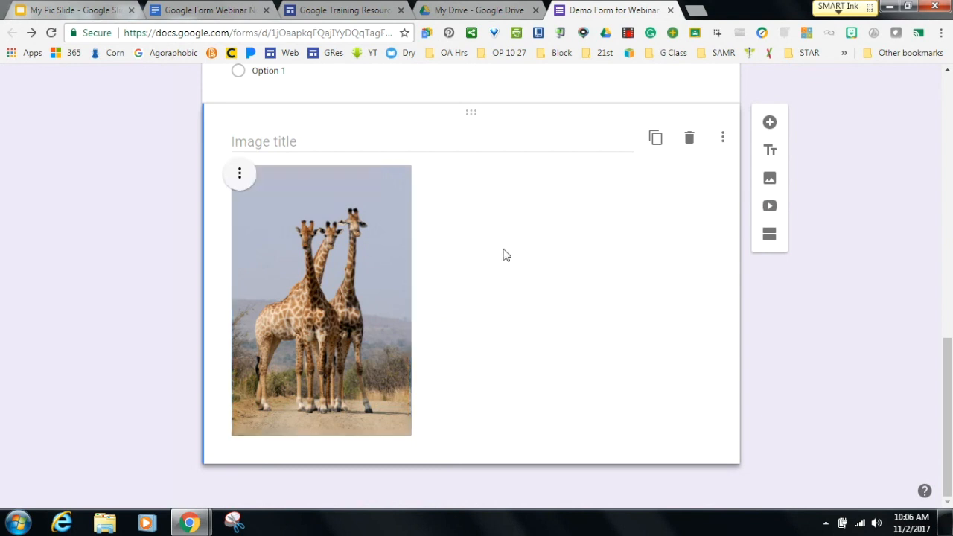
# Center-align the giraffe image, leave its title blank, then delete the image item.
pyautogui.click(239, 181)
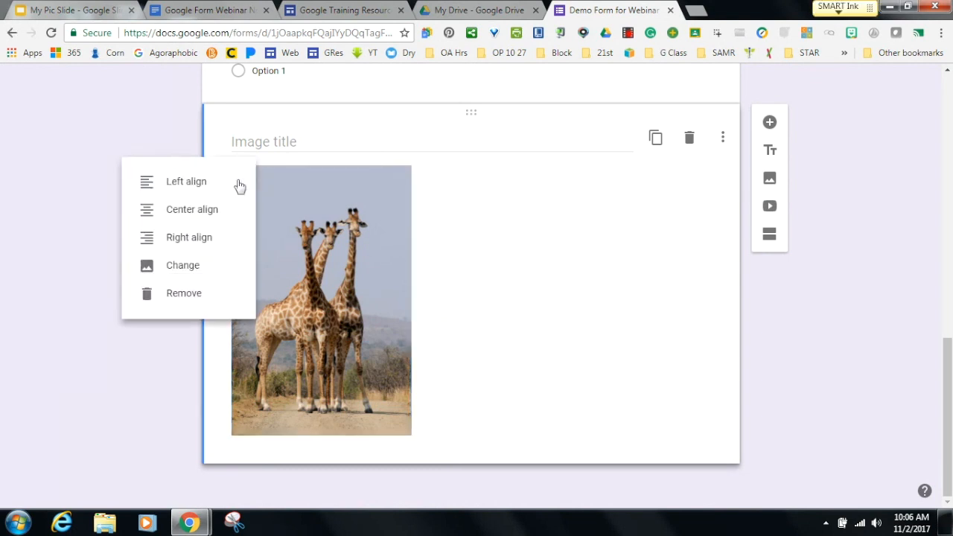
pyautogui.click(207, 212)
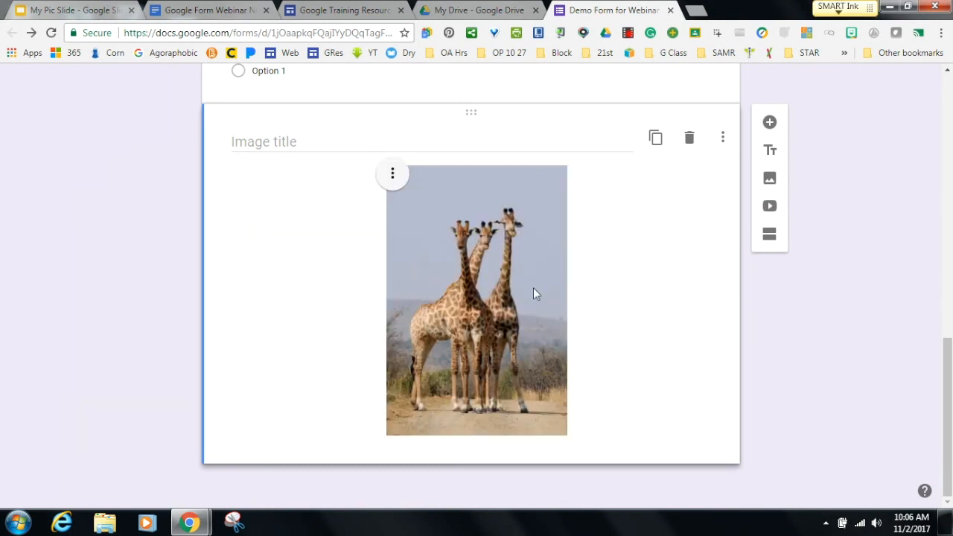
pyautogui.click(274, 141)
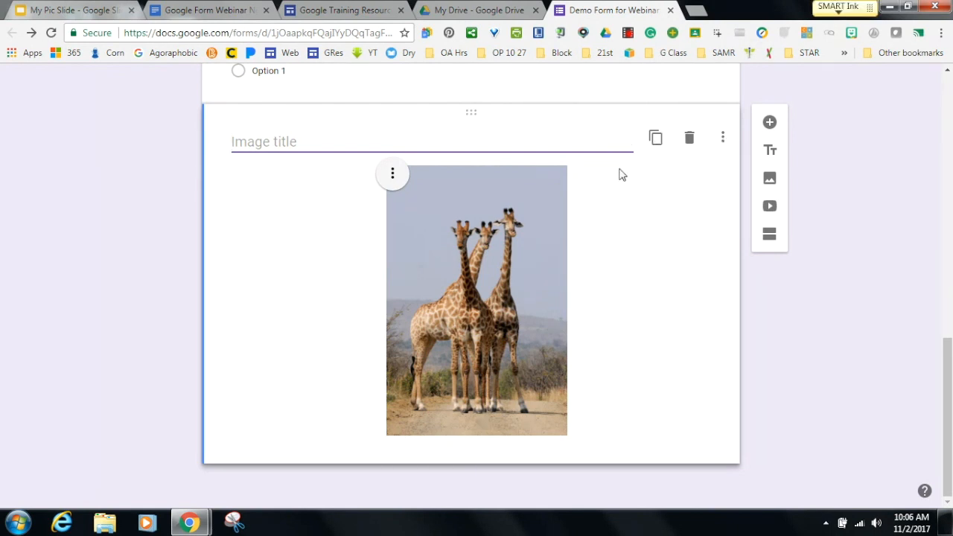
pyautogui.click(692, 301)
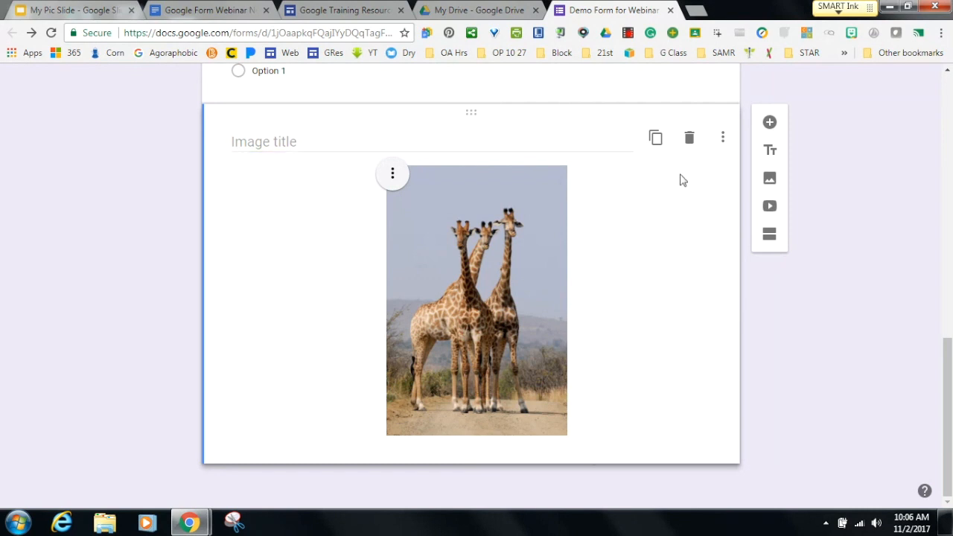
pyautogui.click(689, 140)
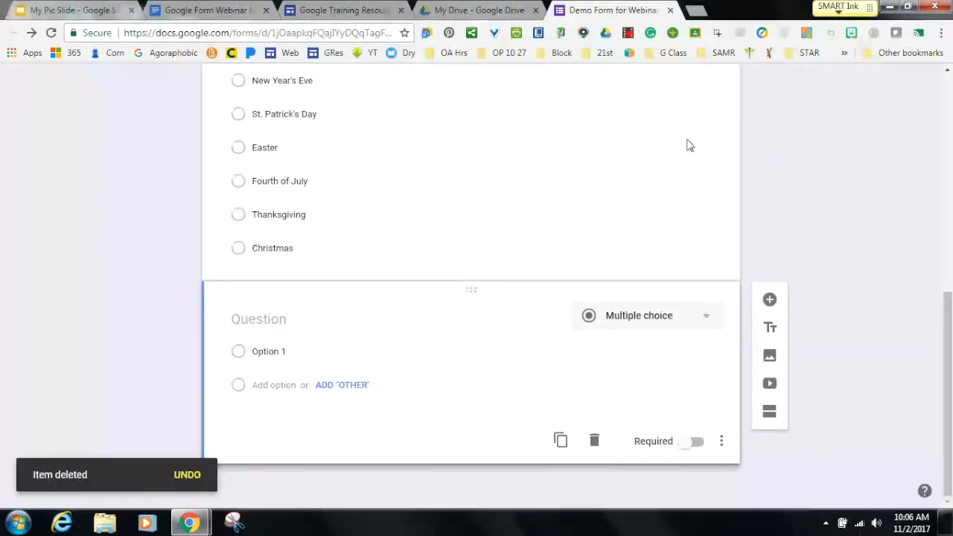
# Attach a standing giraffe photo from a 'giraffe' image search to Option 1.
pyautogui.click(276, 320)
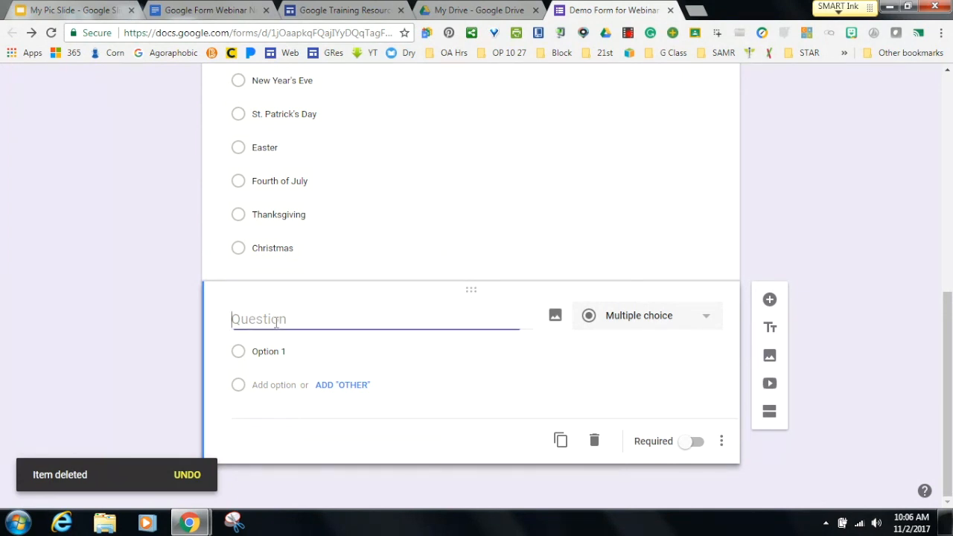
pyautogui.click(555, 317)
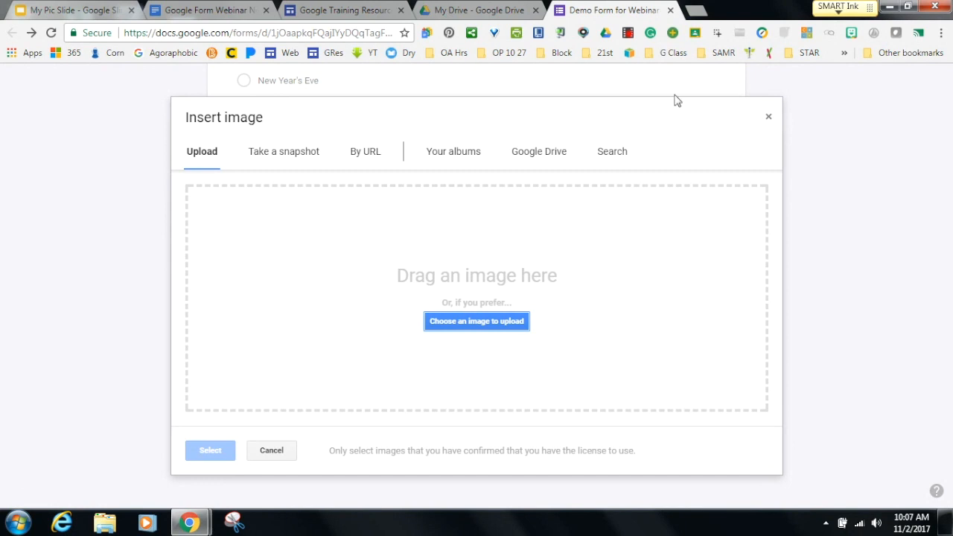
pyautogui.click(769, 120)
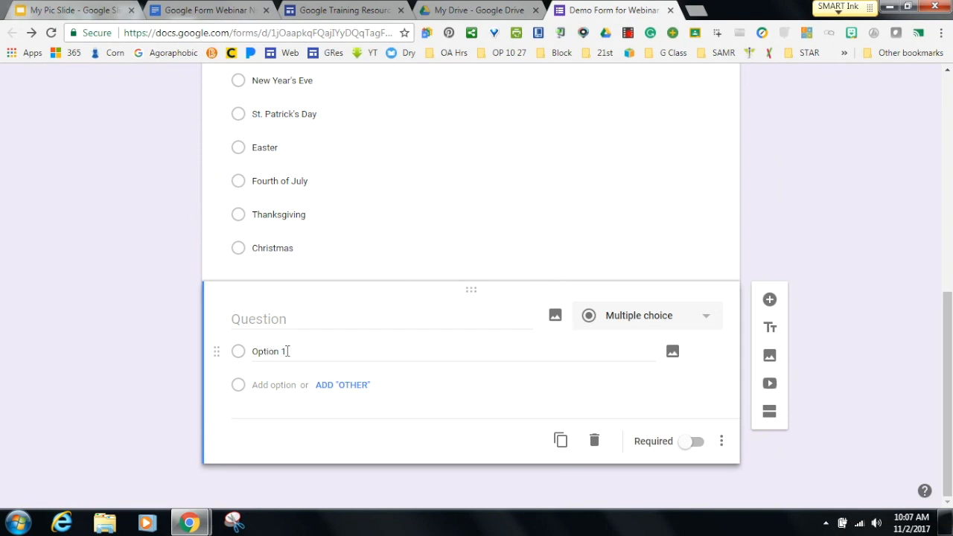
pyautogui.click(672, 355)
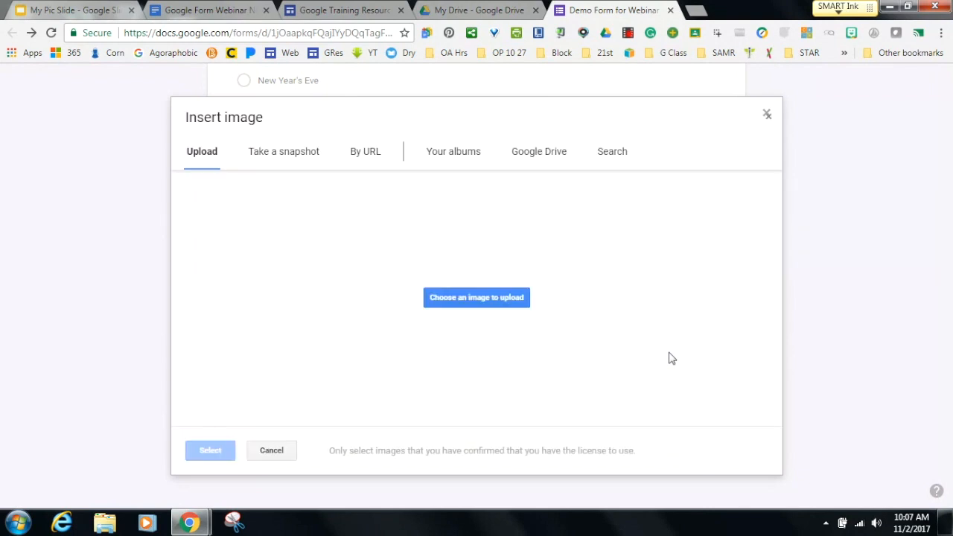
pyautogui.click(606, 154)
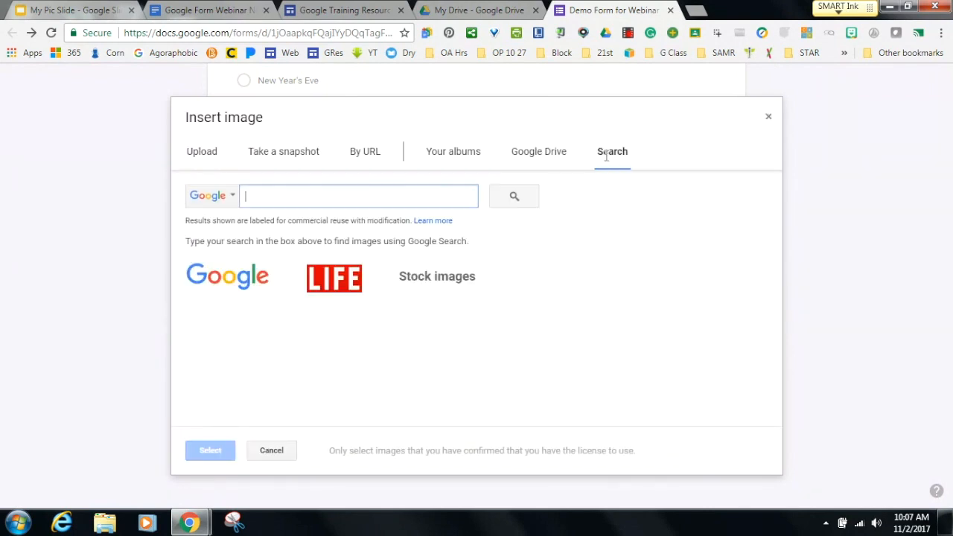
pyautogui.write('giraffe')
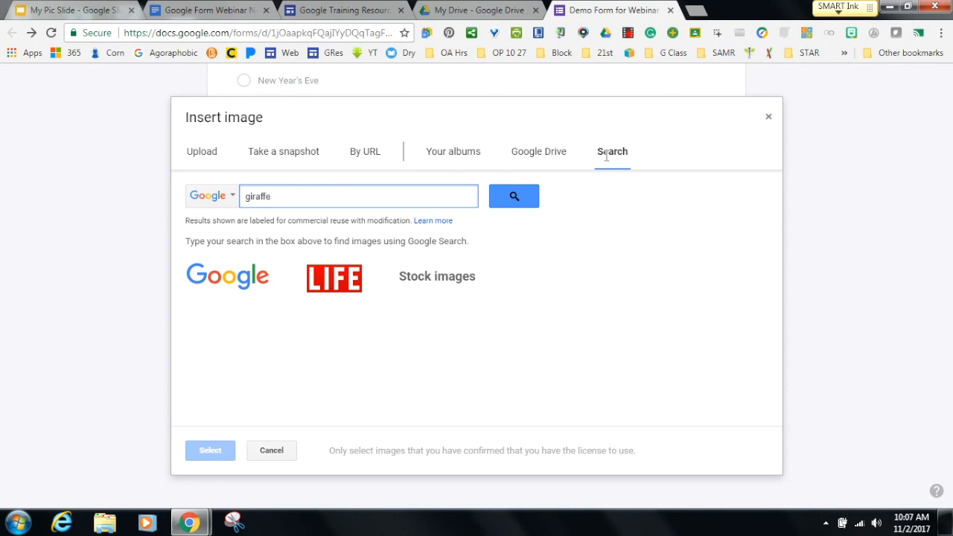
pyautogui.press('Return')
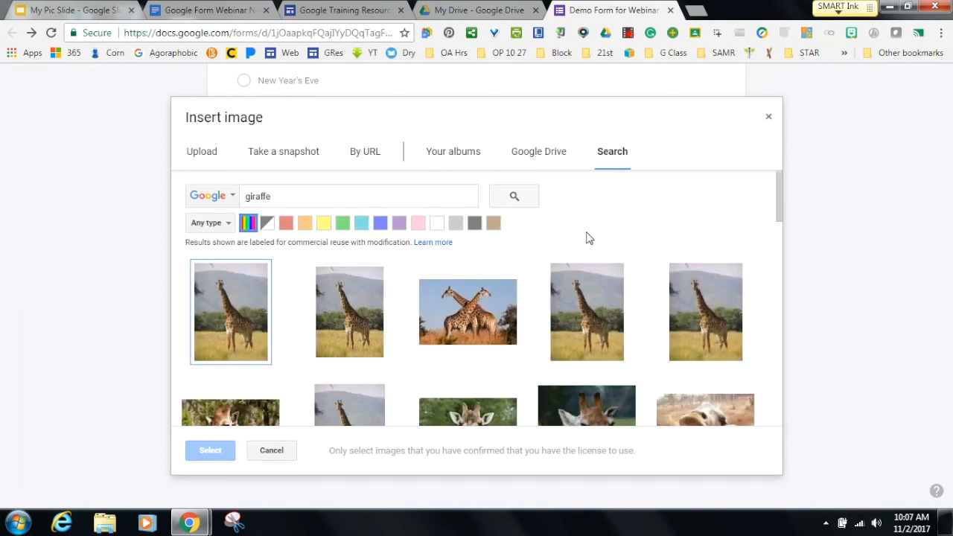
pyautogui.click(712, 306)
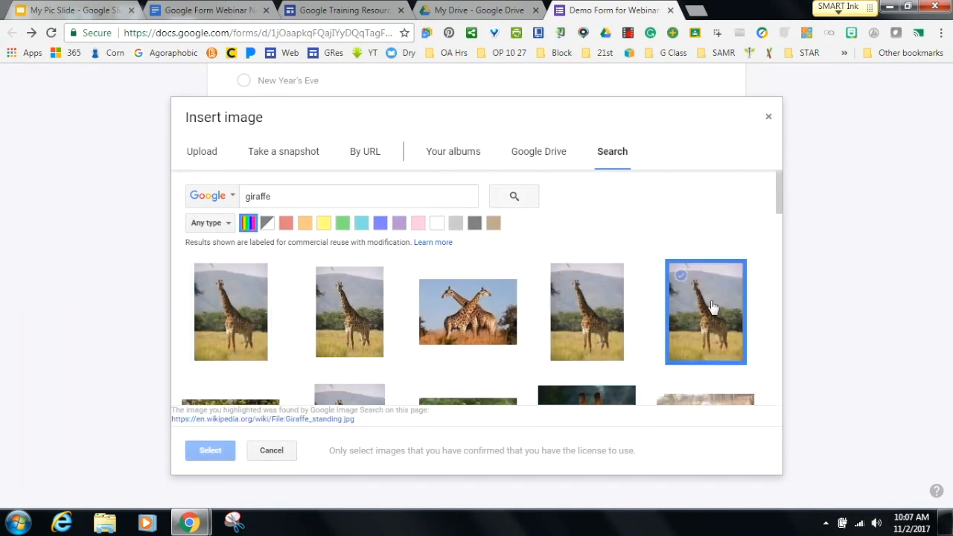
pyautogui.click(207, 451)
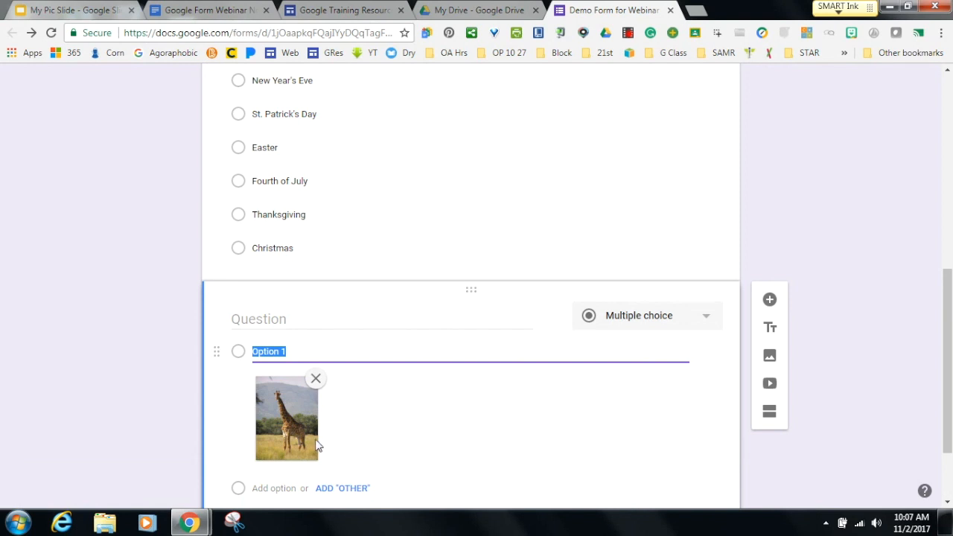
pyautogui.moveTo(943, 309); pyautogui.dragTo(945, 370)
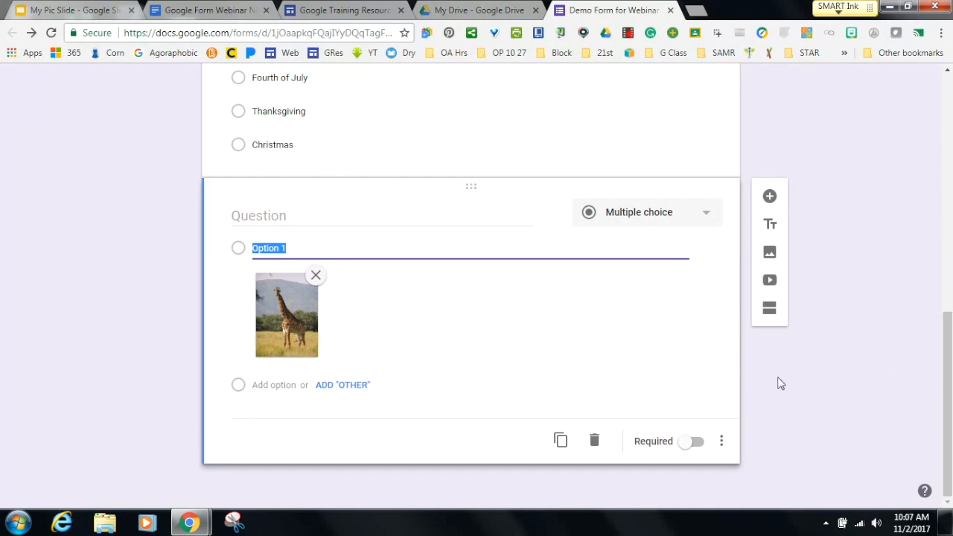
# Insert the 'Giraffes for Kids' video from a giraffe video search.
pyautogui.click(769, 282)
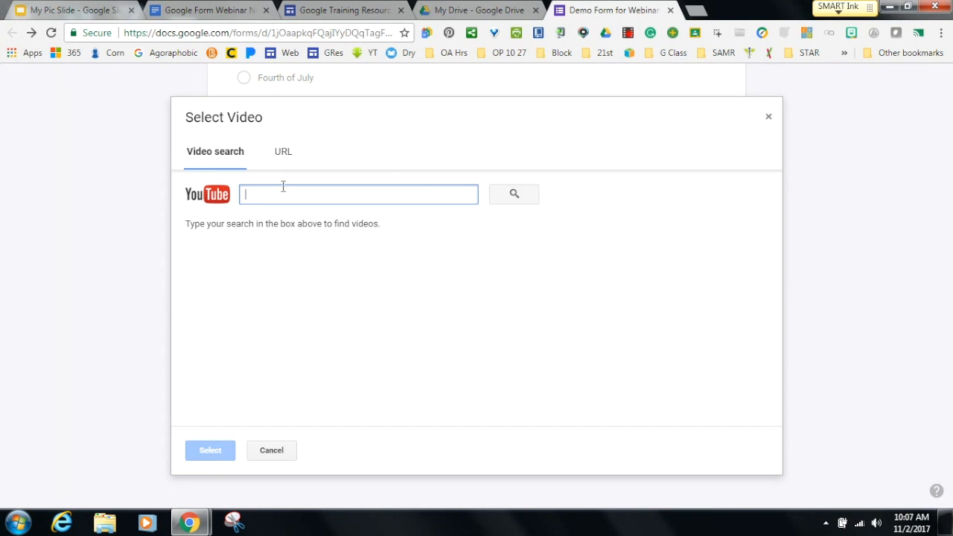
pyautogui.write('gira')
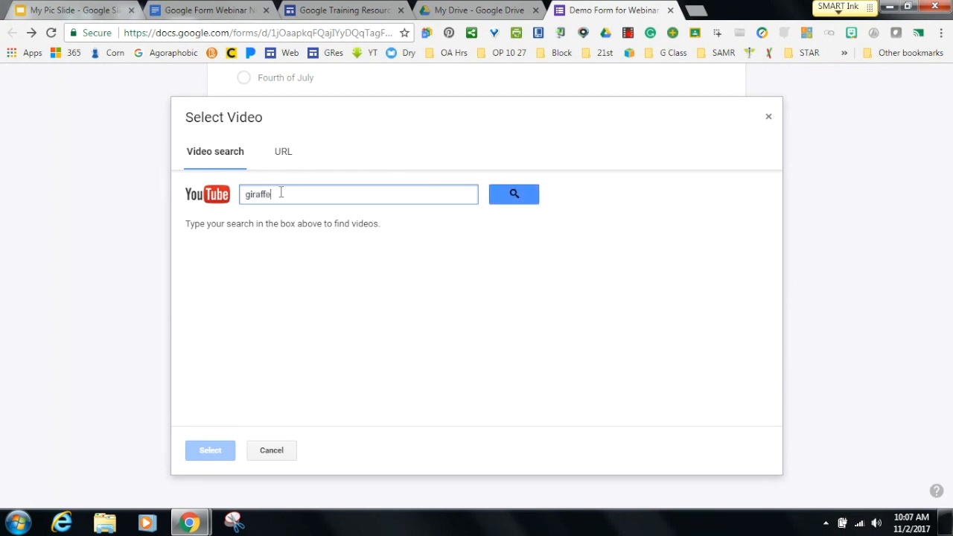
pyautogui.write('ffe')
pyautogui.press('Return')
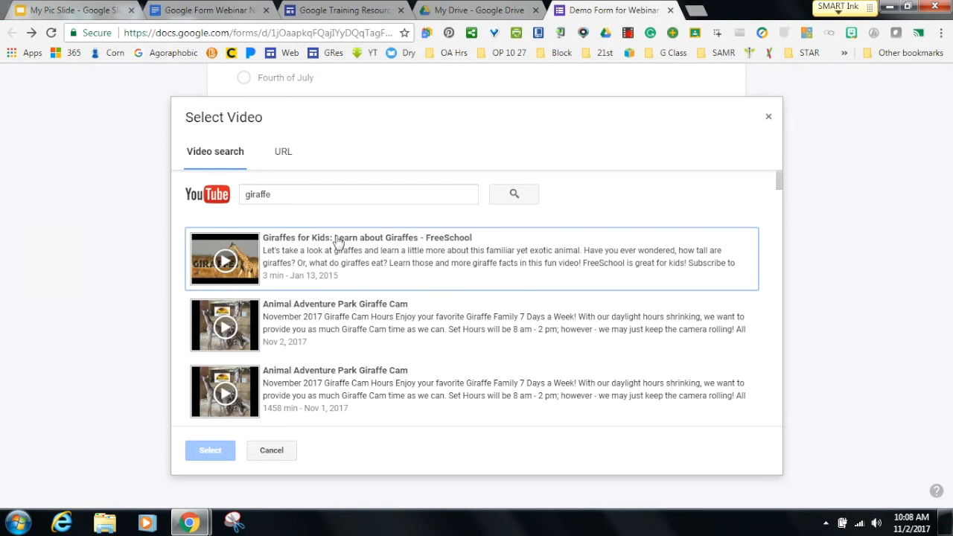
pyautogui.click(336, 242)
pyautogui.click(212, 451)
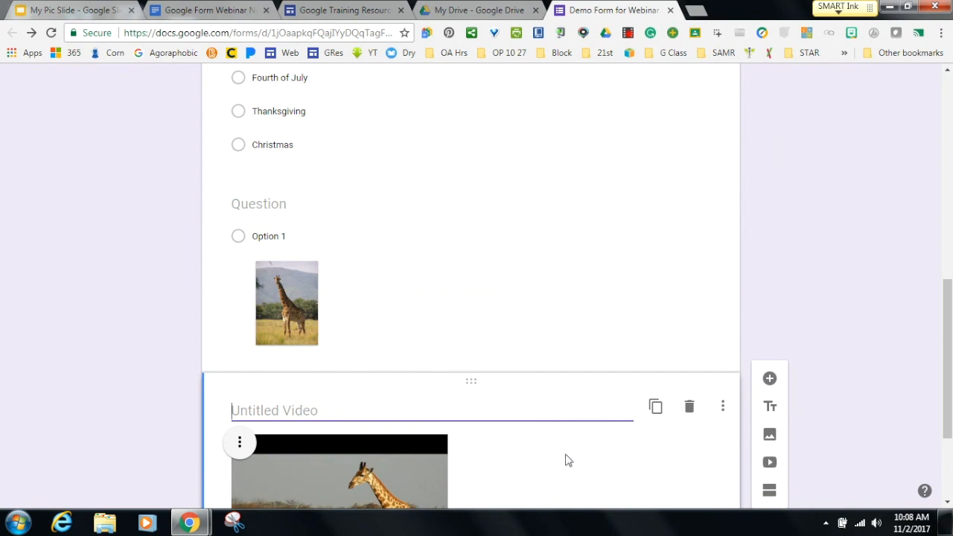
pyautogui.scroll(-1, 948, 378)
pyautogui.moveTo(947, 378); pyautogui.dragTo(949, 416)
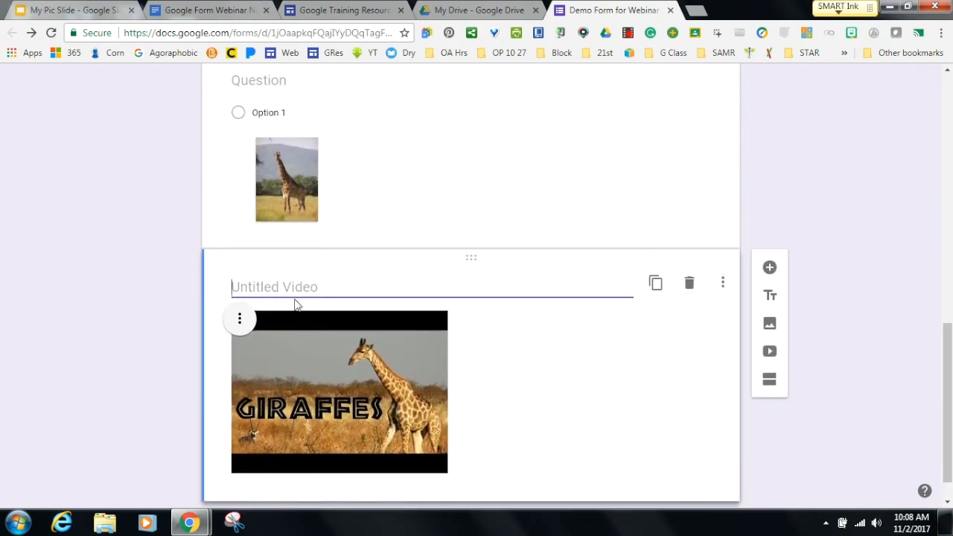
# Title the video 'Giraffe Video' and add a new question below it.
pyautogui.write('Gir')
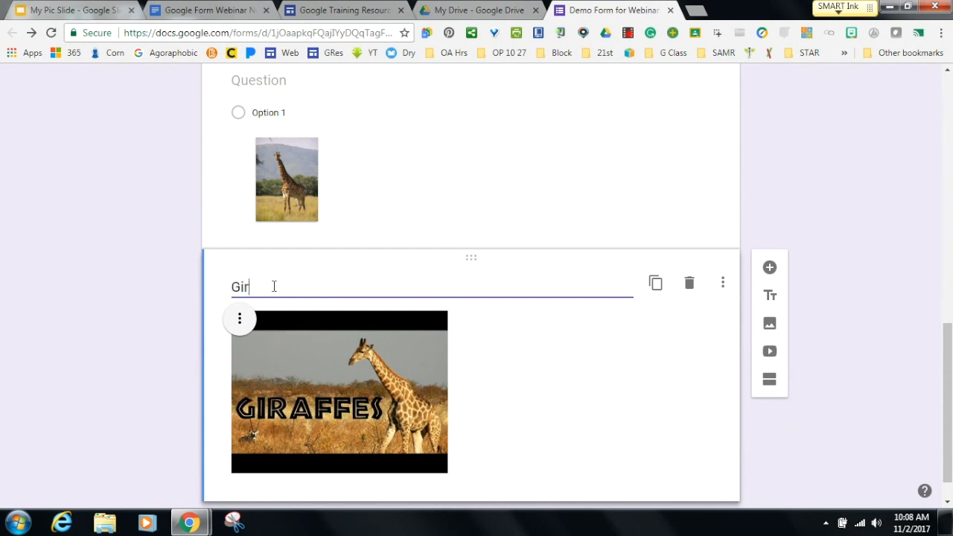
pyautogui.write('affe Video')
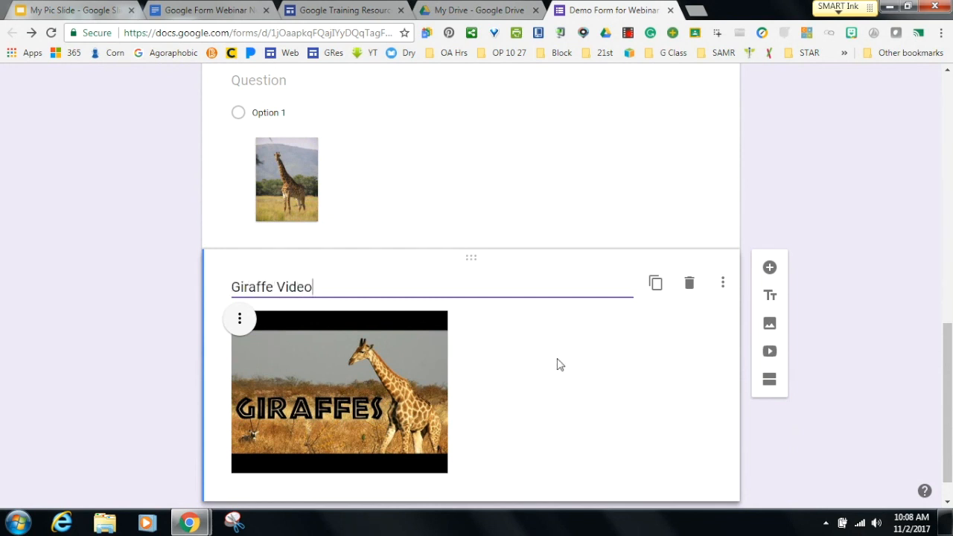
pyautogui.click(551, 364)
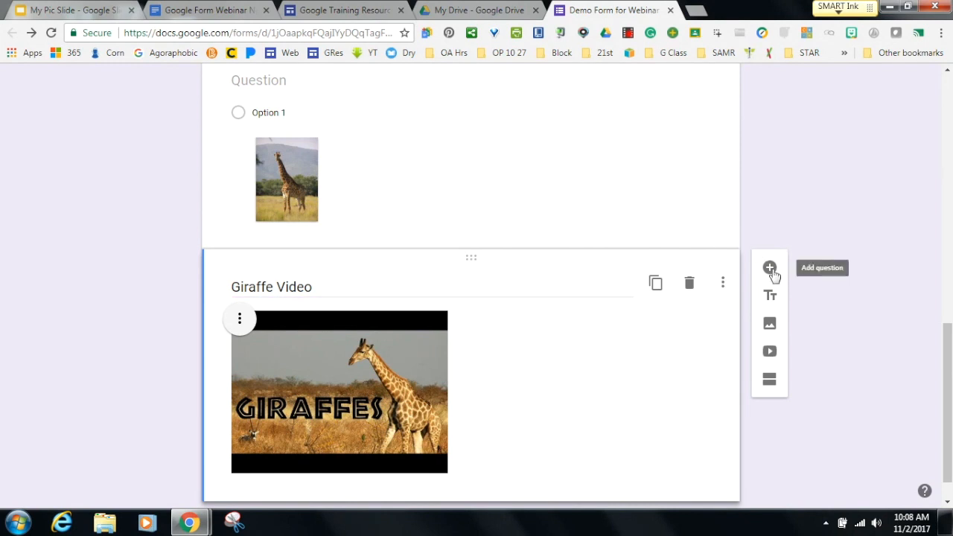
pyautogui.click(770, 269)
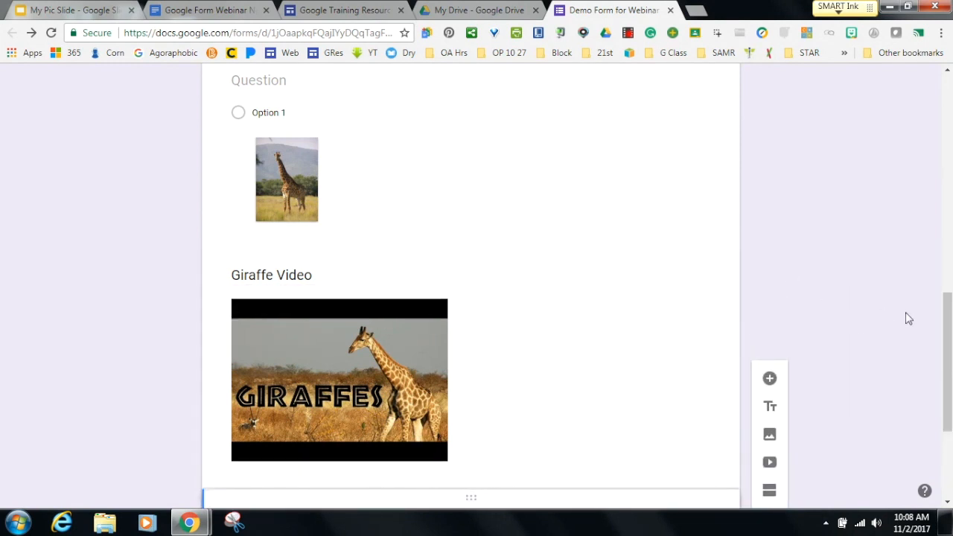
pyautogui.moveTo(950, 349); pyautogui.dragTo(950, 426)
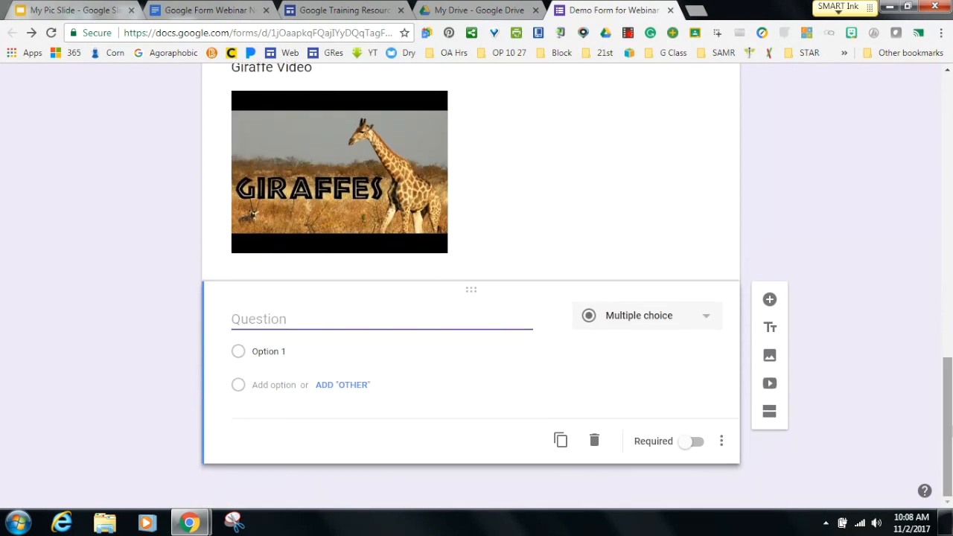
pyautogui.moveTo(949, 413); pyautogui.dragTo(949, 321)
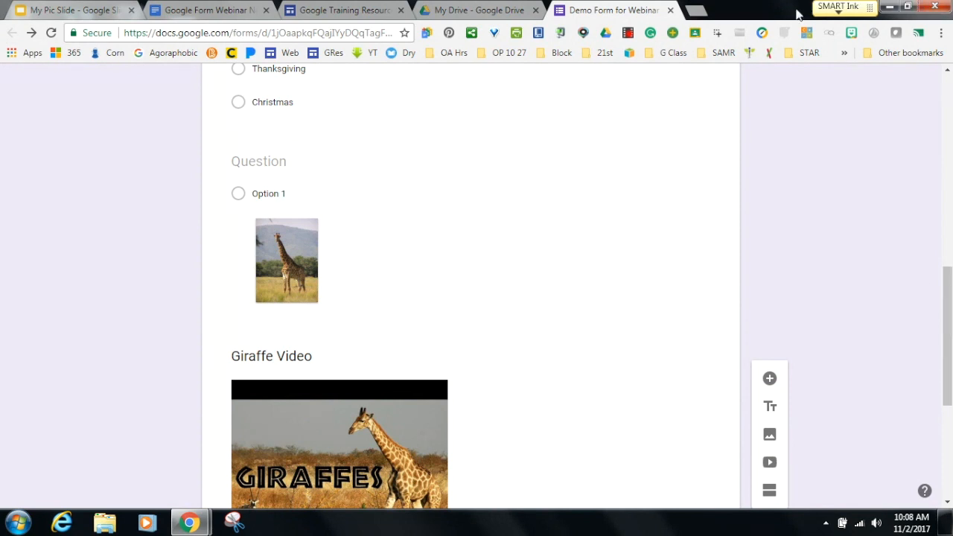
# In a new tab, search 'ny state math regents' and open the August 2017 Geometry (Common Core) exam PDF.
pyautogui.click(695, 12)
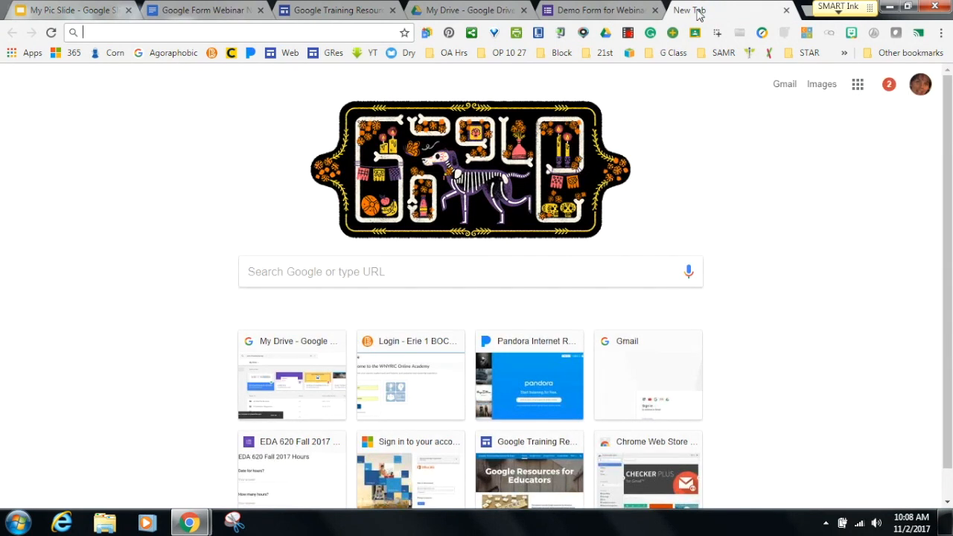
pyautogui.write('mat')
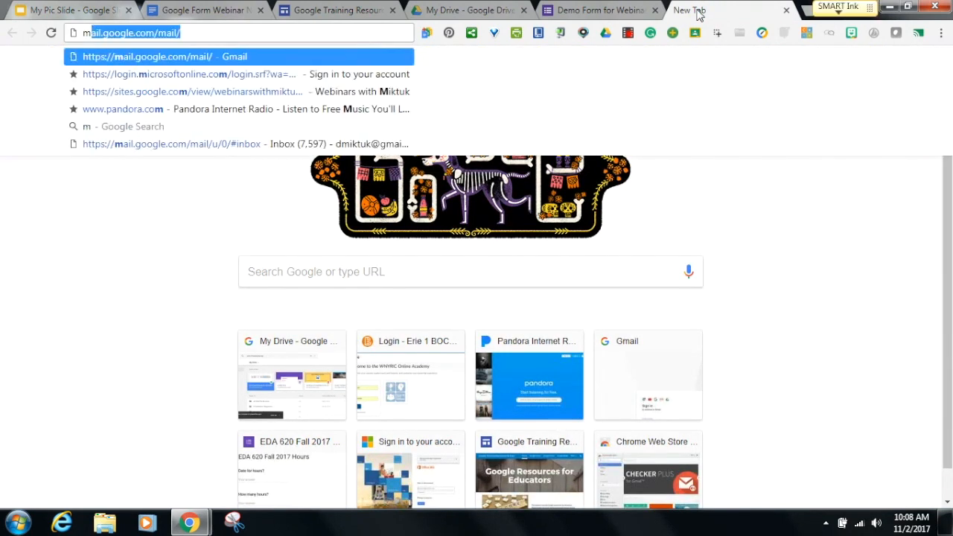
pyautogui.press('BackSpace')
pyautogui.press('BackSpace')
pyautogui.press('BackSpace')
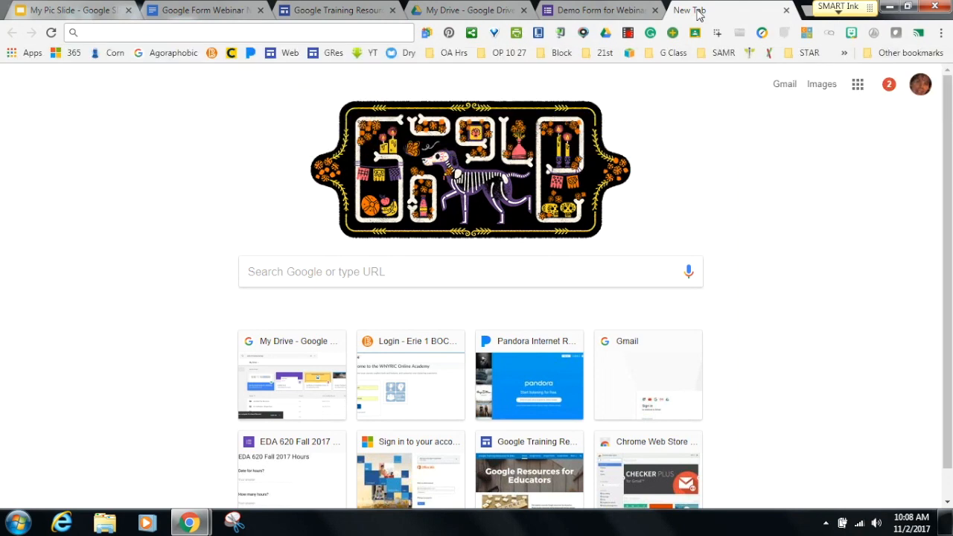
pyautogui.write('ny state math regents')
pyautogui.press('Return')
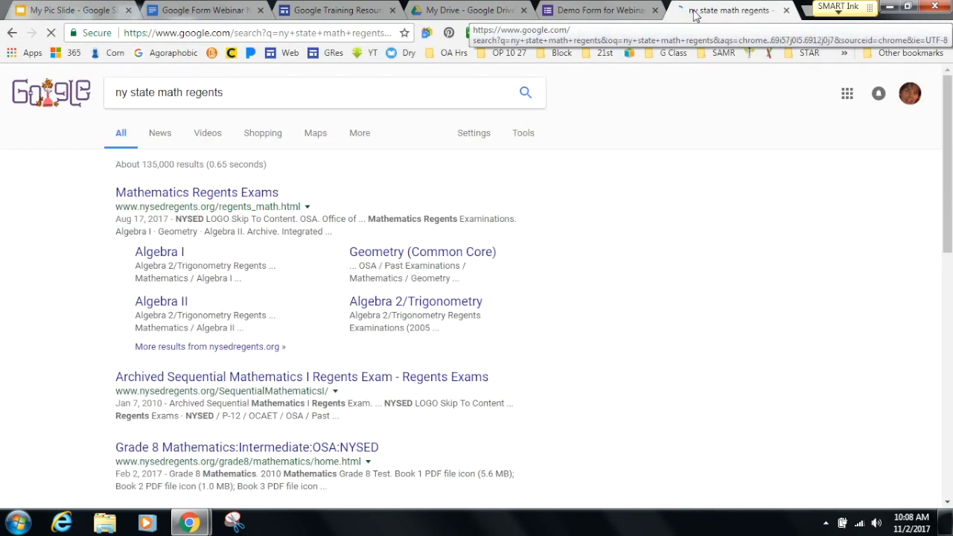
pyautogui.click(375, 253)
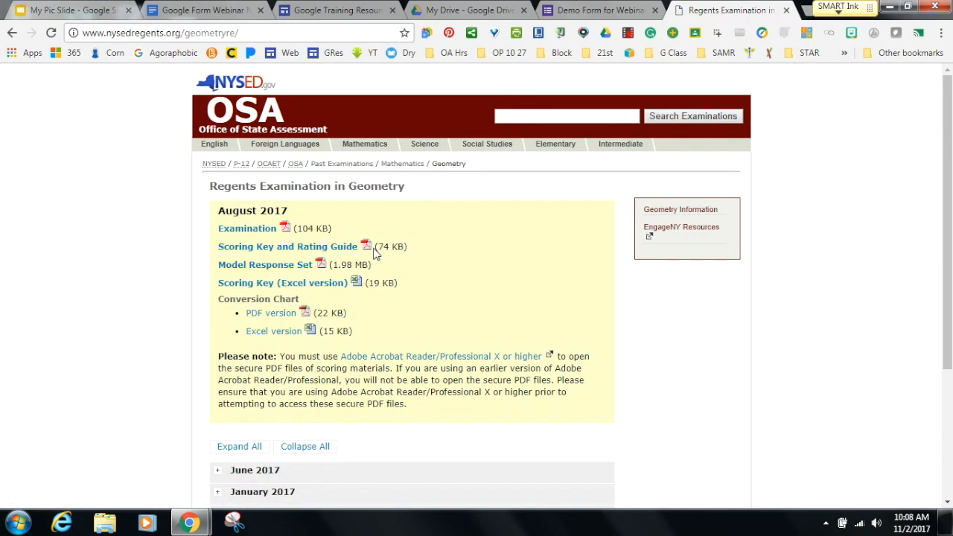
pyautogui.click(257, 229)
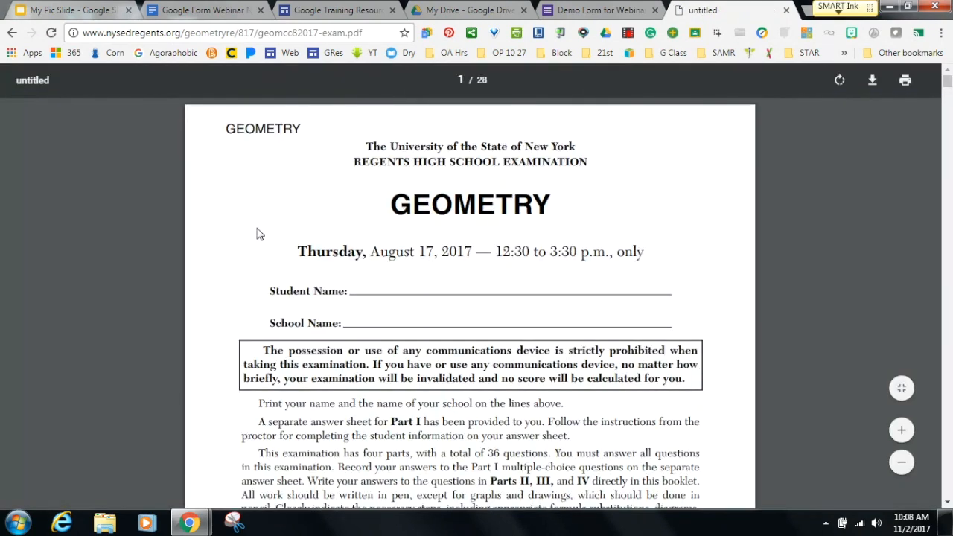
pyautogui.moveTo(948, 87); pyautogui.dragTo(947, 112)
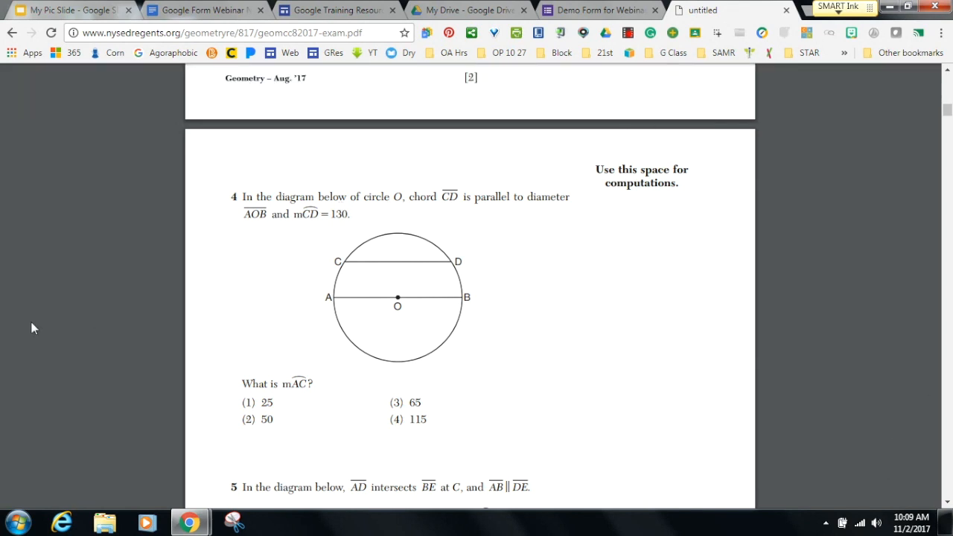
# Discard a first test snip, then snip question 4 with its circle diagram and four choices.
pyautogui.click(234, 520)
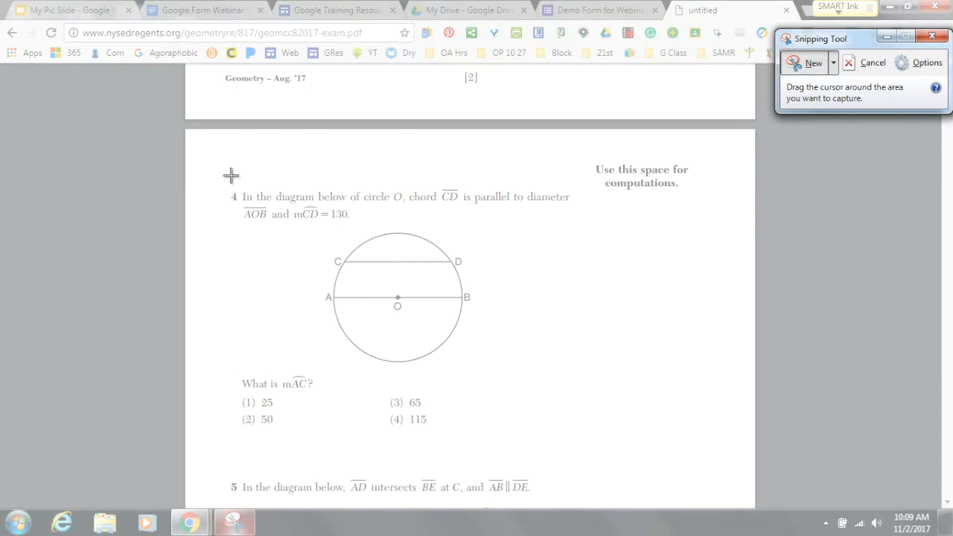
pyautogui.moveTo(208, 172); pyautogui.dragTo(178, 228)
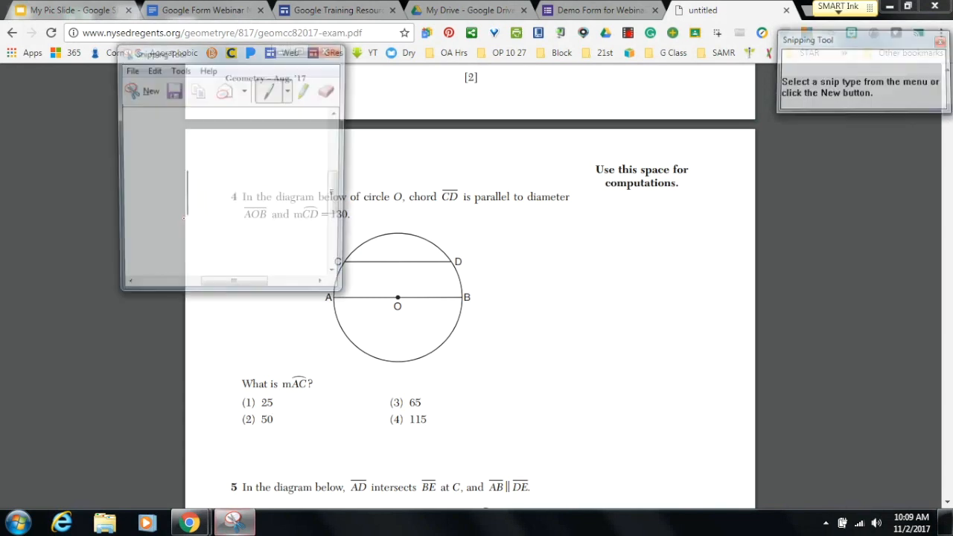
pyautogui.click(328, 49)
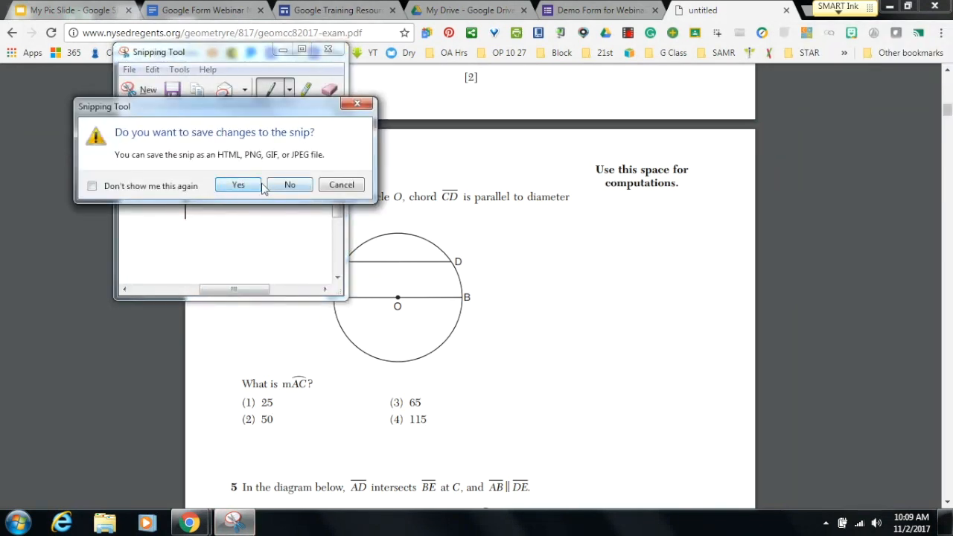
pyautogui.click(280, 186)
pyautogui.click(232, 522)
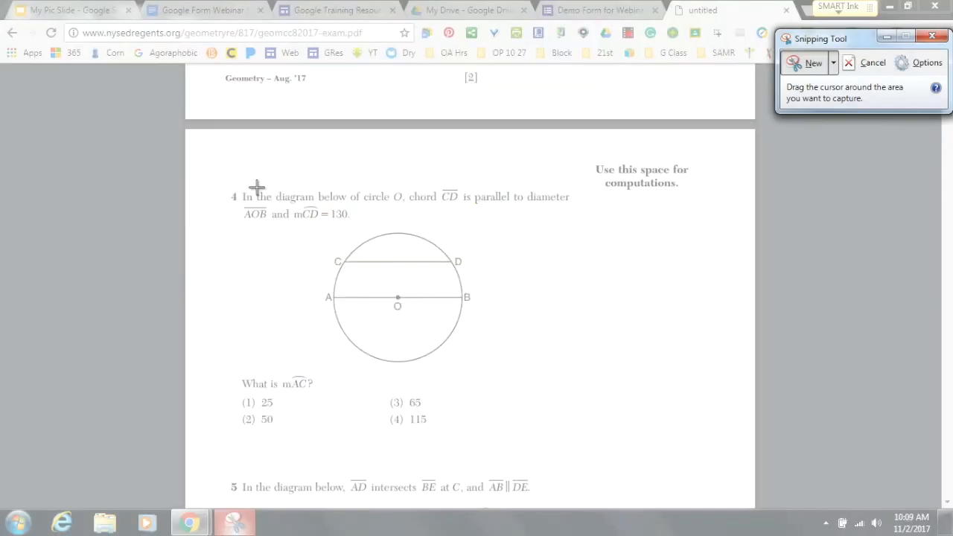
pyautogui.moveTo(239, 178); pyautogui.dragTo(579, 438)
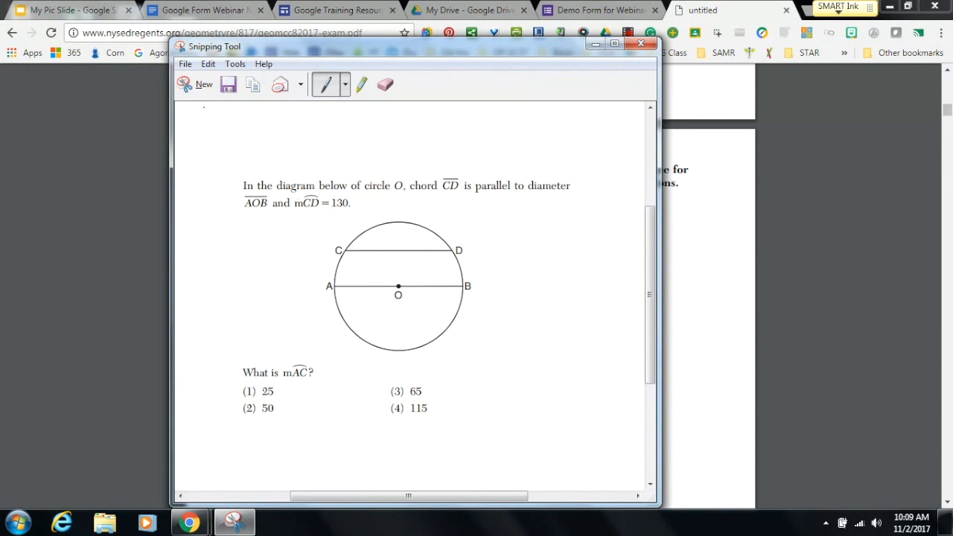
pyautogui.click(184, 64)
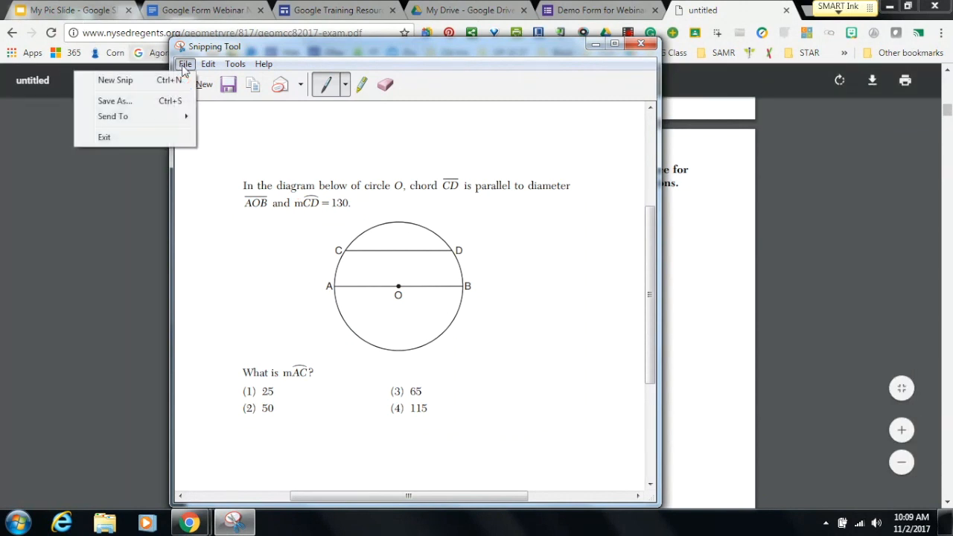
# Save the snip to the Desktop as the PNG 'geometry'.
pyautogui.click(122, 101)
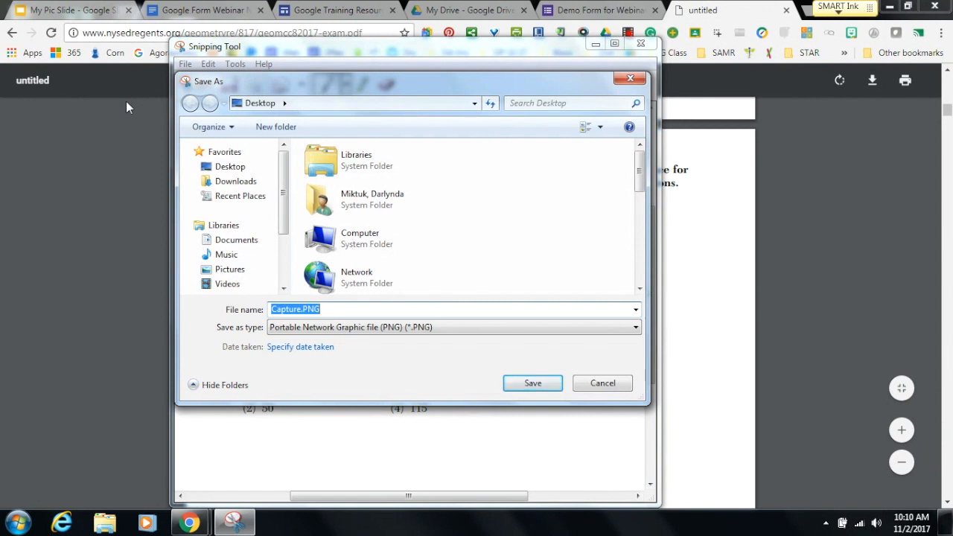
pyautogui.write('geometry')
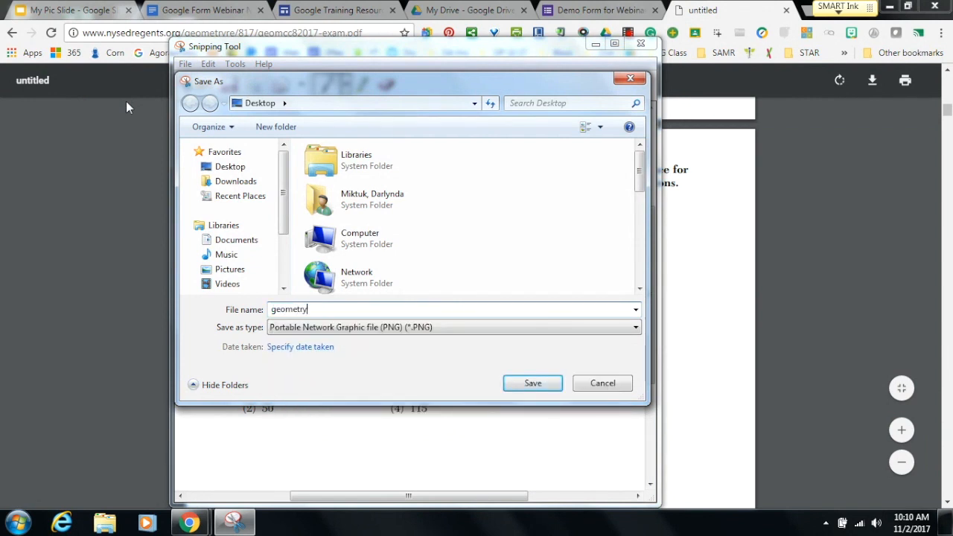
pyautogui.click(233, 166)
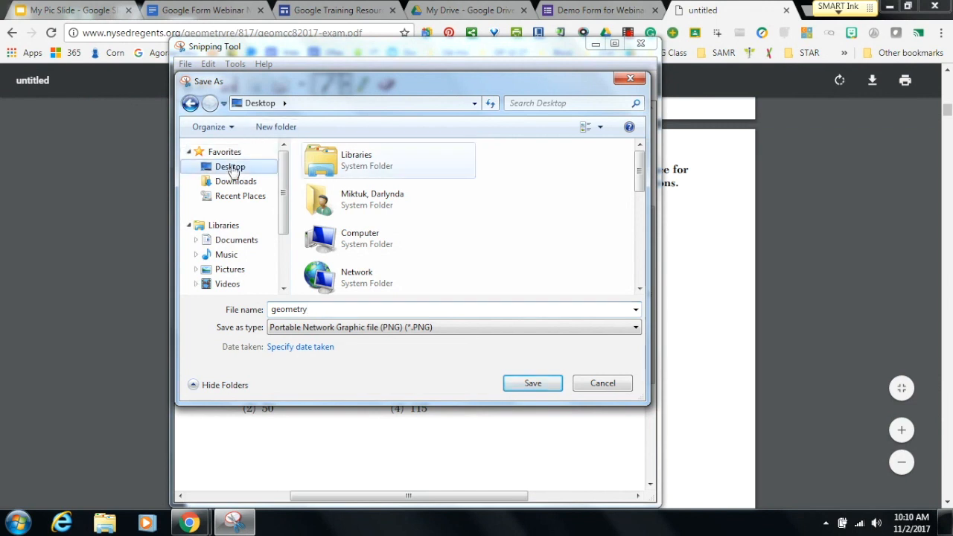
pyautogui.click(530, 383)
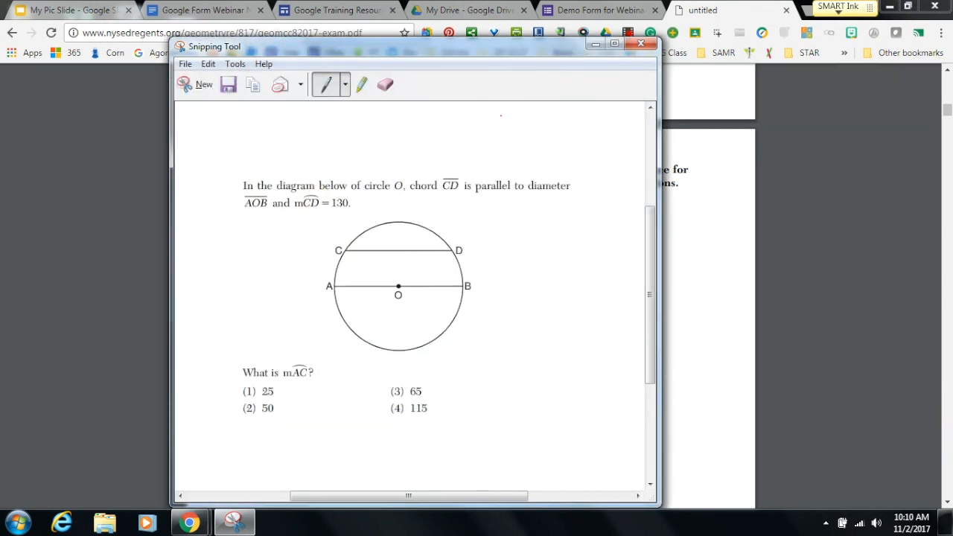
# Close Snipping Tool without saving the snip again.
pyautogui.click(185, 65)
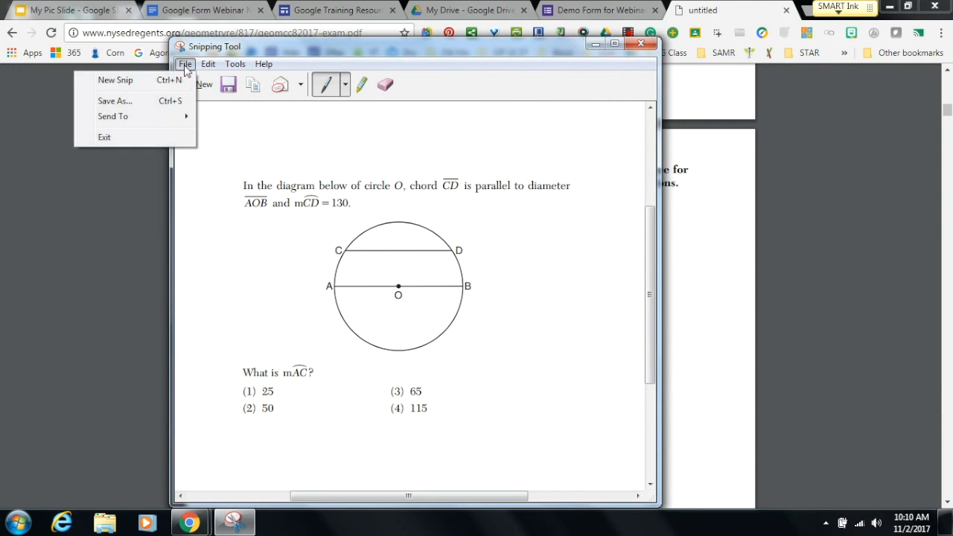
pyautogui.moveTo(170, 123)
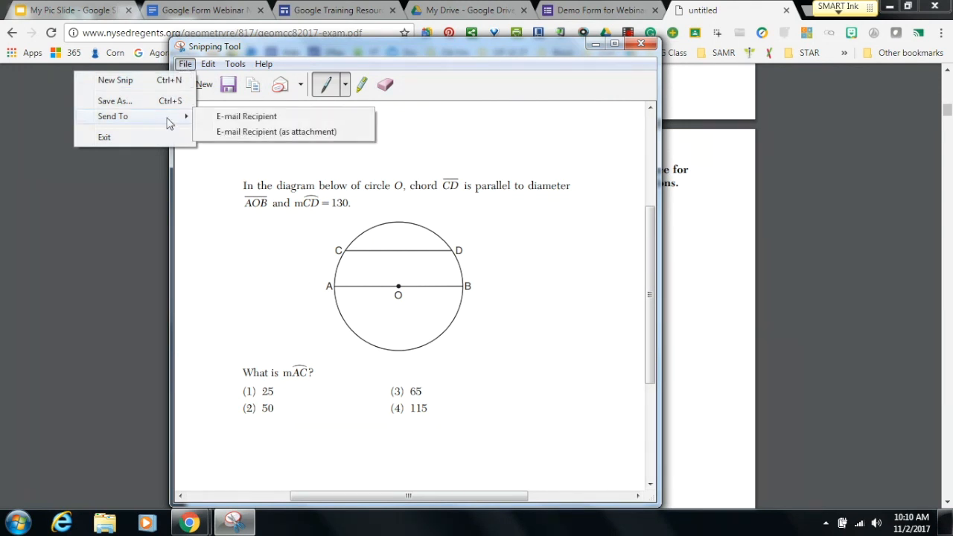
pyautogui.click(209, 193)
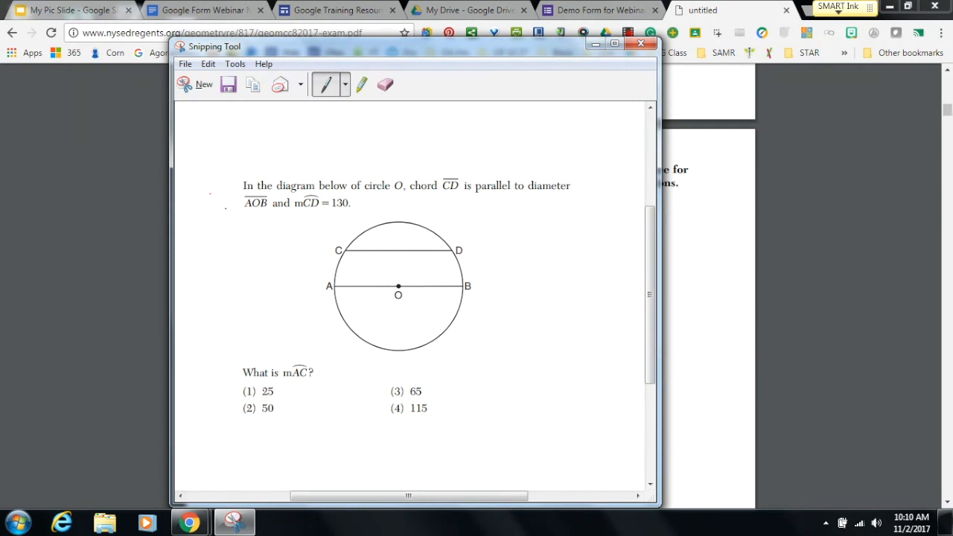
pyautogui.click(640, 44)
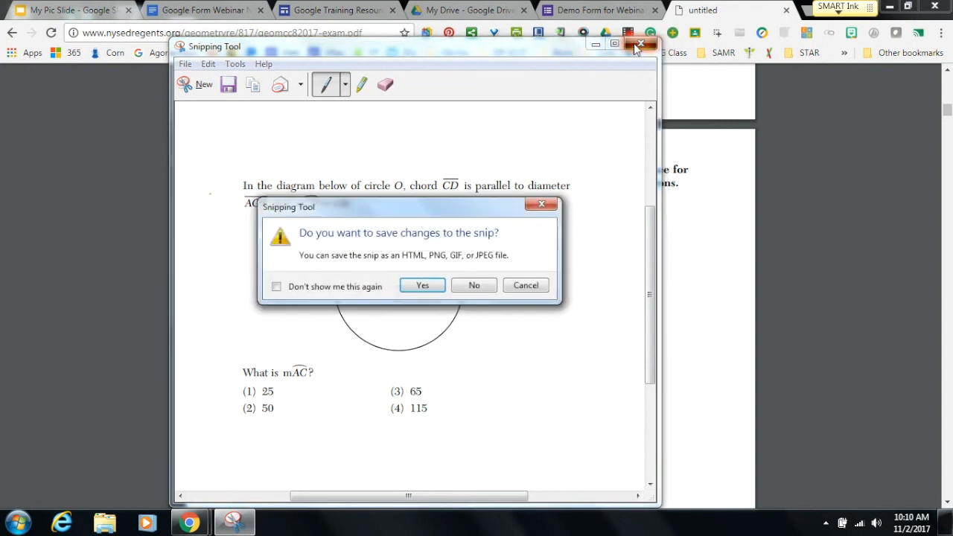
pyautogui.click(473, 288)
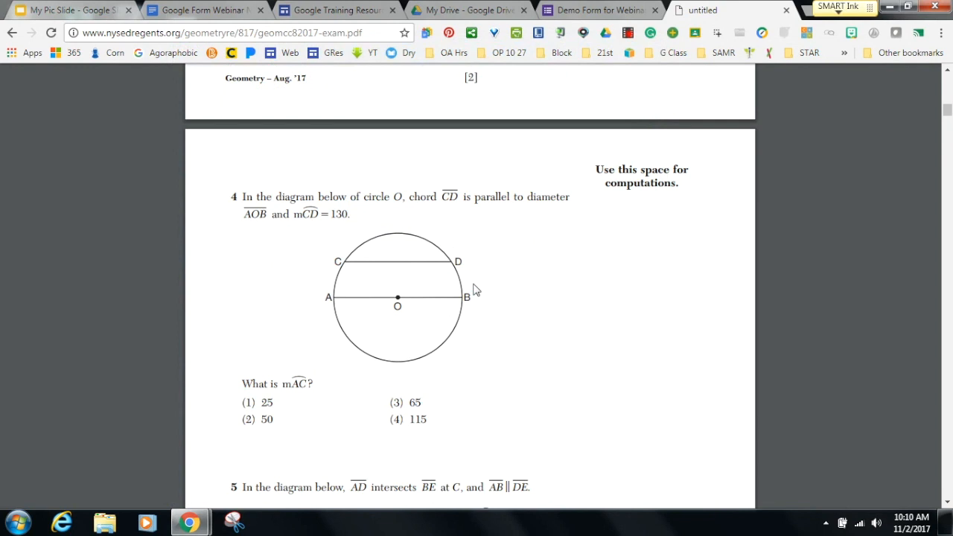
# Upload geometry.PNG from the Desktop as the new question's image.
pyautogui.click(579, 15)
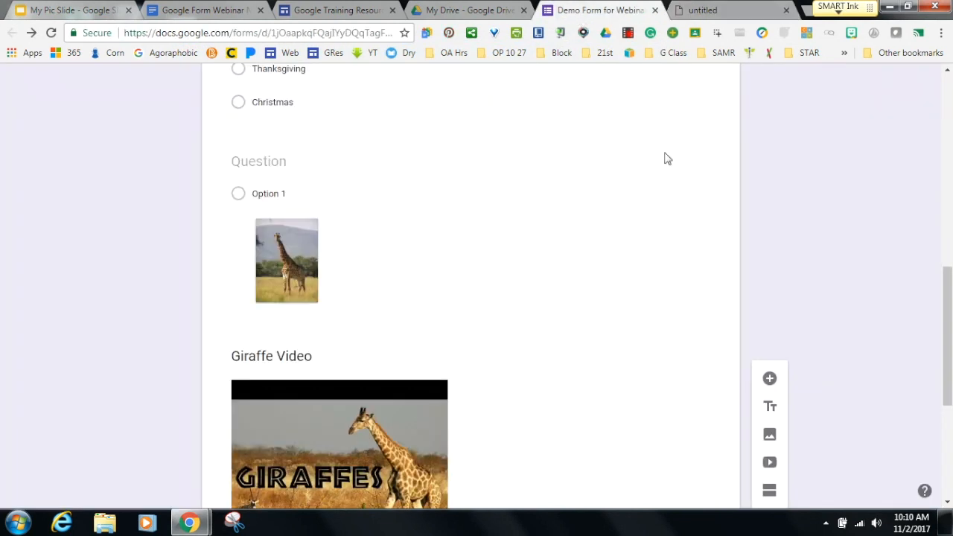
pyautogui.scroll(-3, 857, 364)
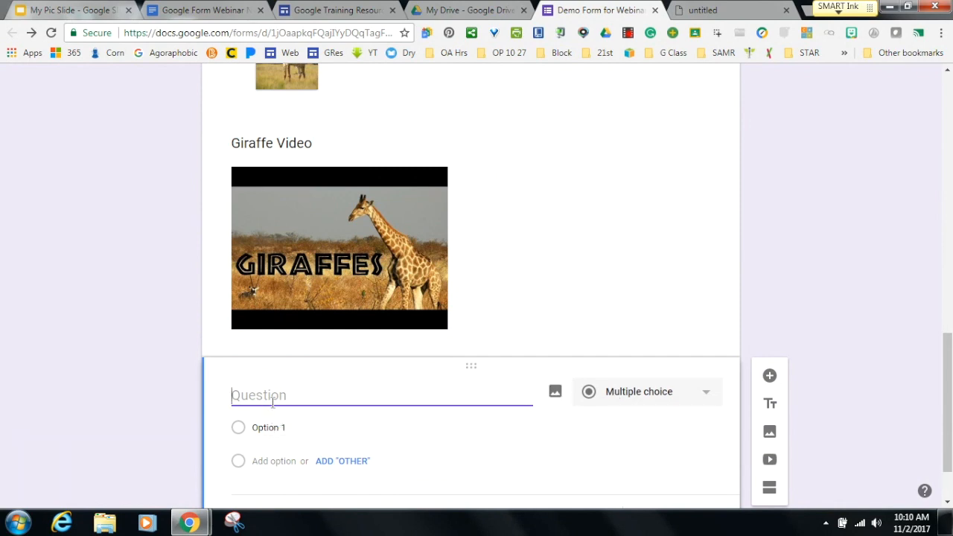
pyautogui.click(554, 391)
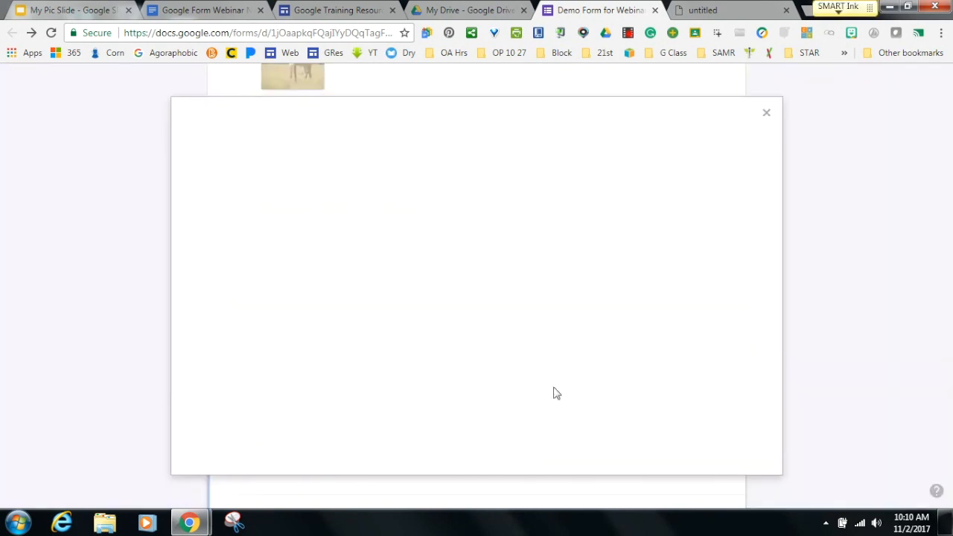
pyautogui.click(477, 324)
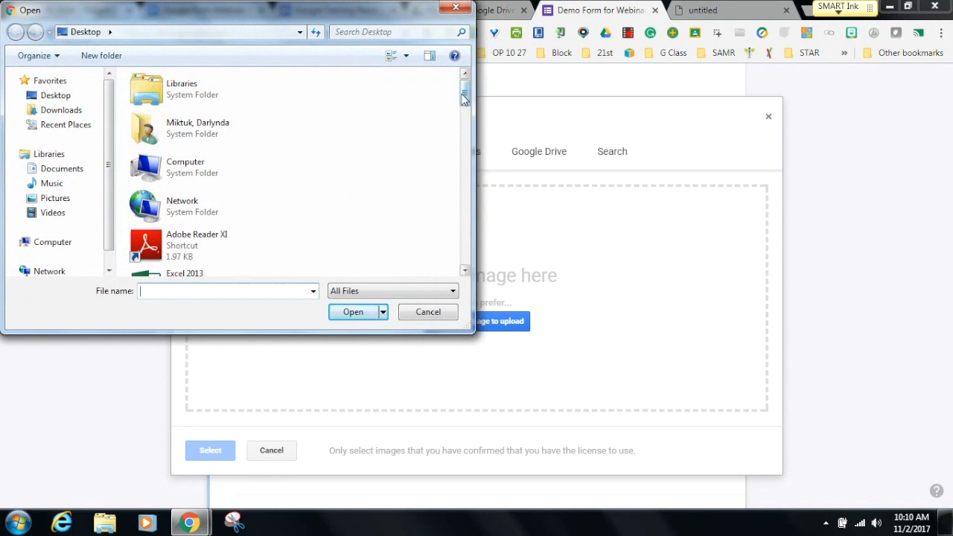
pyautogui.scroll(-2, 465, 128)
pyautogui.moveTo(464, 128); pyautogui.dragTo(465, 213)
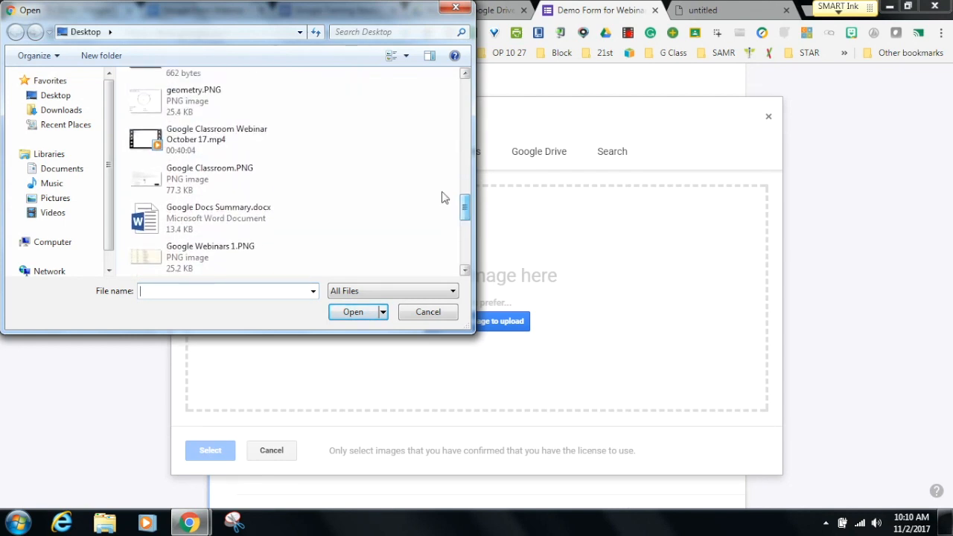
pyautogui.click(189, 105)
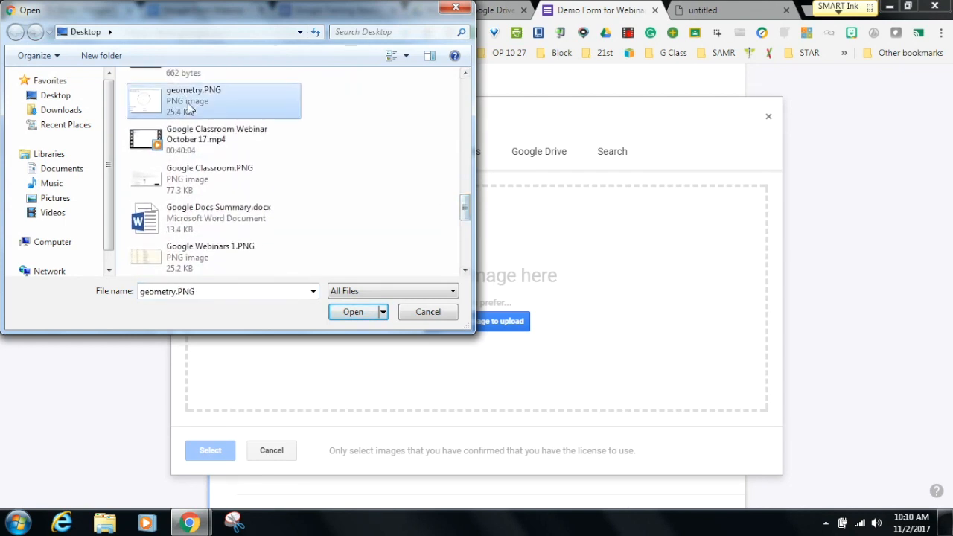
pyautogui.click(338, 316)
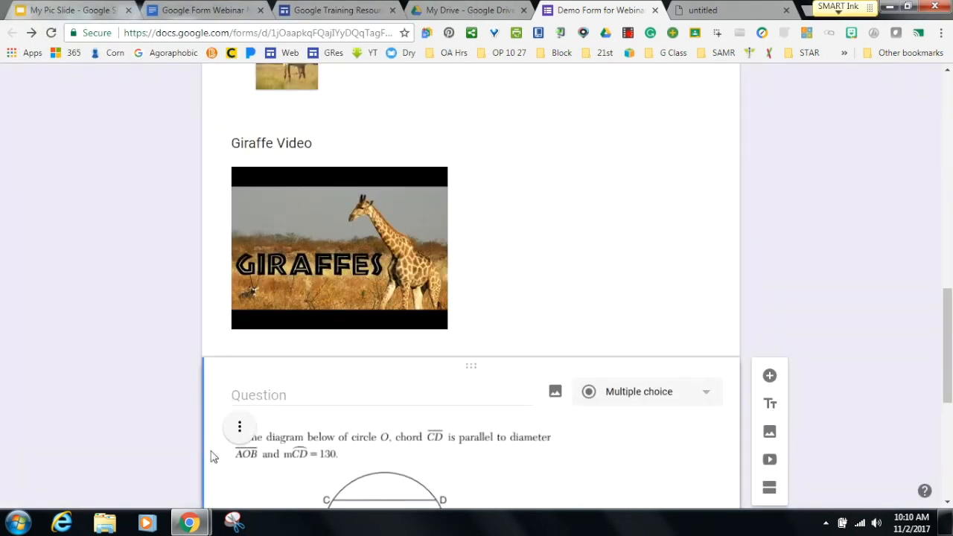
pyautogui.moveTo(947, 331); pyautogui.dragTo(930, 416)
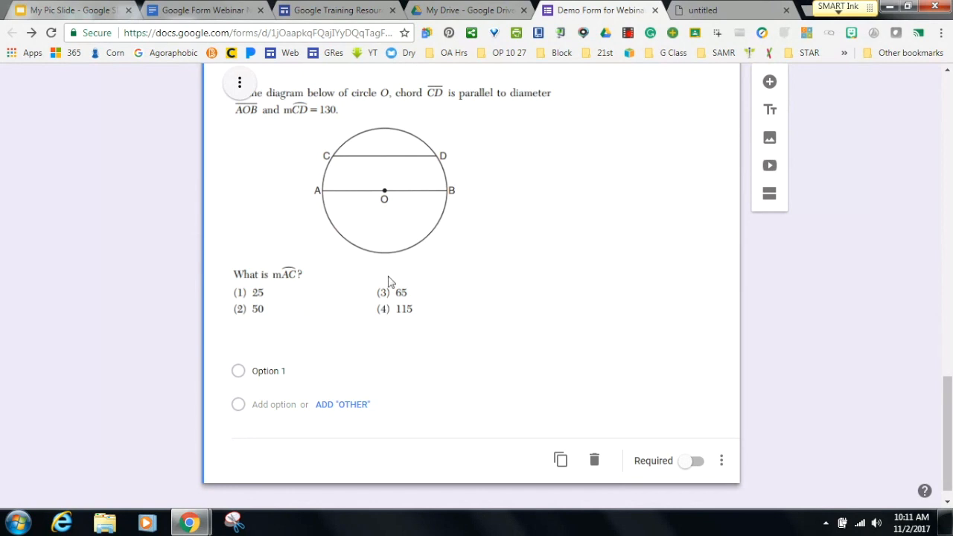
# Number the question's answer choices 1, 2, 3 and 4.
pyautogui.click(260, 371)
pyautogui.write('1')
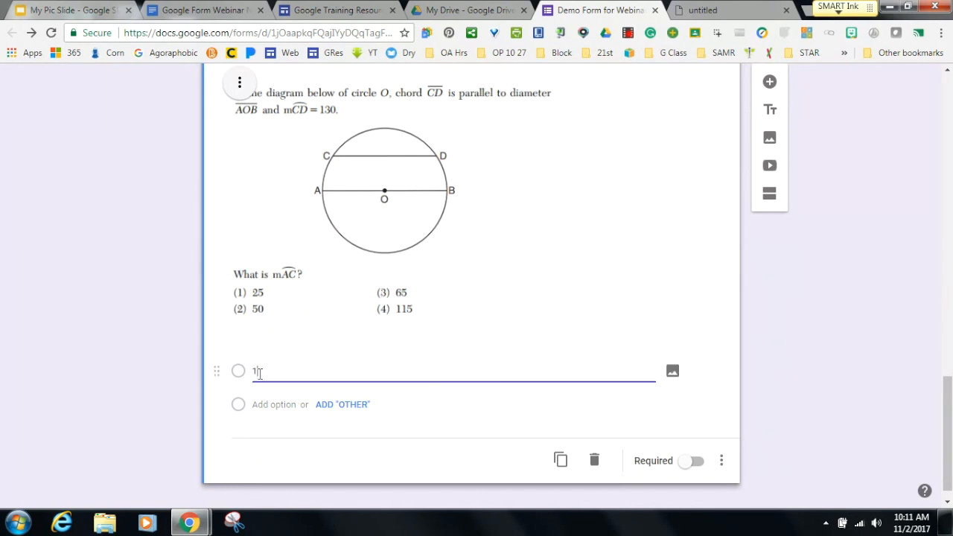
pyautogui.click(262, 404)
pyautogui.write('2')
pyautogui.click(258, 437)
pyautogui.write('3')
pyautogui.click(261, 471)
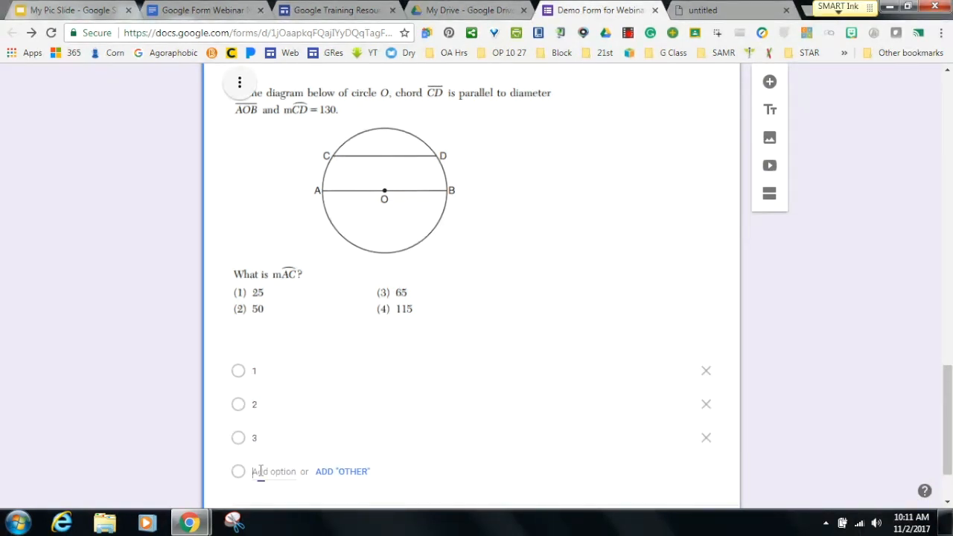
pyautogui.write('4')
pyautogui.moveTo(946, 387); pyautogui.dragTo(932, 99)
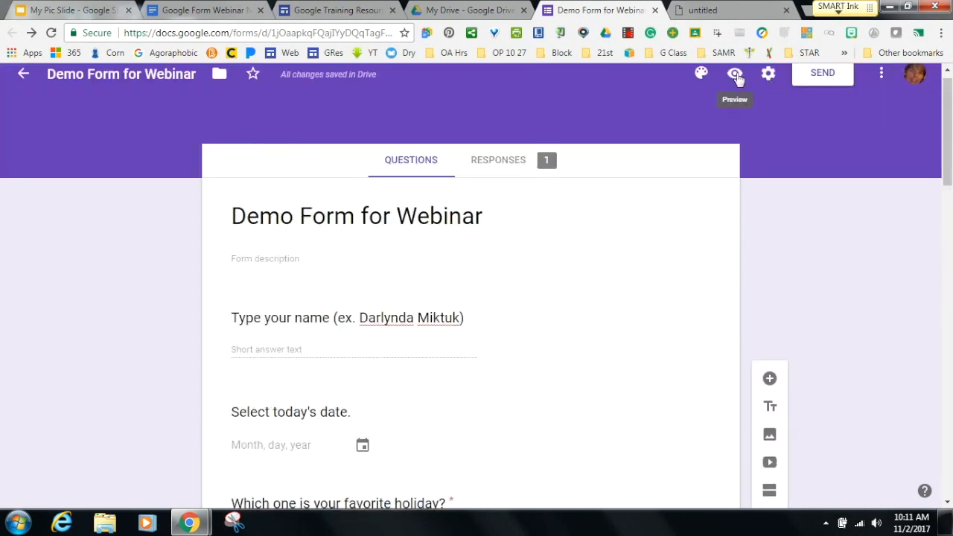
pyautogui.click(736, 77)
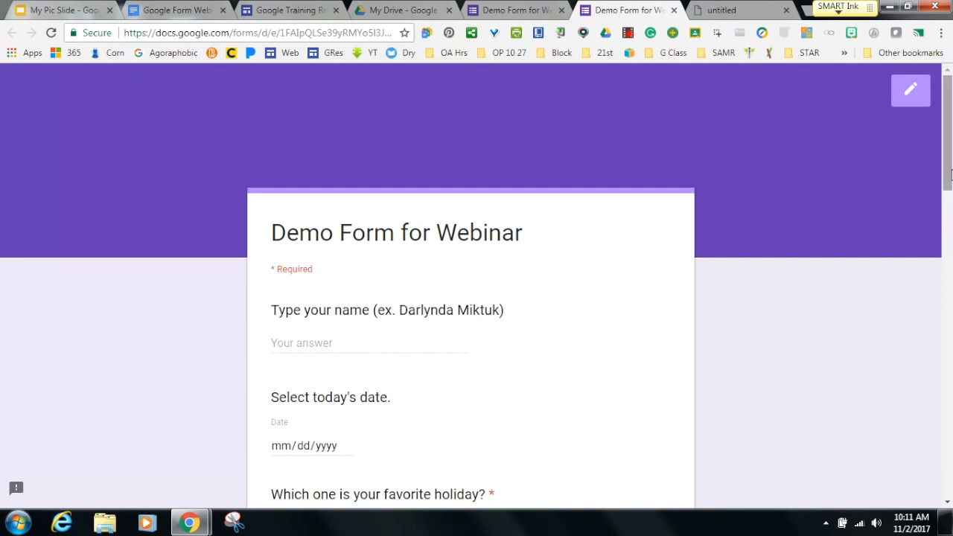
pyautogui.moveTo(948, 166); pyautogui.dragTo(948, 427)
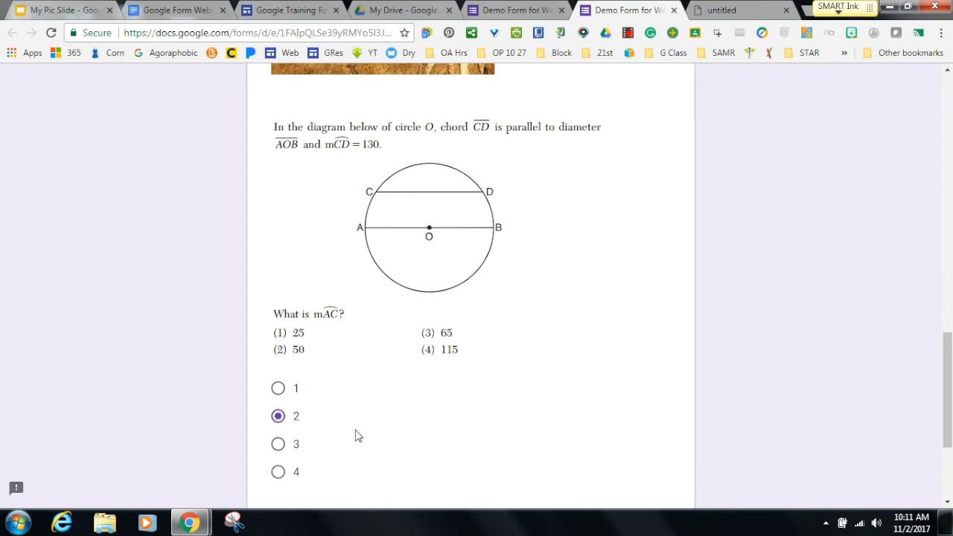
pyautogui.click(674, 11)
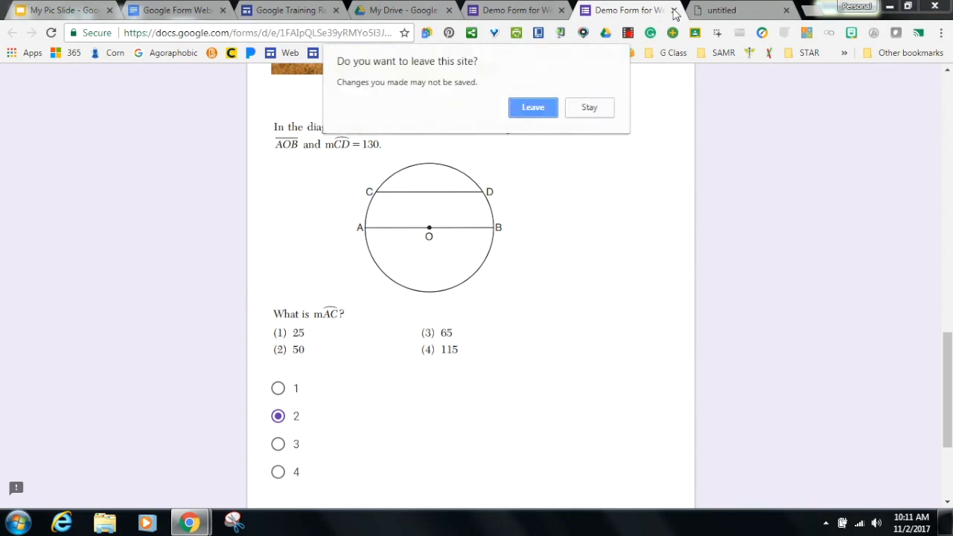
pyautogui.click(526, 111)
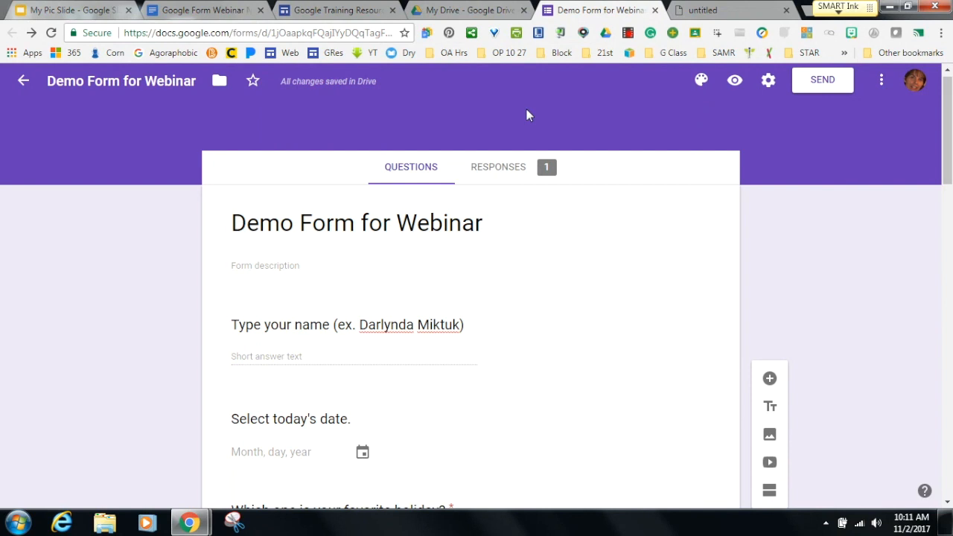
# Change the form's theme colour to orange.
pyautogui.click(700, 82)
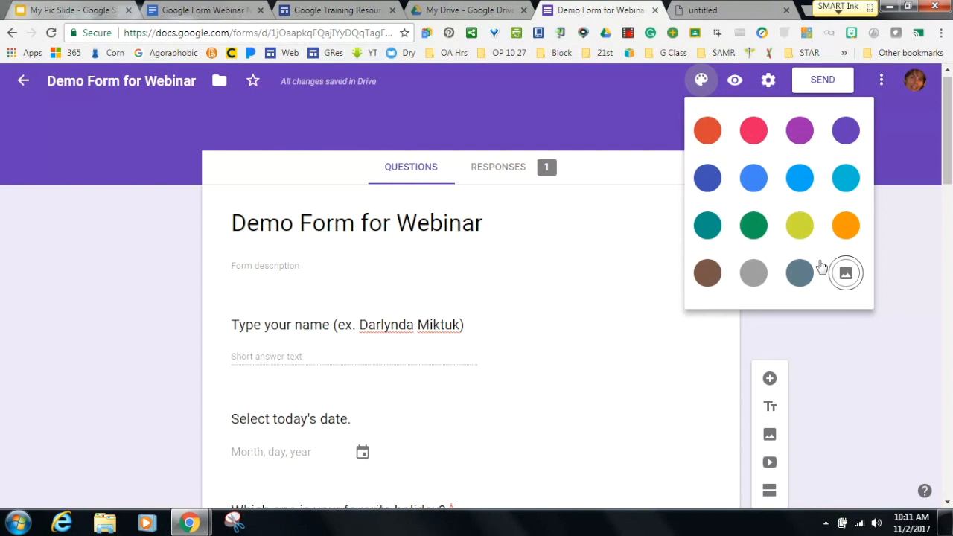
pyautogui.click(845, 226)
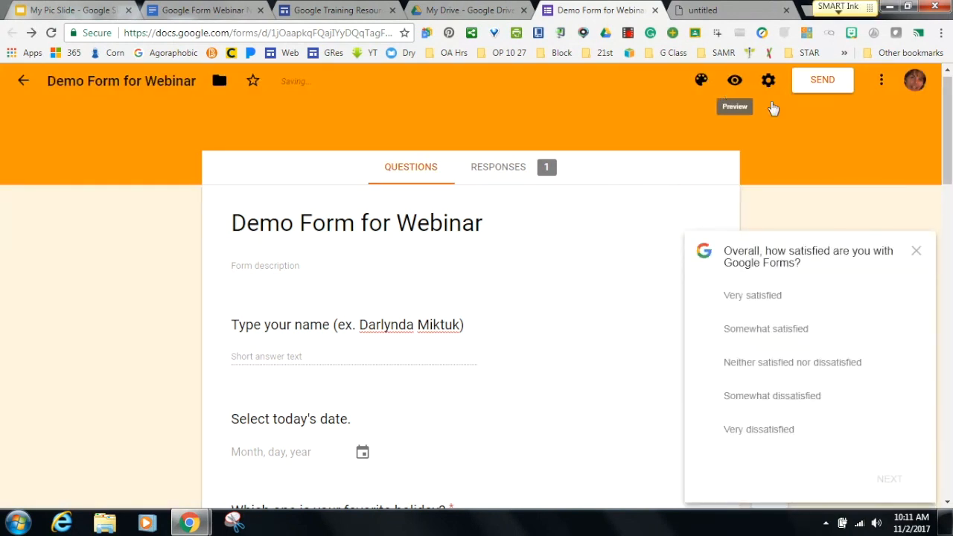
pyautogui.click(916, 252)
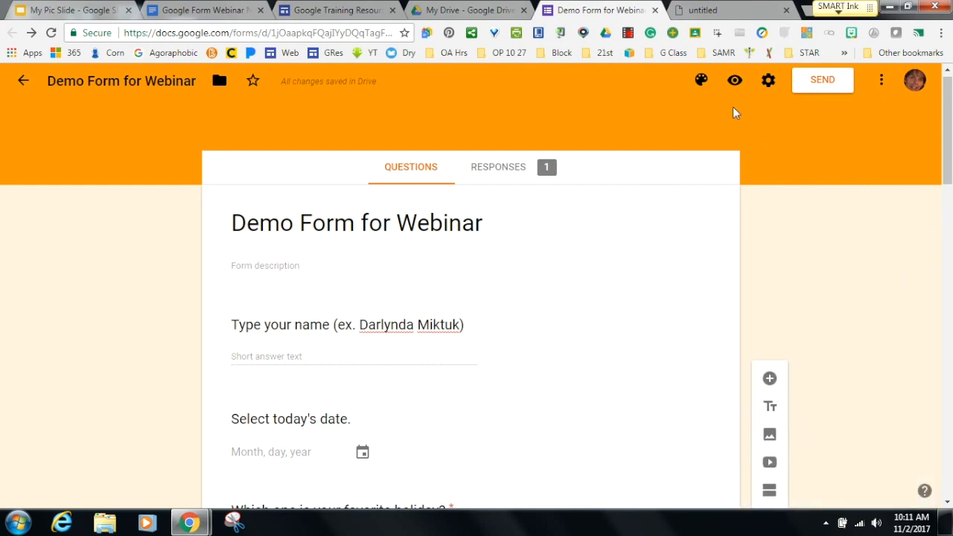
# Apply the purple bubbles image from the Work and School themes as the header.
pyautogui.click(701, 82)
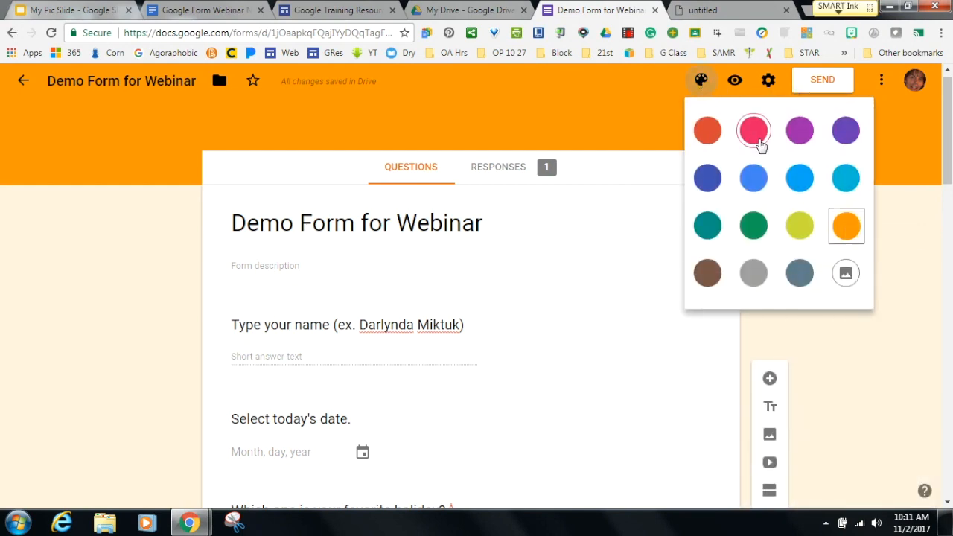
pyautogui.click(845, 273)
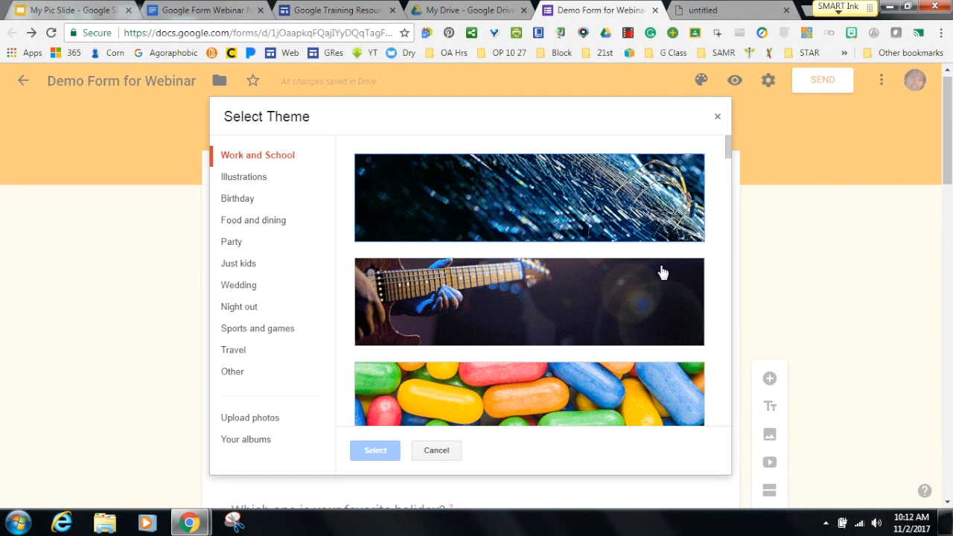
pyautogui.moveTo(730, 152); pyautogui.dragTo(729, 181)
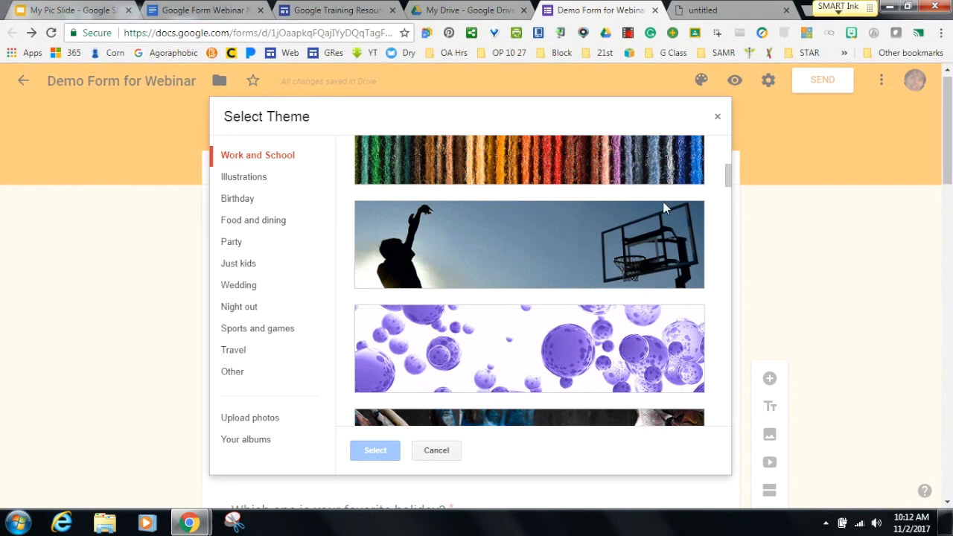
pyautogui.click(250, 331)
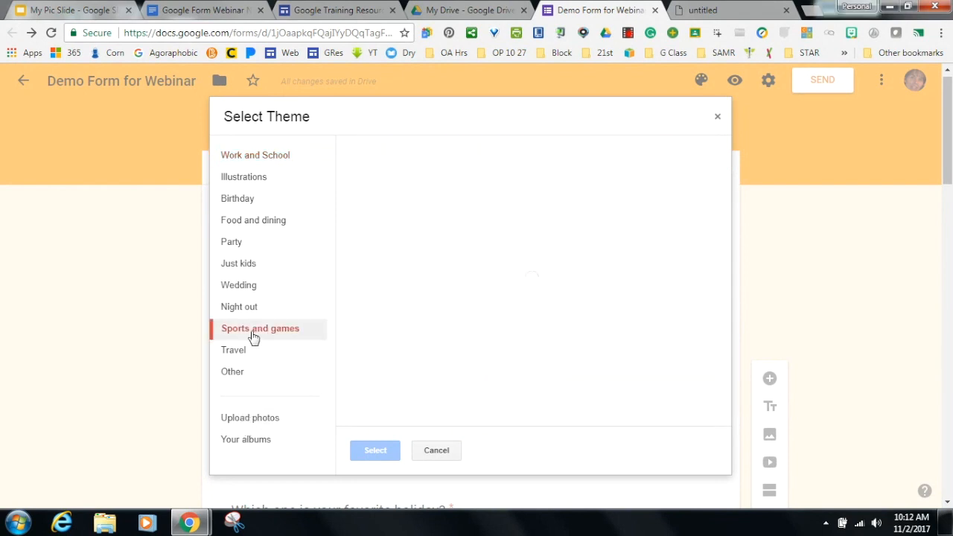
pyautogui.click(249, 311)
pyautogui.click(245, 288)
pyautogui.click(248, 267)
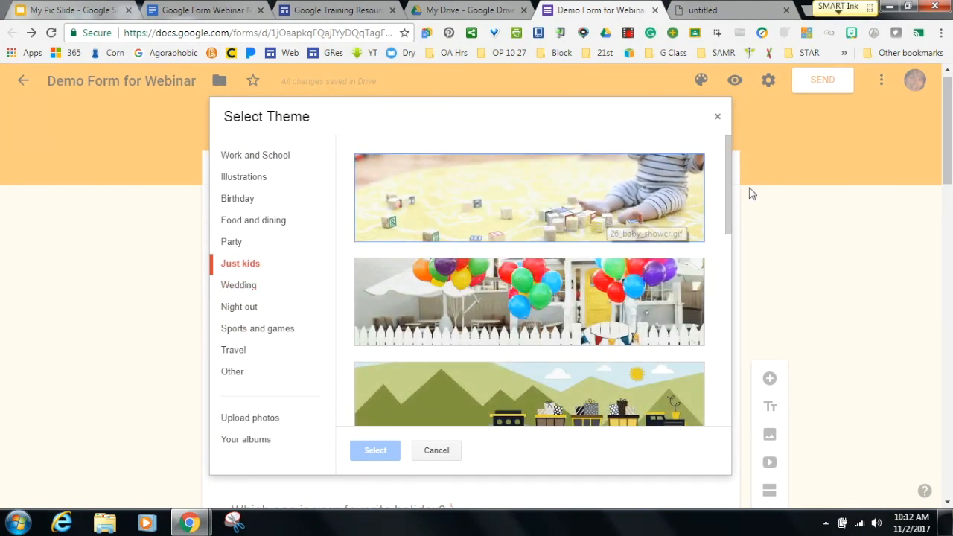
pyautogui.click(255, 156)
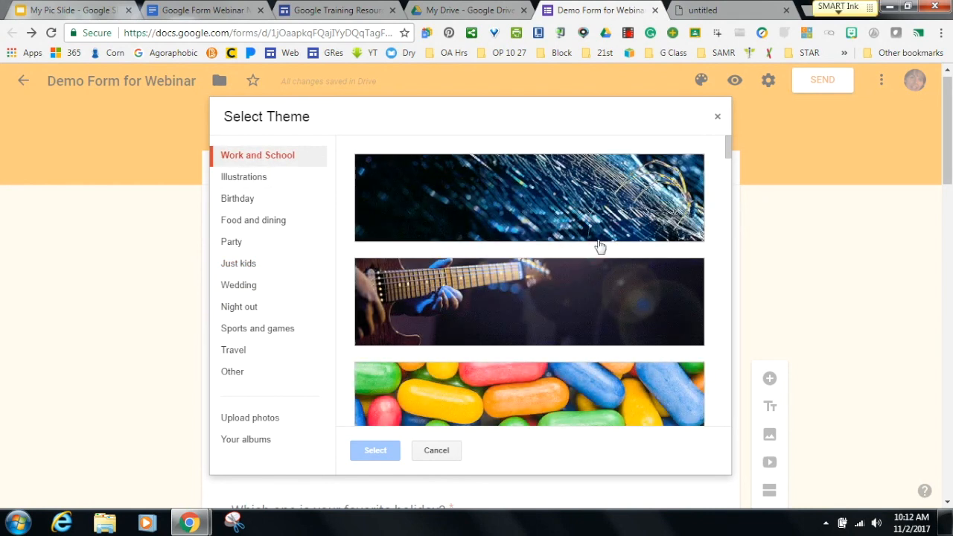
pyautogui.moveTo(728, 149); pyautogui.dragTo(727, 181)
pyautogui.click(573, 301)
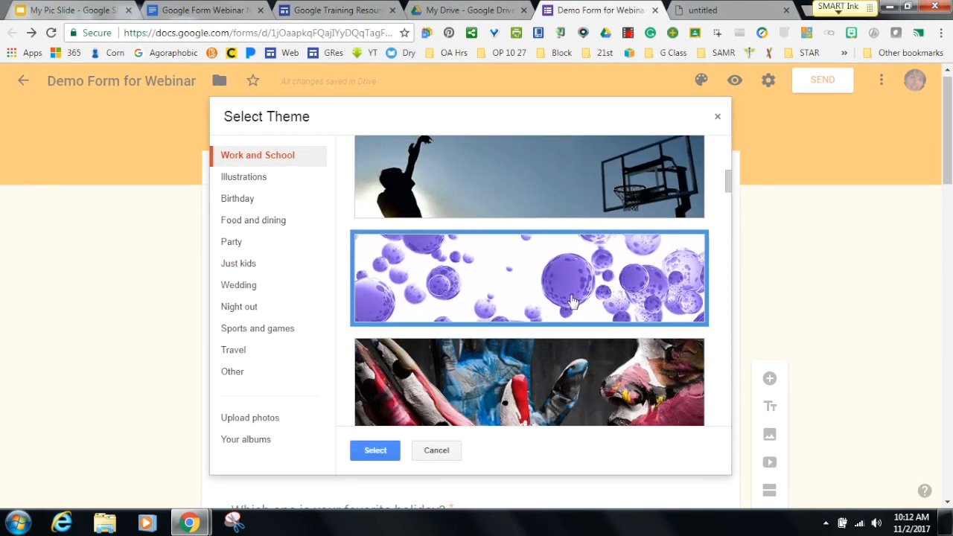
pyautogui.click(376, 451)
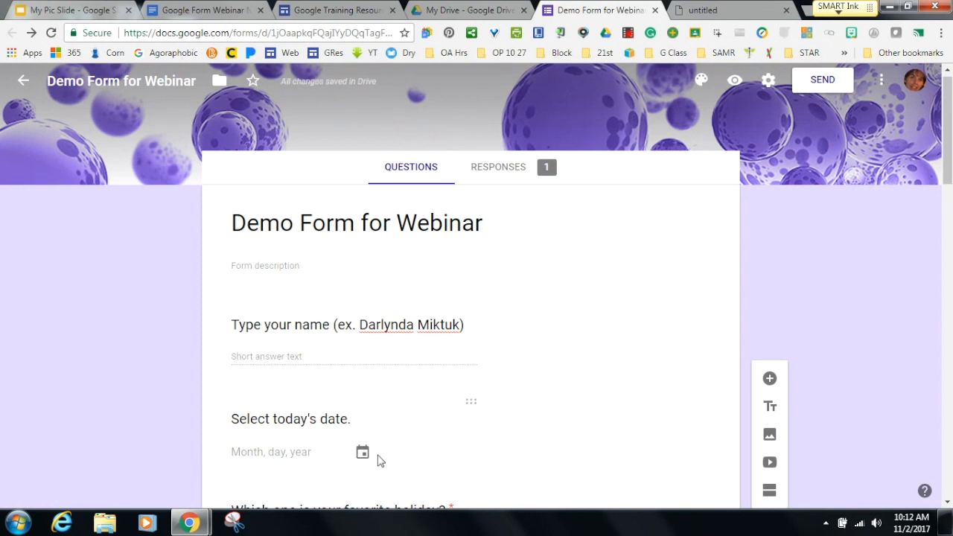
pyautogui.moveTo(946, 175)
pyautogui.mouseDown()
pyautogui.moveTo(947, 242)
pyautogui.moveTo(946, 174)
pyautogui.mouseUp()
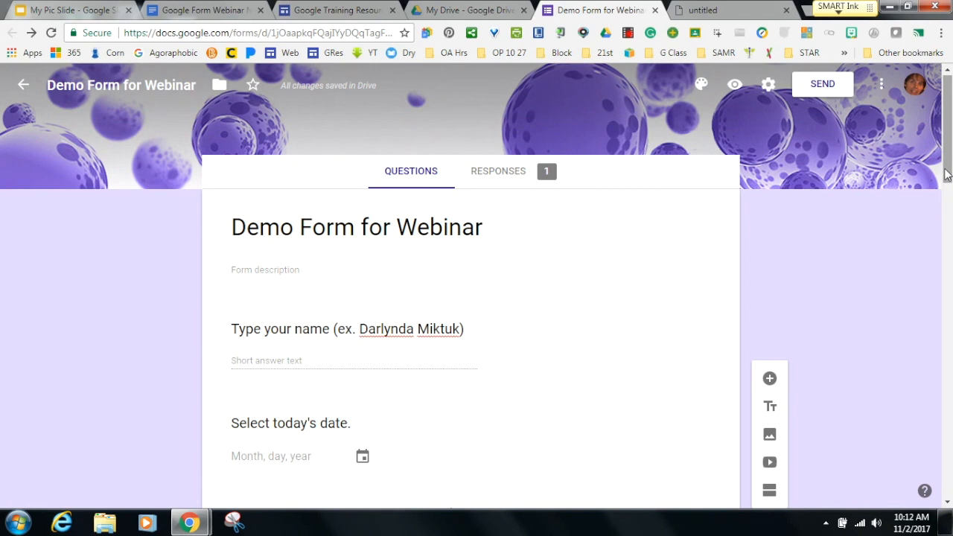
pyautogui.click(768, 88)
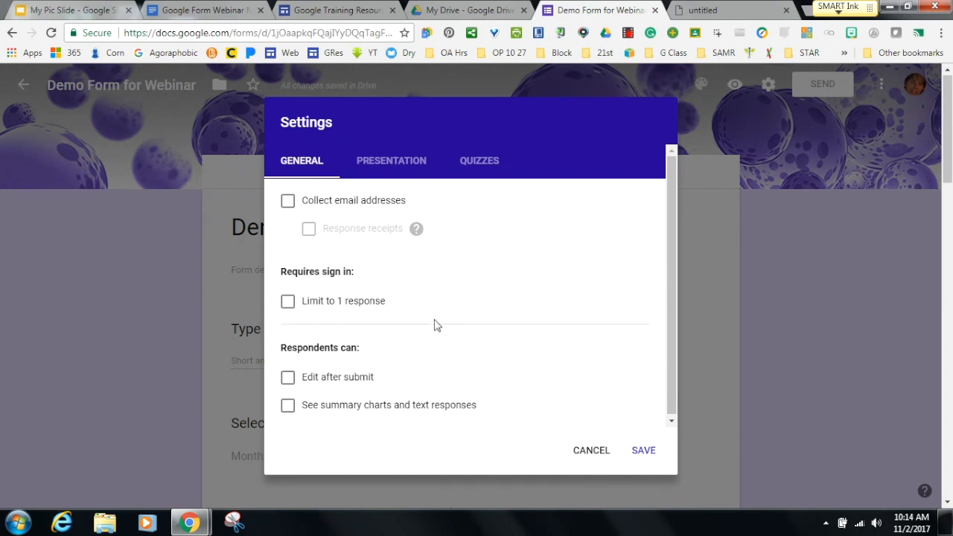
# Review the General settings, then switch to the Presentation settings.
pyautogui.moveTo(436, 326); pyautogui.dragTo(506, 340)
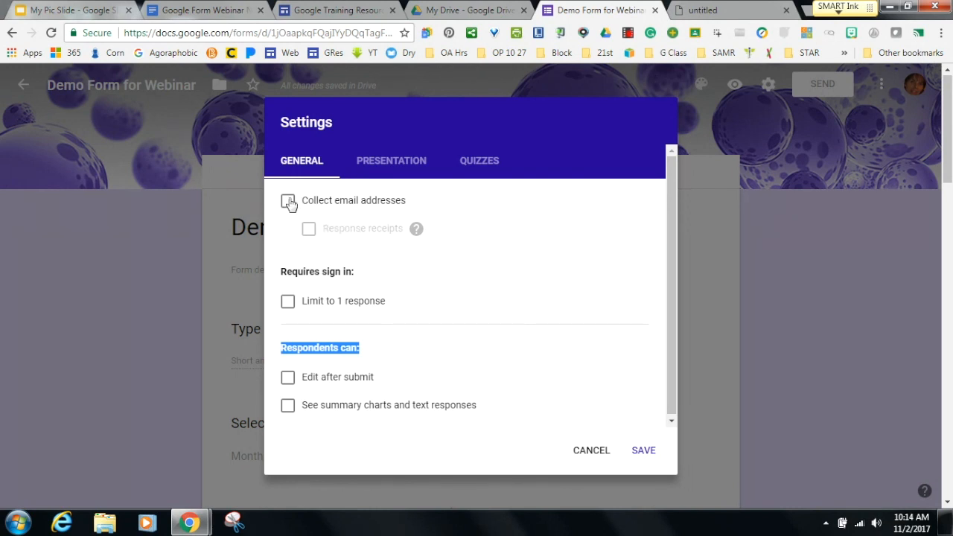
pyautogui.click(405, 164)
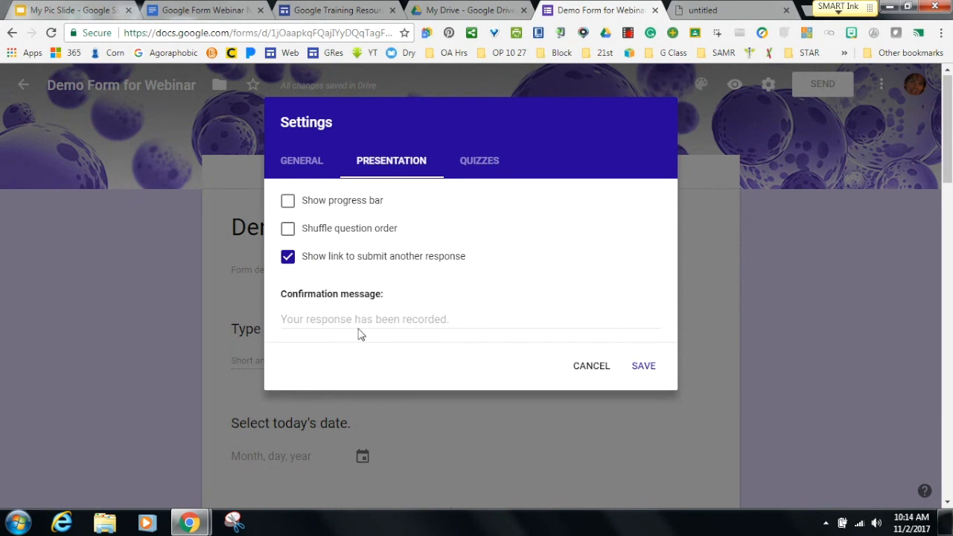
# Look over the confirmation message and General settings, then bring up the Quizzes settings.
pyautogui.click(354, 320)
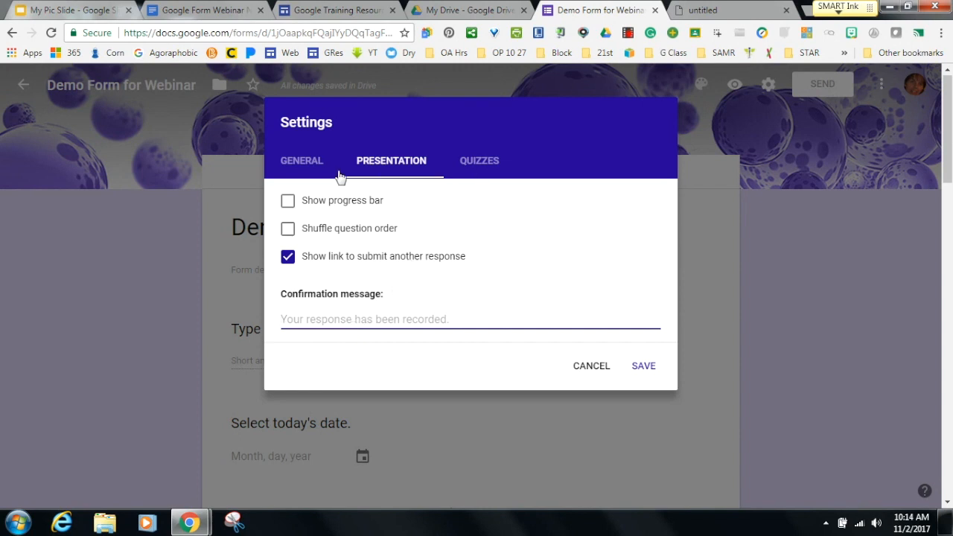
pyautogui.click(311, 165)
pyautogui.click(378, 170)
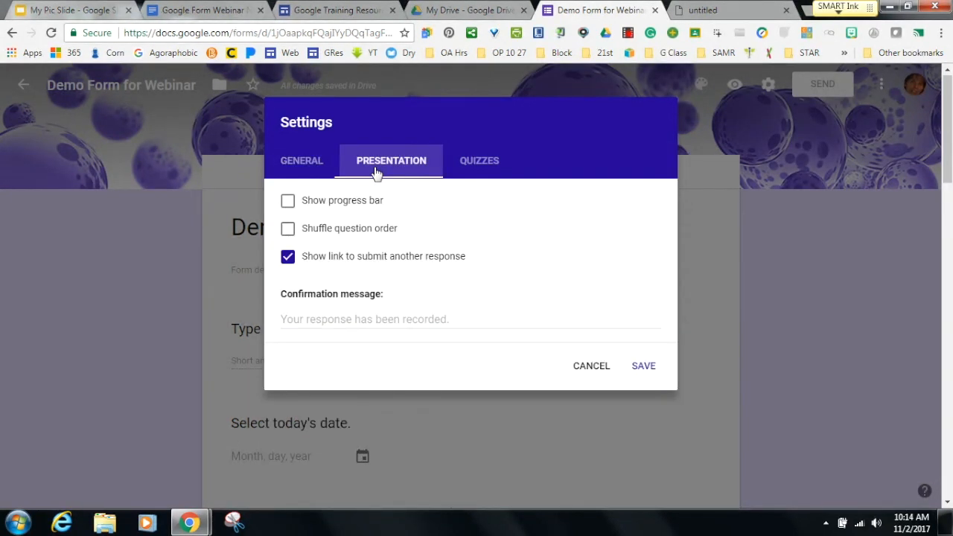
pyautogui.click(457, 165)
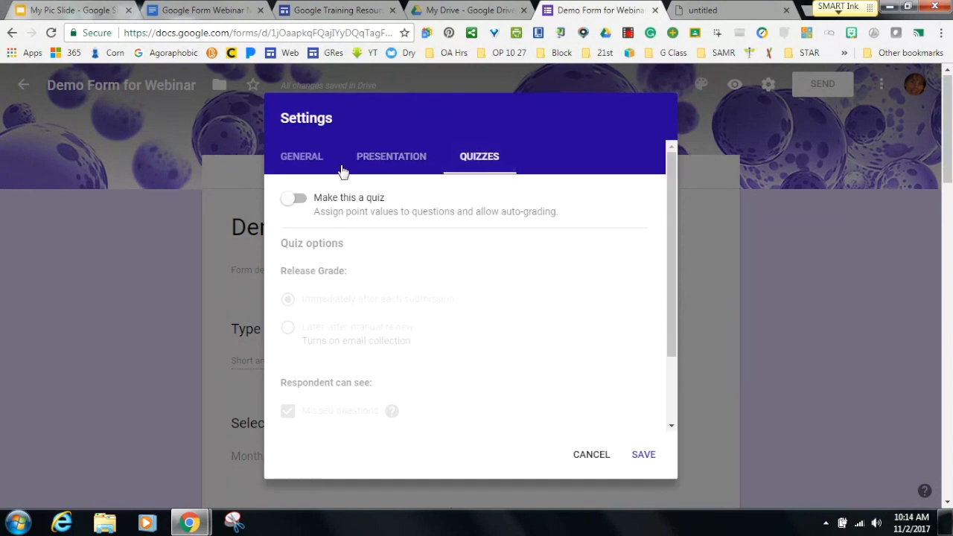
# Turn on quiz mode, releasing grades immediately after each submission, and save.
pyautogui.click(291, 200)
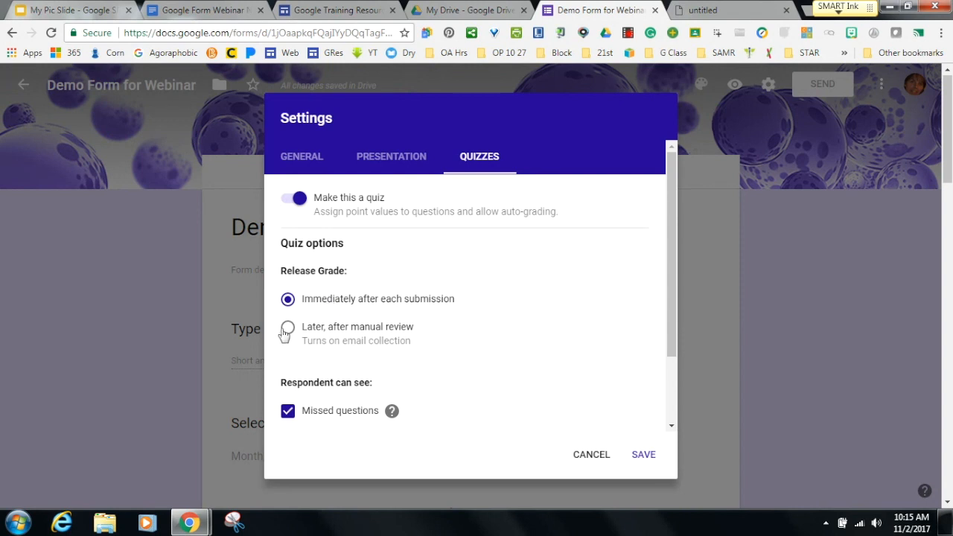
pyautogui.click(325, 340)
pyautogui.click(289, 300)
pyautogui.click(639, 456)
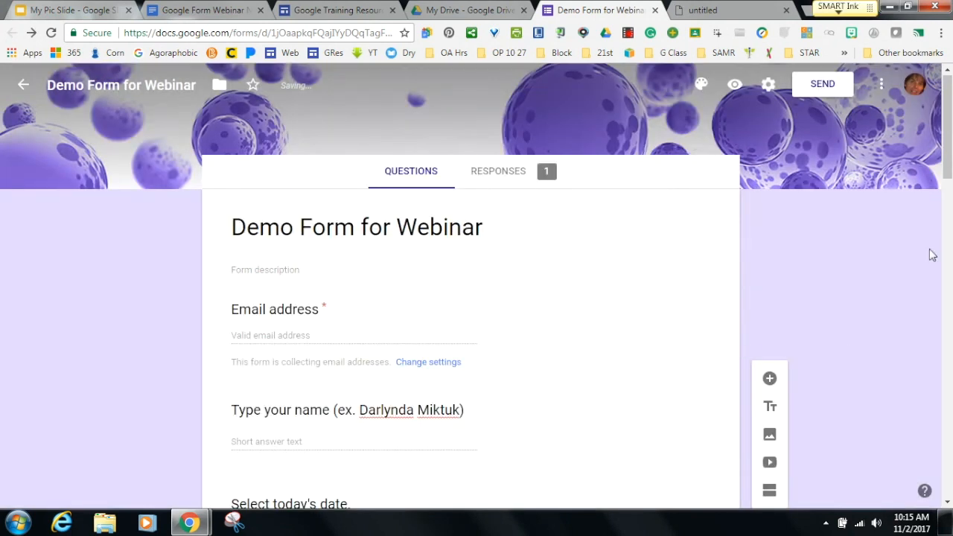
# Set the favorite holiday question's answer key to Thanksgiving, worth 1 point.
pyautogui.moveTo(945, 172); pyautogui.dragTo(945, 260)
pyautogui.click(388, 345)
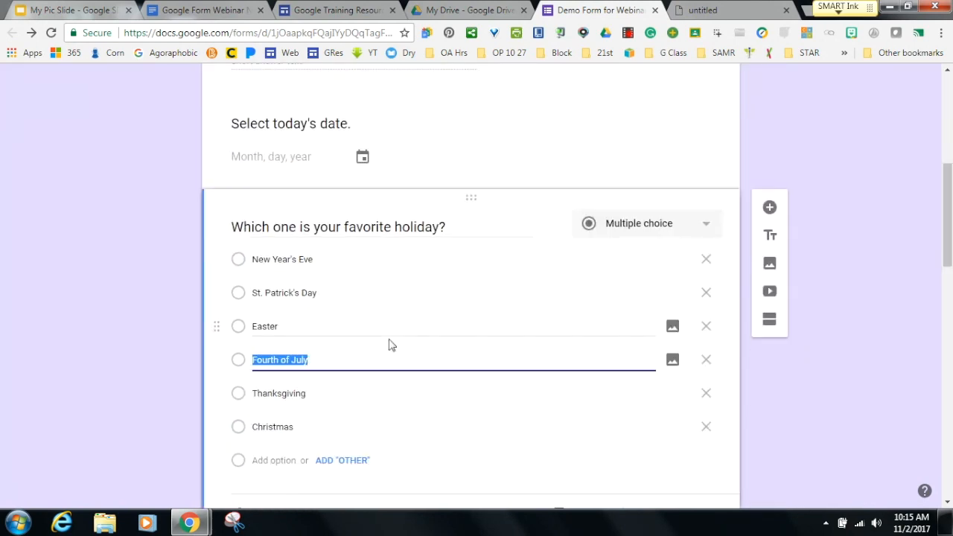
pyautogui.moveTo(945, 223); pyautogui.dragTo(945, 244)
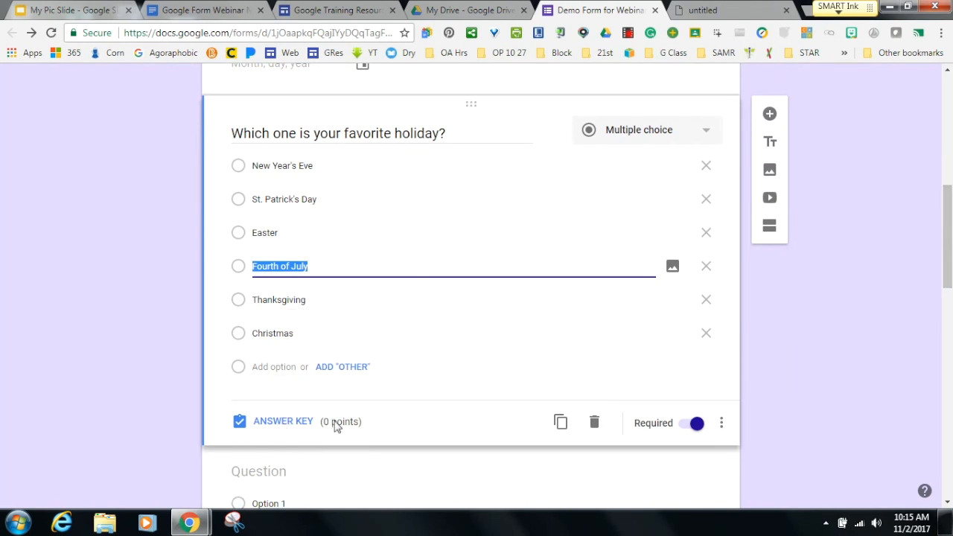
pyautogui.click(300, 425)
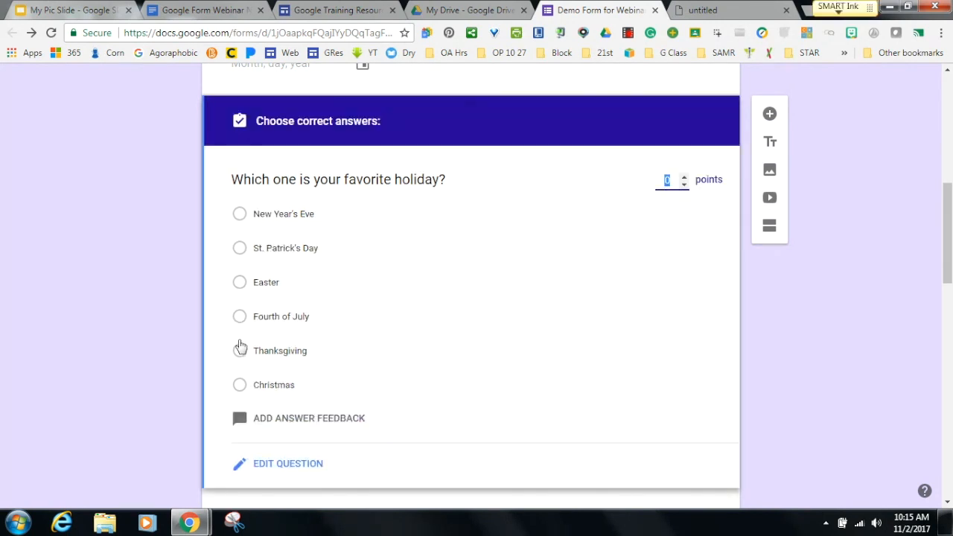
pyautogui.click(239, 352)
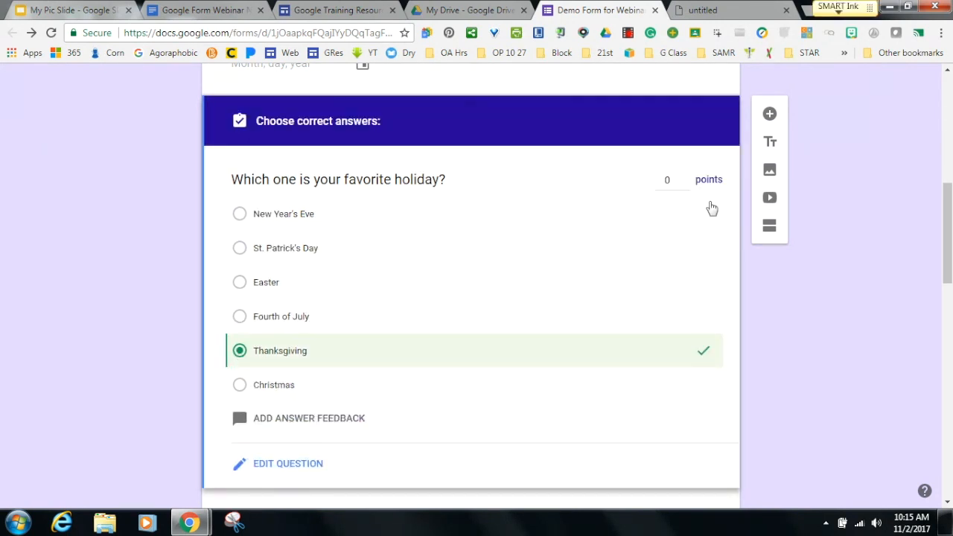
pyautogui.click(683, 178)
pyautogui.moveTo(947, 267); pyautogui.dragTo(948, 146)
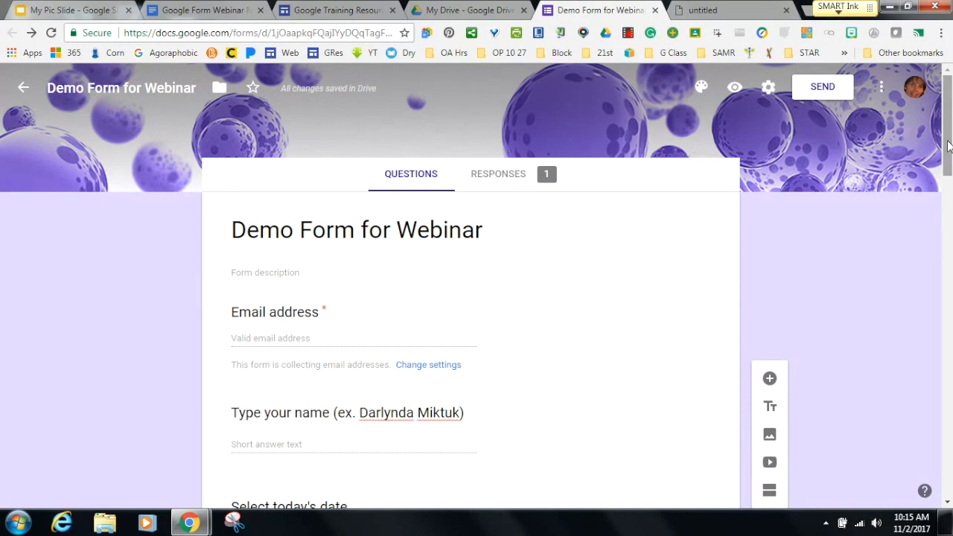
# Set the default quiz point value to 1 in Preferences and save.
pyautogui.click(881, 88)
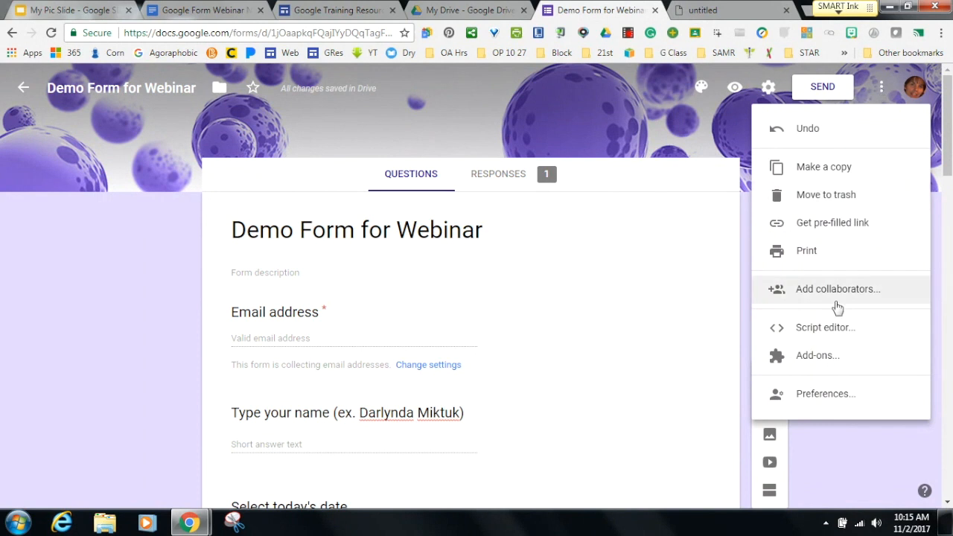
pyautogui.click(821, 393)
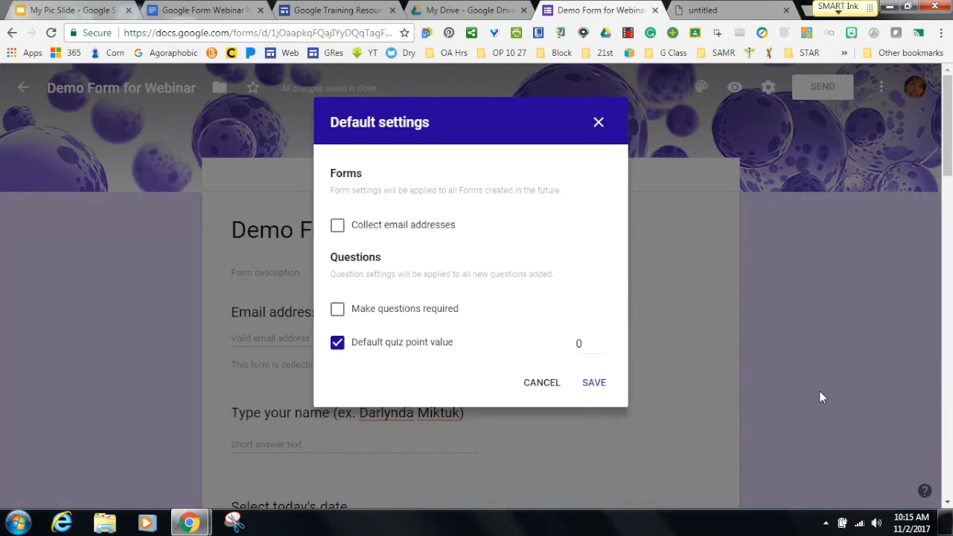
pyautogui.click(600, 340)
pyautogui.click(593, 388)
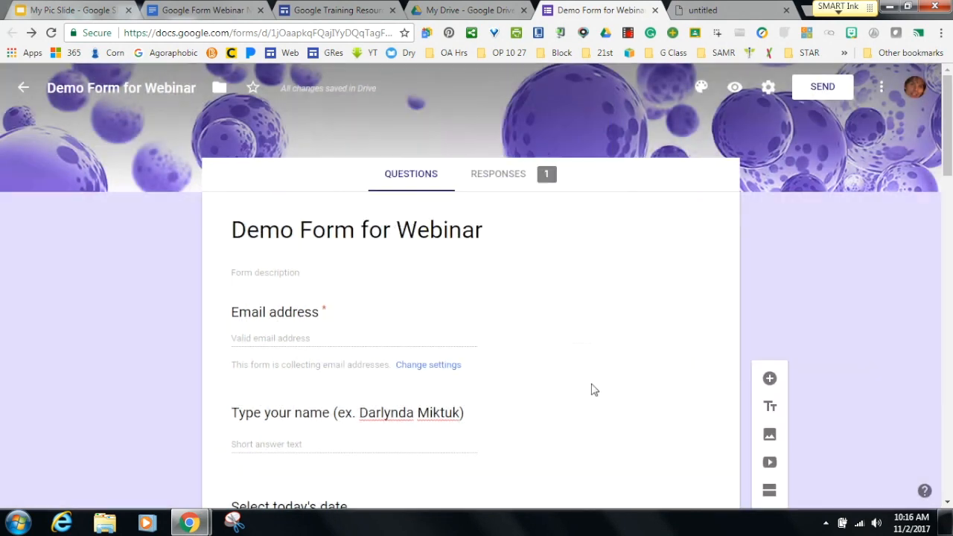
# Reopen Preferences to confirm the default point value of 1 was kept.
pyautogui.click(880, 87)
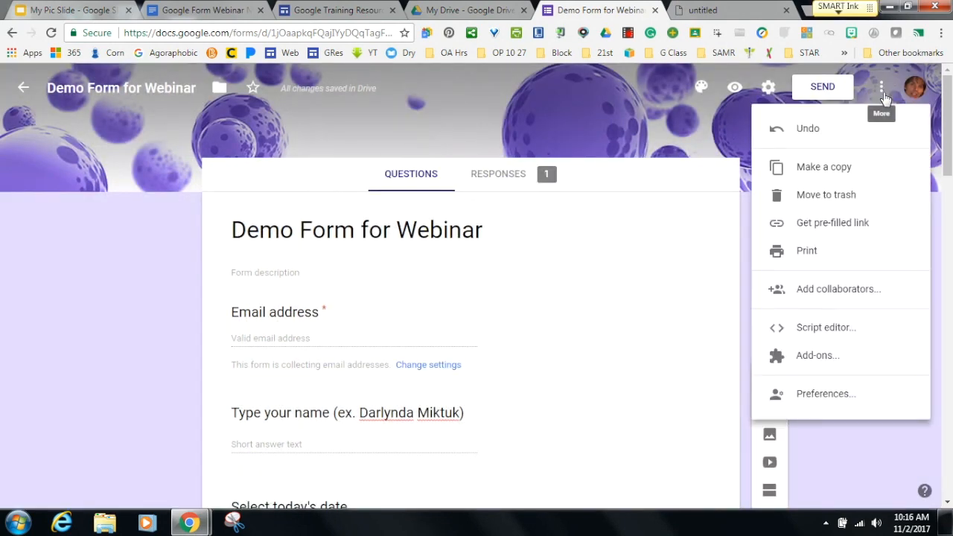
pyautogui.click(829, 393)
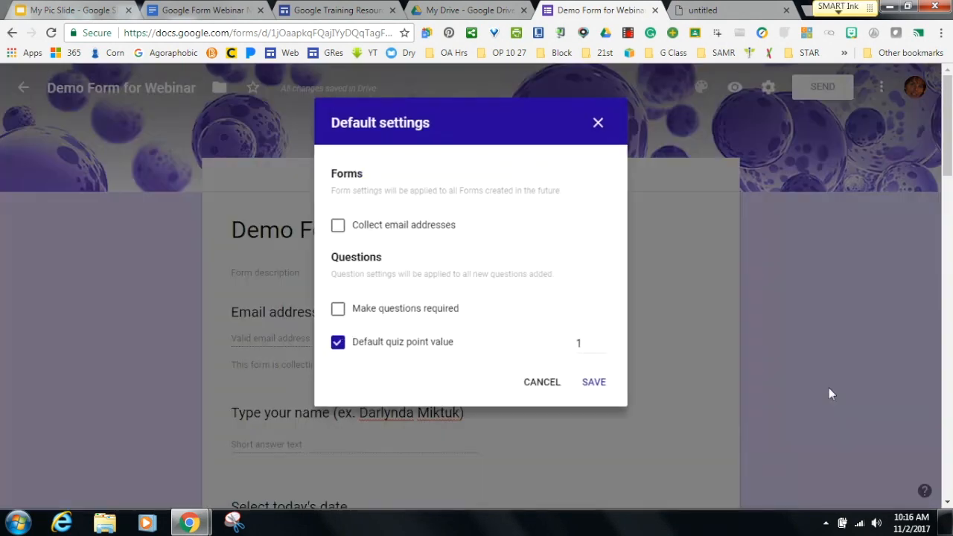
pyautogui.click(593, 386)
pyautogui.moveTo(946, 167); pyautogui.dragTo(948, 434)
# Select the circle-diagram question, then reload the form.
pyautogui.click(555, 473)
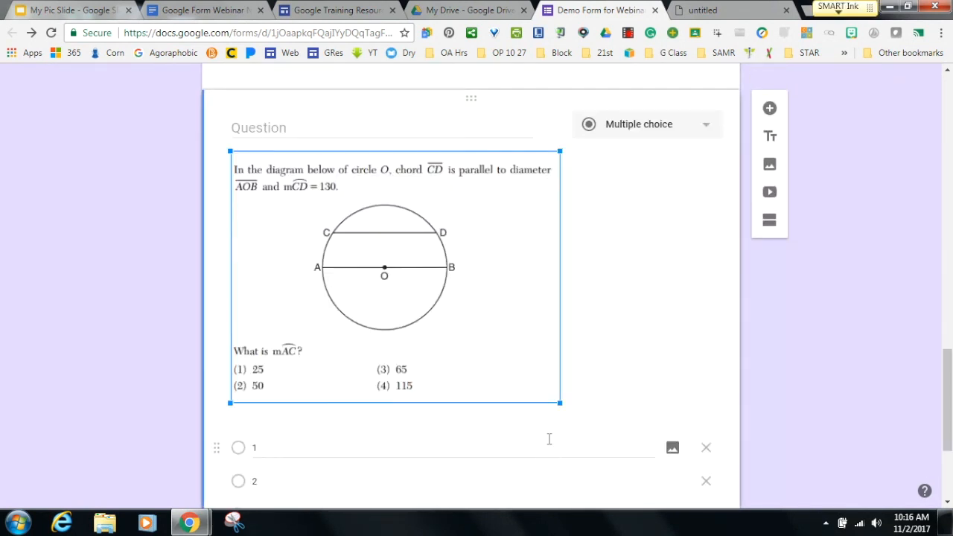
pyautogui.moveTo(949, 397); pyautogui.dragTo(949, 451)
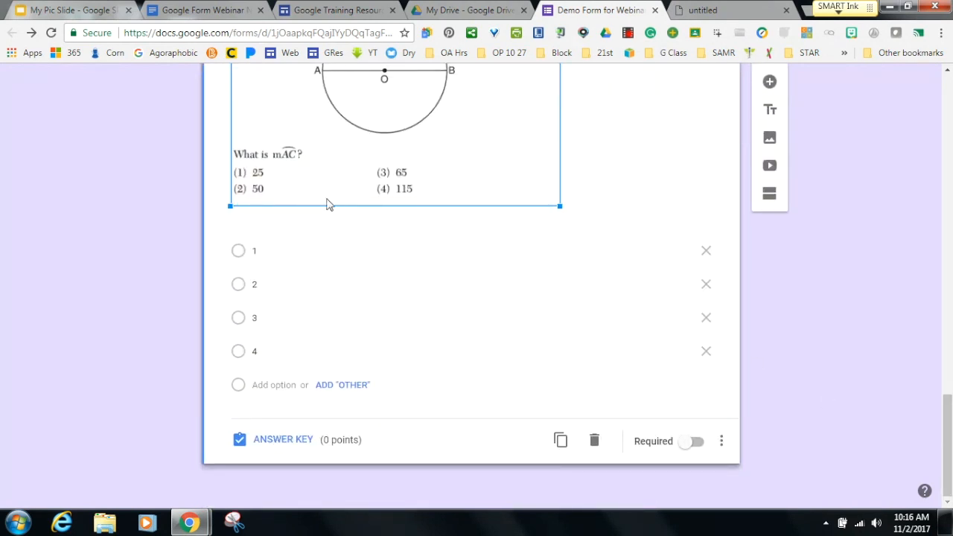
pyautogui.click(50, 33)
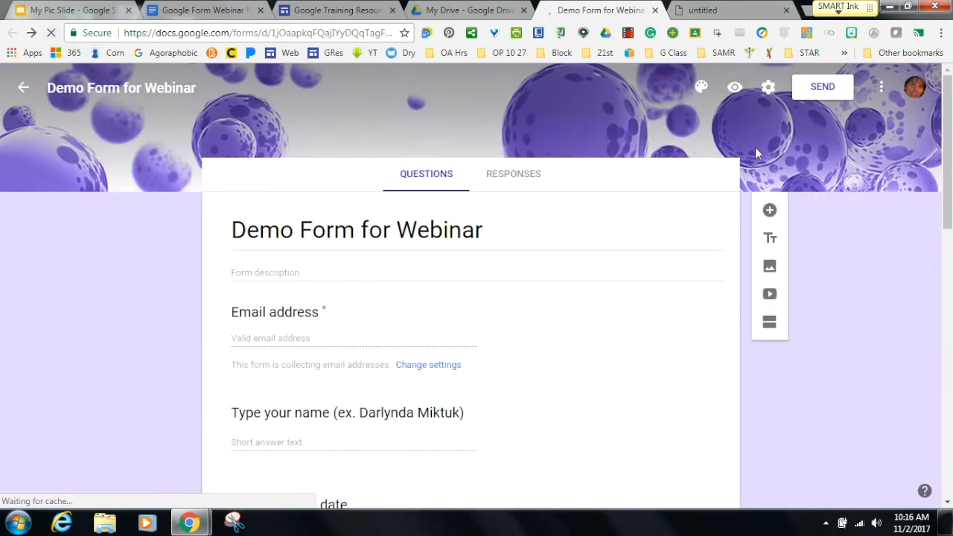
pyautogui.moveTo(946, 170); pyautogui.dragTo(914, 473)
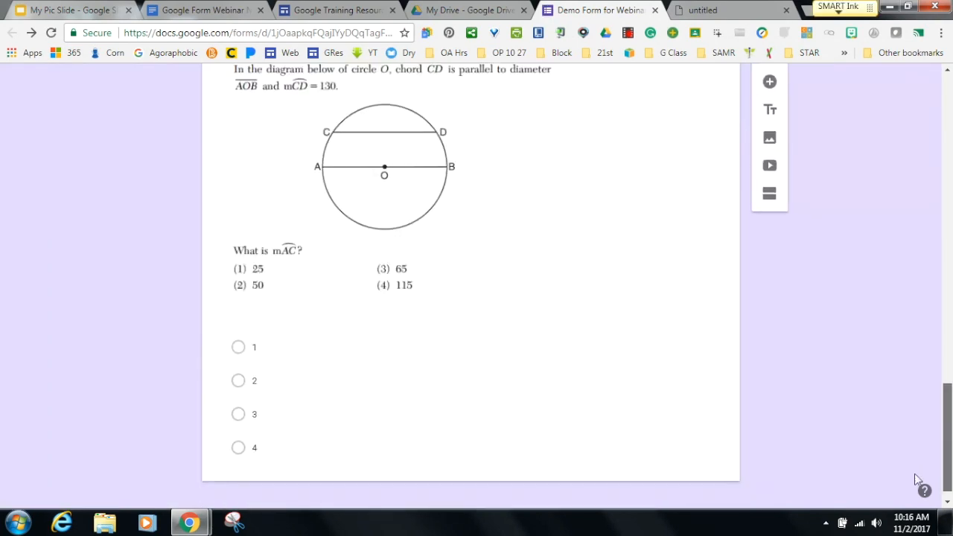
# Give the circle-diagram geometry question 1 point in its answer key.
pyautogui.click(378, 283)
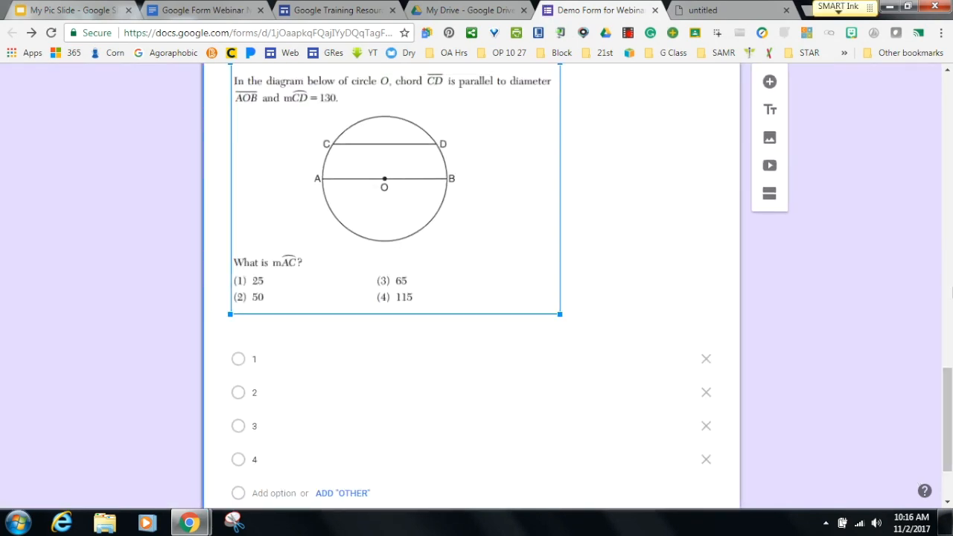
pyautogui.moveTo(944, 418)
pyautogui.mouseDown()
pyautogui.moveTo(948, 345)
pyautogui.moveTo(946, 428)
pyautogui.mouseUp()
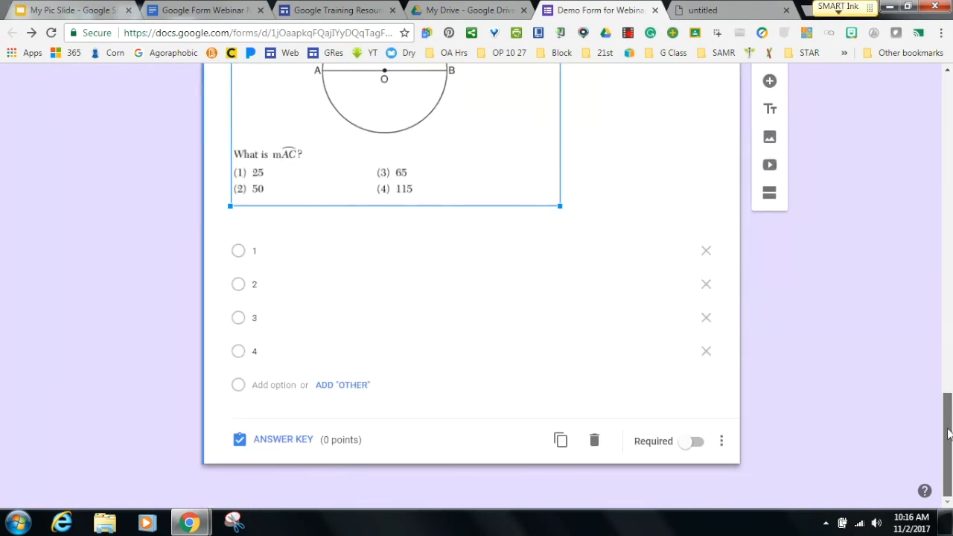
pyautogui.click(261, 441)
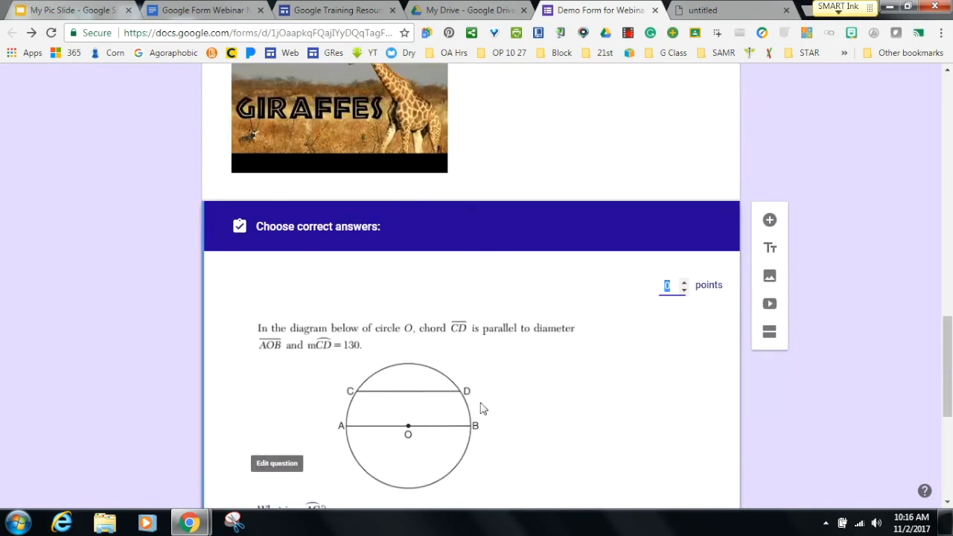
pyautogui.click(682, 283)
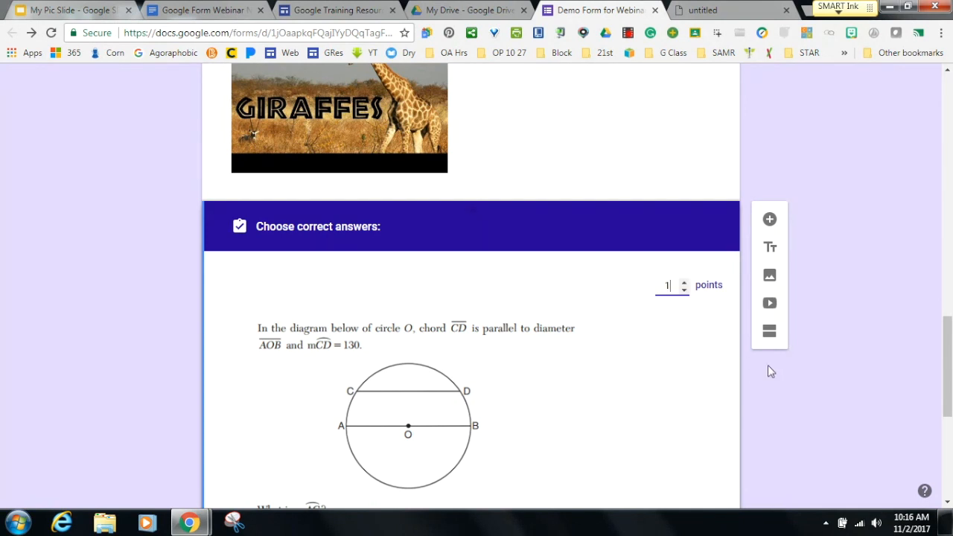
pyautogui.moveTo(946, 365); pyautogui.dragTo(945, 421)
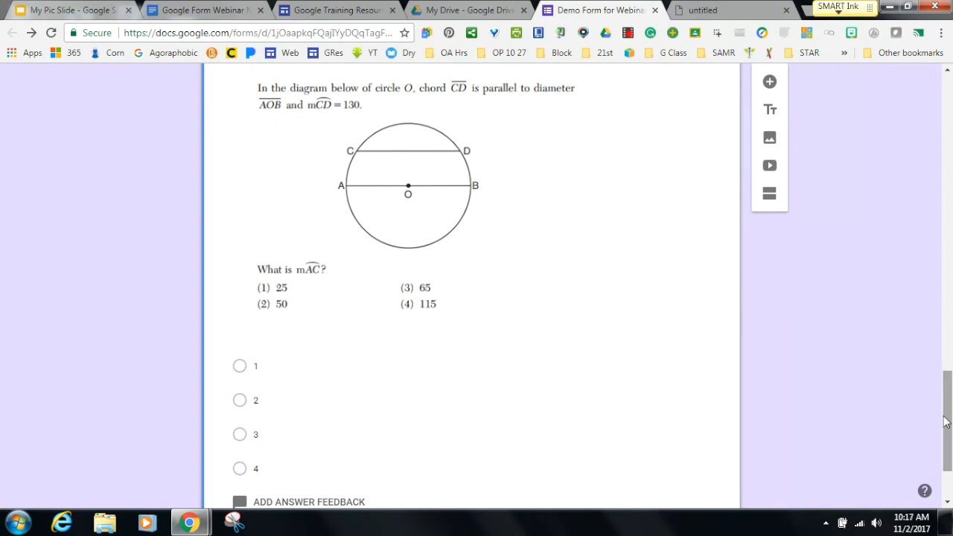
pyautogui.moveTo(945, 421); pyautogui.dragTo(943, 136)
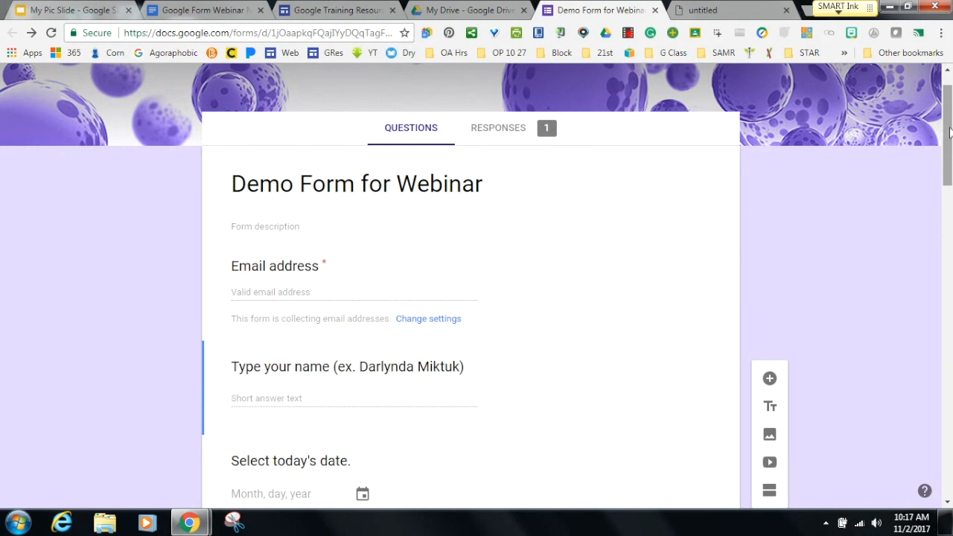
# Copy the form's shortened share link from the Send form dialog.
pyautogui.moveTo(949, 132); pyautogui.dragTo(949, 109)
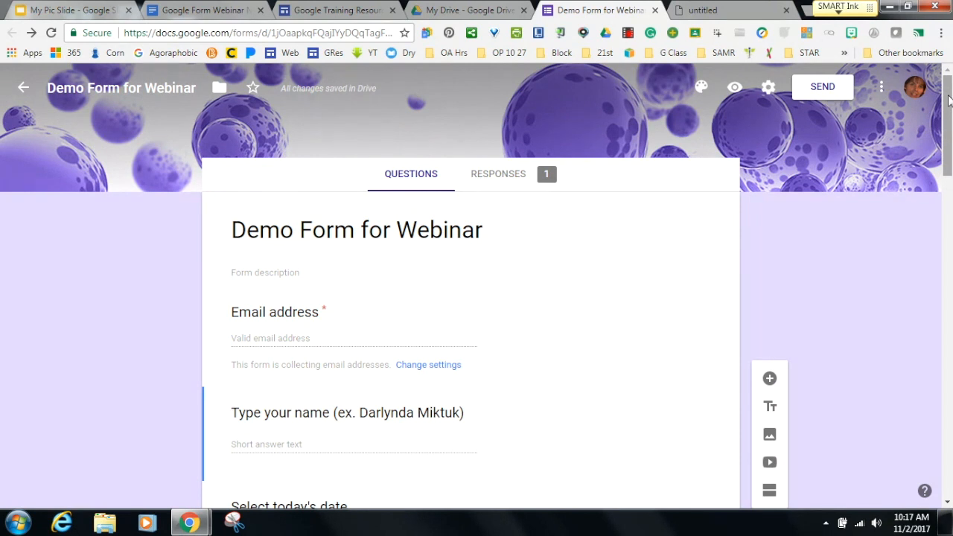
pyautogui.click(826, 86)
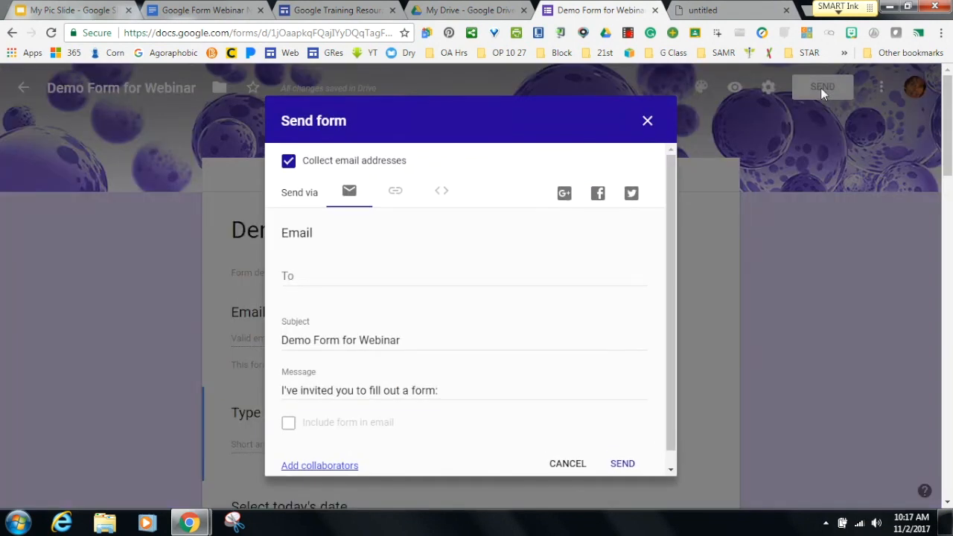
pyautogui.click(395, 195)
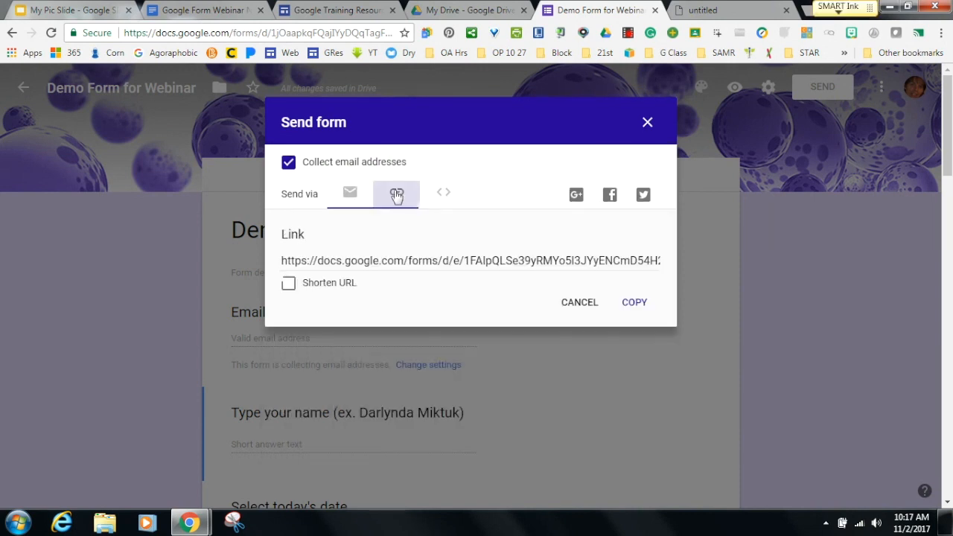
pyautogui.click(288, 283)
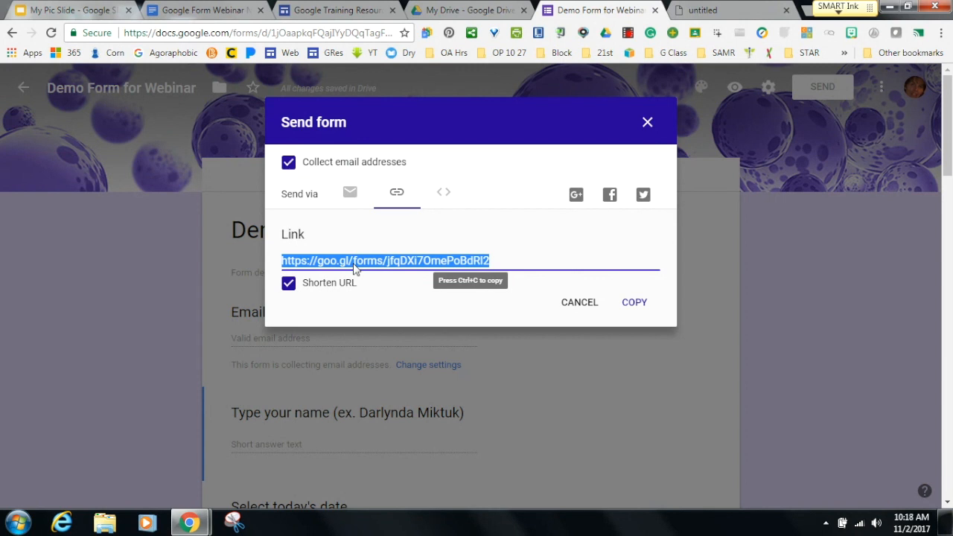
pyautogui.click(629, 305)
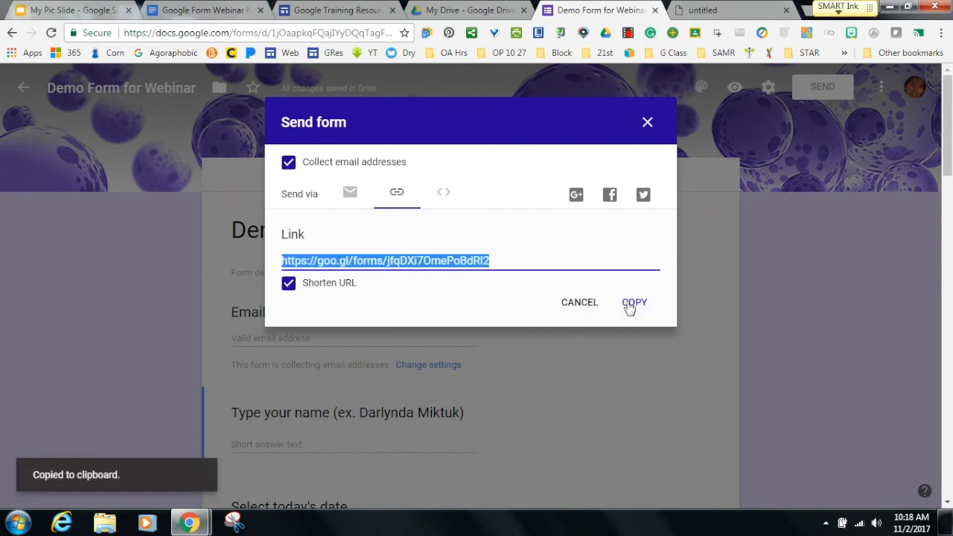
pyautogui.click(698, 13)
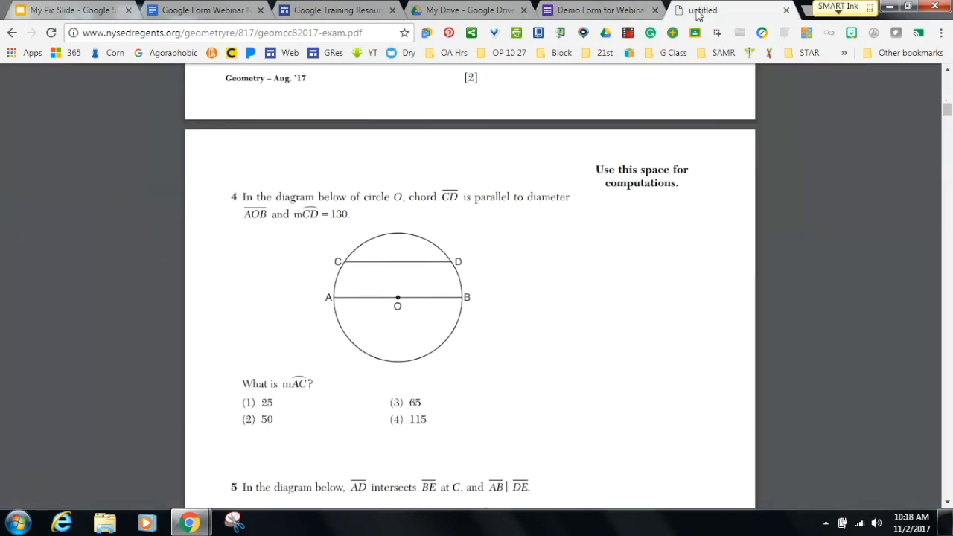
# Test the pasted short link in another tab, then close that tab and the Send dialog.
pyautogui.click(326, 36)
pyautogui.hotkey('ctrl', 'v')
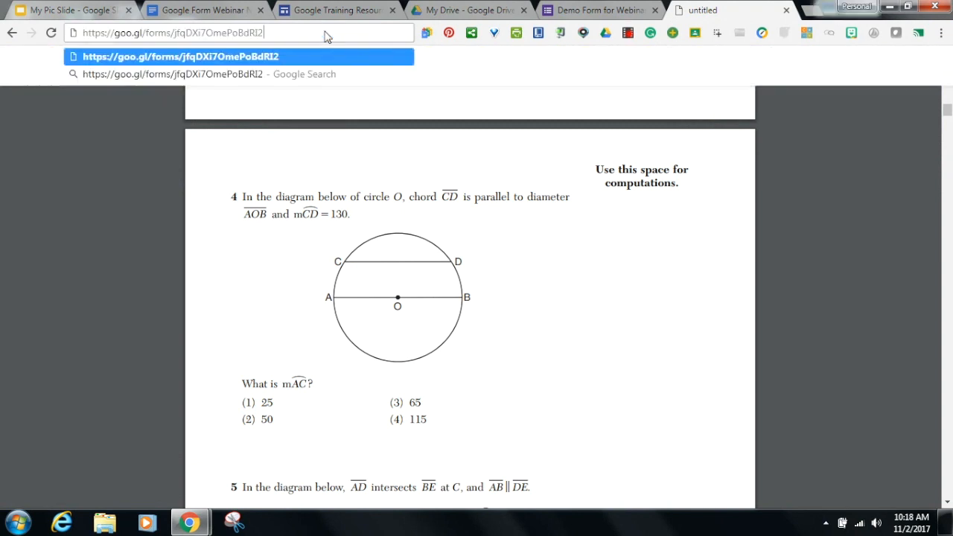
pyautogui.press('Return')
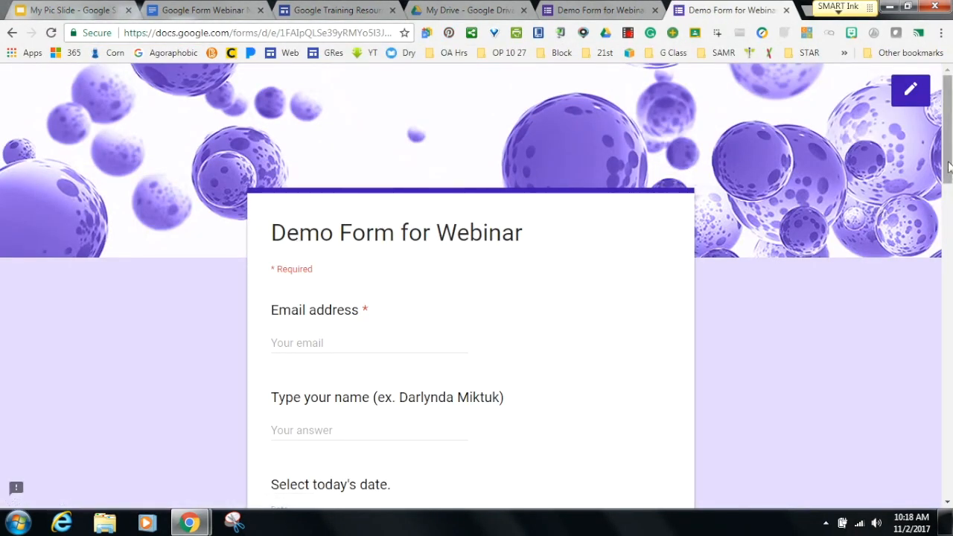
pyautogui.moveTo(947, 161); pyautogui.dragTo(891, 146)
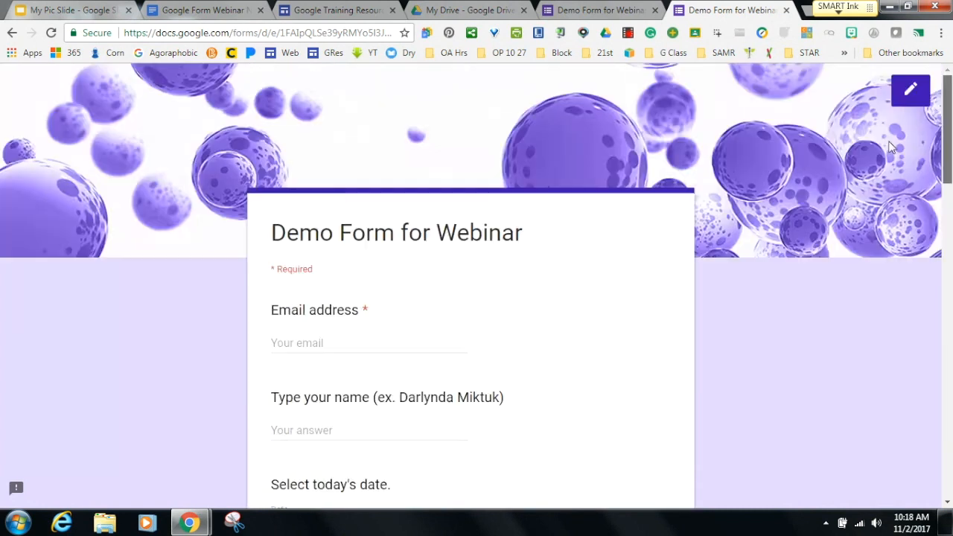
pyautogui.click(787, 10)
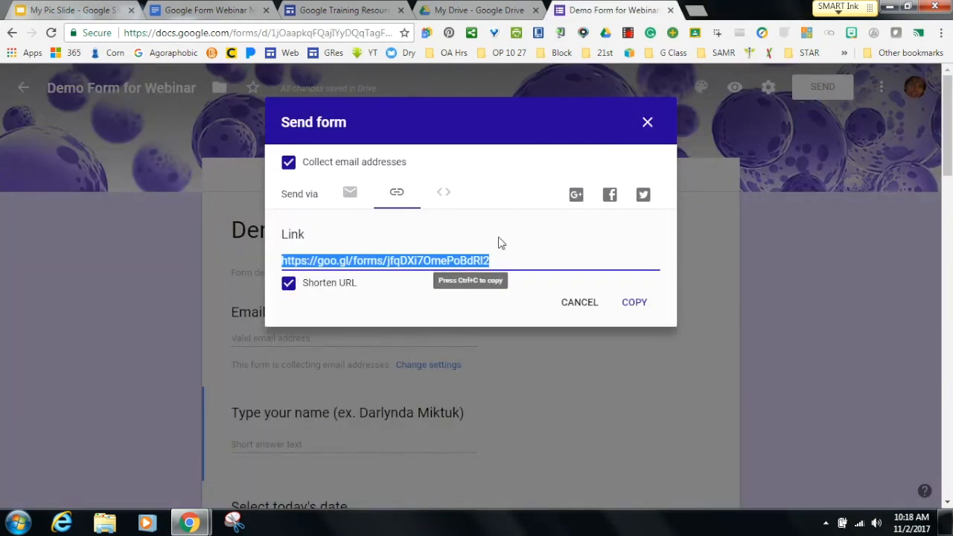
pyautogui.click(647, 123)
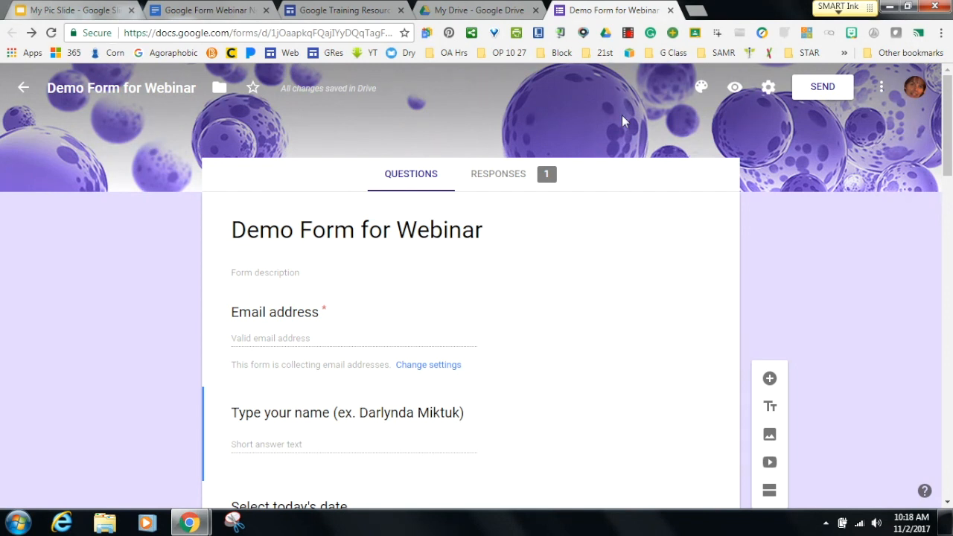
# Return to Forms home and open the full template gallery via Quick Create.
pyautogui.click(23, 88)
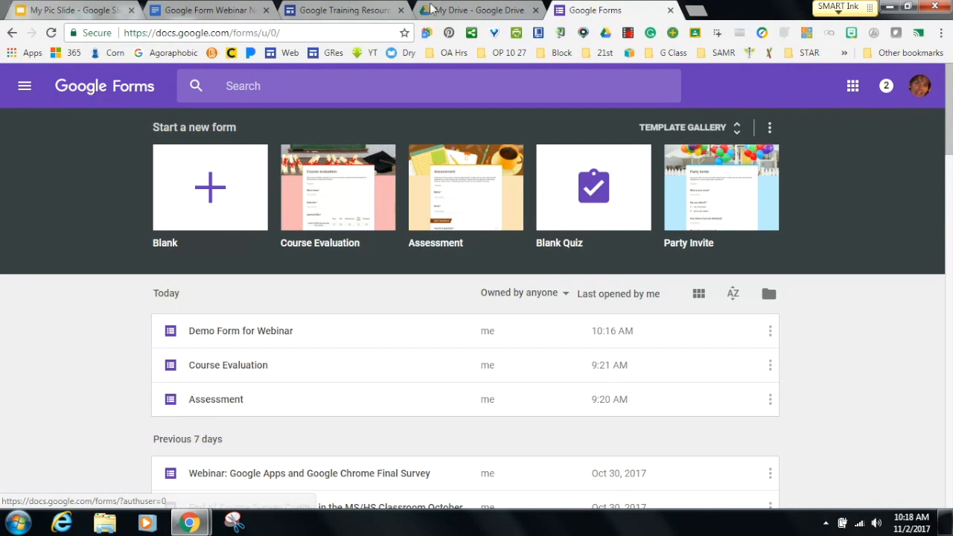
pyautogui.click(427, 33)
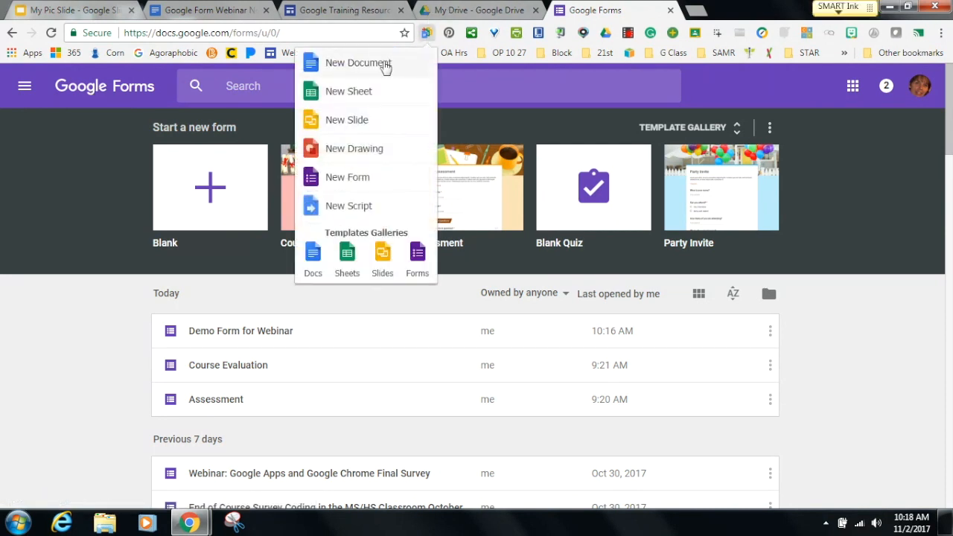
pyautogui.click(419, 255)
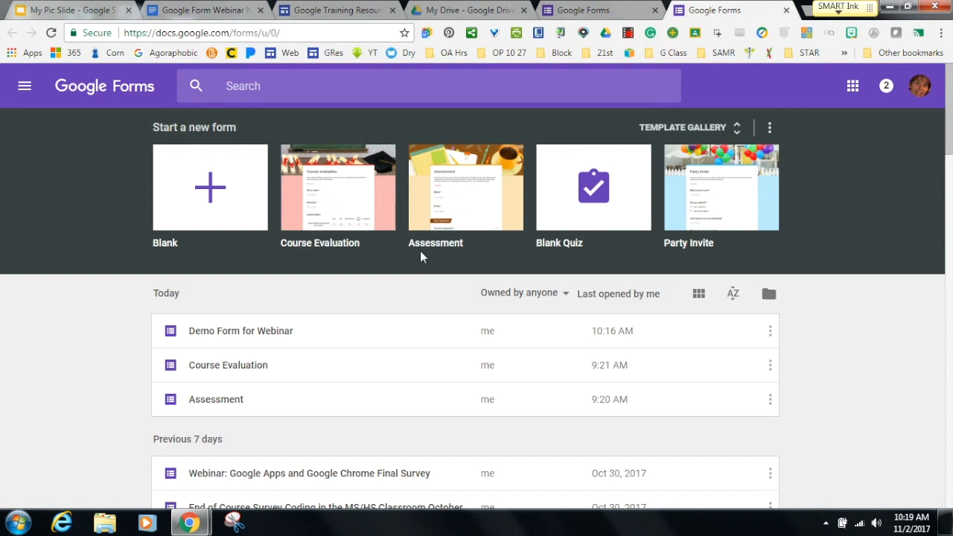
pyautogui.click(852, 88)
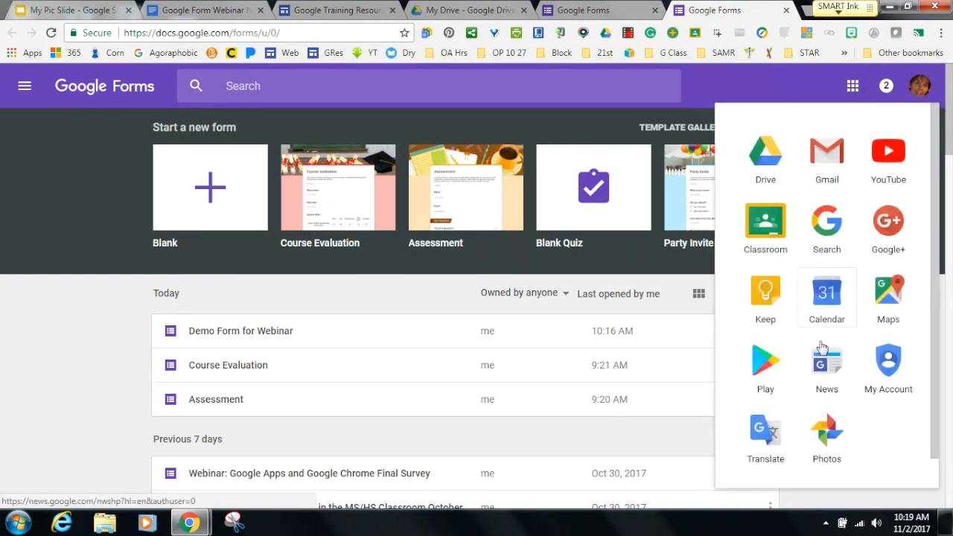
pyautogui.click(775, 74)
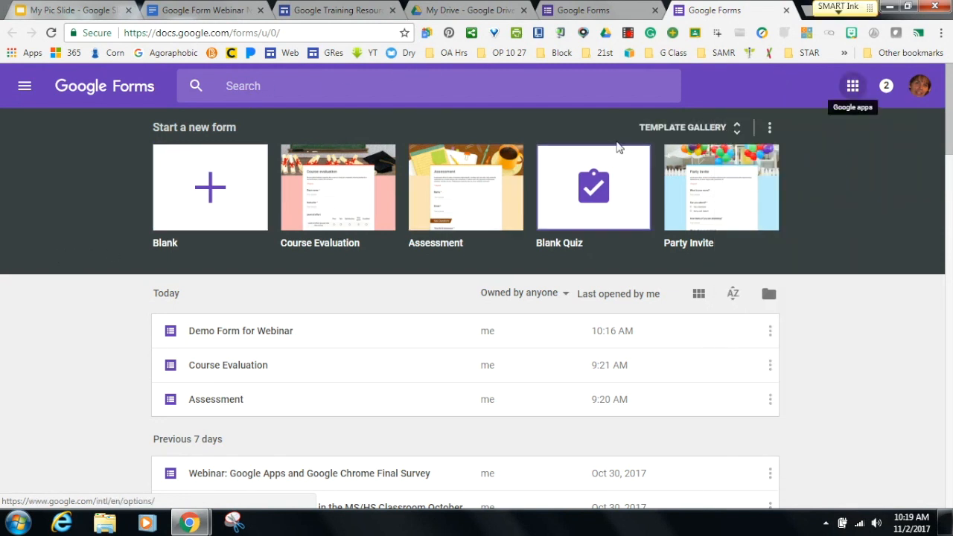
pyautogui.click(737, 129)
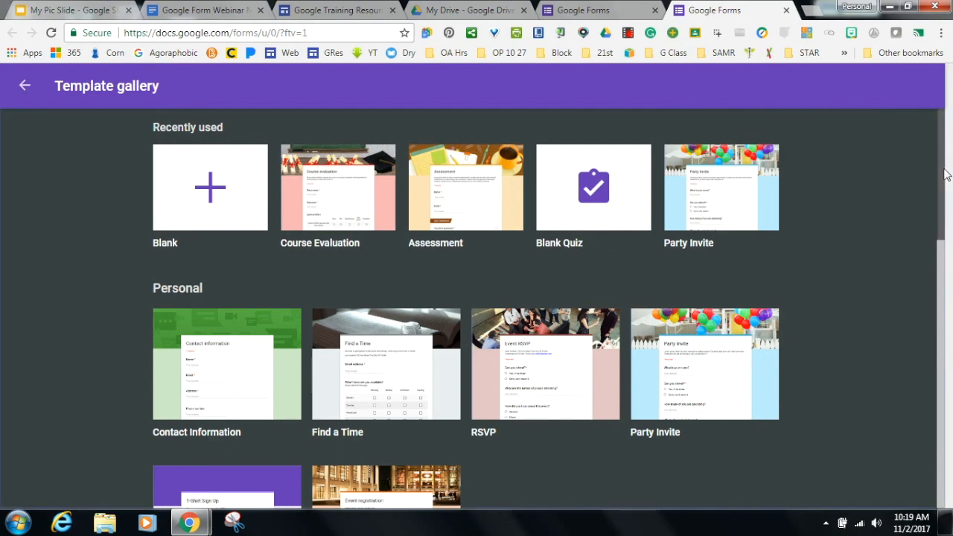
# Create a new form from the Education section's Exit Ticket template.
pyautogui.scroll(-1, 940, 188)
pyautogui.moveTo(942, 191); pyautogui.dragTo(942, 236)
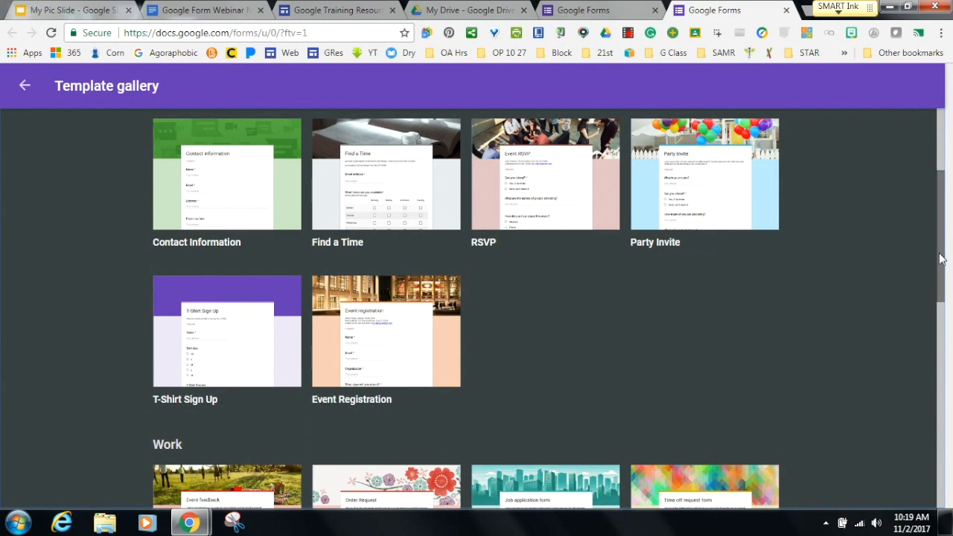
pyautogui.moveTo(939, 258); pyautogui.dragTo(888, 442)
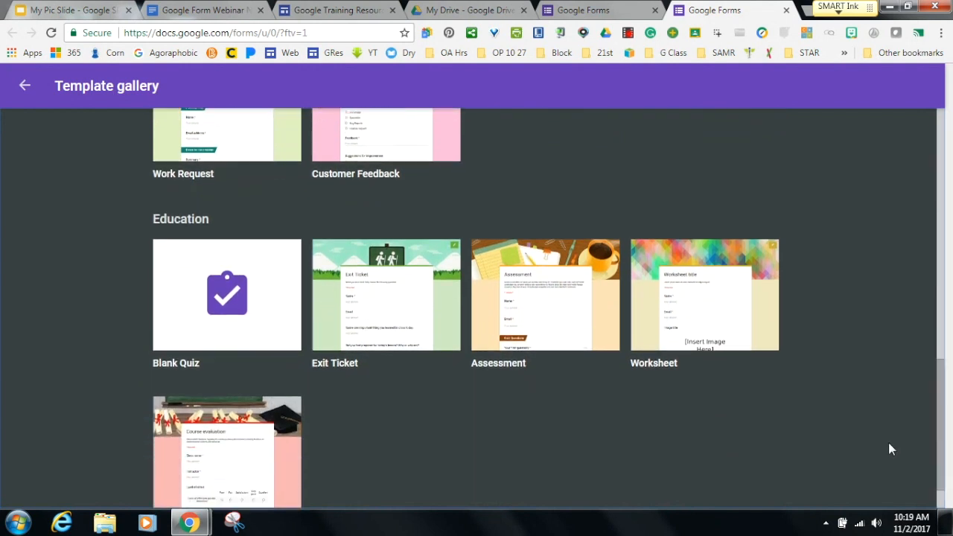
pyautogui.click(404, 313)
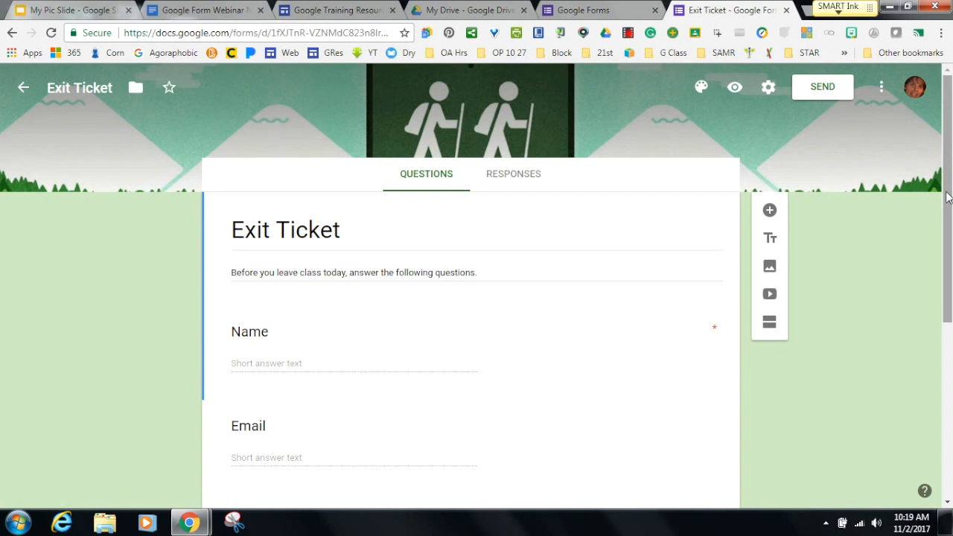
# Delete the Email question from the Exit Ticket form and return to Forms home.
pyautogui.scroll(-2, 518, 322)
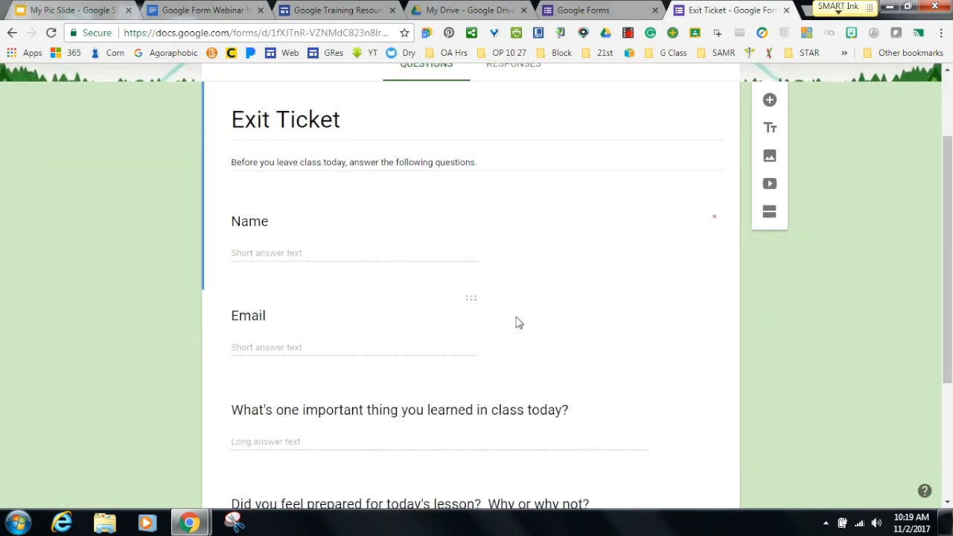
pyautogui.click(476, 323)
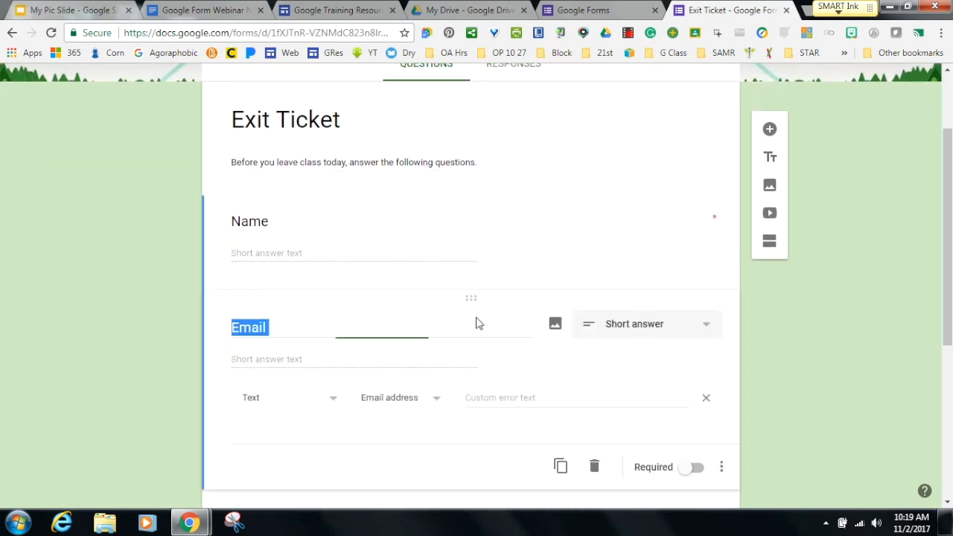
pyautogui.click(594, 466)
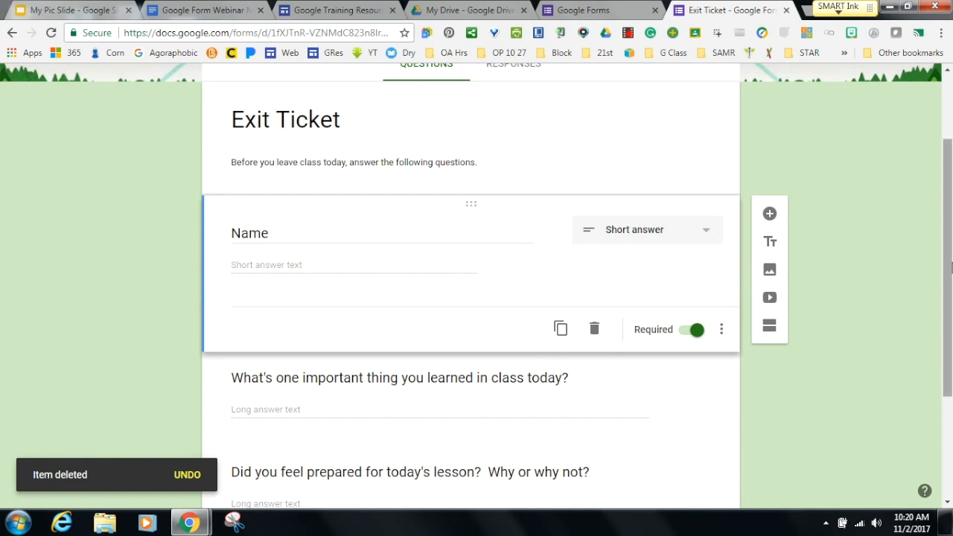
pyautogui.moveTo(948, 268); pyautogui.dragTo(949, 381)
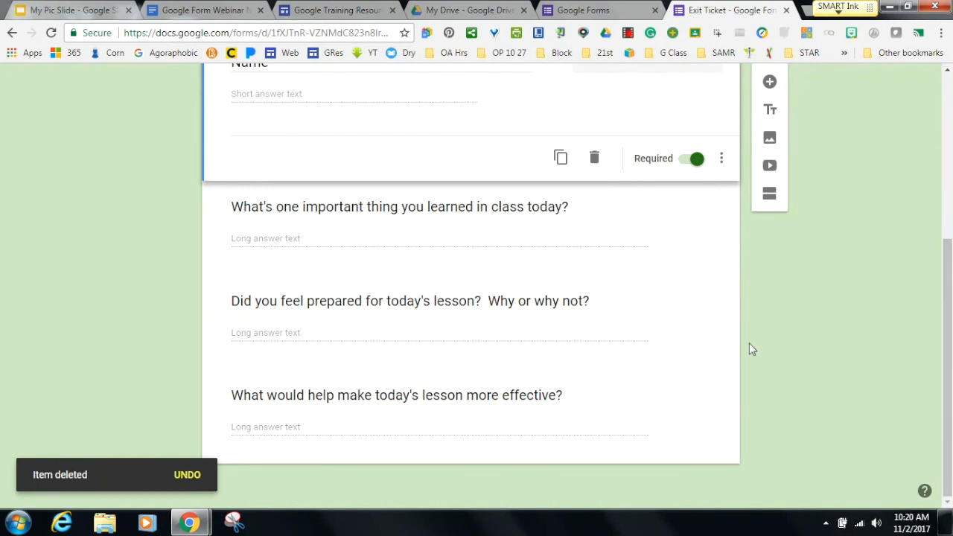
pyautogui.click(559, 204)
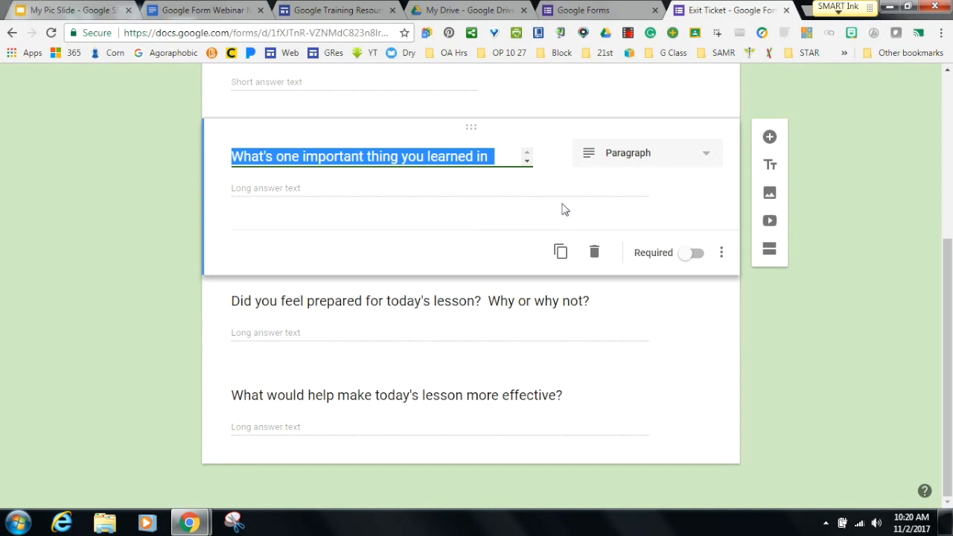
pyautogui.scroll(4, 913, 299)
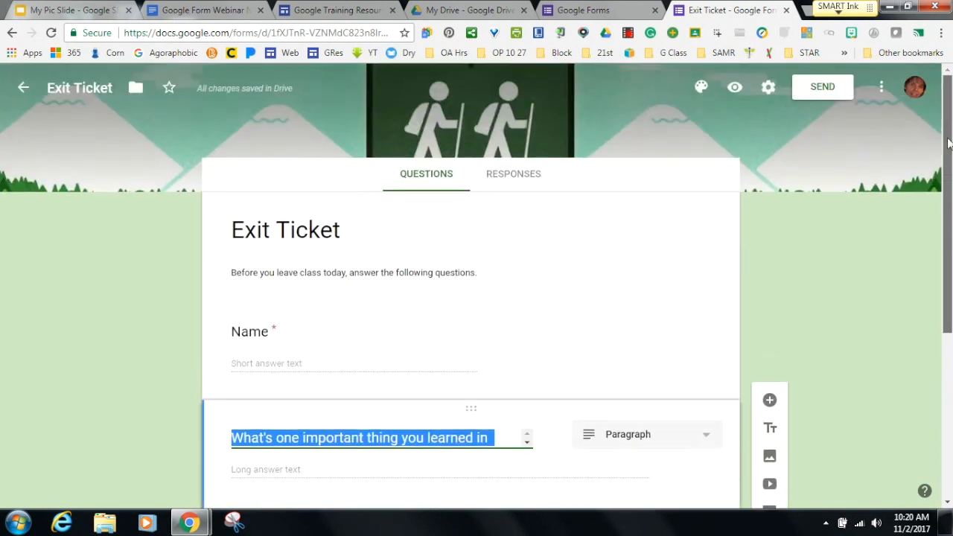
pyautogui.click(23, 89)
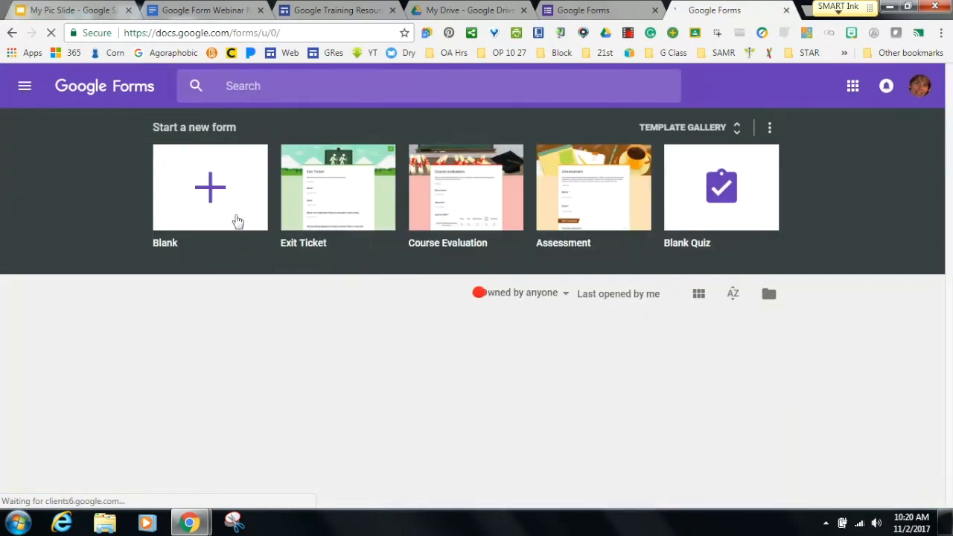
# Browse the full template gallery, then go back to the Forms home page.
pyautogui.click(736, 131)
pyautogui.moveTo(939, 215); pyautogui.dragTo(916, 488)
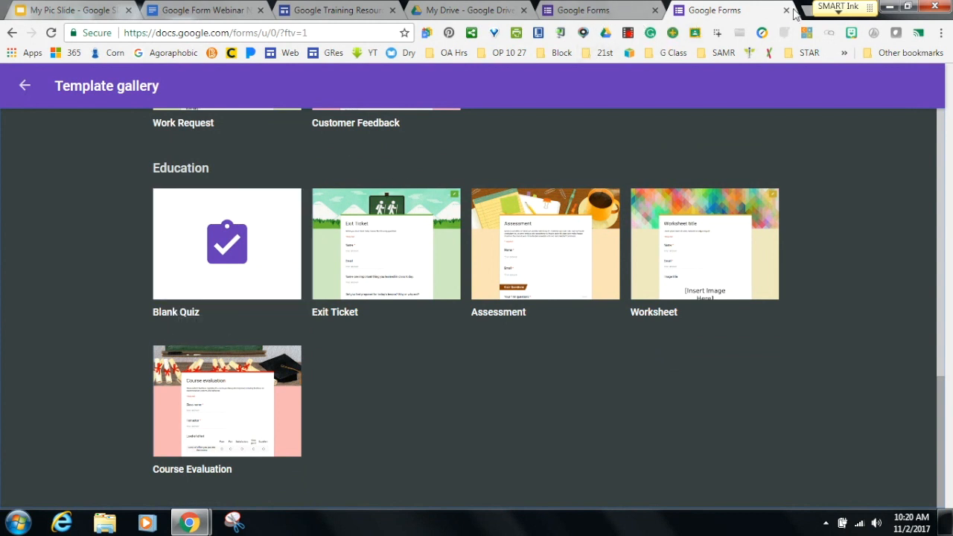
pyautogui.click(25, 88)
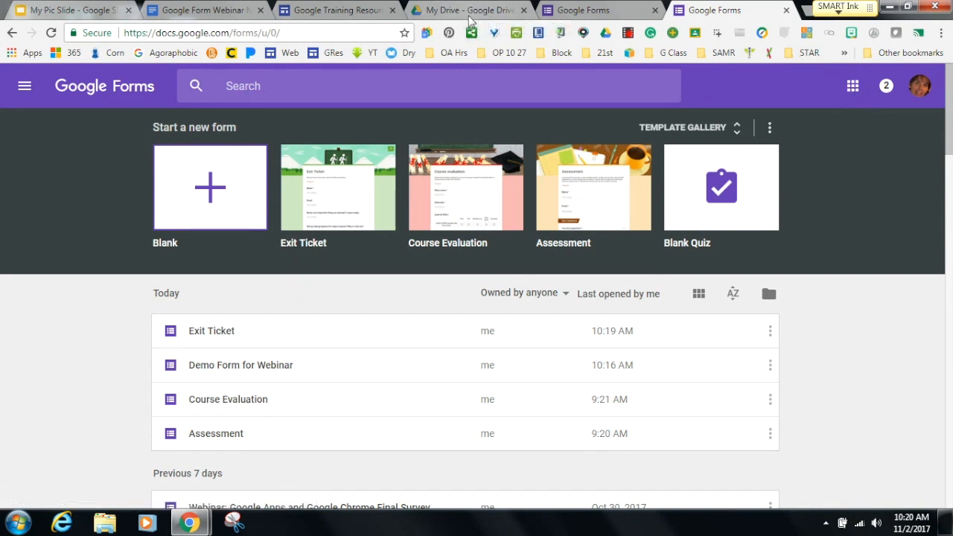
pyautogui.click(426, 35)
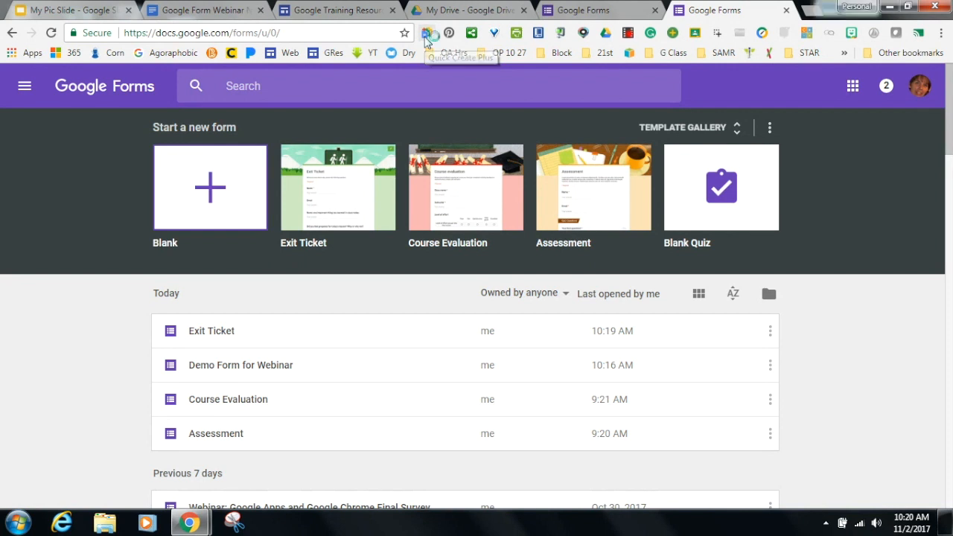
# Dismiss the Quick Create Plus popup and close both Google Forms tabs.
pyautogui.click(833, 222)
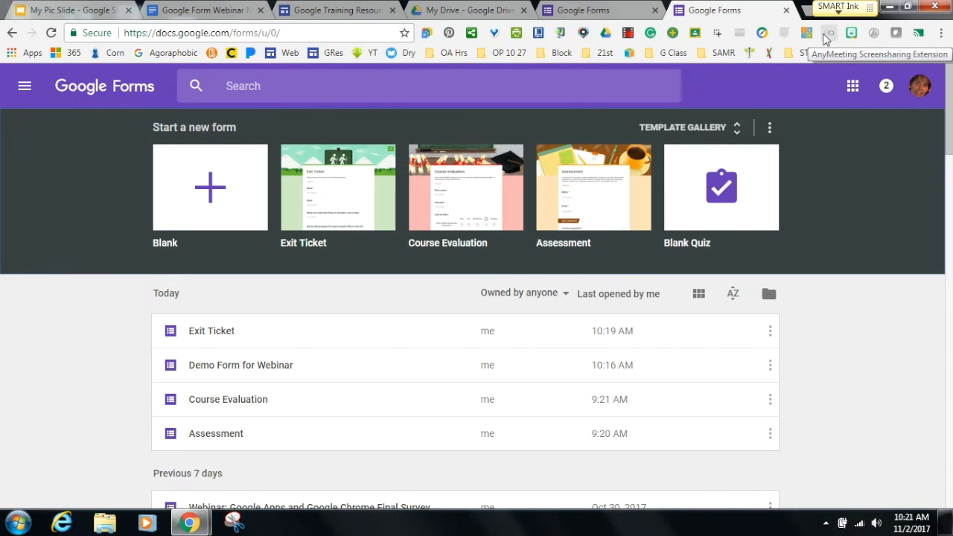
pyautogui.click(787, 11)
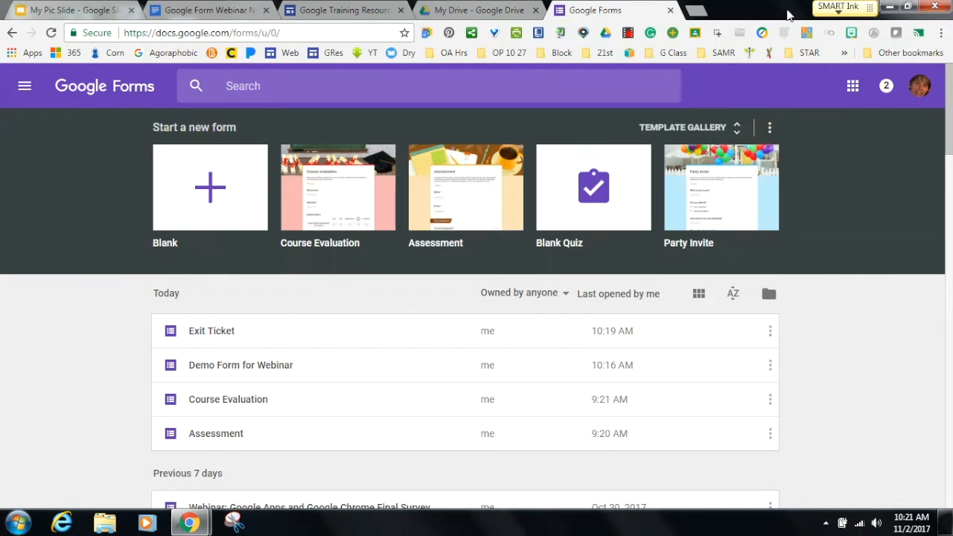
pyautogui.click(670, 10)
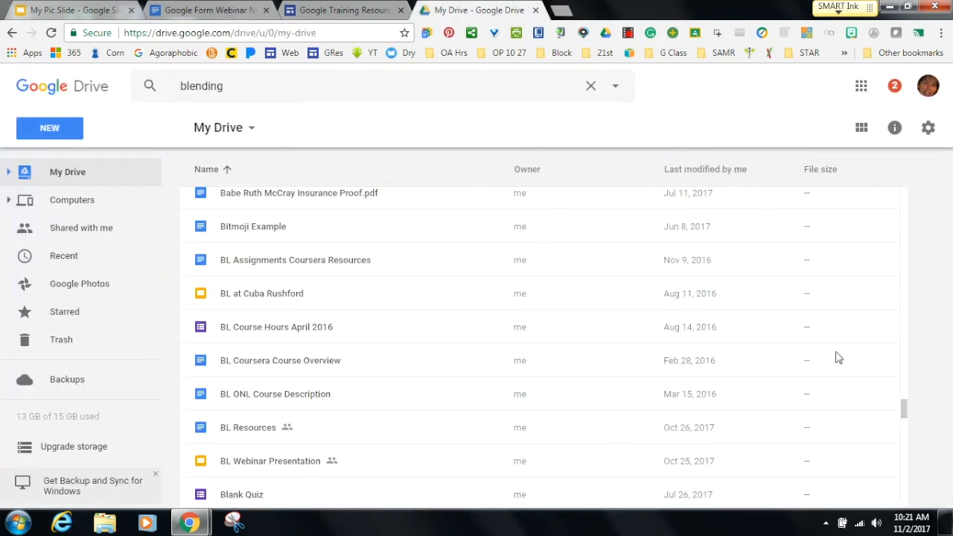
# Search Drive for 'blend' and open the Blended Learning Models Quiz form.
pyautogui.click(697, 293)
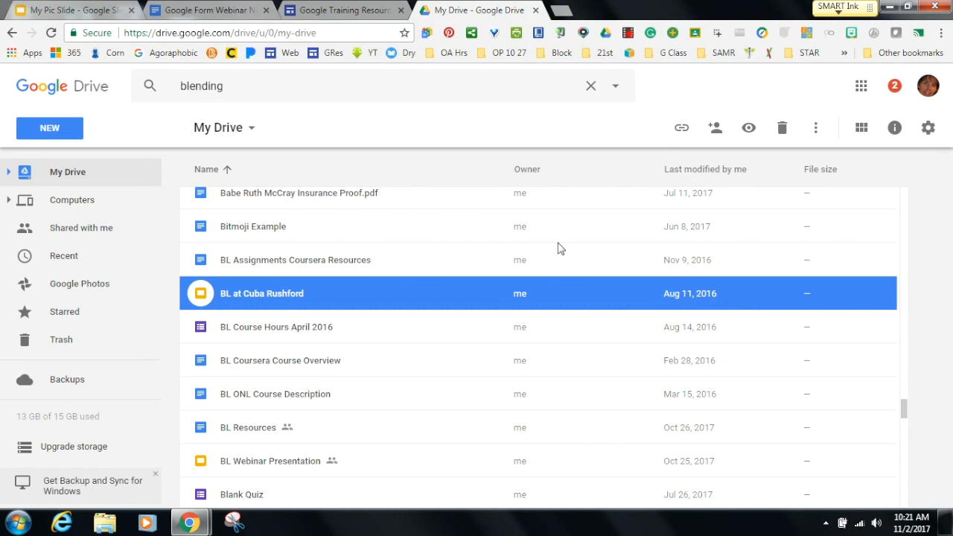
pyautogui.click(242, 88)
pyautogui.press('BackSpace')
pyautogui.press('BackSpace')
pyautogui.press('BackSpace')
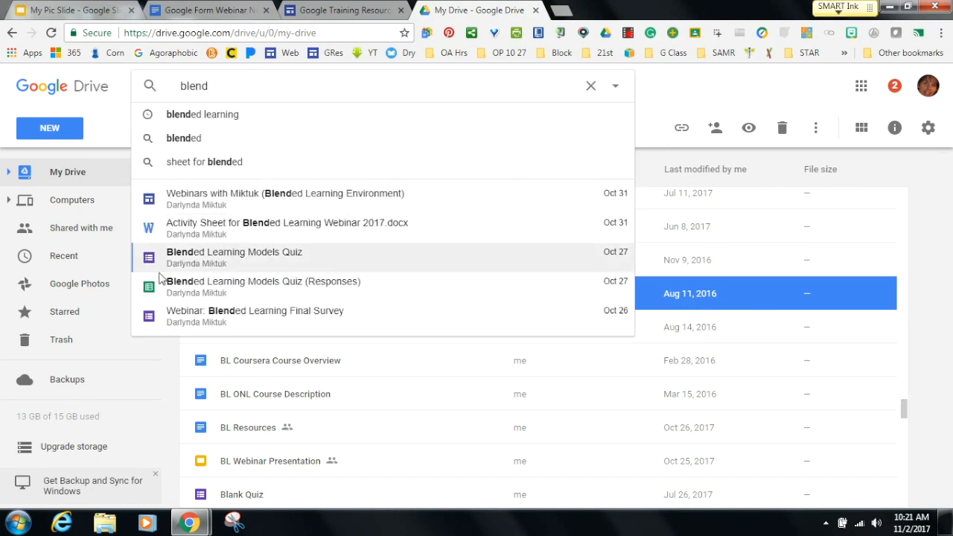
pyautogui.click(249, 265)
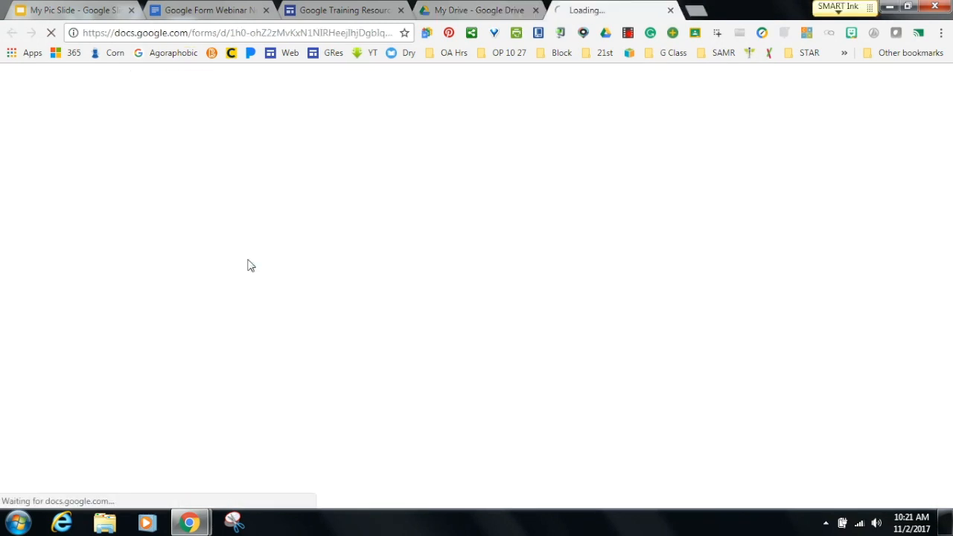
# Open the Blended Learning Models Quiz (Responses) spreadsheet from the blend search results.
pyautogui.click(457, 15)
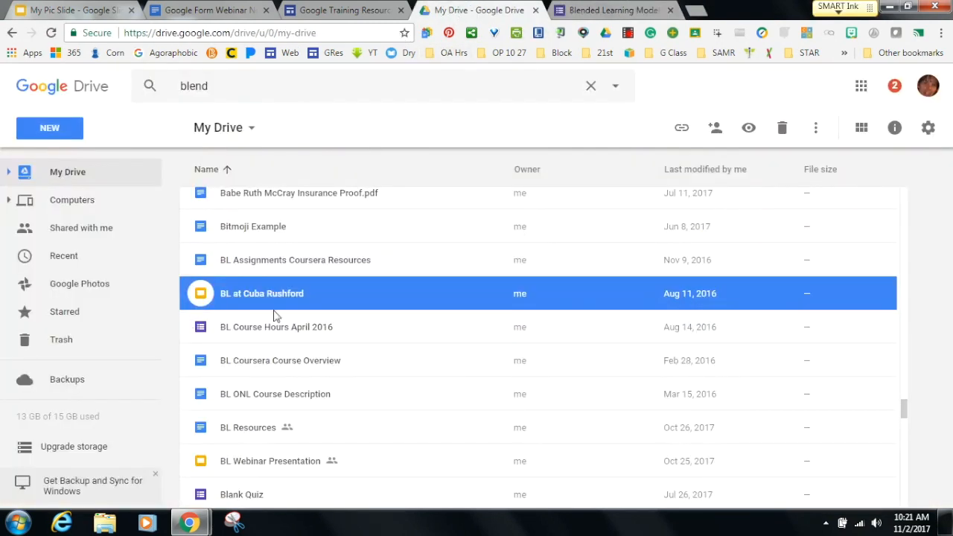
pyautogui.click(238, 86)
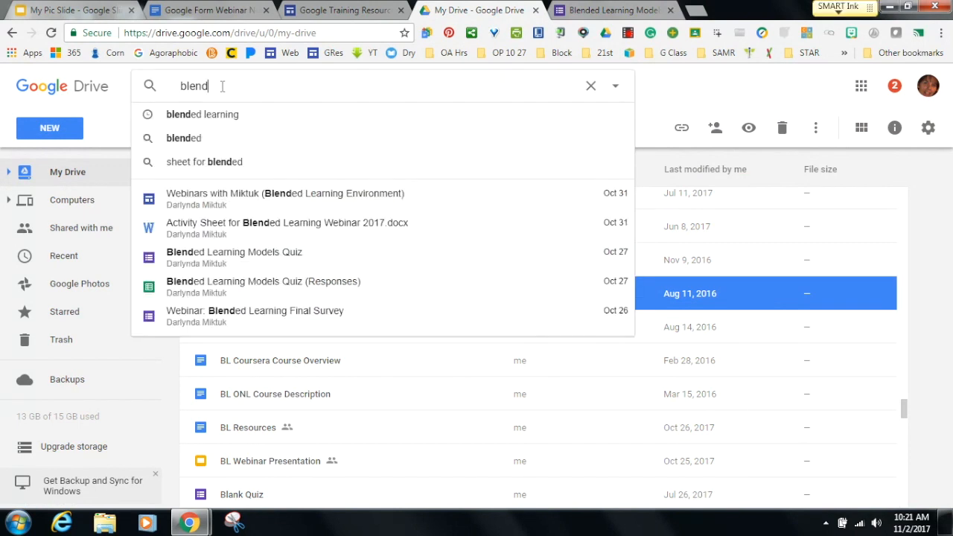
pyautogui.click(181, 298)
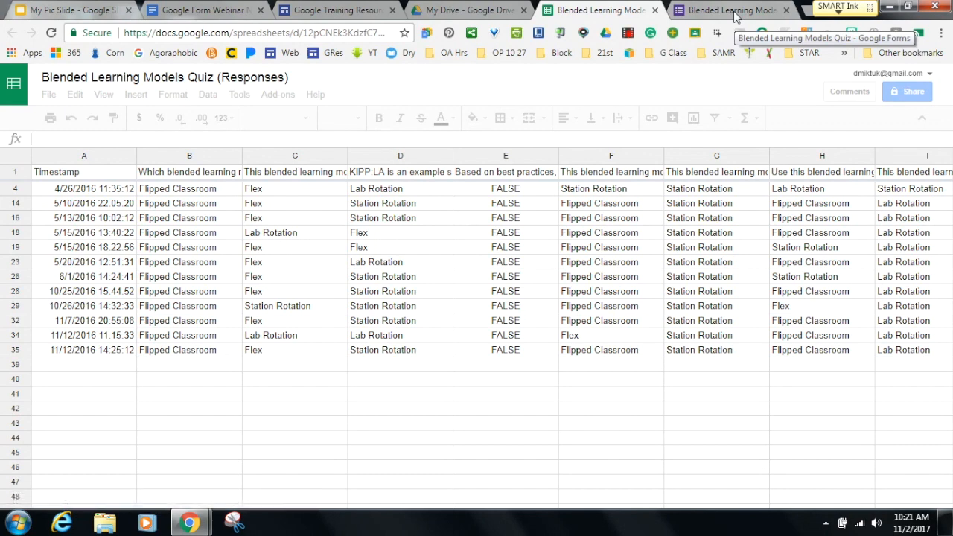
pyautogui.click(733, 12)
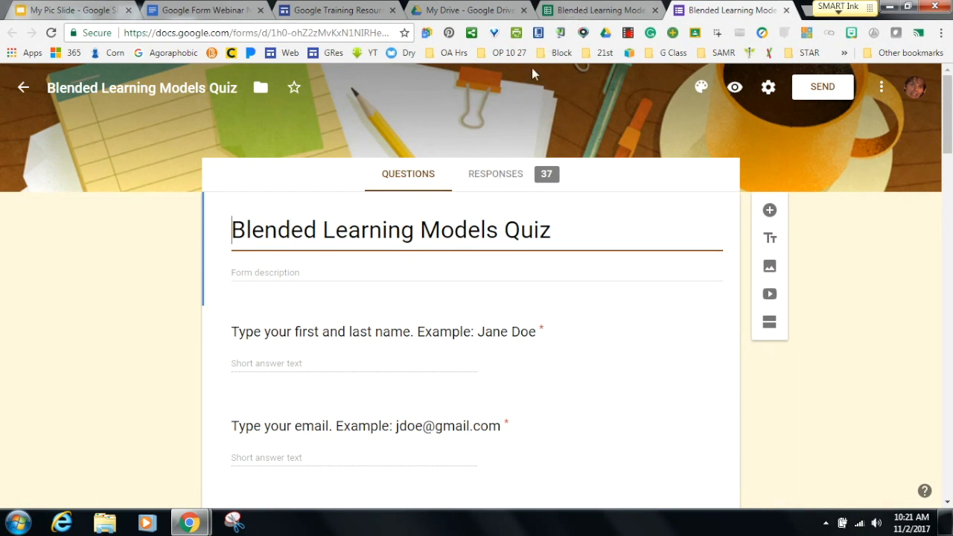
# Review the quiz's 37-response summary and open its linked Responses spreadsheet in Sheets.
pyautogui.click(506, 186)
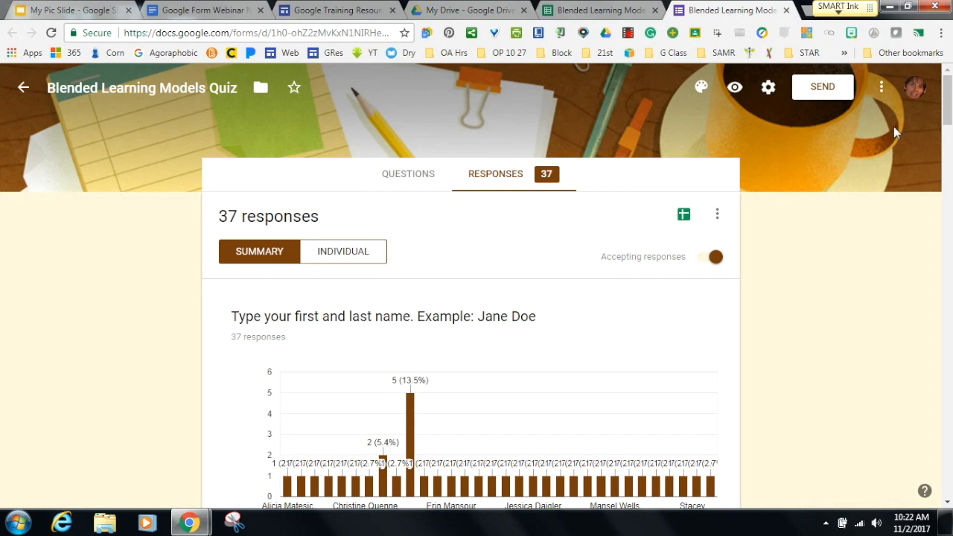
pyautogui.moveTo(947, 115)
pyautogui.mouseDown()
pyautogui.moveTo(948, 227)
pyautogui.moveTo(949, 113)
pyautogui.mouseUp()
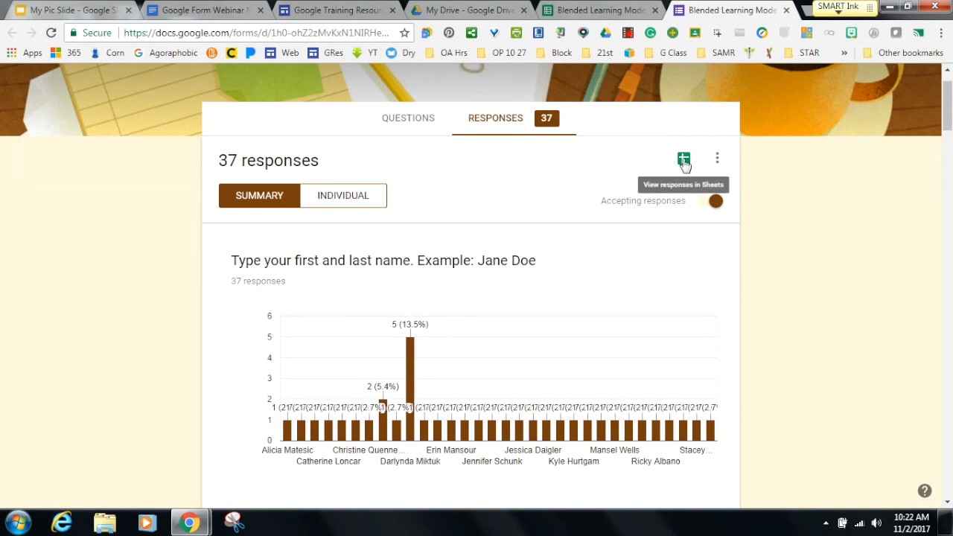
pyautogui.click(684, 160)
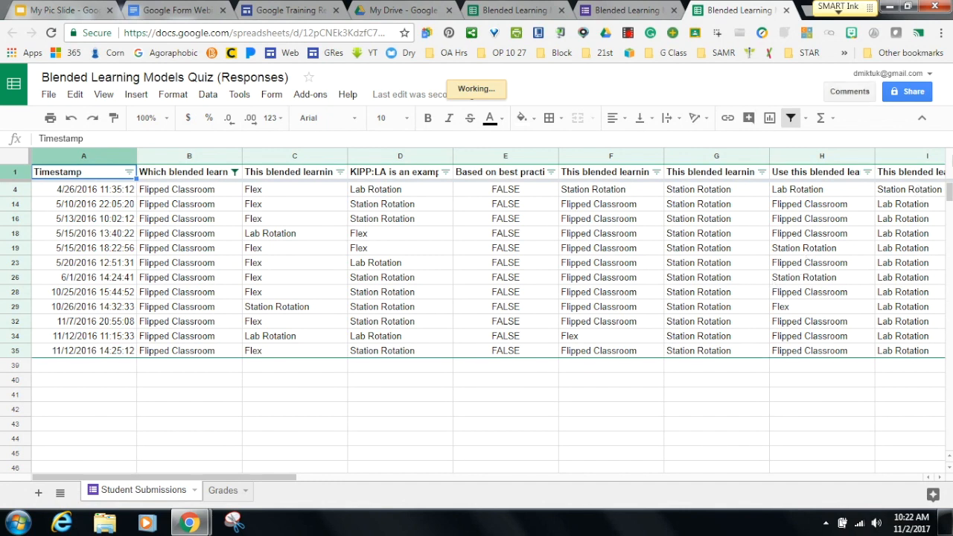
# Look over the File > Download as options without downloading anything.
pyautogui.moveTo(949, 185)
pyautogui.mouseDown()
pyautogui.moveTo(949, 210)
pyautogui.moveTo(948, 187)
pyautogui.mouseUp()
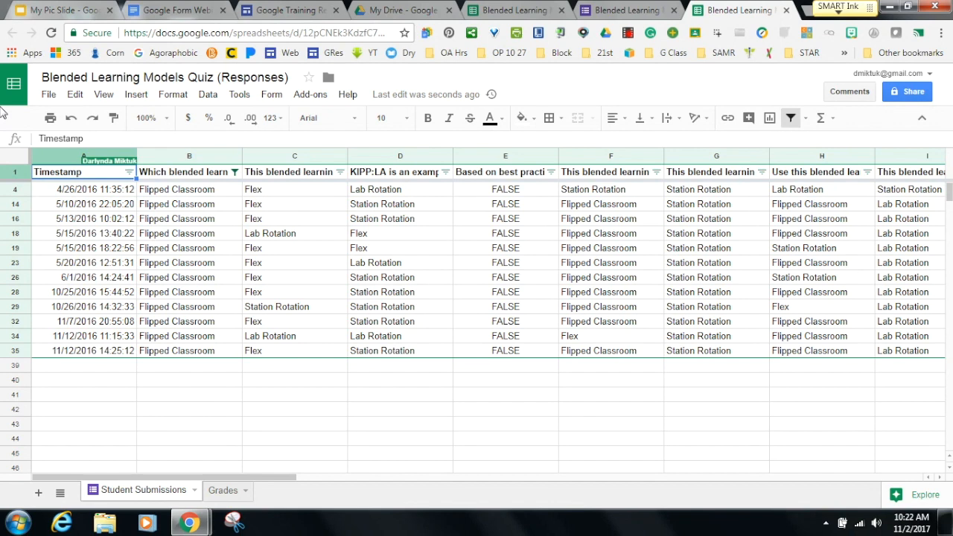
pyautogui.click(47, 99)
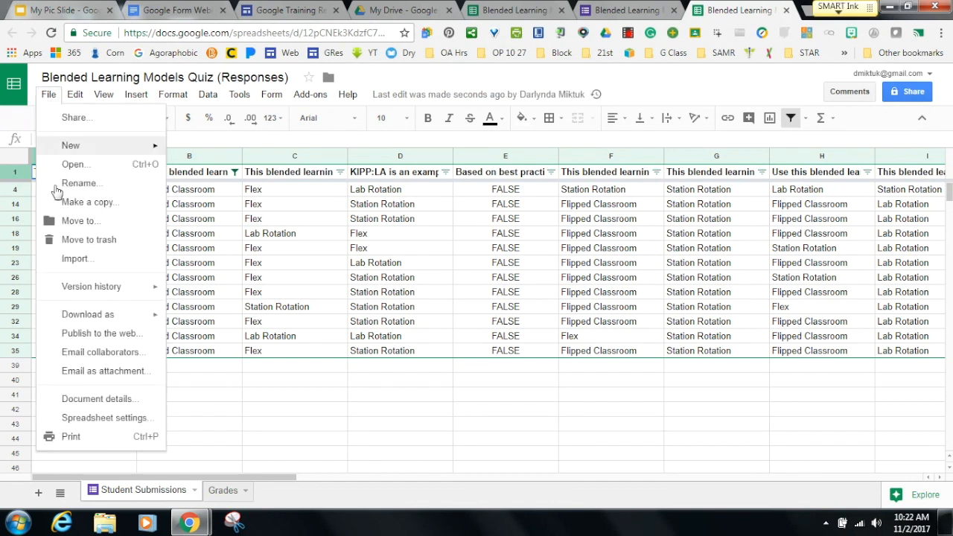
pyautogui.moveTo(78, 314)
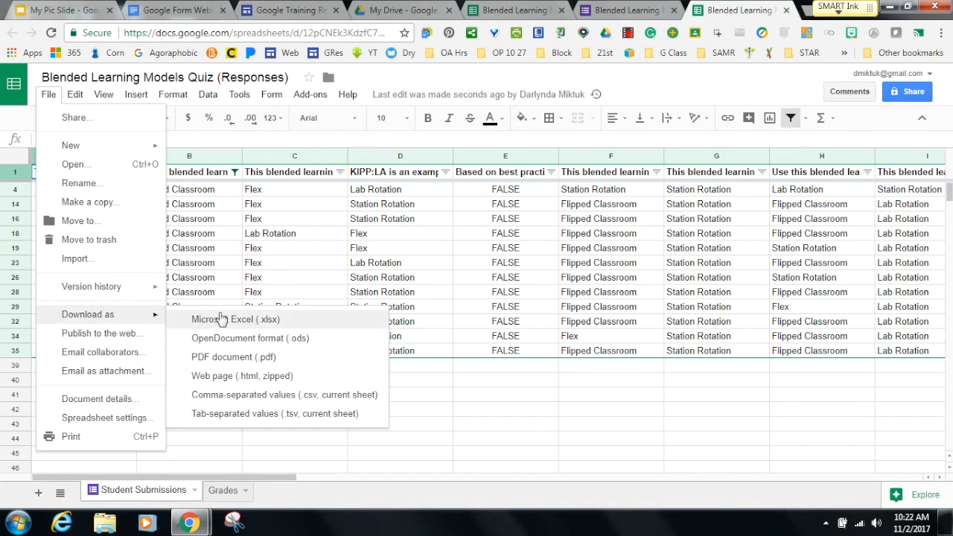
pyautogui.click(431, 410)
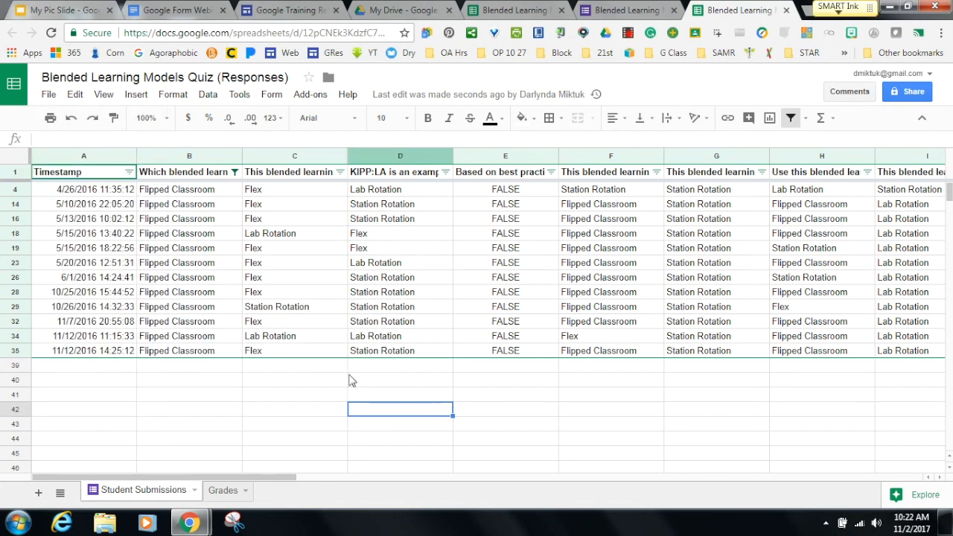
# Turn off the header-row filter so every Student Submissions response row shows.
pyautogui.click(16, 174)
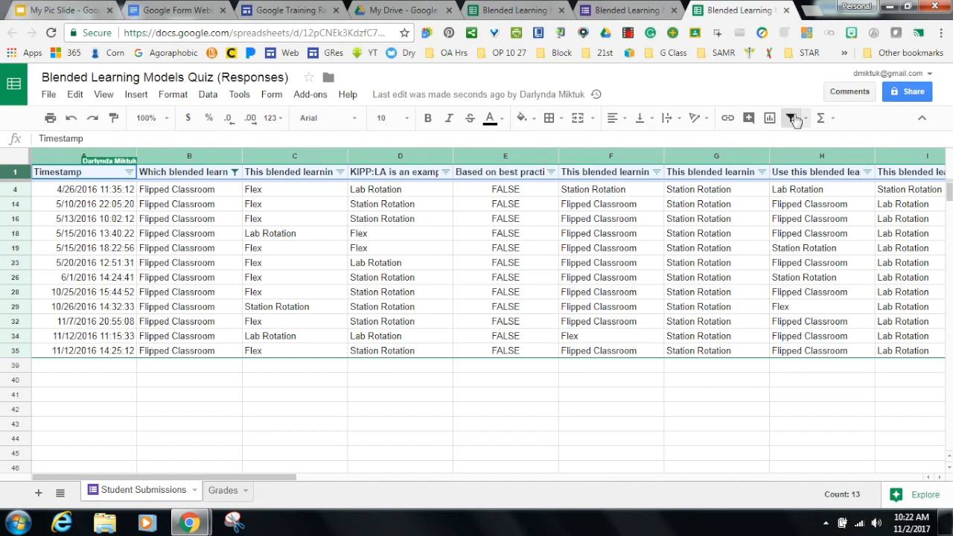
pyautogui.click(793, 120)
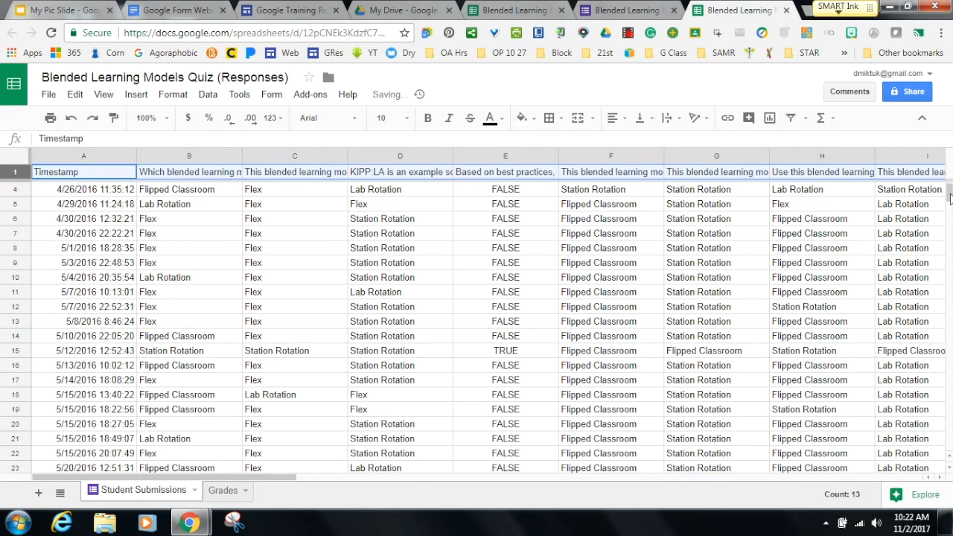
pyautogui.moveTo(949, 199)
pyautogui.mouseDown()
pyautogui.moveTo(949, 242)
pyautogui.moveTo(946, 192)
pyautogui.mouseUp()
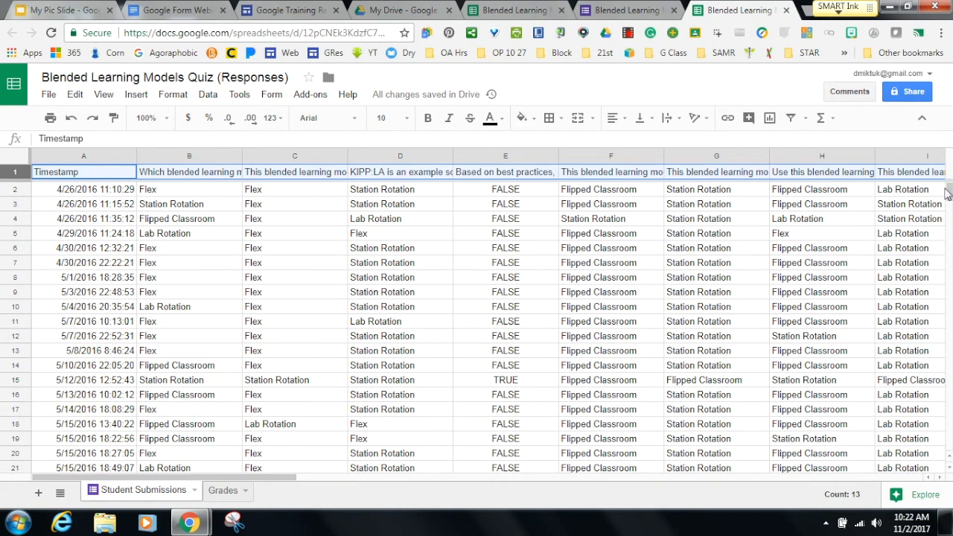
pyautogui.click(84, 278)
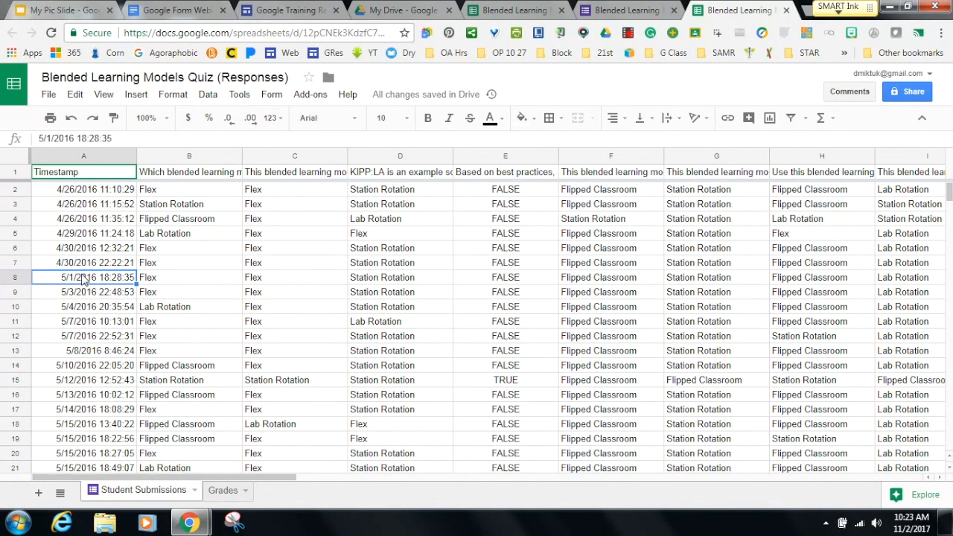
pyautogui.click(15, 172)
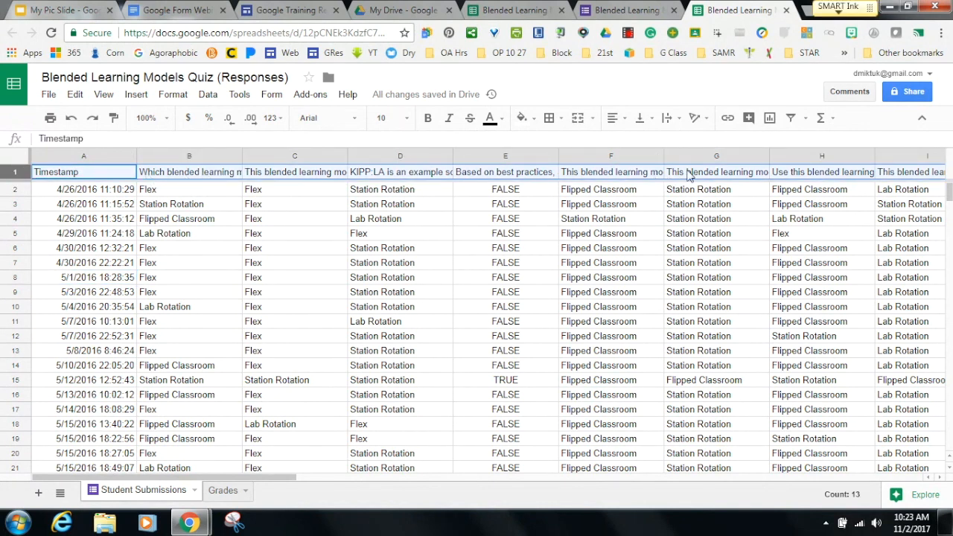
# Add header filters and limit column B to Station Rotation answers only.
pyautogui.click(791, 117)
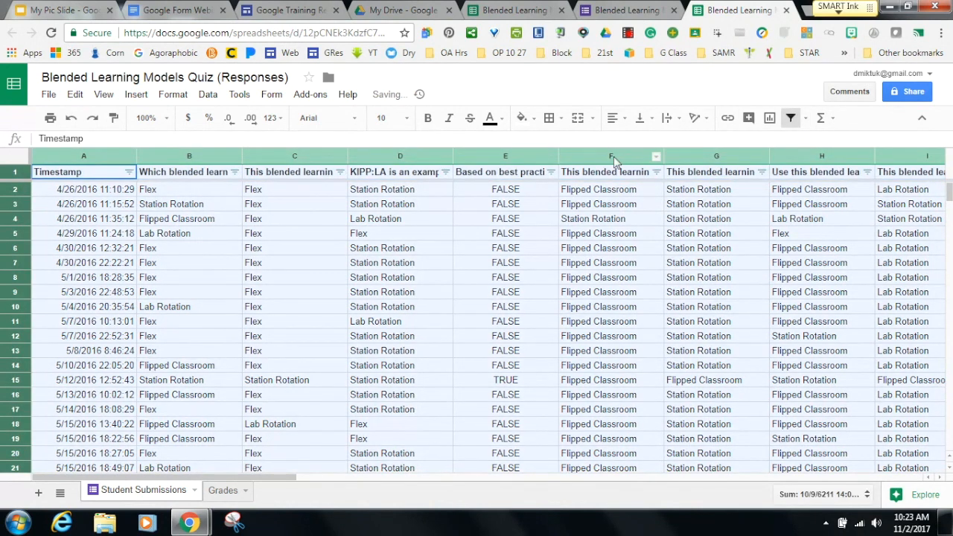
pyautogui.click(520, 139)
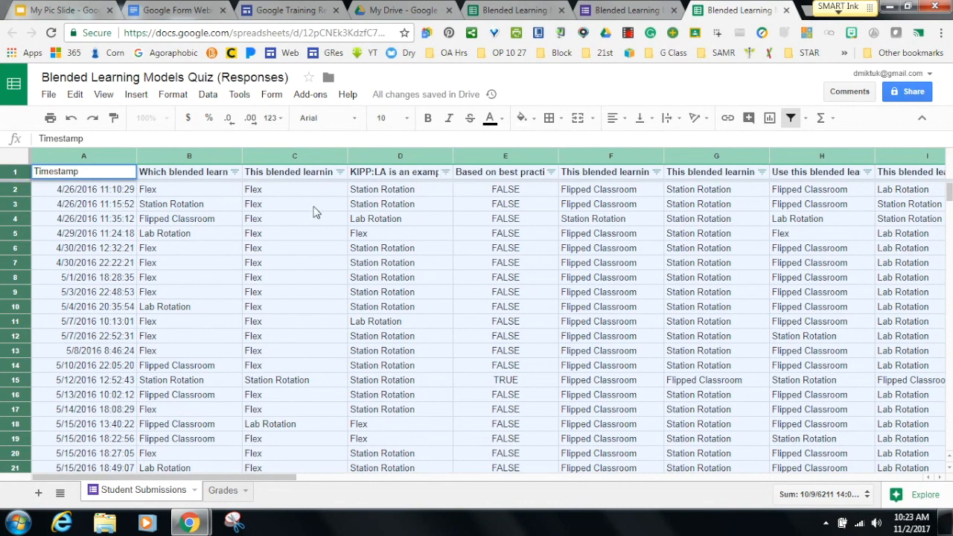
pyautogui.click(235, 172)
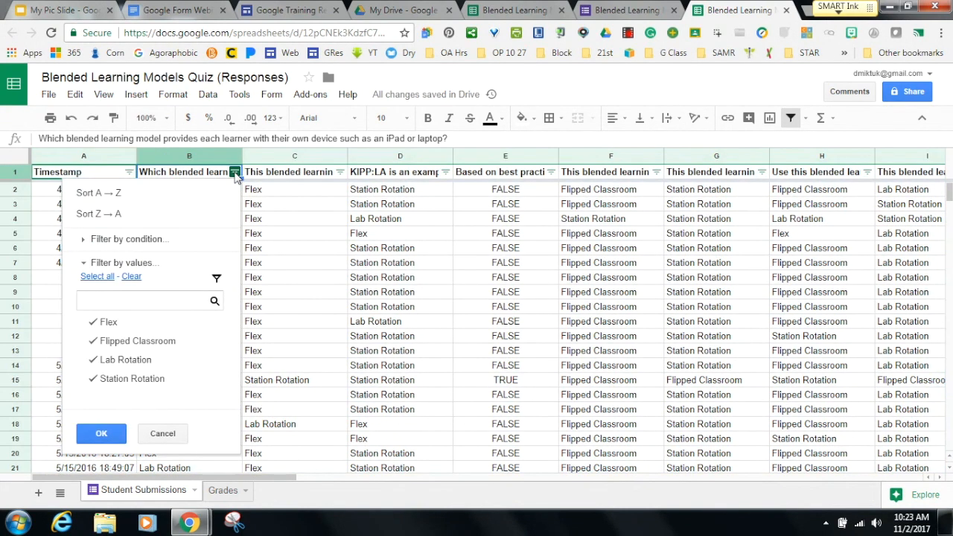
pyautogui.click(92, 360)
pyautogui.click(93, 343)
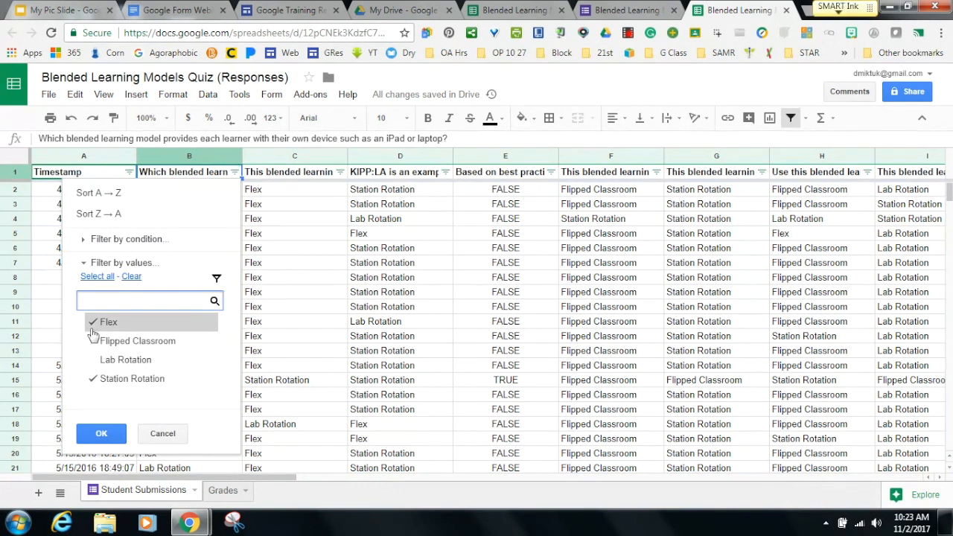
pyautogui.click(93, 323)
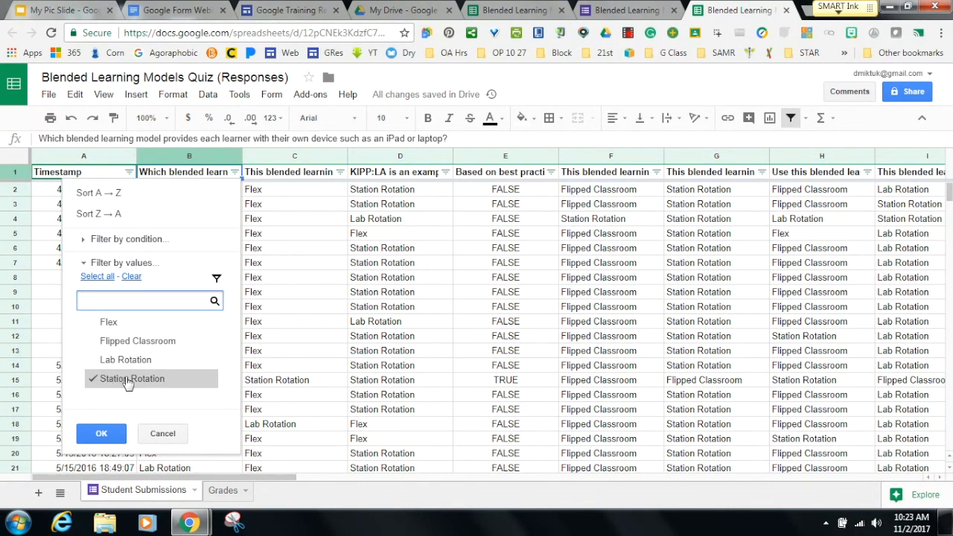
pyautogui.click(101, 436)
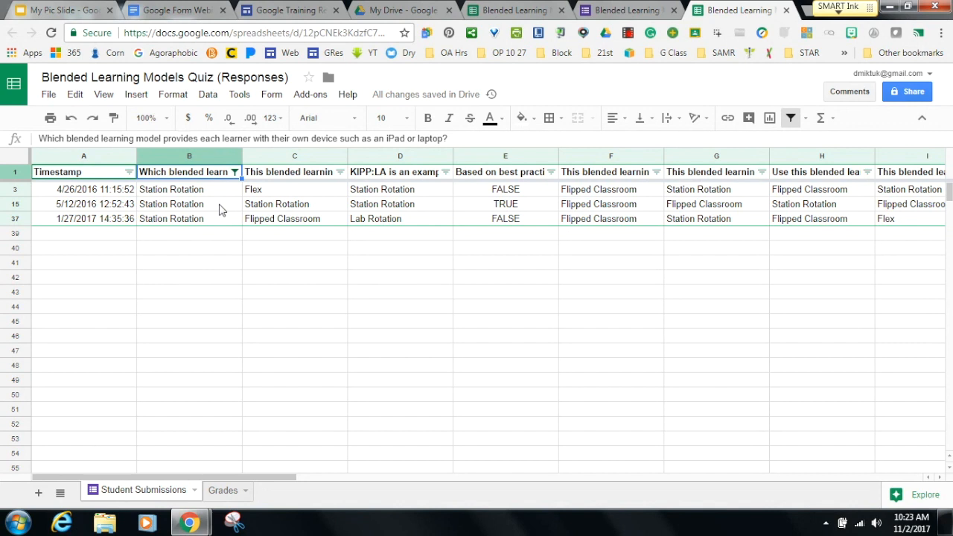
# Reset column B's filter to Select all so every answer shows again.
pyautogui.click(234, 172)
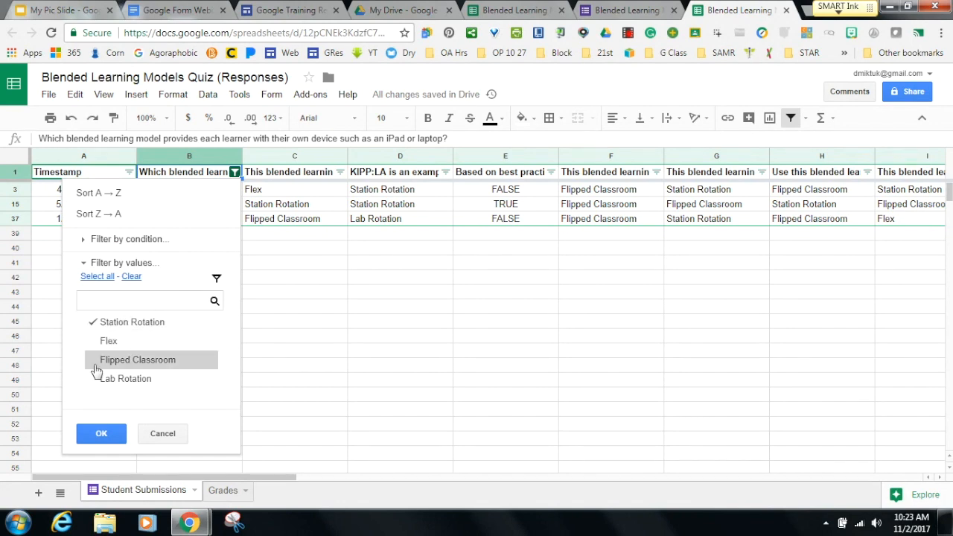
pyautogui.click(102, 278)
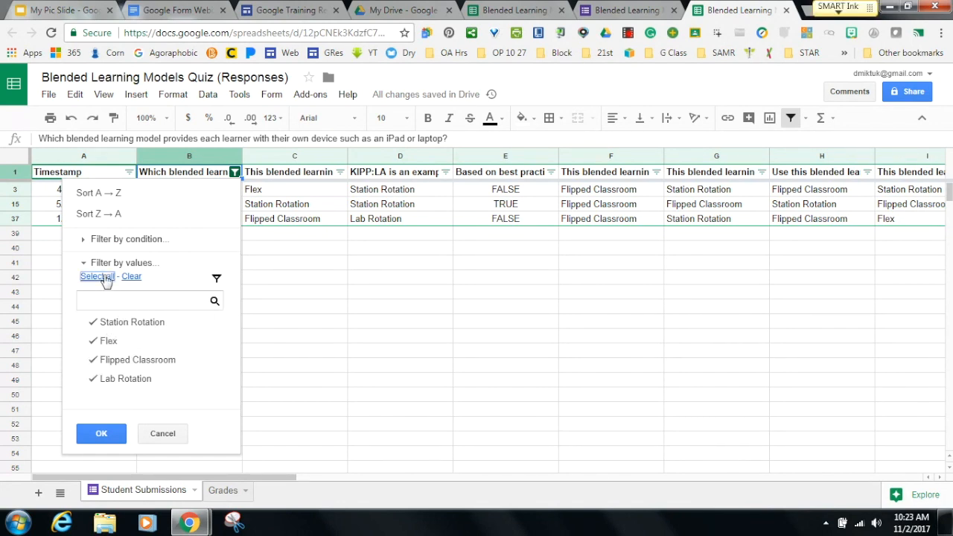
pyautogui.click(97, 435)
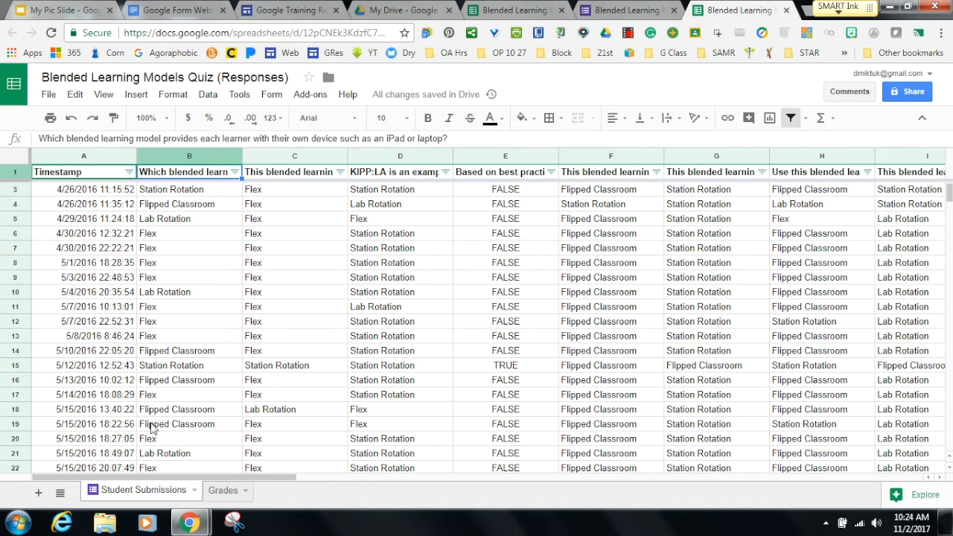
pyautogui.rightClick(313, 160)
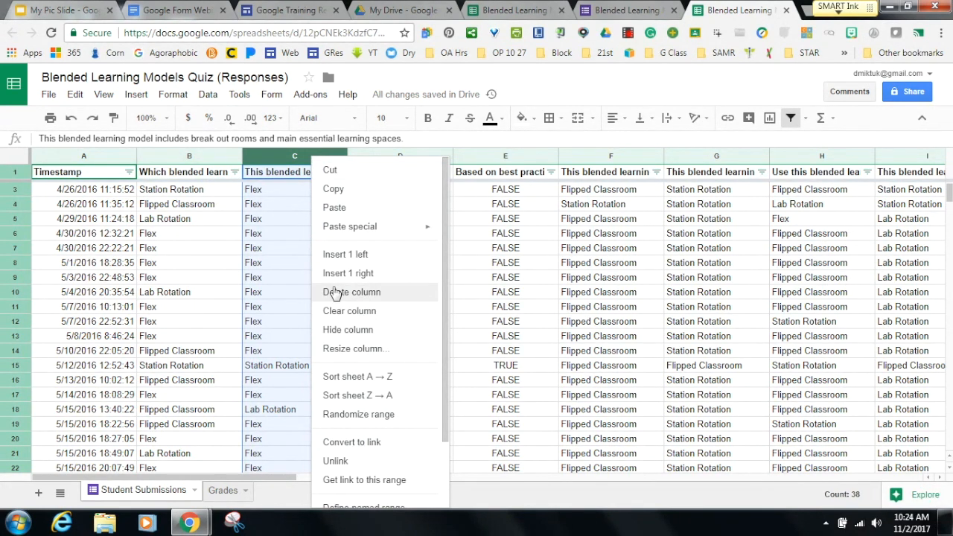
# Close column C's context menu without deleting the column.
pyautogui.click(460, 336)
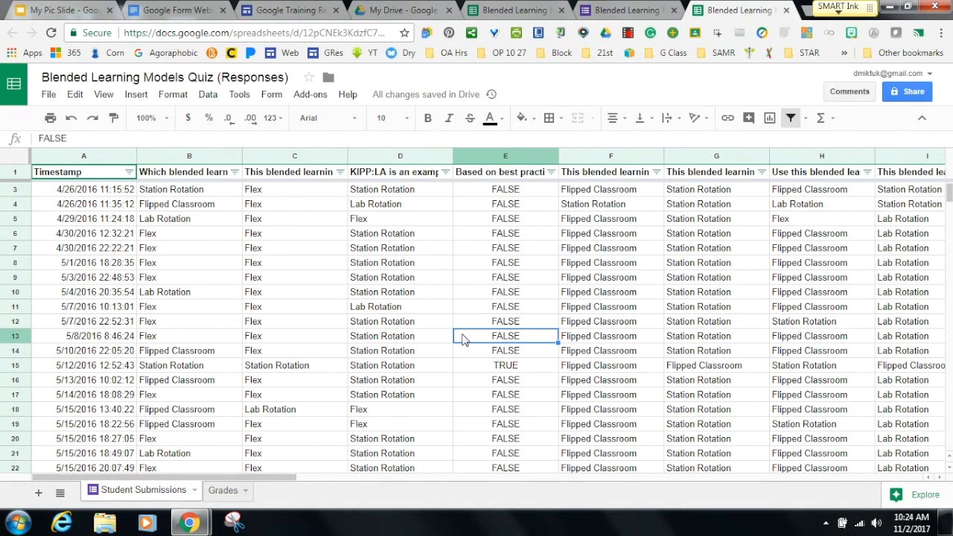
# Browse the installed add-ons: autoCrat, Doctopus, Flippity, Flubaroo, formCreator and Schedule Generator.
pyautogui.click(312, 96)
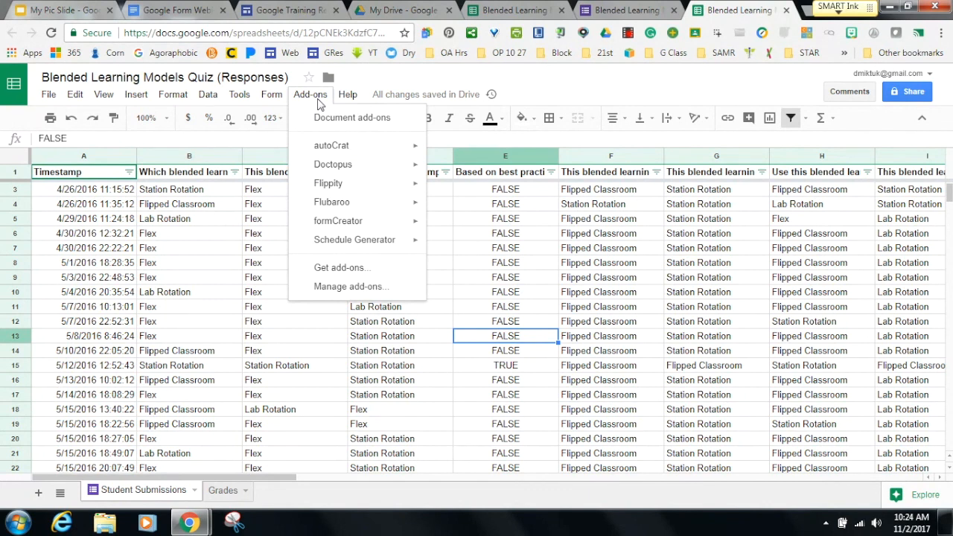
pyautogui.moveTo(329, 173)
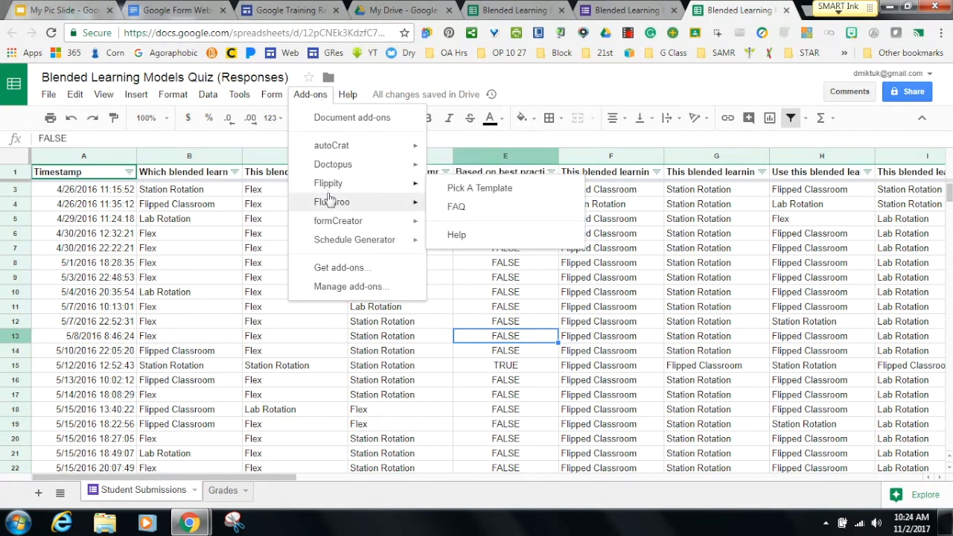
pyautogui.moveTo(330, 224)
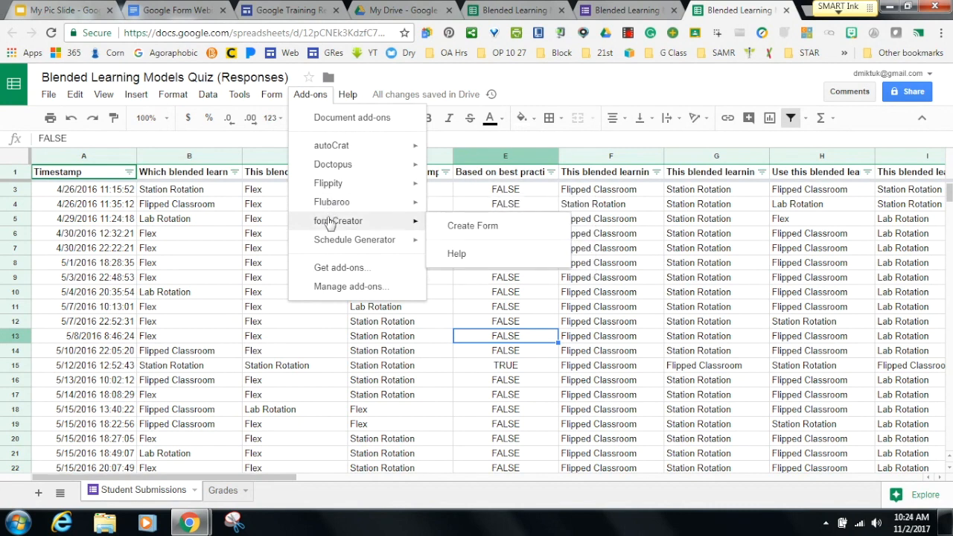
pyautogui.moveTo(330, 244)
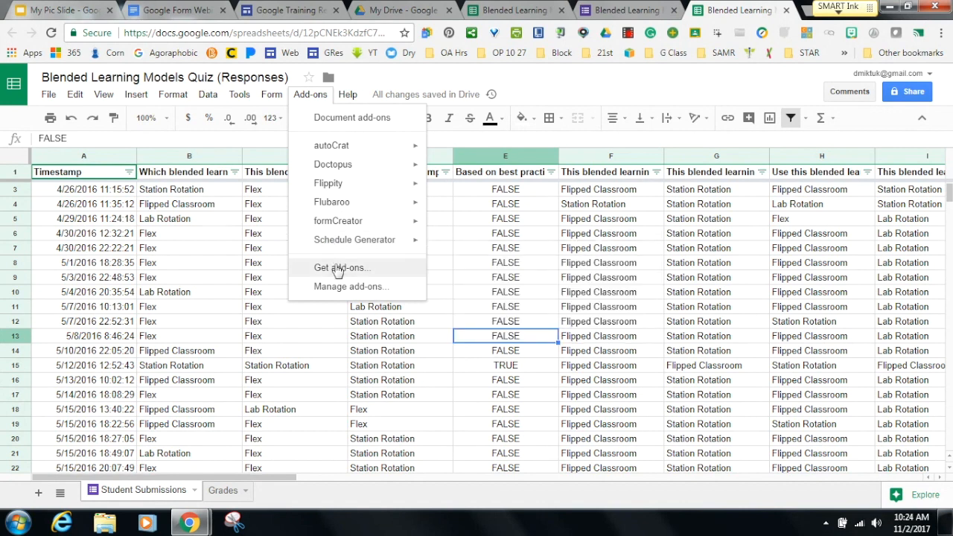
# Open Add-ons > Get add-ons and scroll the store to the already-installed autoCrat tile.
pyautogui.click(336, 268)
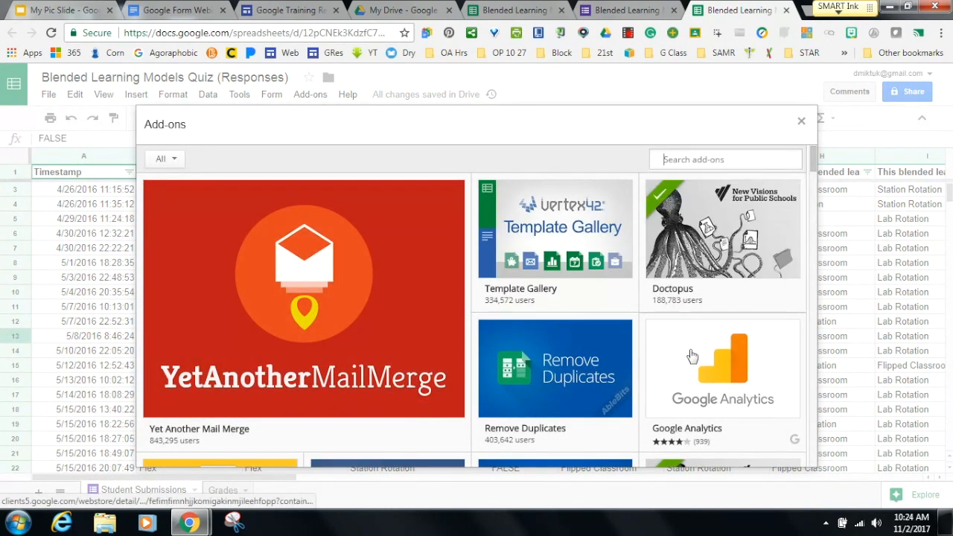
pyautogui.moveTo(689, 357)
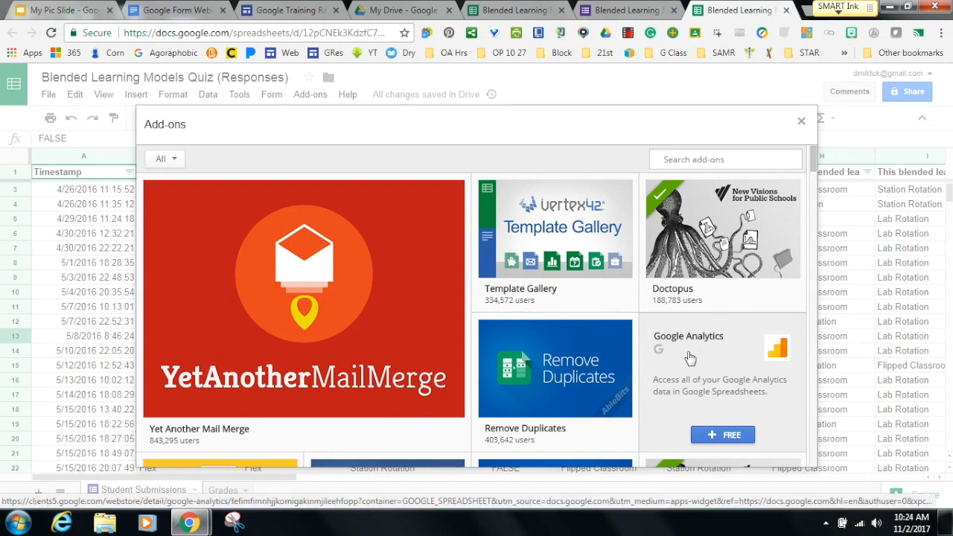
pyautogui.moveTo(677, 287)
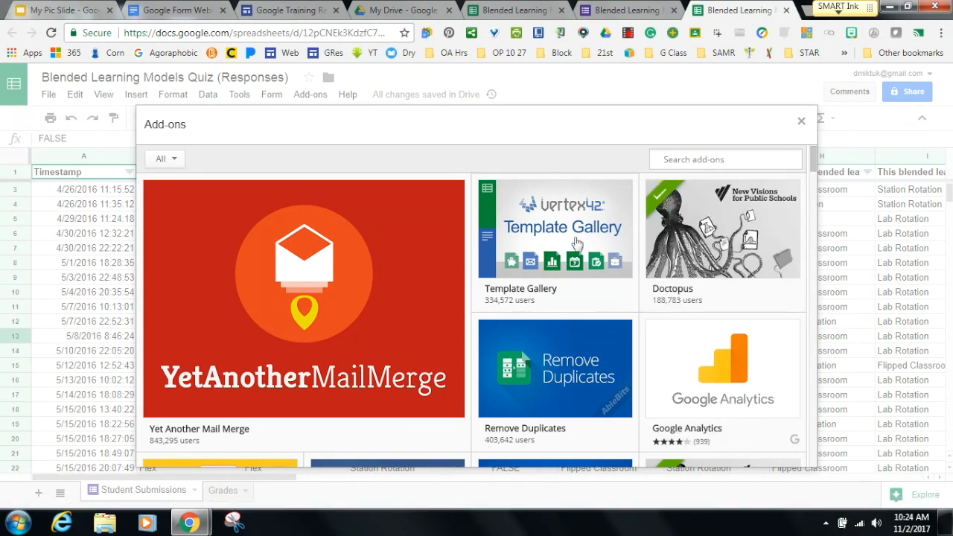
pyautogui.moveTo(577, 243)
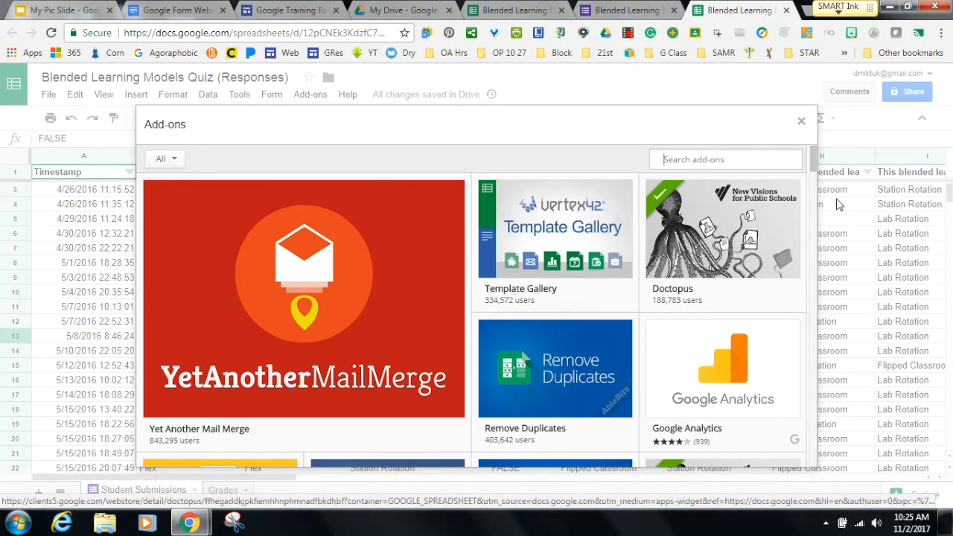
pyautogui.moveTo(814, 165); pyautogui.dragTo(814, 171)
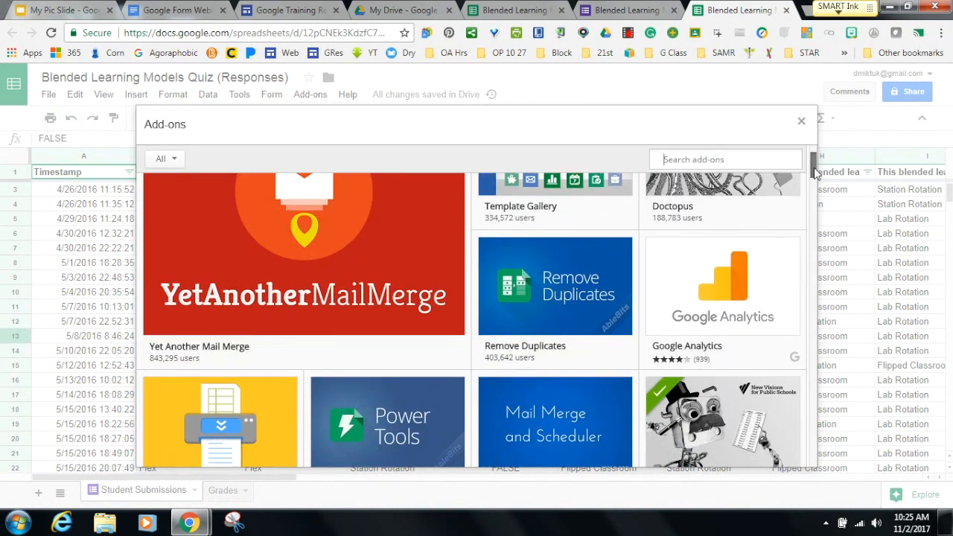
pyautogui.moveTo(814, 171); pyautogui.dragTo(814, 179)
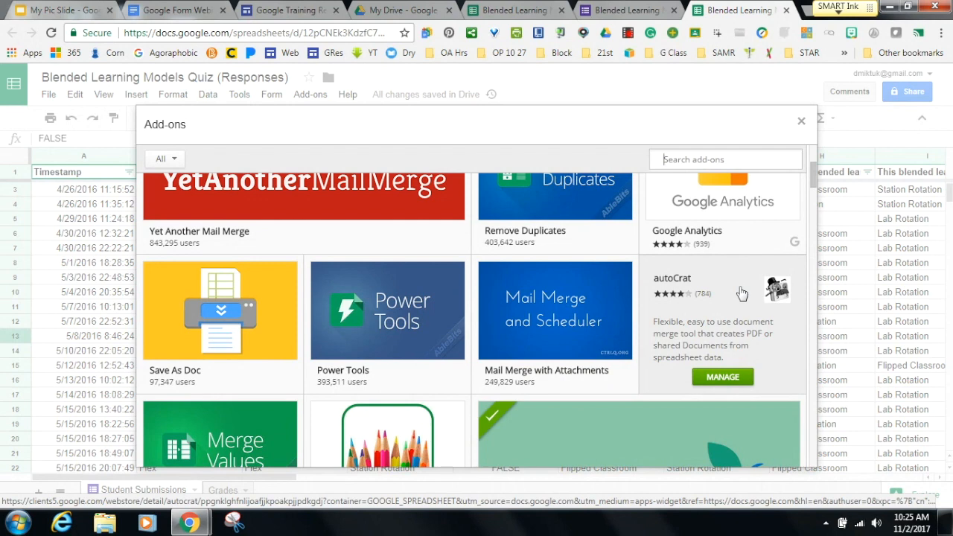
pyautogui.moveTo(815, 171)
pyautogui.mouseDown()
pyautogui.moveTo(815, 185)
pyautogui.moveTo(815, 173)
pyautogui.mouseUp()
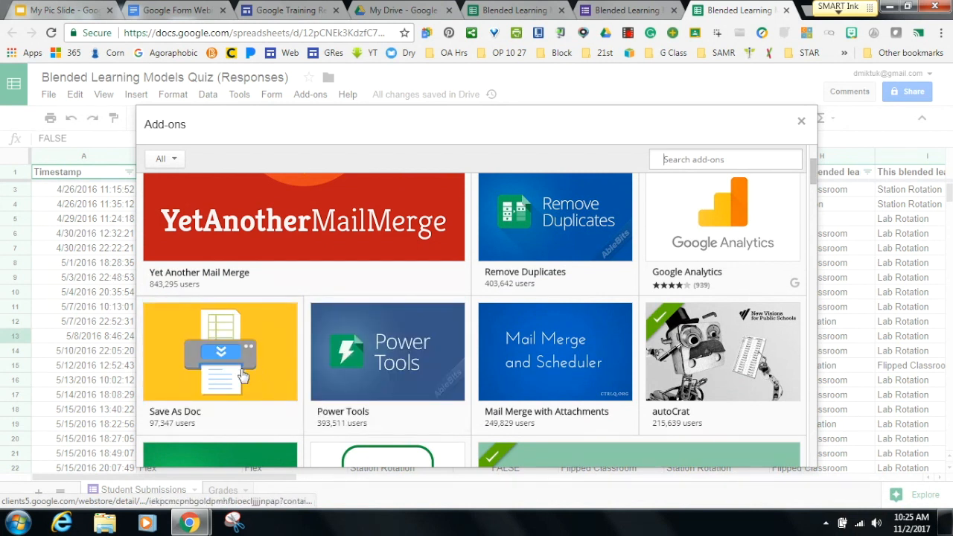
pyautogui.moveTo(225, 381)
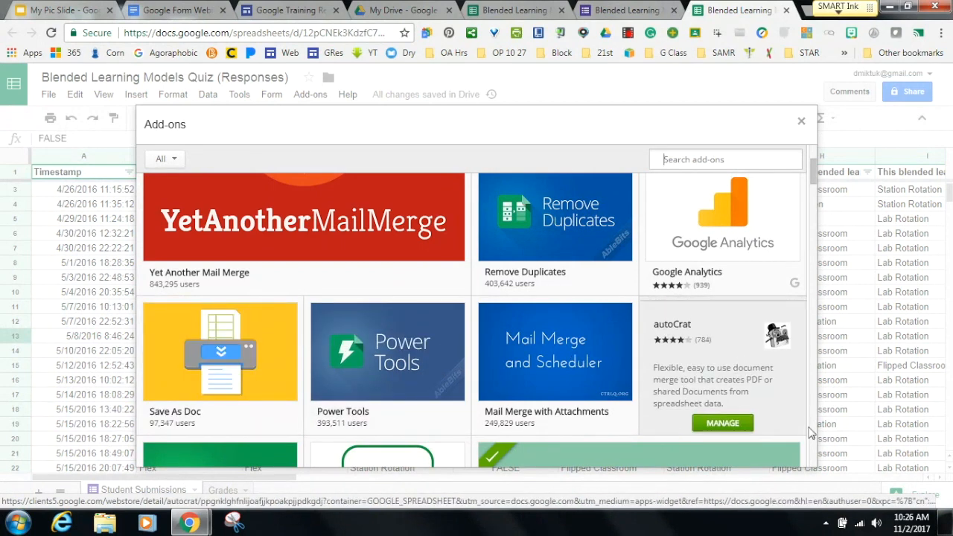
pyautogui.moveTo(815, 172); pyautogui.dragTo(816, 188)
pyautogui.scroll(-4, 814, 189)
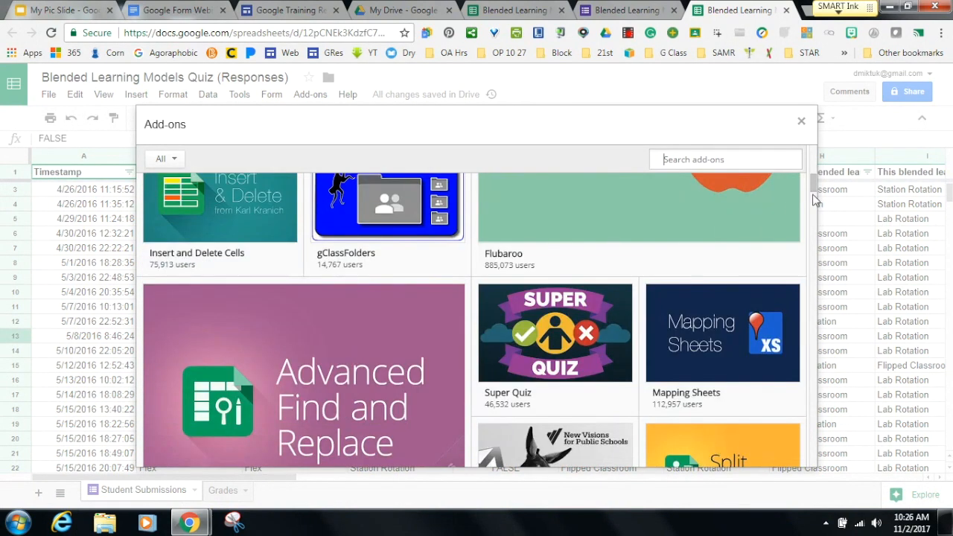
pyautogui.scroll(4, 812, 183)
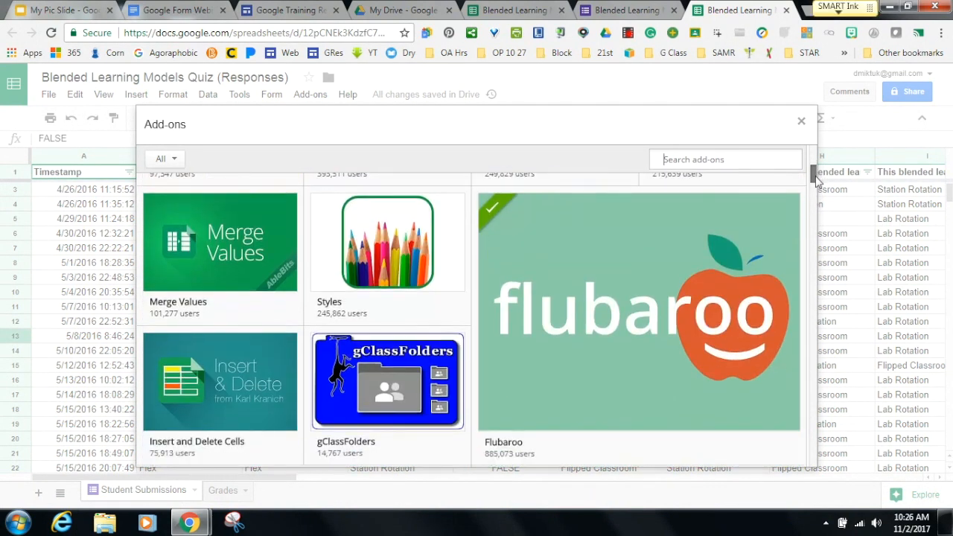
pyautogui.moveTo(622, 304)
pyautogui.scroll(-1, 815, 179)
pyautogui.moveTo(815, 179); pyautogui.dragTo(813, 190)
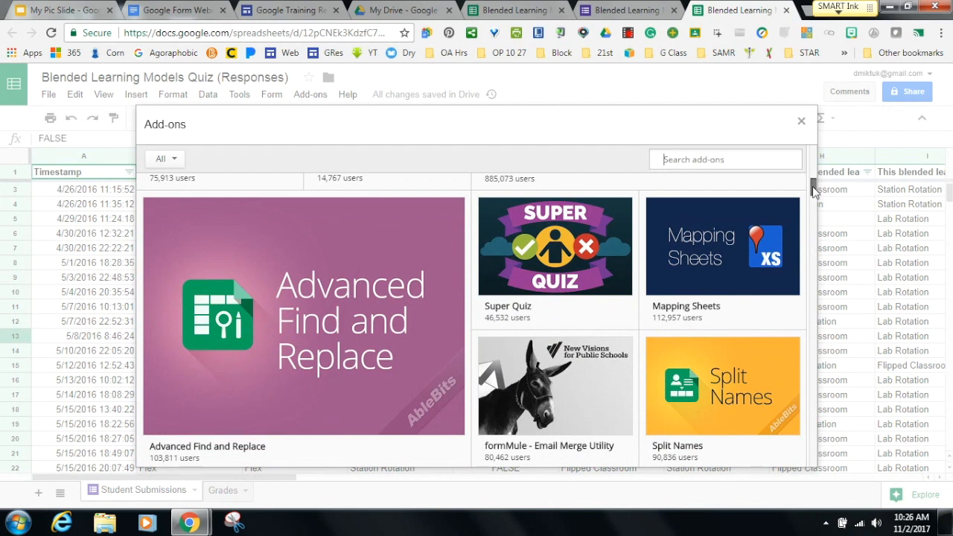
pyautogui.moveTo(813, 190); pyautogui.dragTo(813, 195)
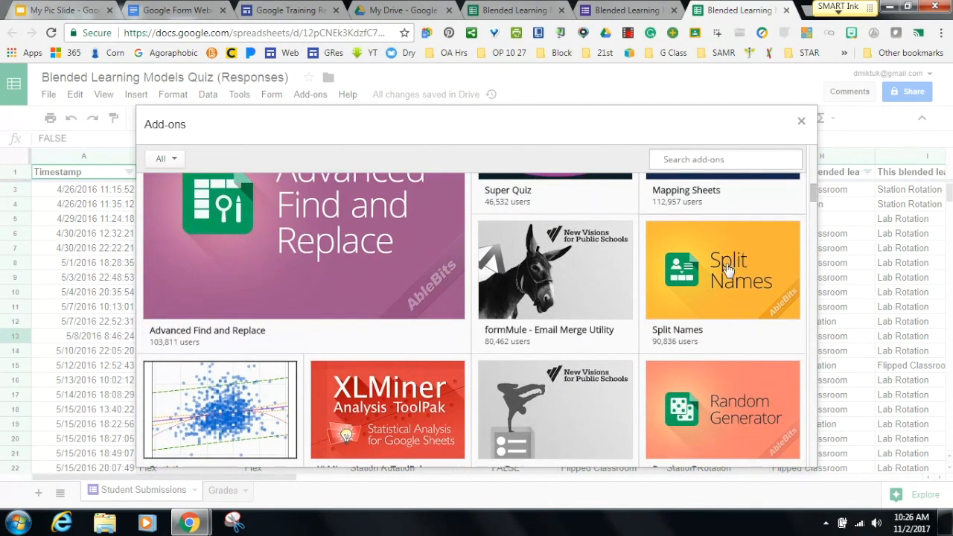
pyautogui.moveTo(728, 269)
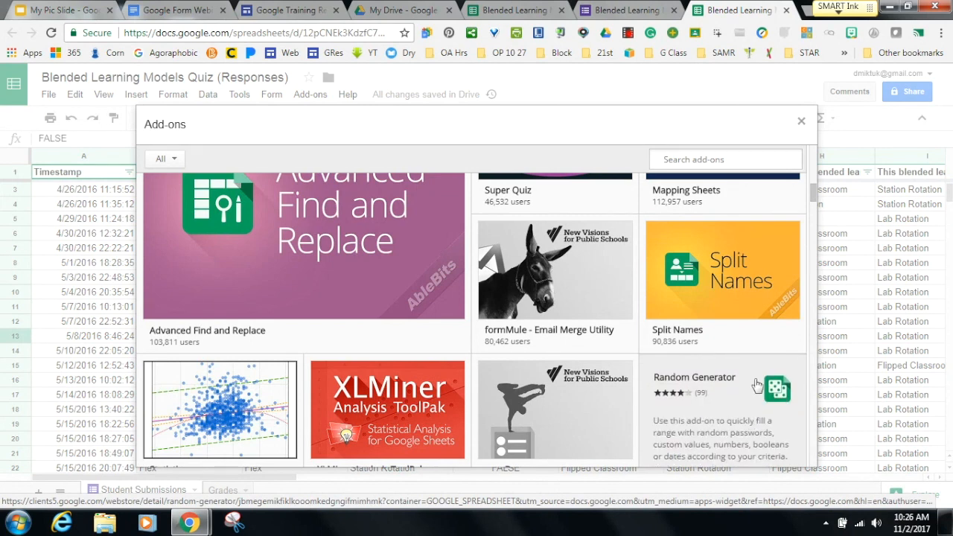
pyautogui.moveTo(813, 195)
pyautogui.mouseDown()
pyautogui.moveTo(813, 214)
pyautogui.moveTo(813, 202)
pyautogui.mouseUp()
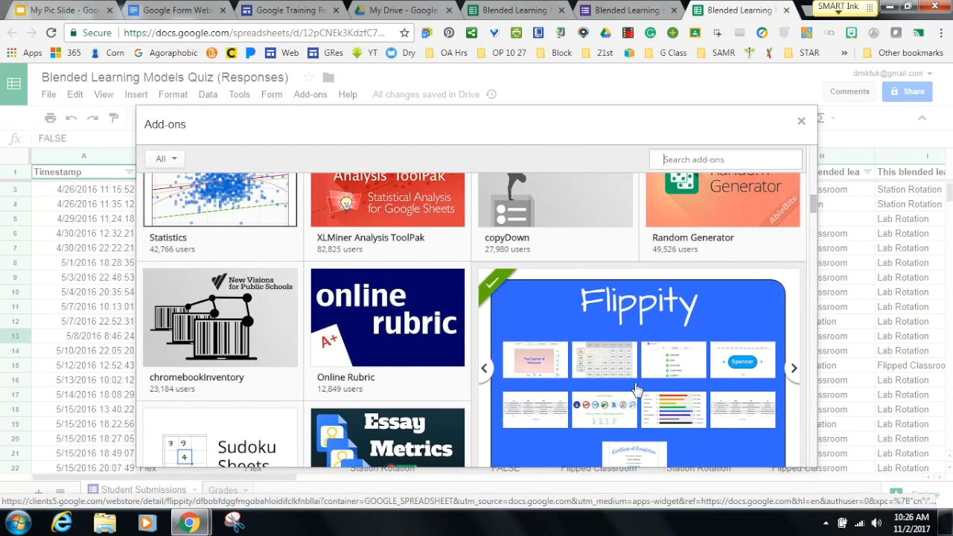
pyautogui.click(791, 370)
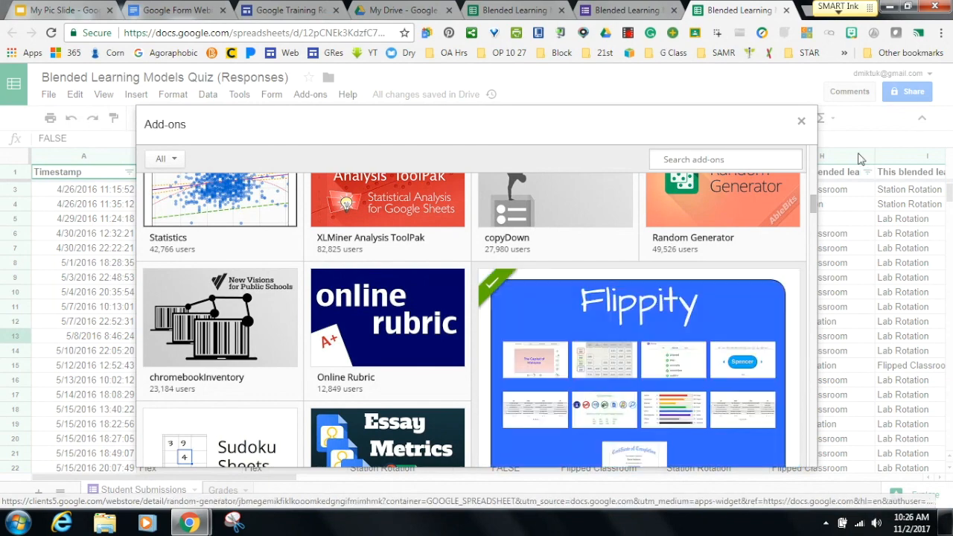
pyautogui.moveTo(813, 208); pyautogui.dragTo(800, 172)
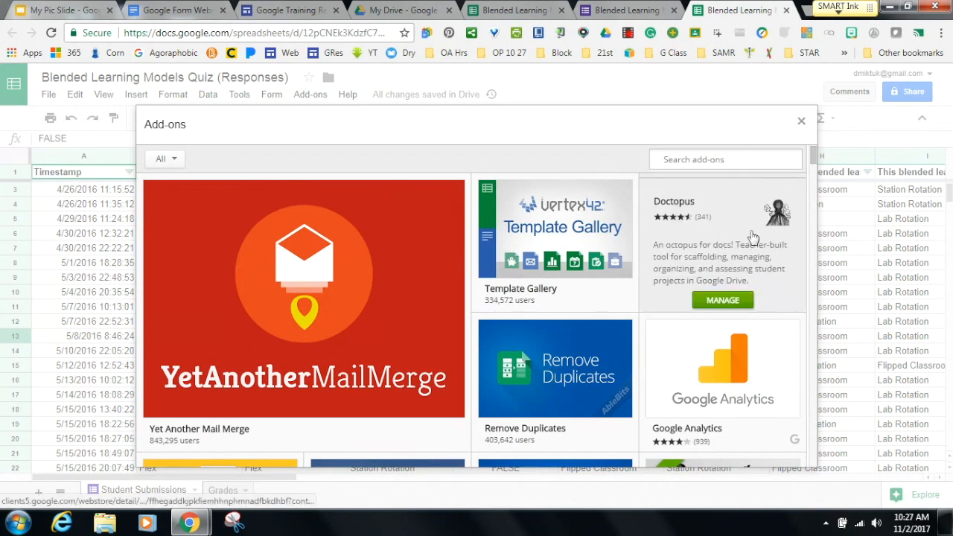
pyautogui.moveTo(559, 366)
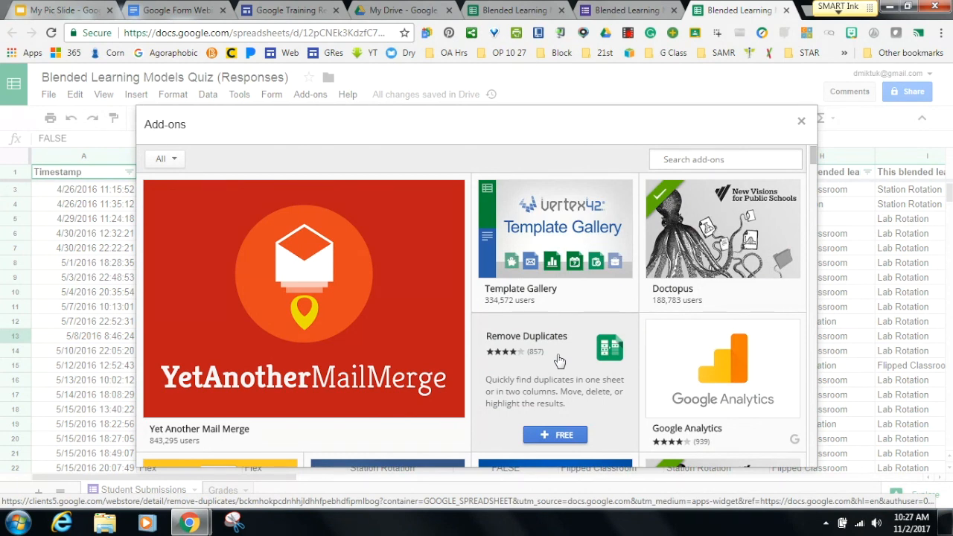
# Install the free Remove Duplicates add-on and grant it spreadsheet access.
pyautogui.click(547, 436)
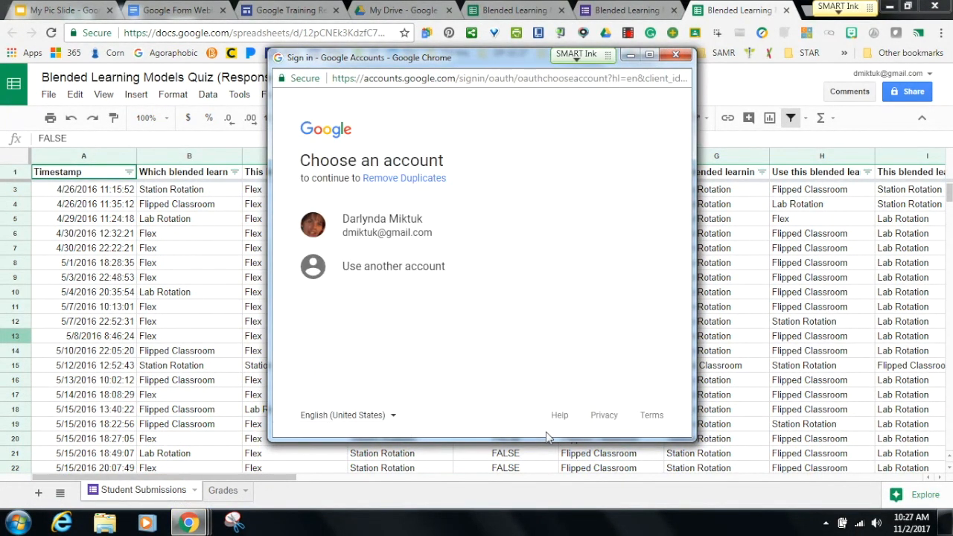
pyautogui.click(391, 219)
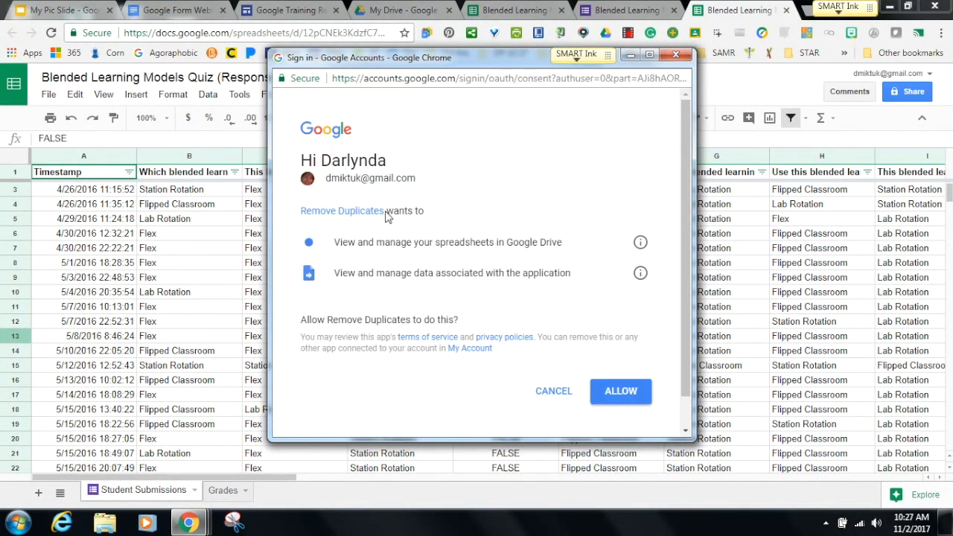
pyautogui.click(622, 399)
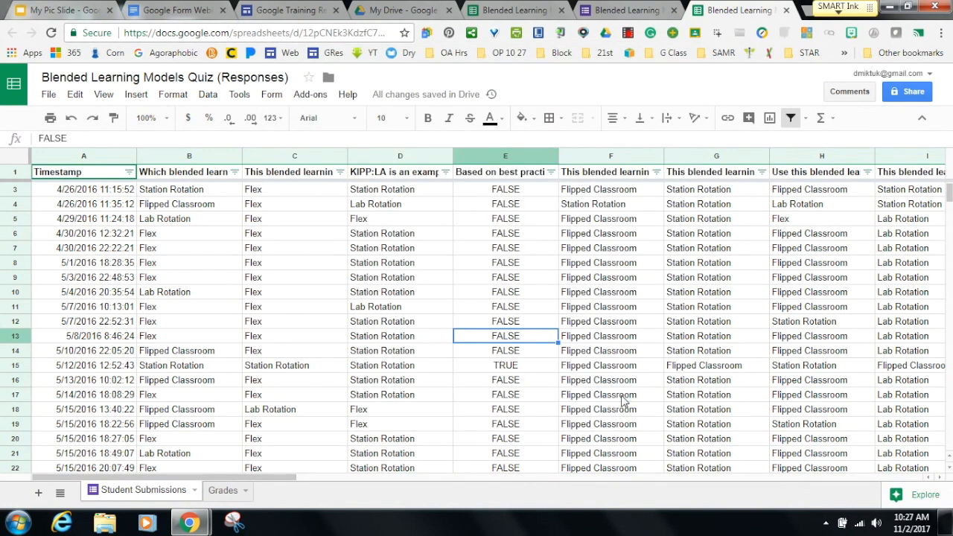
# Launch Remove Duplicates' Compare columns or sheets dialog, then close it.
pyautogui.click(308, 95)
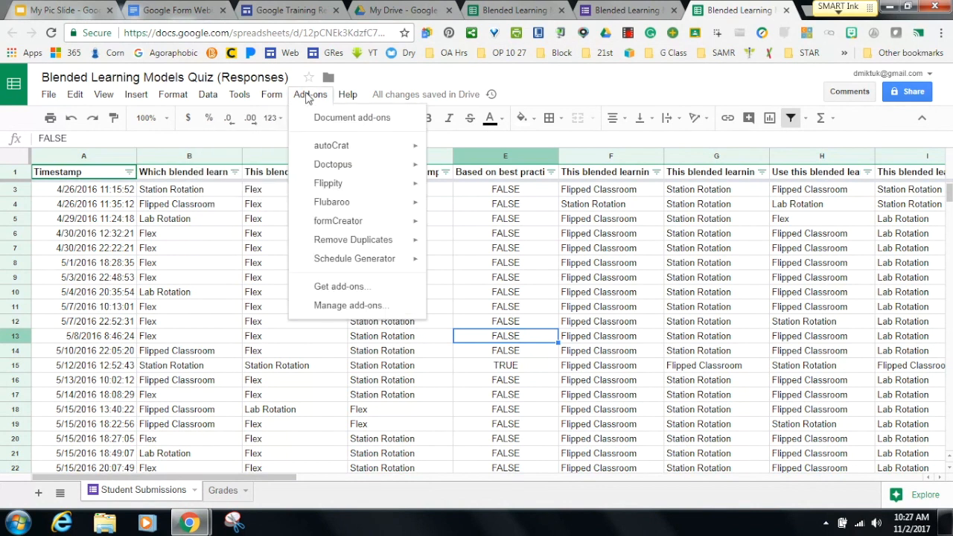
pyautogui.moveTo(314, 145)
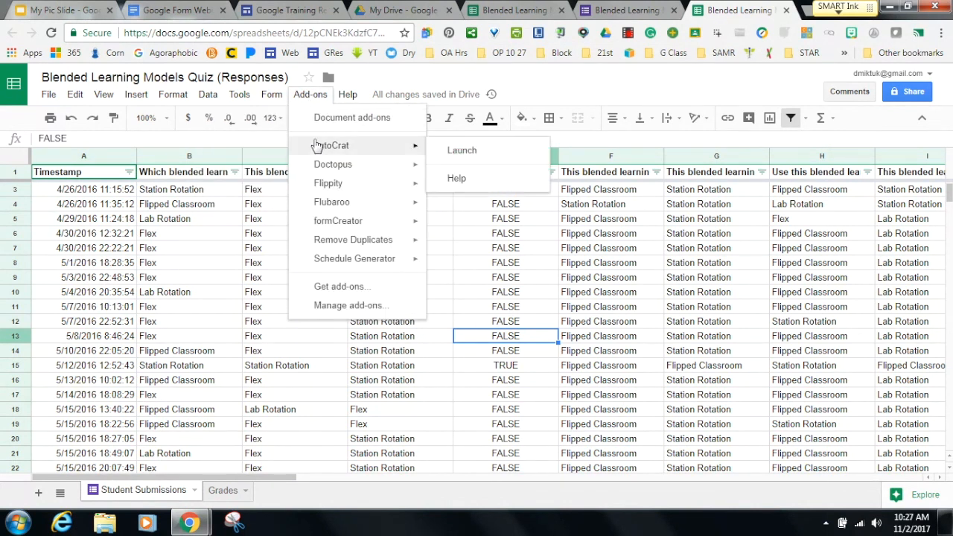
pyautogui.moveTo(336, 240)
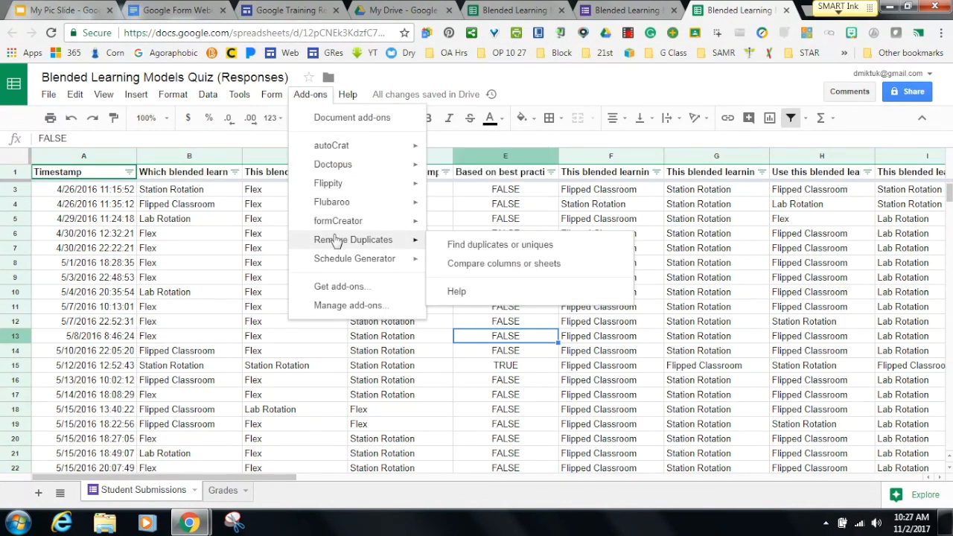
pyautogui.click(459, 263)
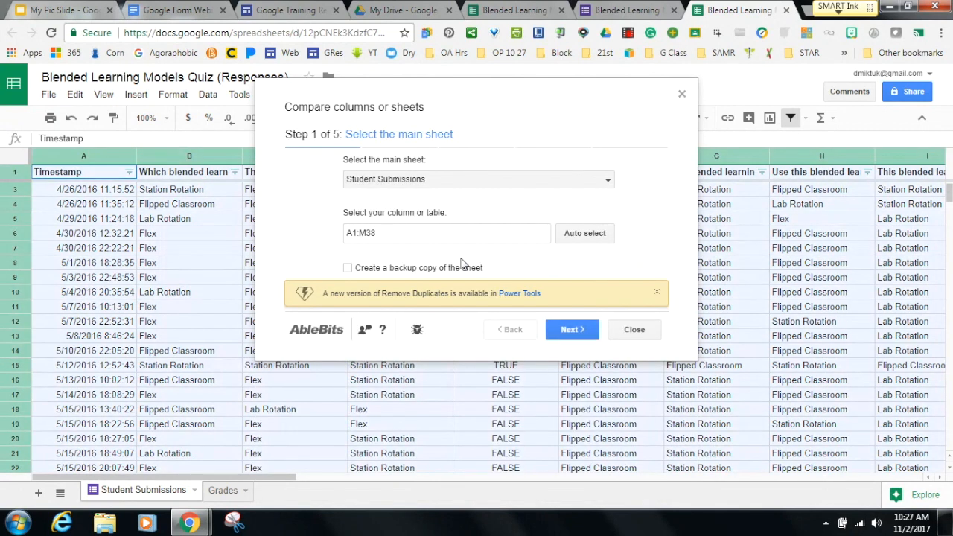
pyautogui.click(682, 94)
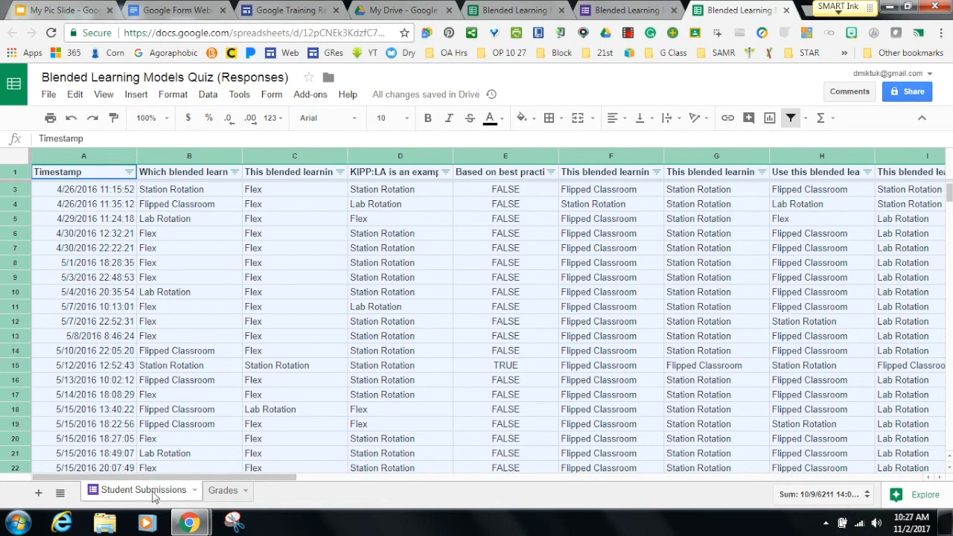
# On the Grades sheet, scroll to row 45's per-question percentages and expand header cell J8.
pyautogui.click(219, 492)
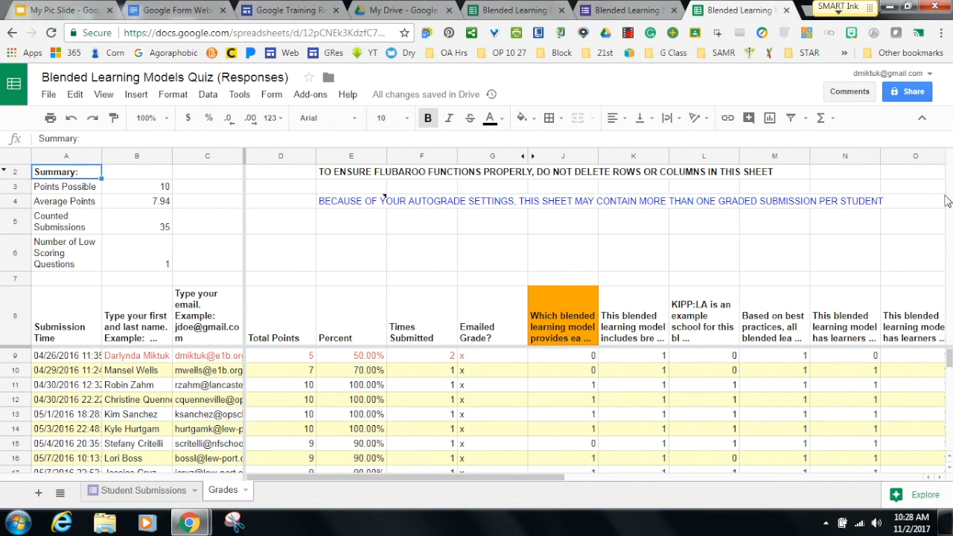
pyautogui.moveTo(949, 360); pyautogui.dragTo(949, 362)
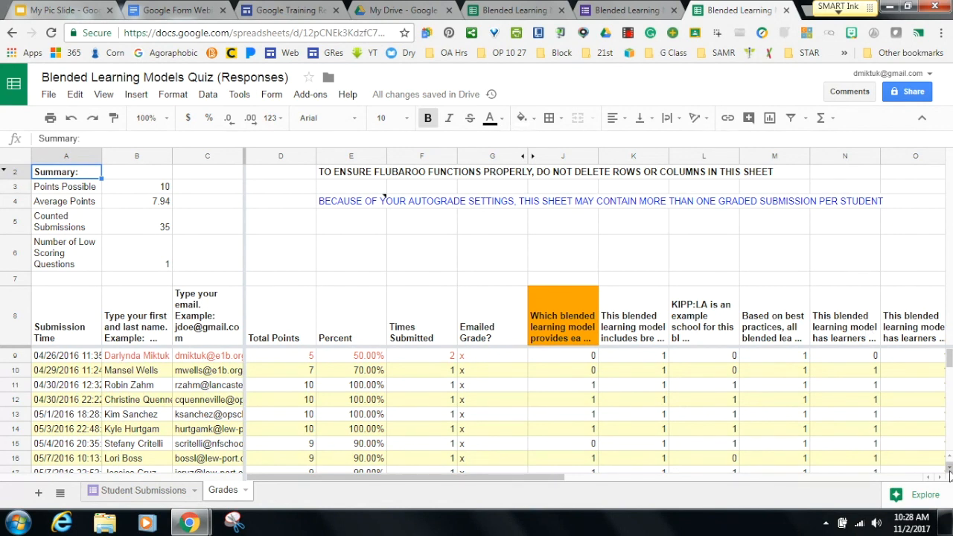
pyautogui.moveTo(949, 474); pyautogui.dragTo(949, 474)
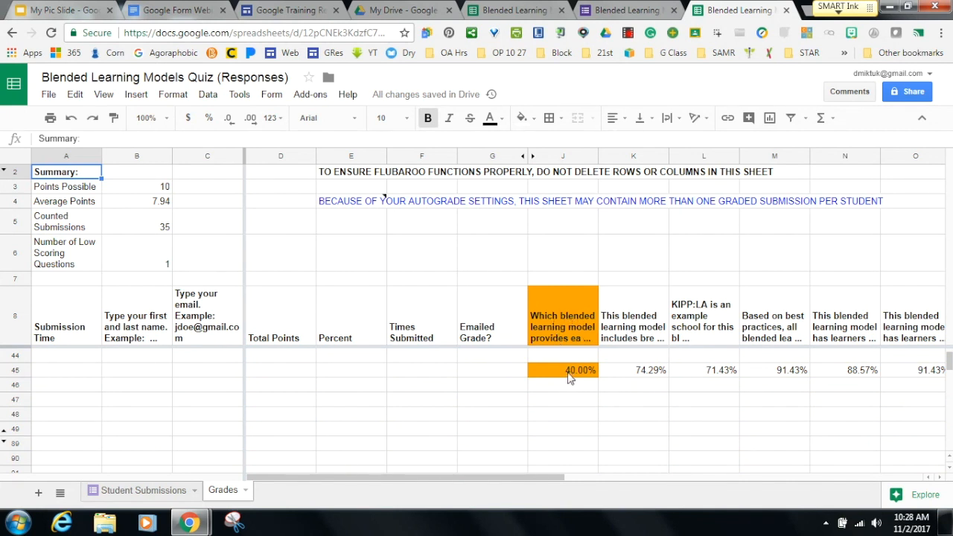
pyautogui.click(560, 320)
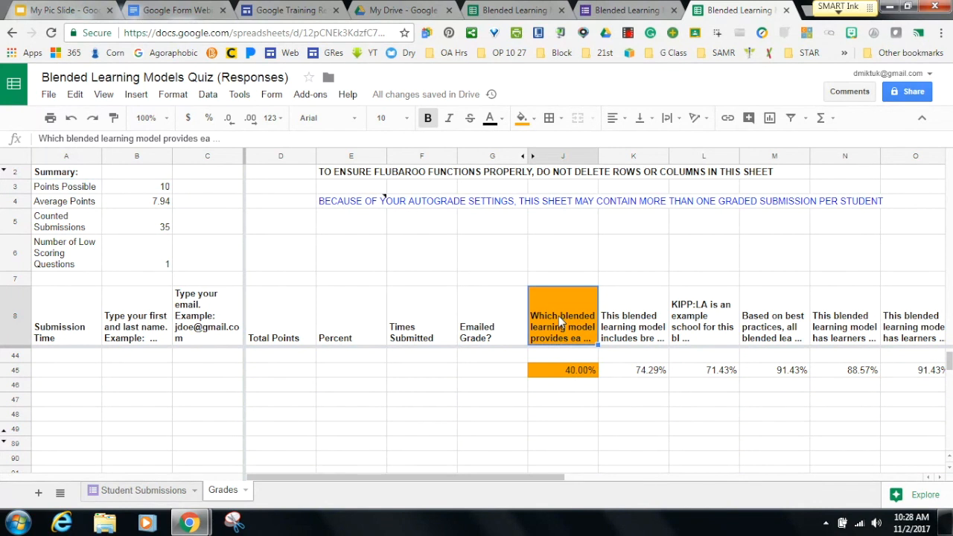
pyautogui.doubleClick(559, 320)
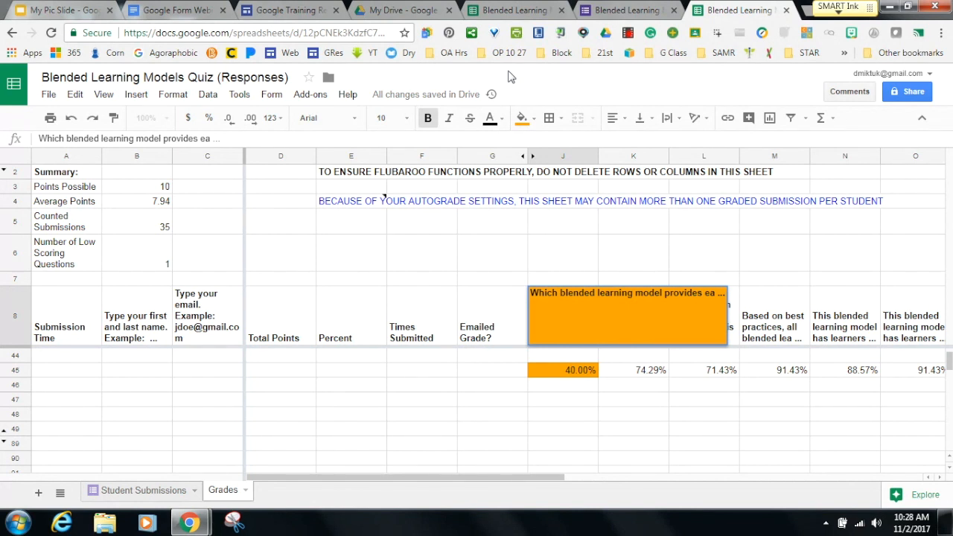
# Search My Drive for 'end of' and open the Elementary Classroom November 2016 survey form.
pyautogui.click(393, 11)
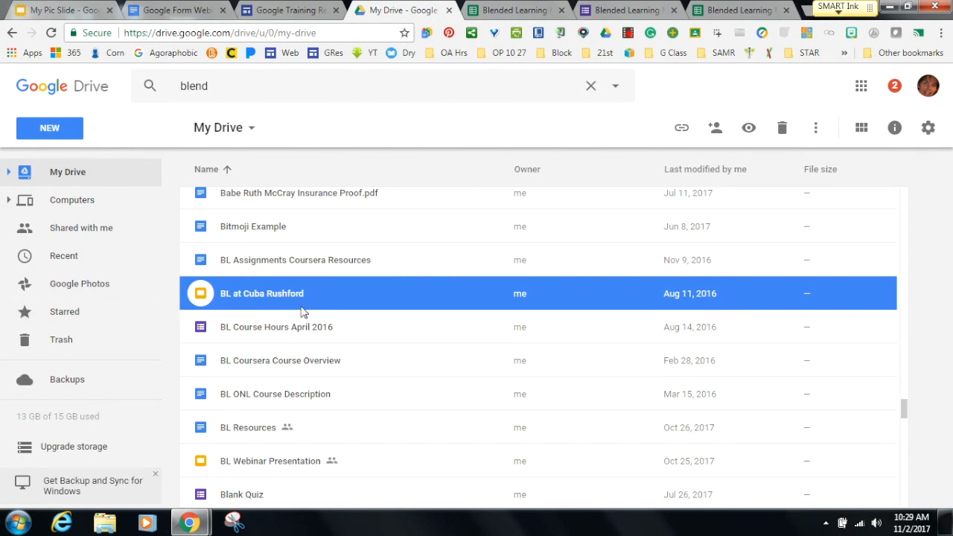
pyautogui.click(223, 85)
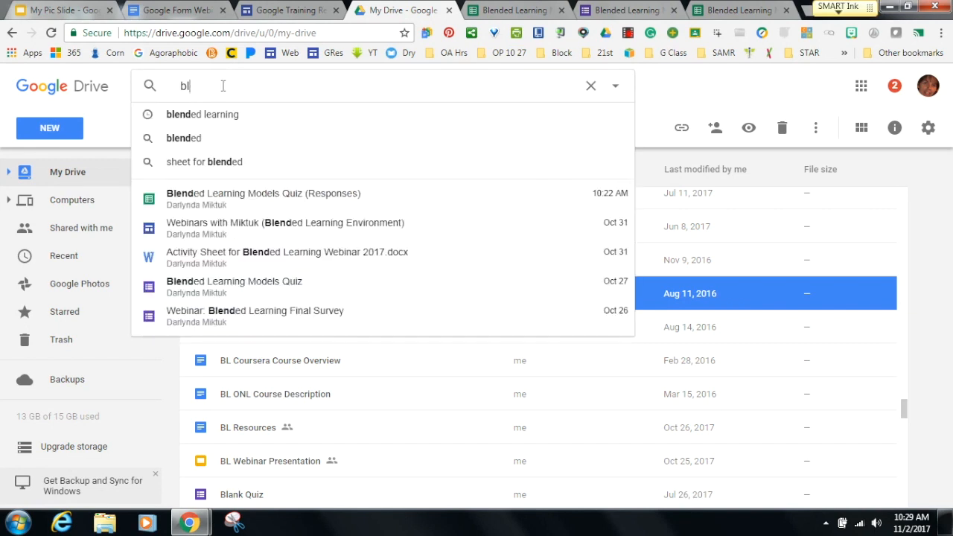
pyautogui.press('BackSpace')
pyautogui.press('BackSpace')
pyautogui.write('end of')
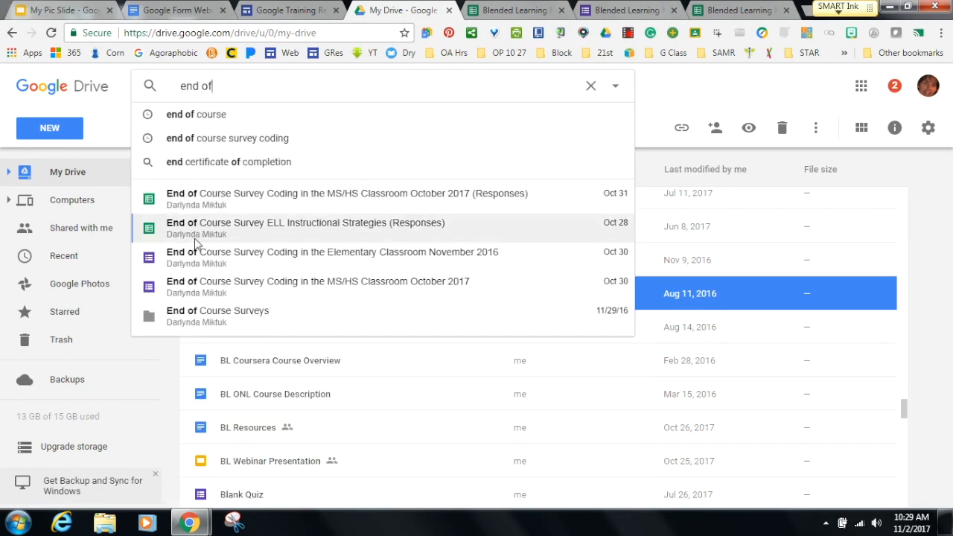
pyautogui.click(257, 269)
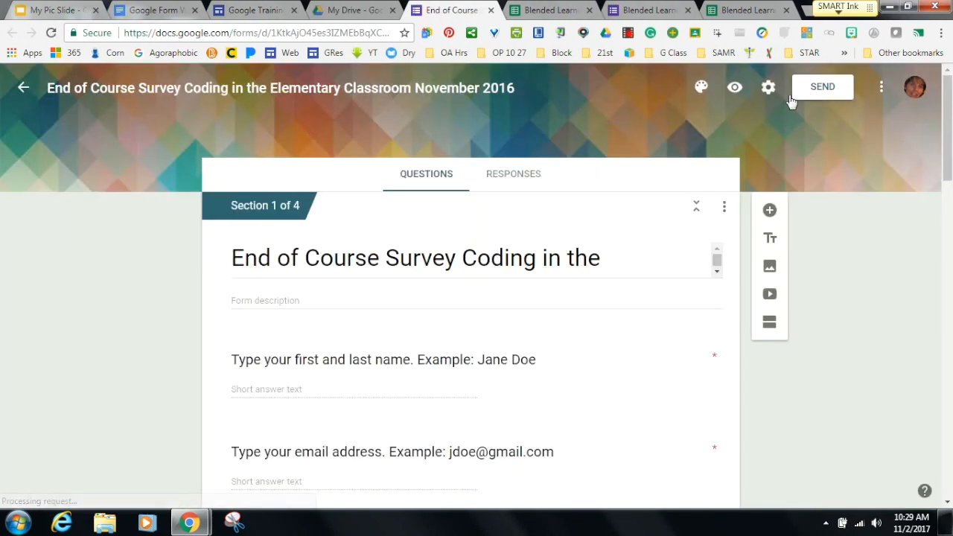
# Preview the form and fill page one with the respondent's name, email, date, and Yes for assignments.
pyautogui.click(735, 88)
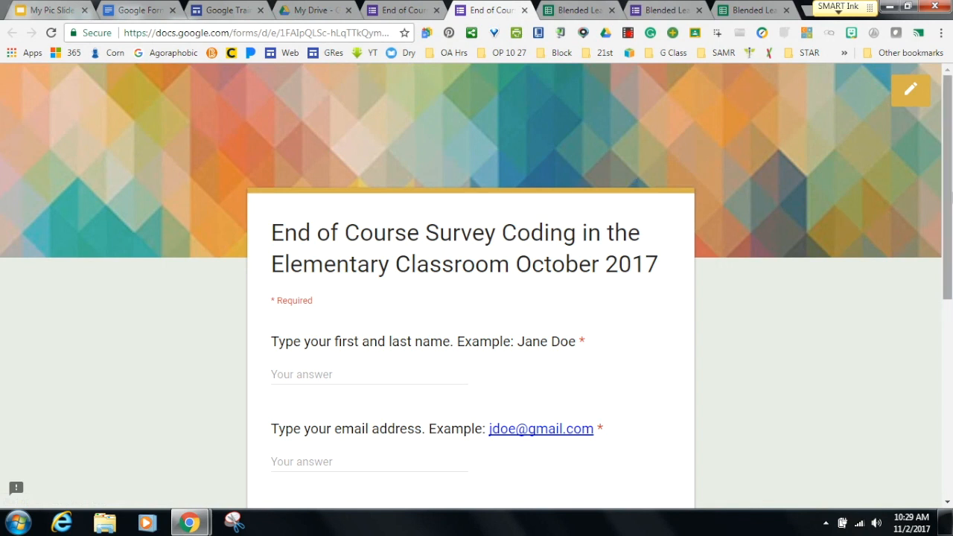
pyautogui.moveTo(947, 193); pyautogui.dragTo(945, 245)
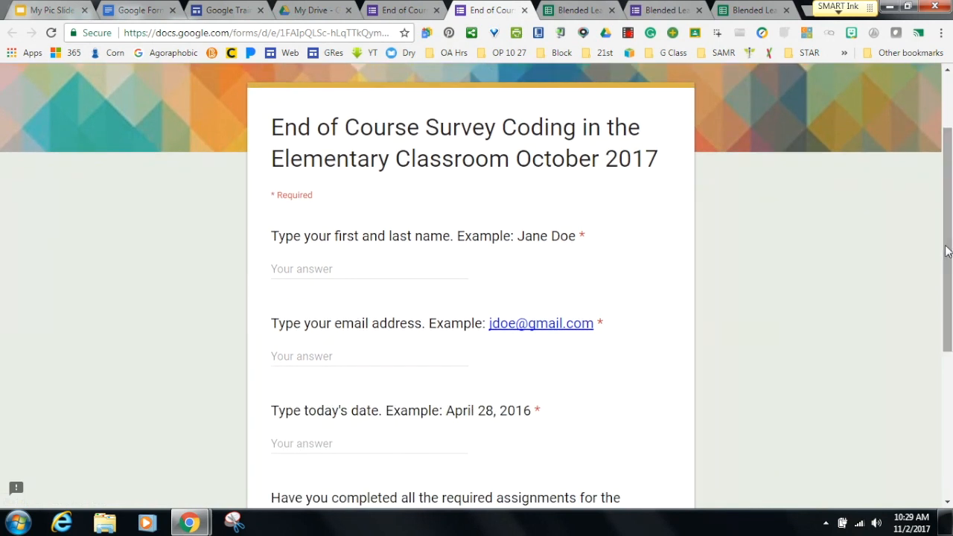
pyautogui.click(356, 263)
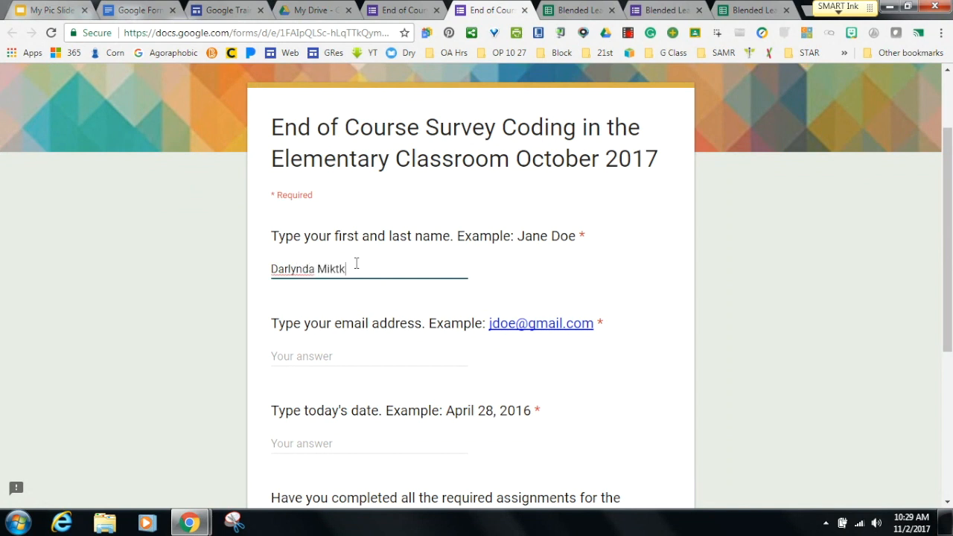
pyautogui.click(312, 357)
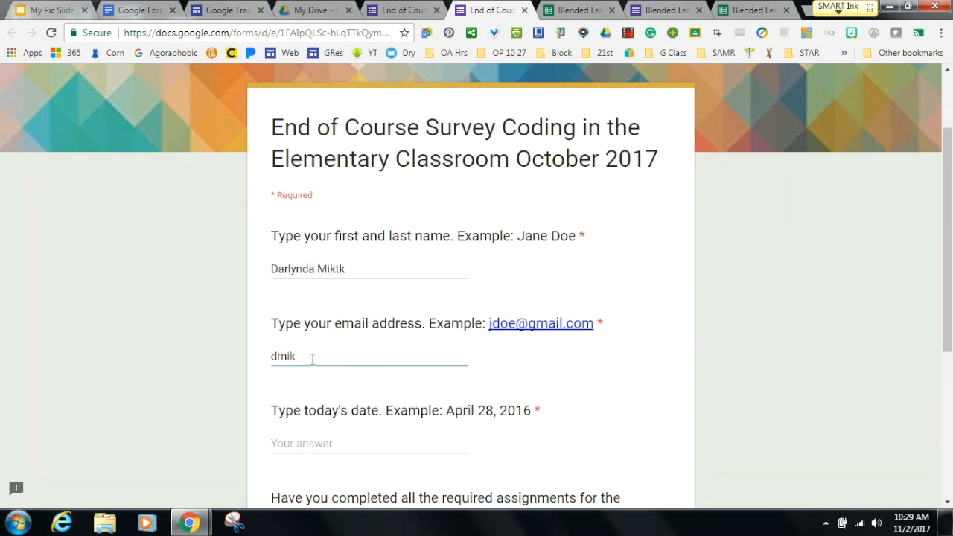
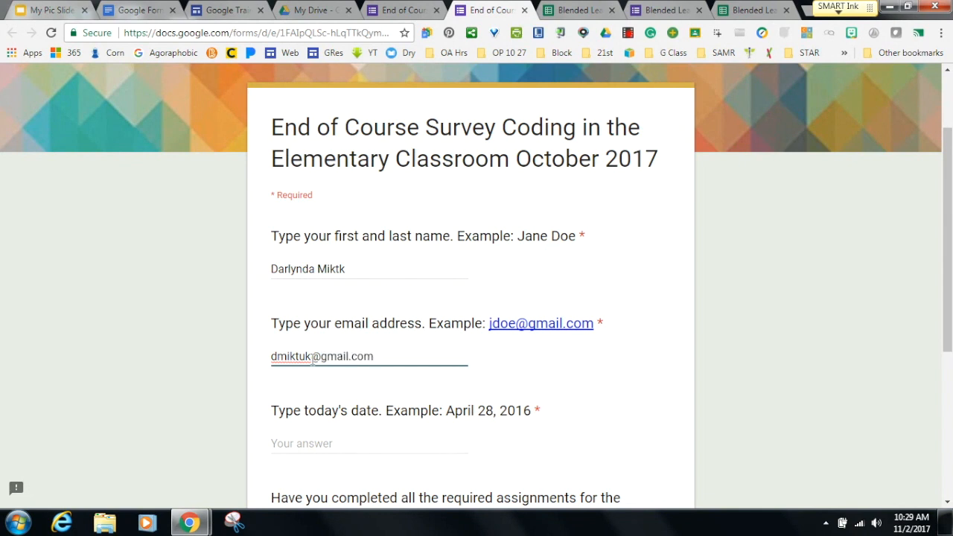
pyautogui.moveTo(311, 358); pyautogui.dragTo(935, 351)
pyautogui.scroll(-1, 936, 350)
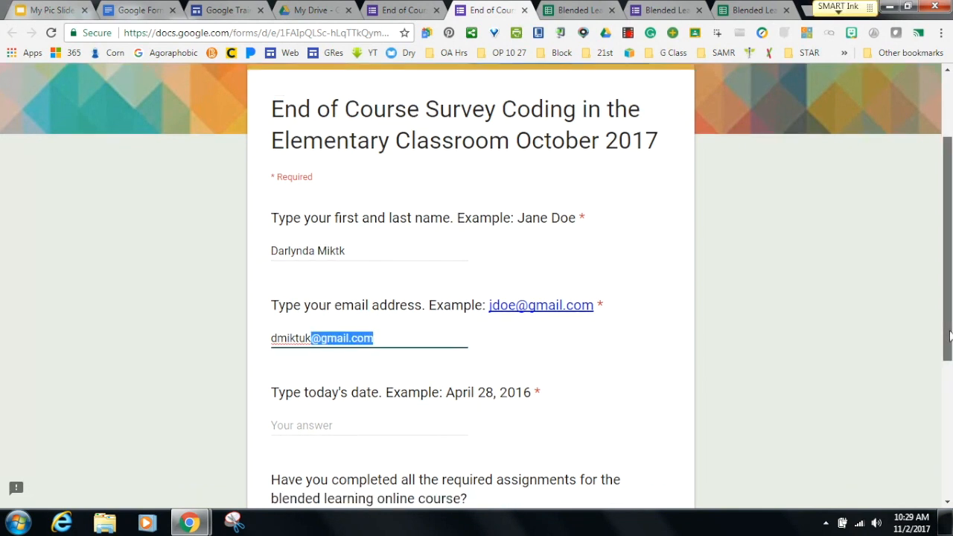
pyautogui.click(342, 377)
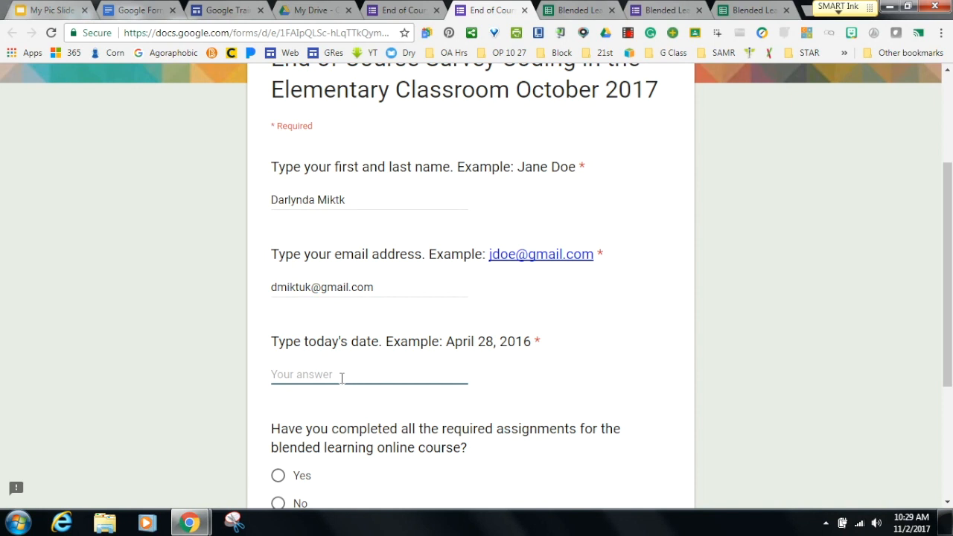
pyautogui.write('November 2, 2017')
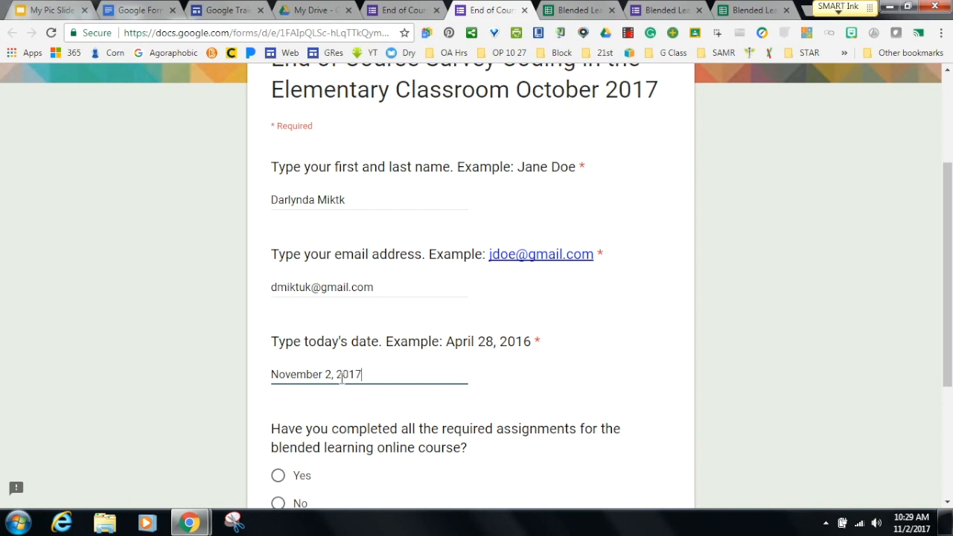
pyautogui.moveTo(947, 296); pyautogui.dragTo(948, 367)
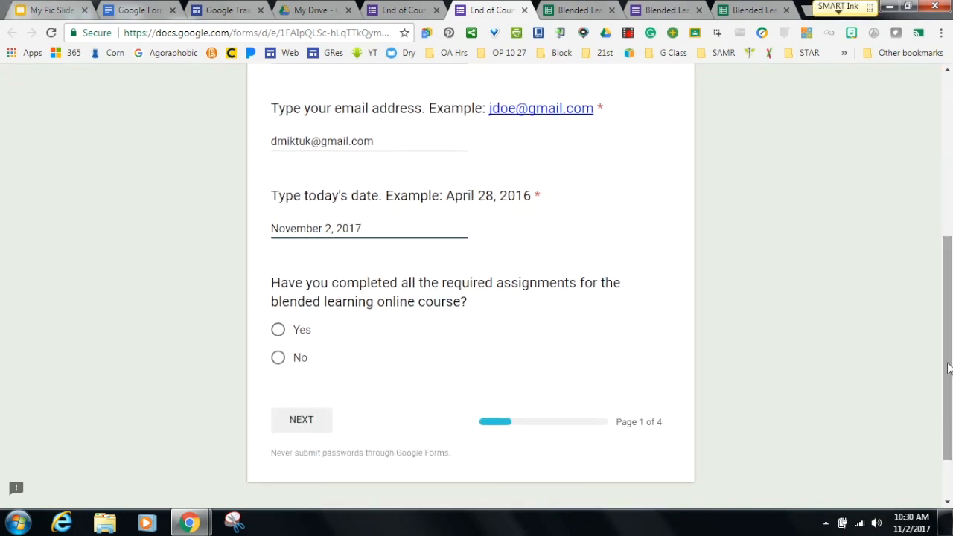
pyautogui.click(278, 329)
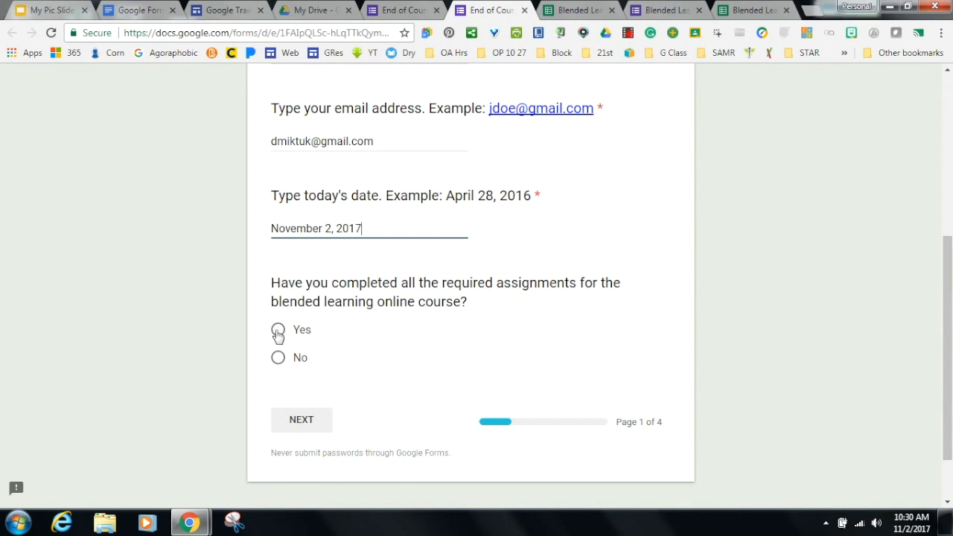
pyautogui.click(302, 422)
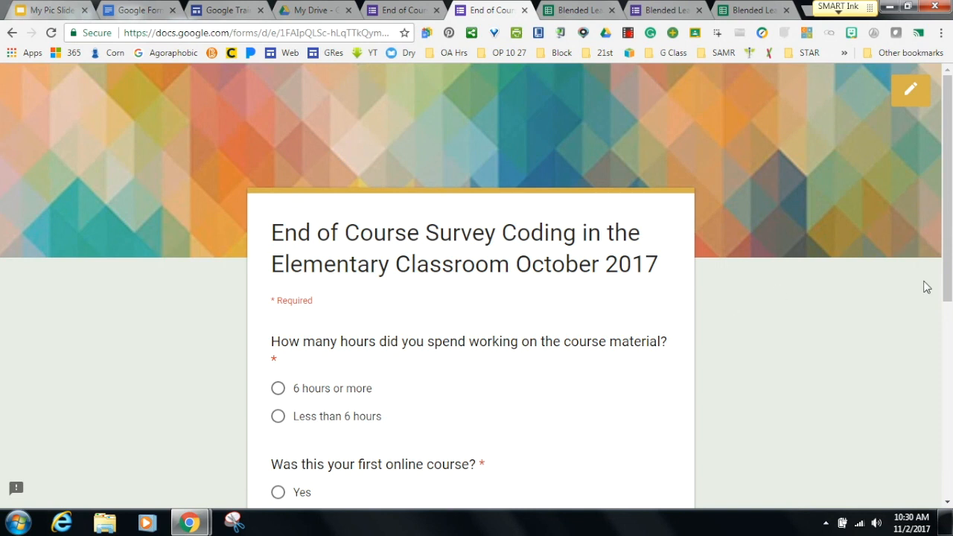
# Answer Less than 6 hours, No for first online course, 'everthi' and 'nothing', then submit.
pyautogui.moveTo(944, 278); pyautogui.dragTo(944, 345)
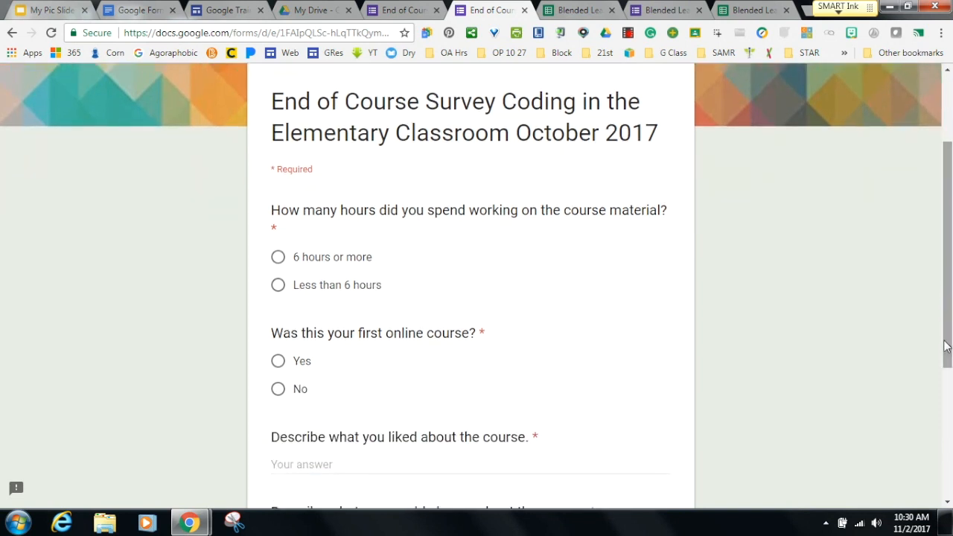
pyautogui.click(278, 285)
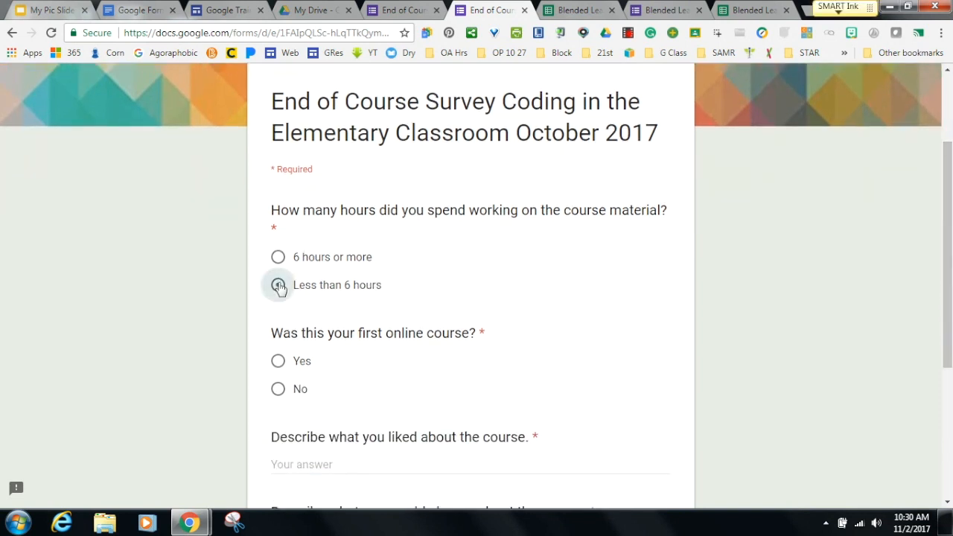
pyautogui.click(277, 388)
pyautogui.scroll(-1, 948, 289)
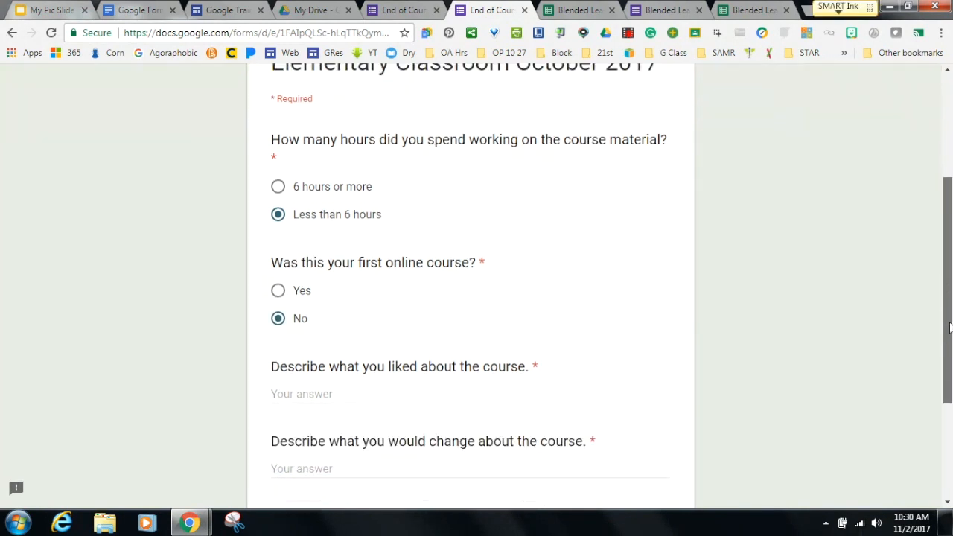
pyautogui.click(305, 385)
pyautogui.write('everthing')
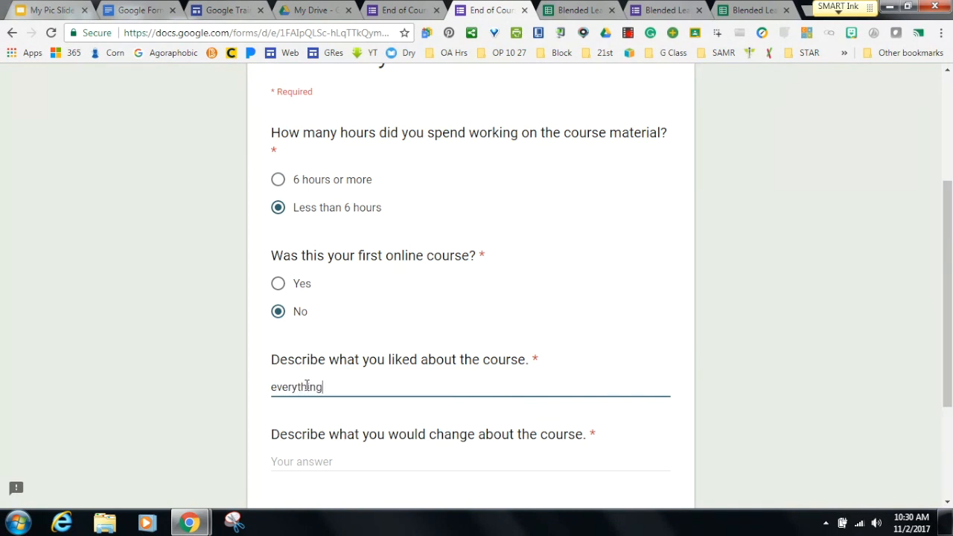
pyautogui.click(327, 462)
pyautogui.write('d')
pyautogui.press('BackSpace')
pyautogui.write('nothing')
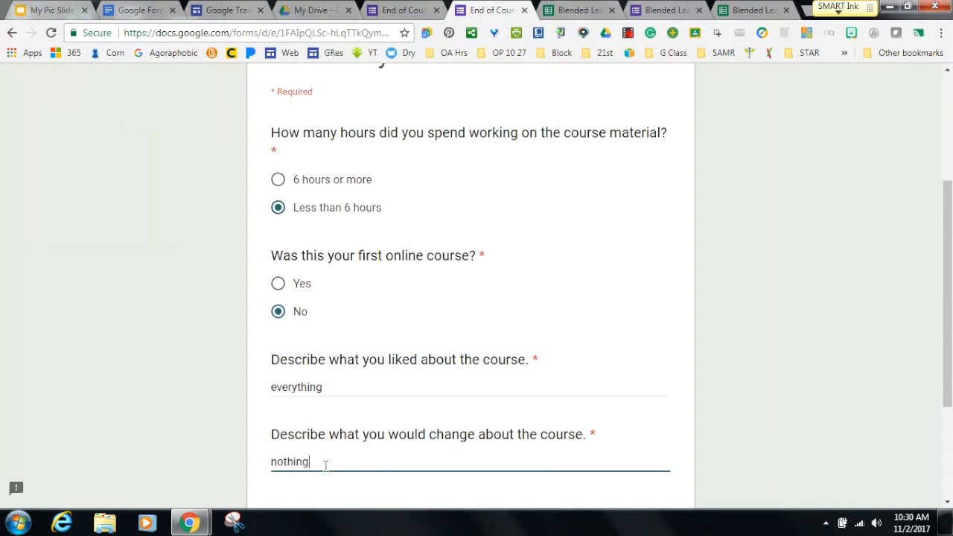
pyautogui.moveTo(948, 328); pyautogui.dragTo(949, 377)
pyautogui.click(383, 424)
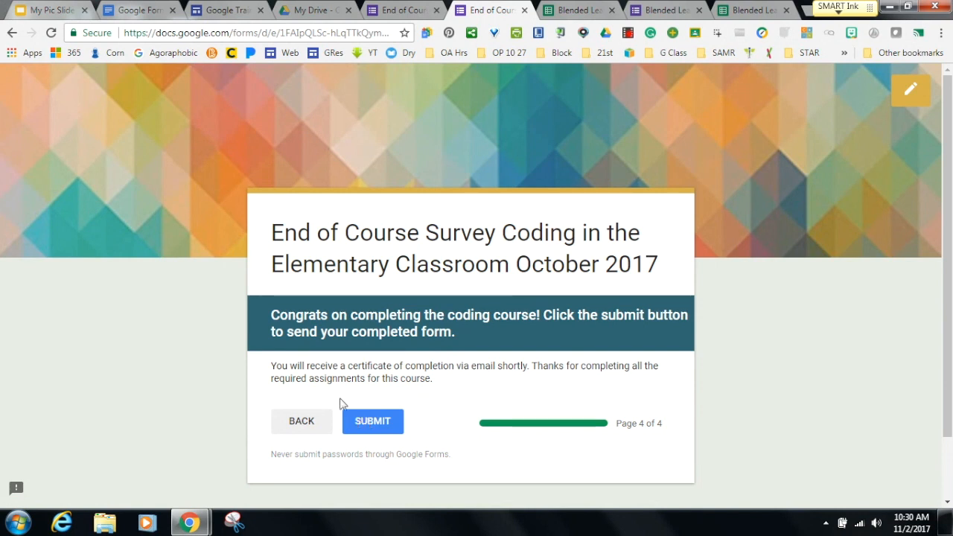
pyautogui.click(371, 422)
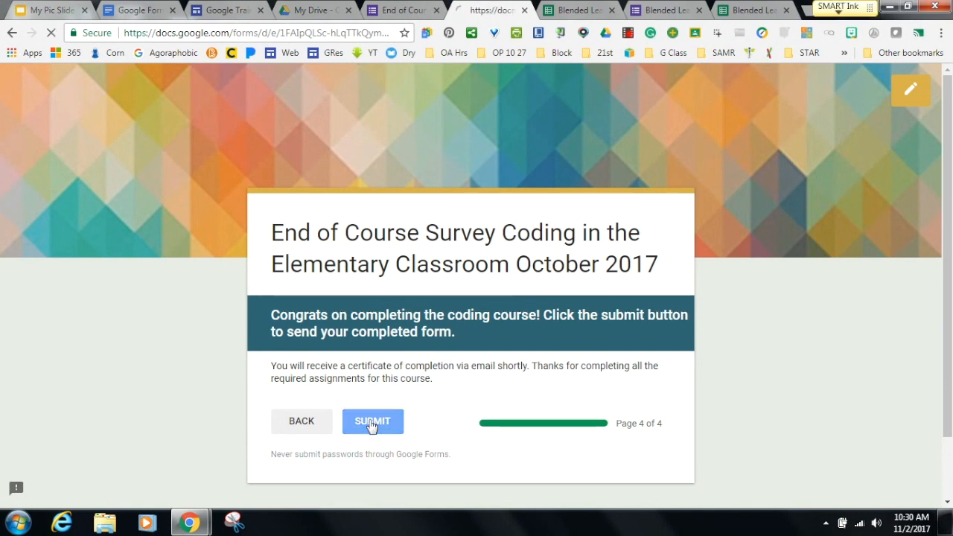
# Open Gmail in a new tab and dismiss the Bitmoji announcement.
pyautogui.click(806, 11)
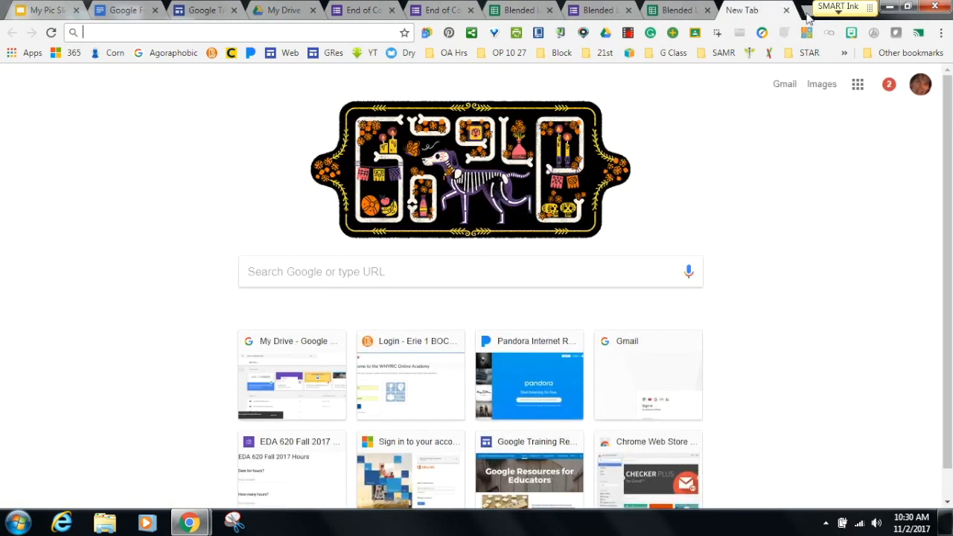
pyautogui.write('gmail.com')
pyautogui.press('Return')
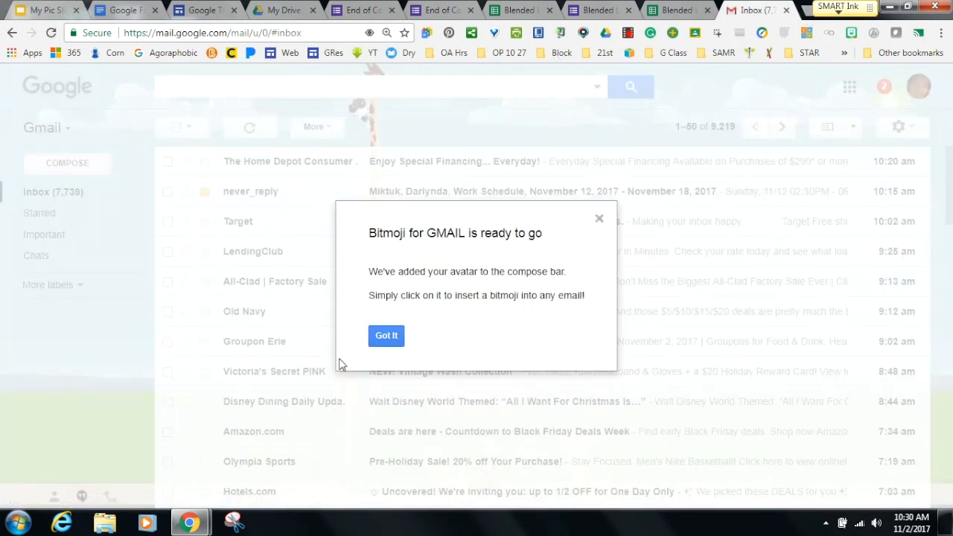
pyautogui.click(380, 337)
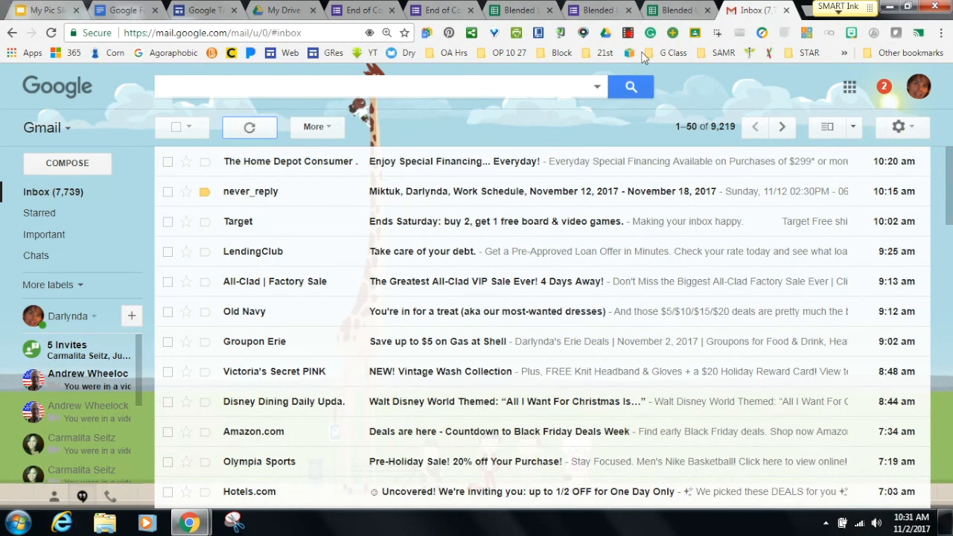
# Refresh the inbox until the Certificate of Completion email arrives, then open it.
pyautogui.click(682, 10)
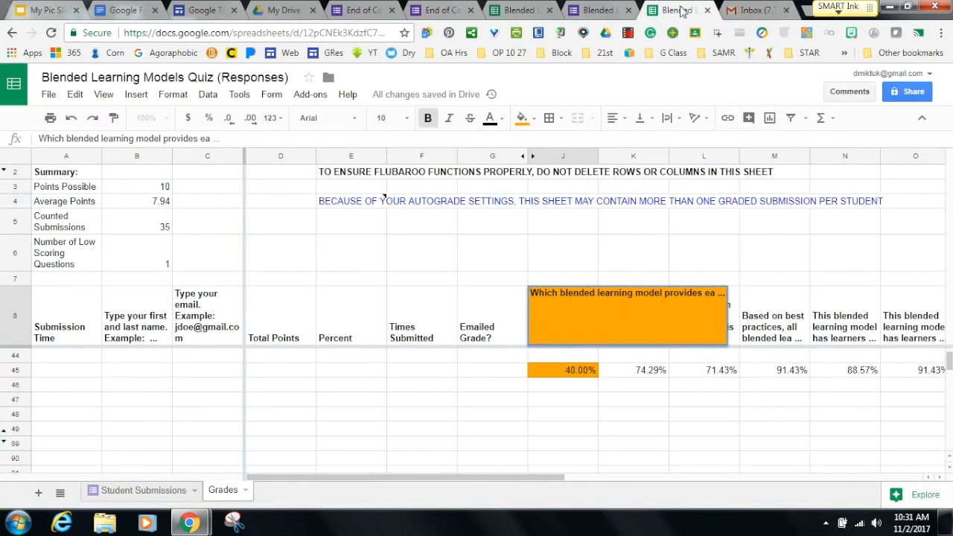
pyautogui.click(742, 11)
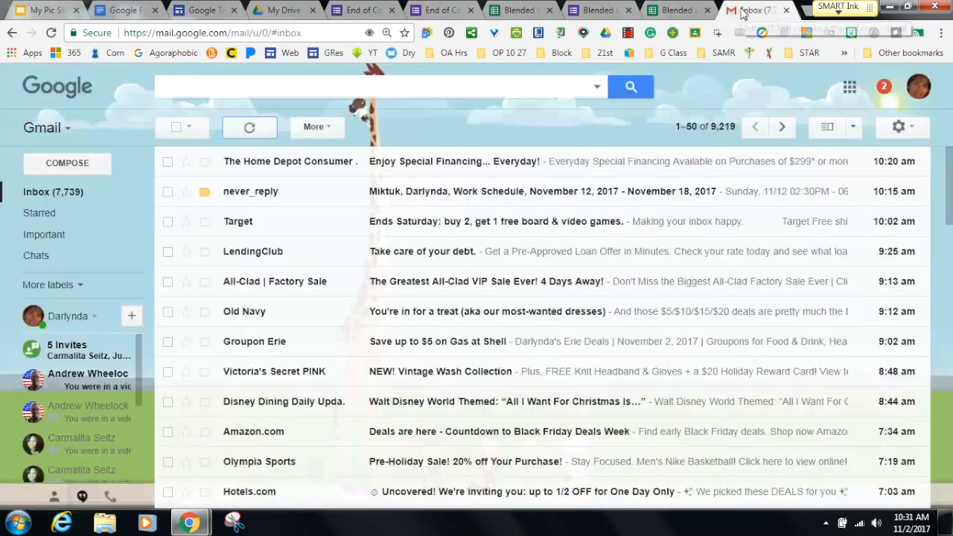
pyautogui.click(247, 136)
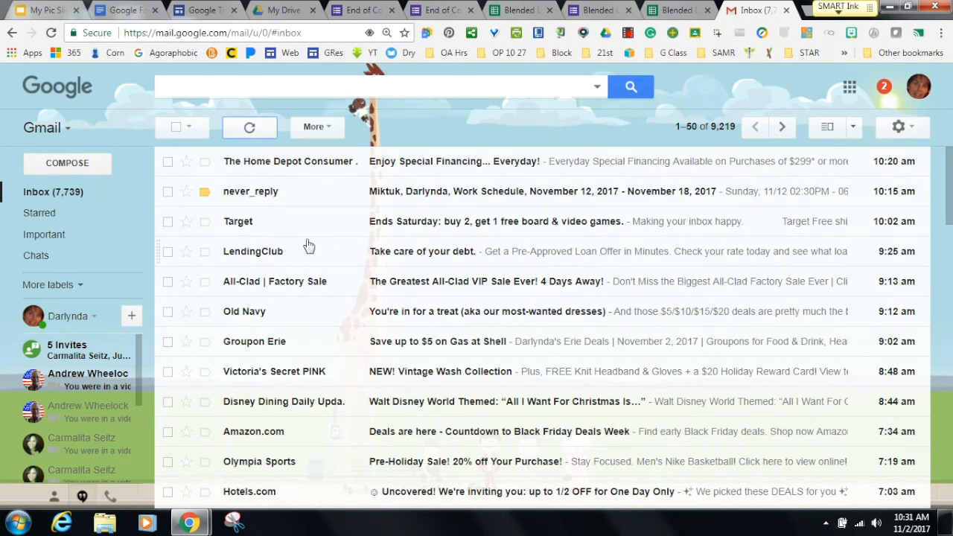
pyautogui.click(250, 130)
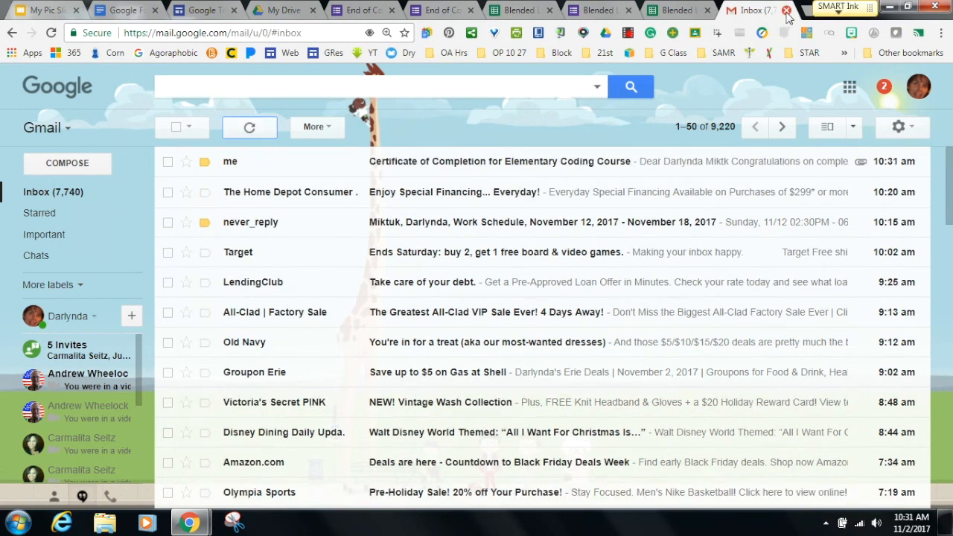
pyautogui.click(439, 163)
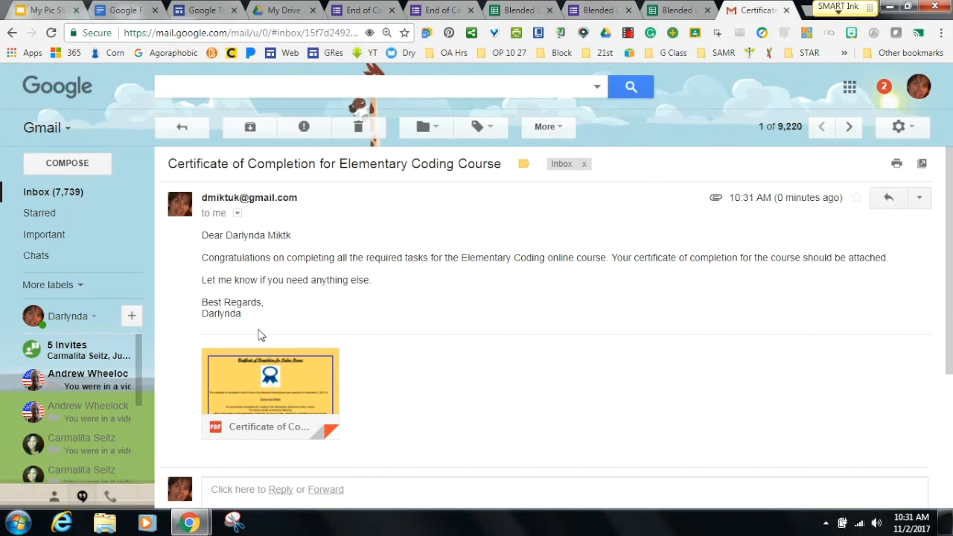
# Download and open the certificate PDF showing 6 PD hours, then close its tab.
pyautogui.moveTo(233, 351)
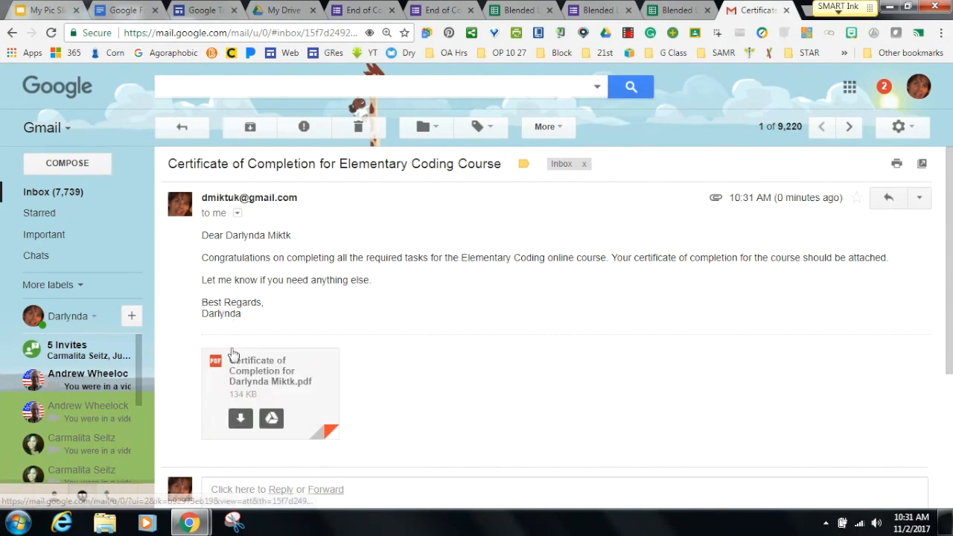
pyautogui.click(240, 421)
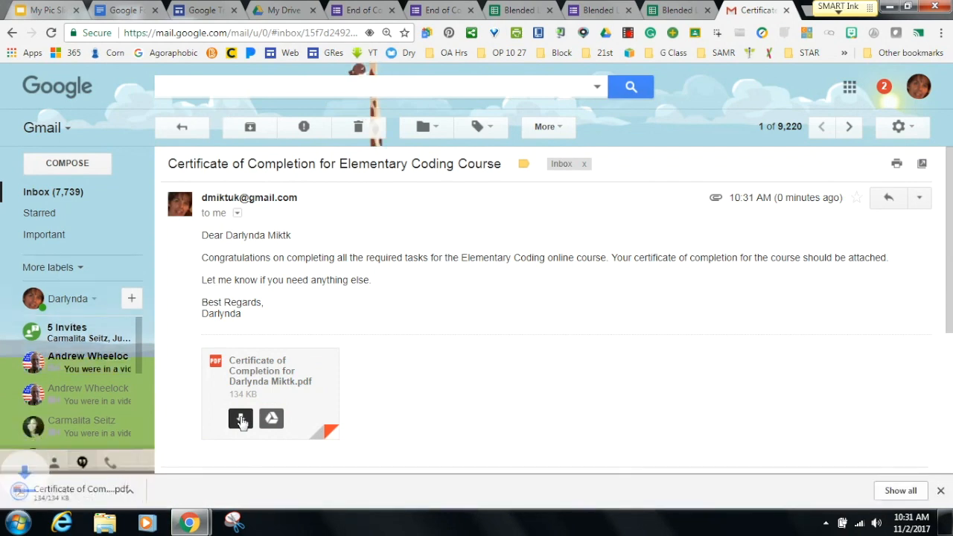
pyautogui.click(144, 492)
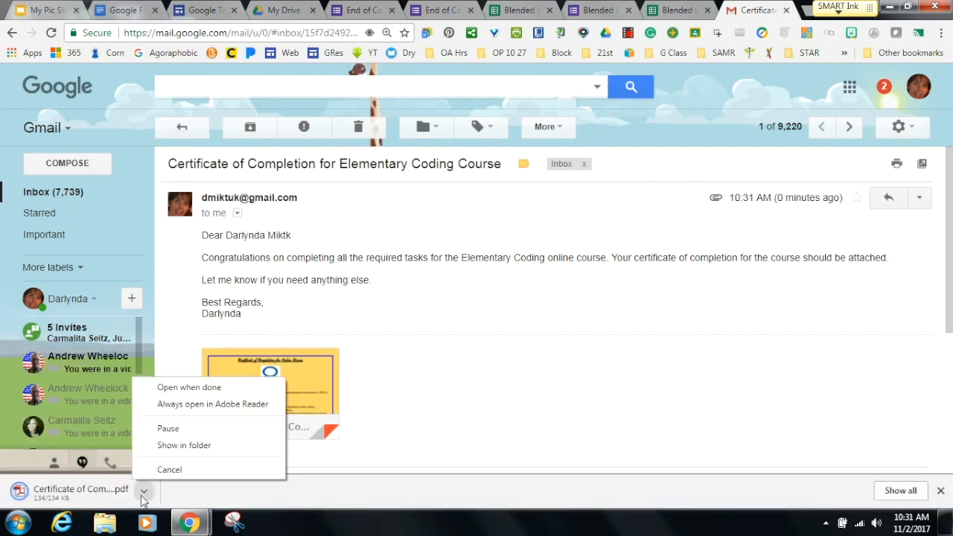
pyautogui.click(164, 387)
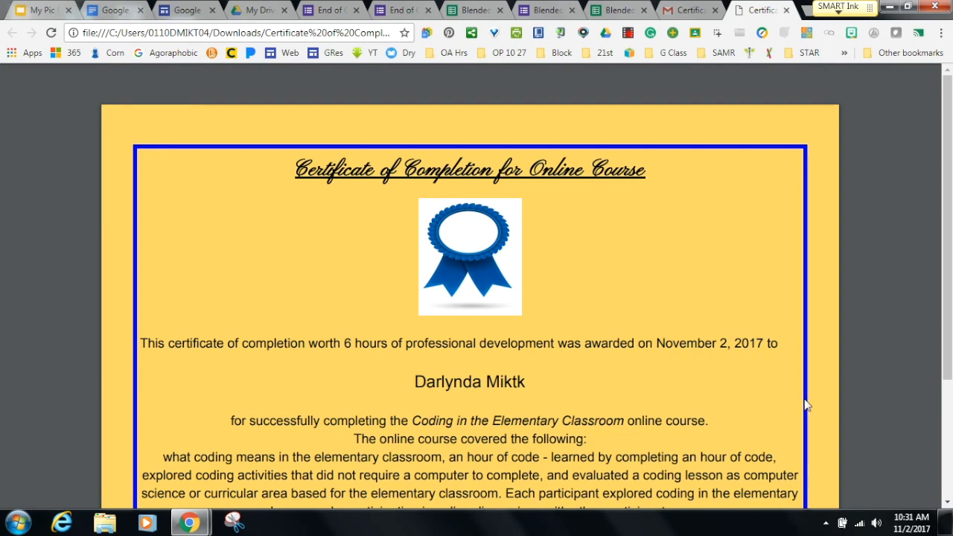
pyautogui.moveTo(947, 342); pyautogui.dragTo(942, 417)
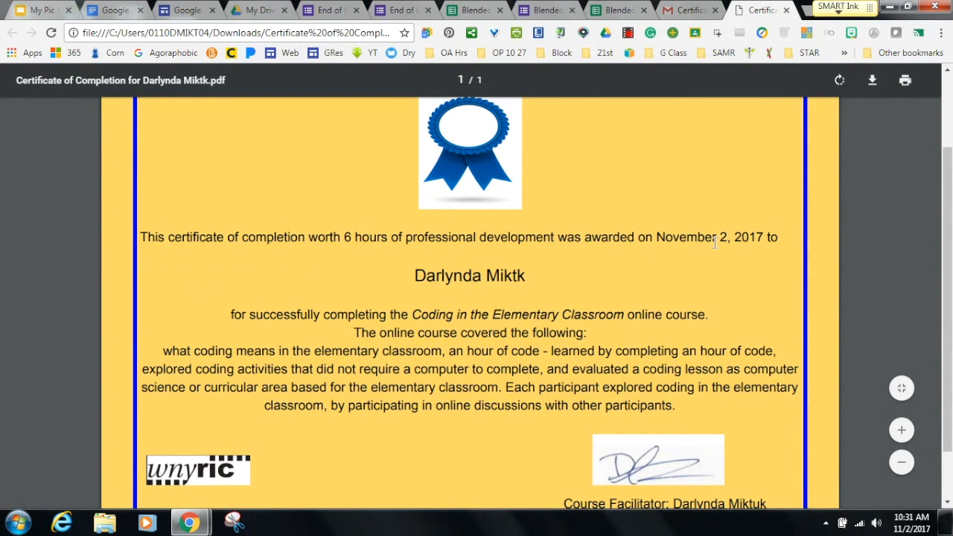
pyautogui.click(786, 11)
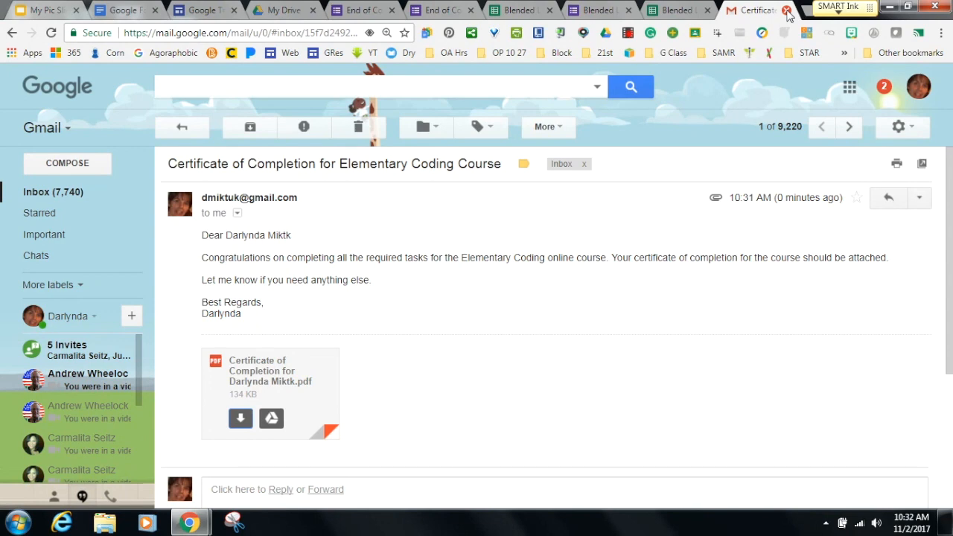
# Close the course form, quiz and email tabs, then open Demo Form for Webinar from Recent.
pyautogui.click(519, 12)
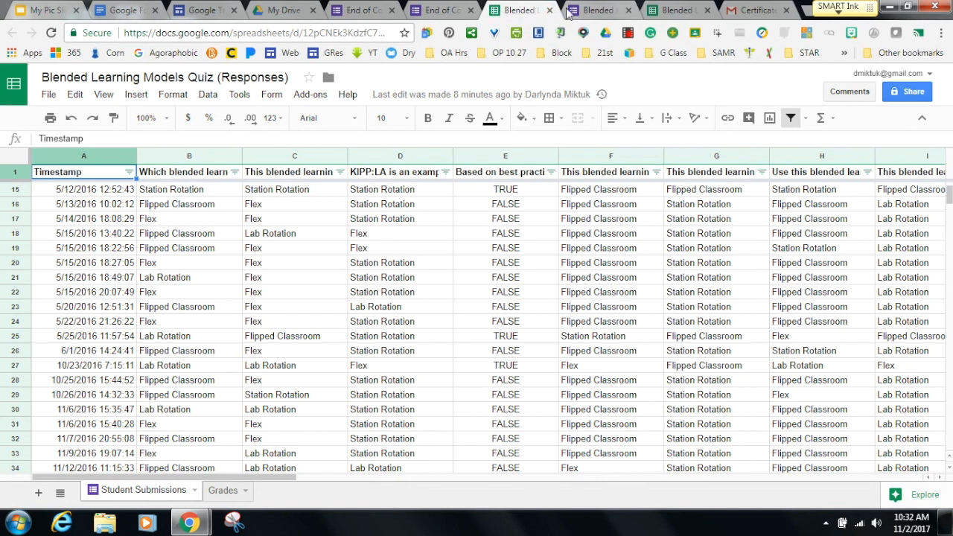
pyautogui.click(392, 10)
pyautogui.click(393, 11)
pyautogui.click(392, 11)
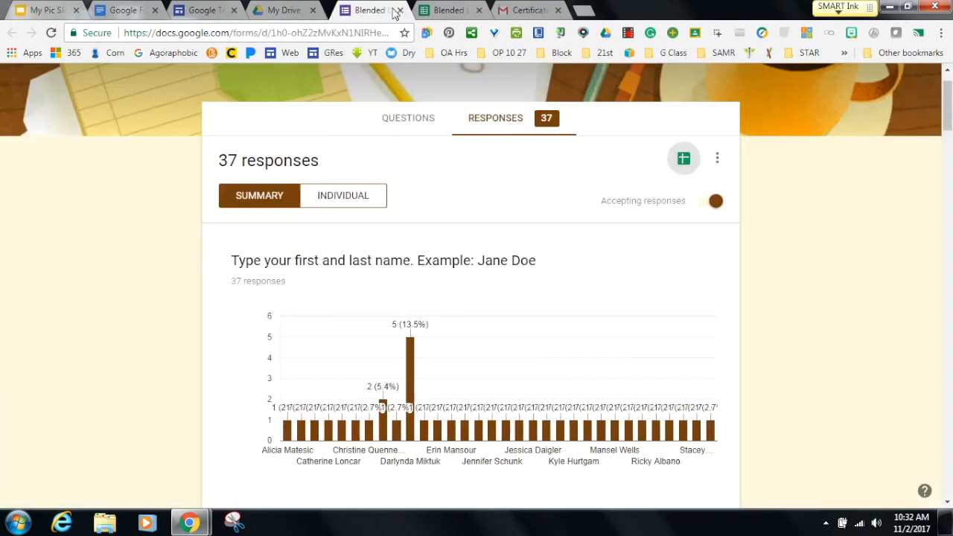
pyautogui.click(392, 10)
pyautogui.click(393, 10)
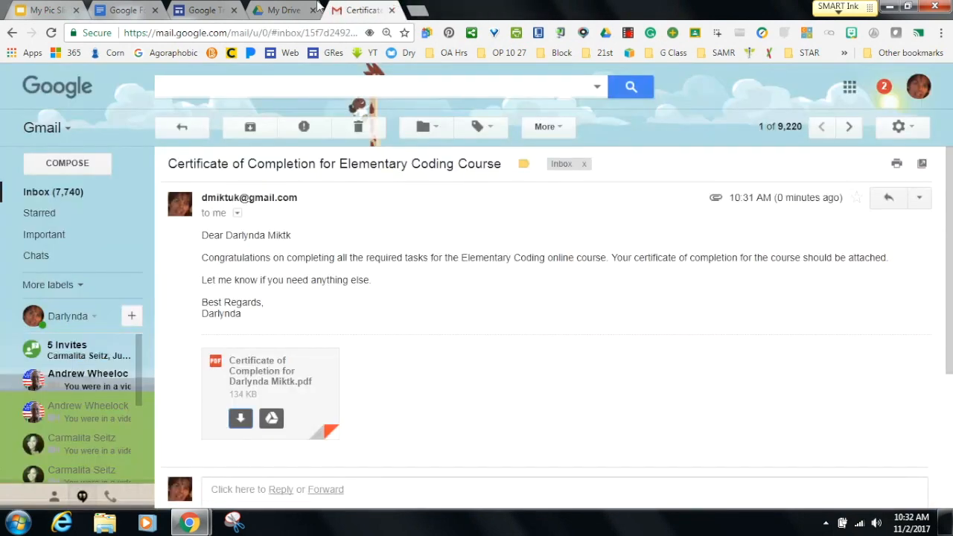
pyautogui.click(392, 10)
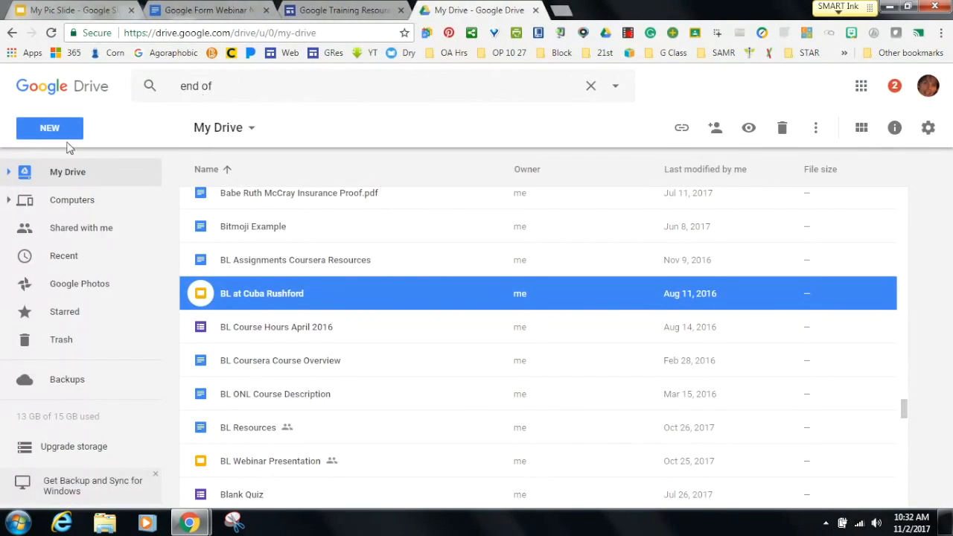
pyautogui.click(59, 259)
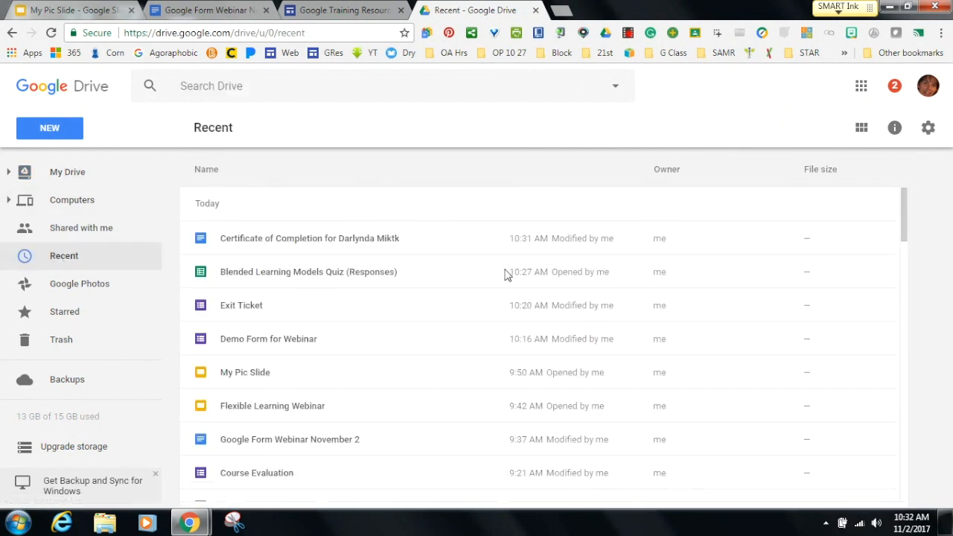
pyautogui.doubleClick(292, 340)
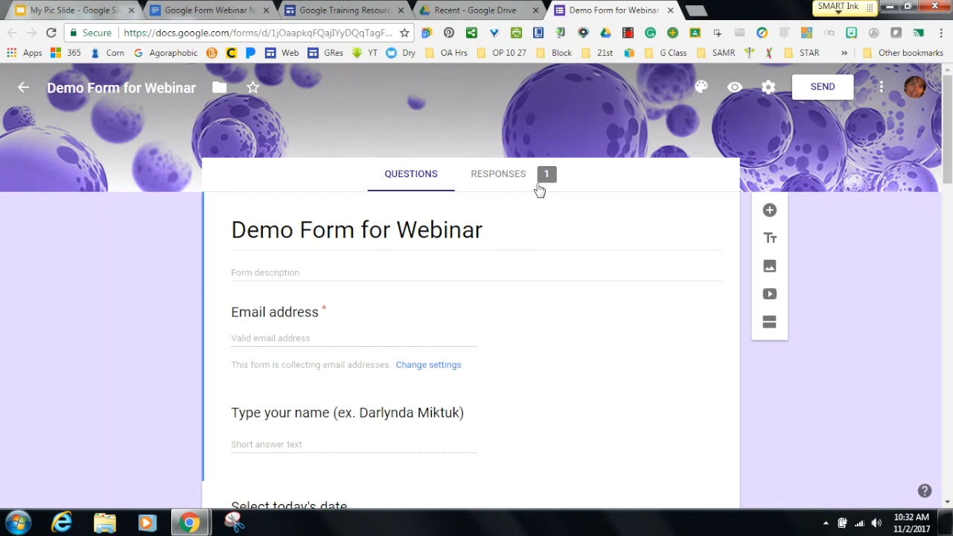
# From the Responses tab, create a new Demo Form for Webinar (Responses) spreadsheet.
pyautogui.click(506, 177)
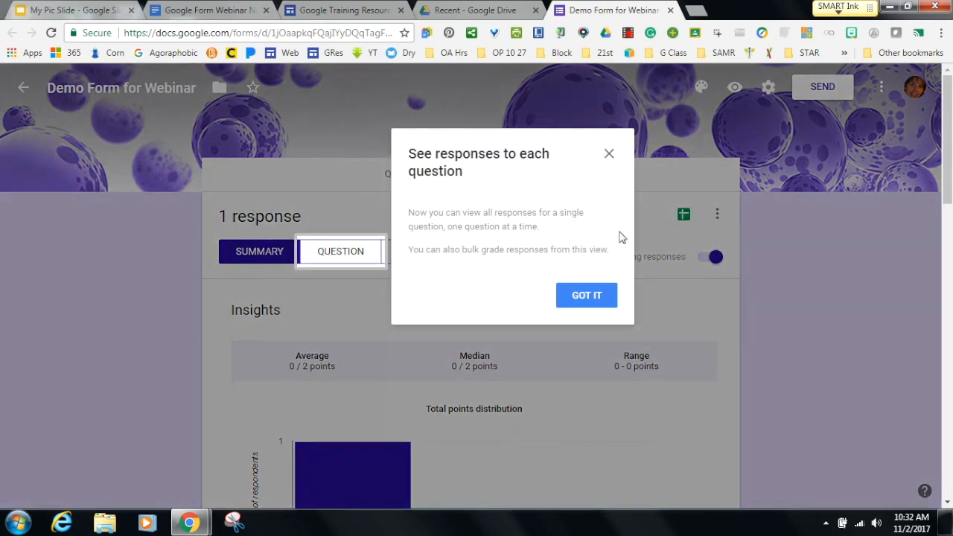
pyautogui.click(585, 302)
pyautogui.click(685, 216)
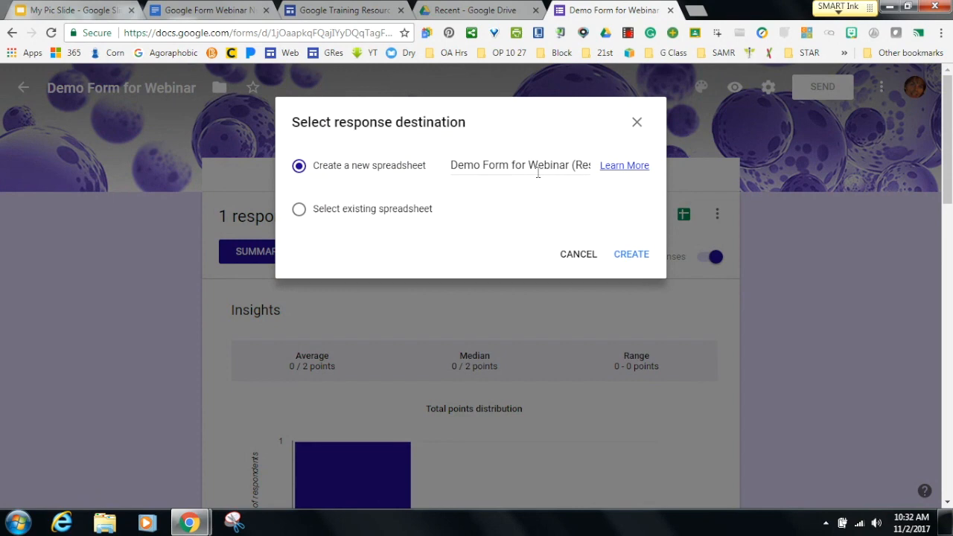
pyautogui.click(622, 256)
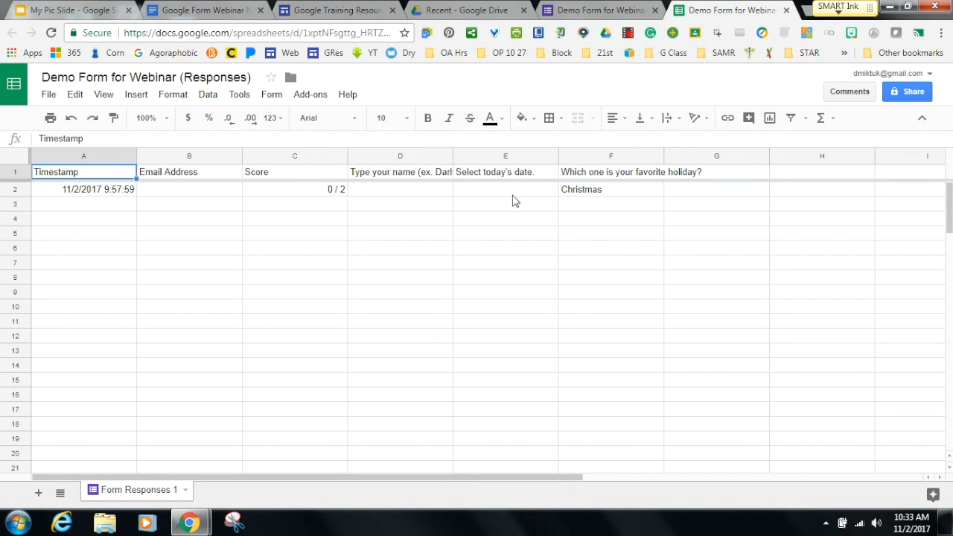
pyautogui.click(313, 99)
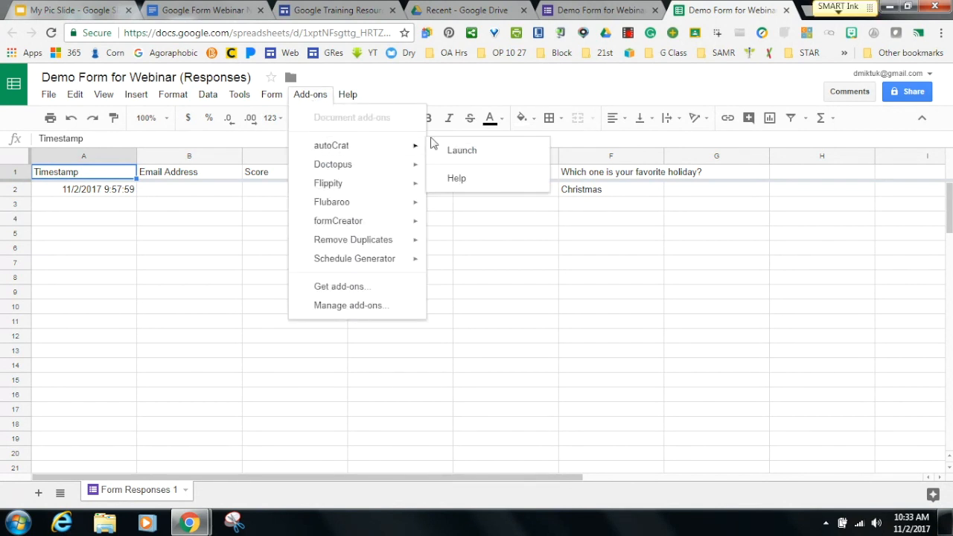
# Launch autoCrat and start a new merge job, dismissing the duplicate headers warning.
pyautogui.click(441, 154)
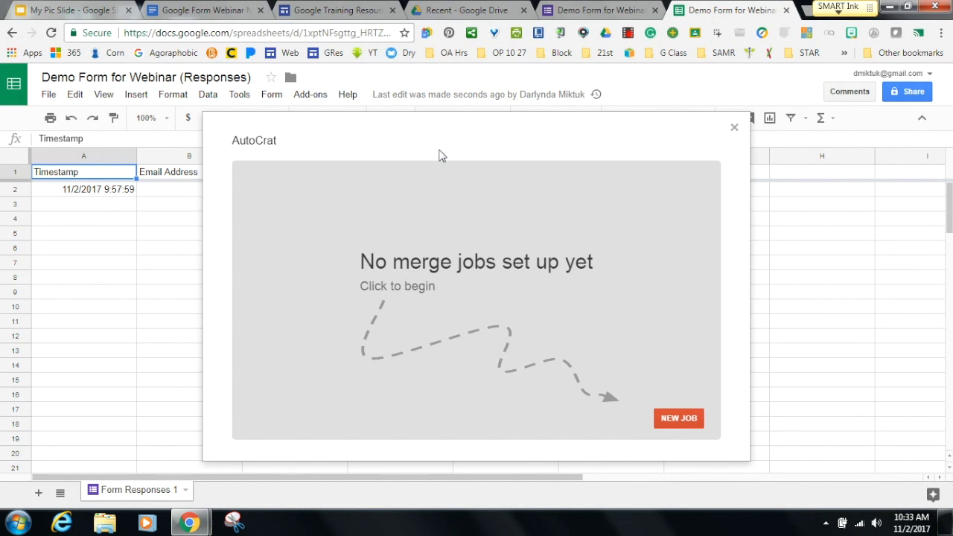
pyautogui.click(666, 417)
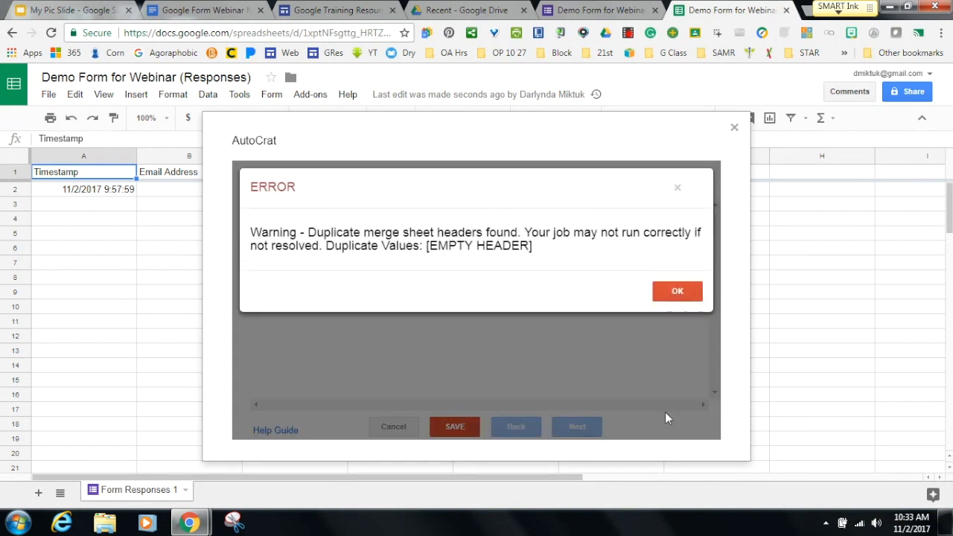
pyautogui.click(665, 291)
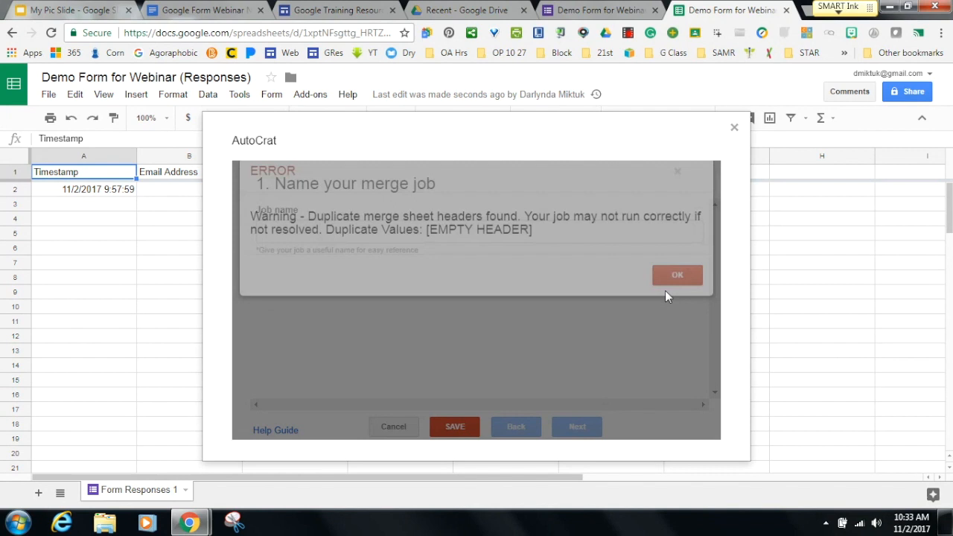
pyautogui.click(376, 233)
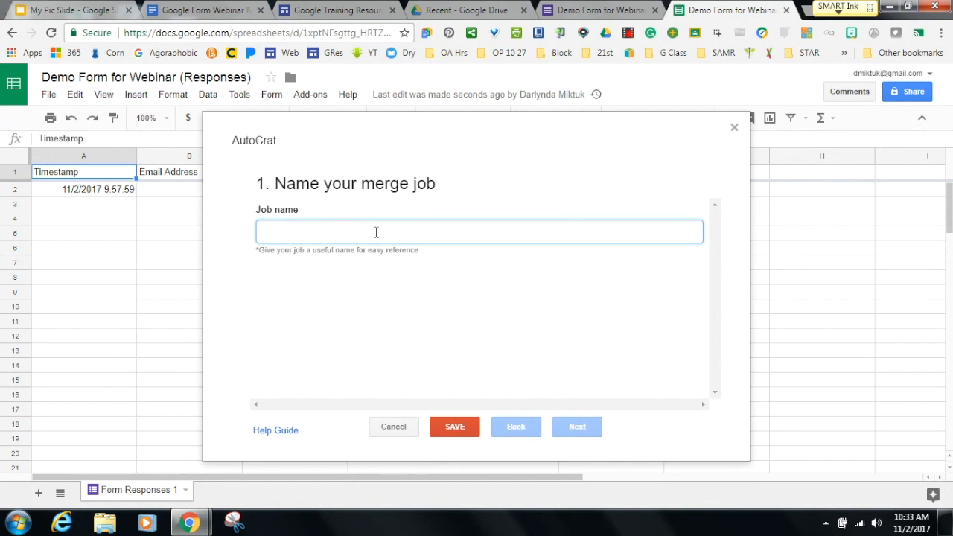
# Name the merge job 'Demo Job' and choose the MS HS Coding certificate template.
pyautogui.write('Demo Job')
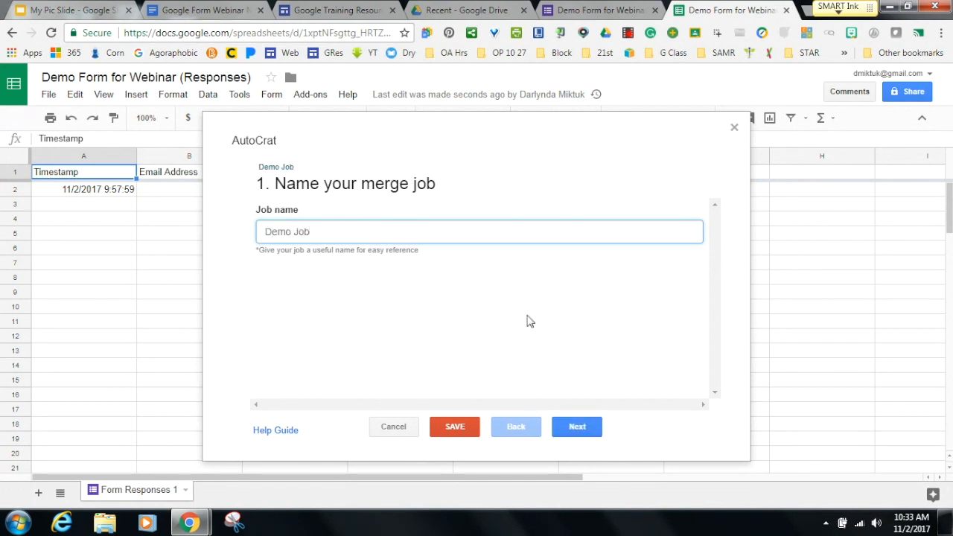
pyautogui.click(568, 429)
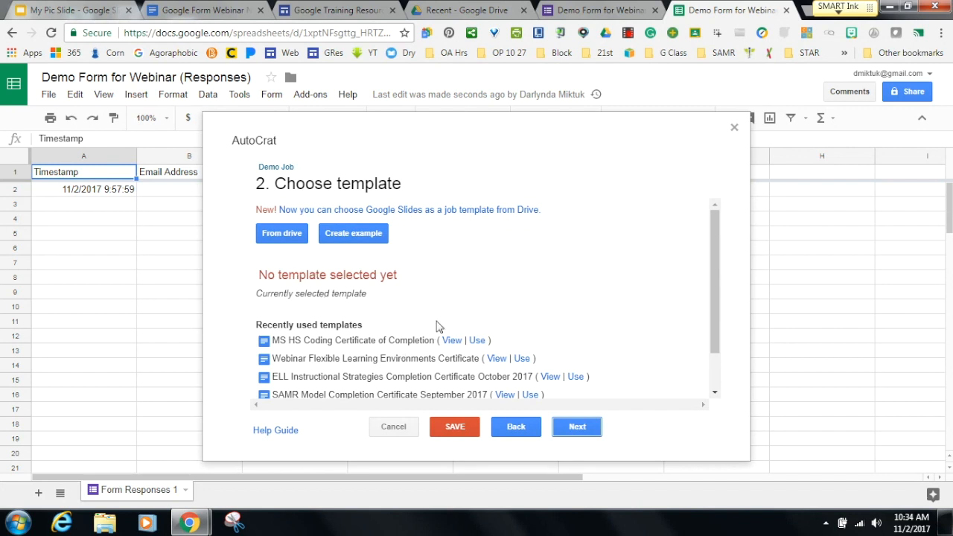
pyautogui.click(477, 341)
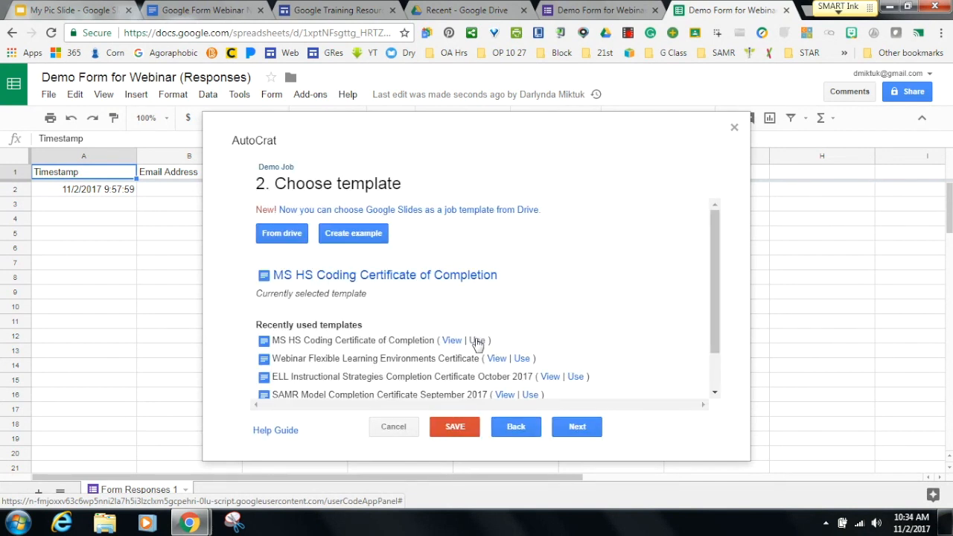
pyautogui.click(574, 426)
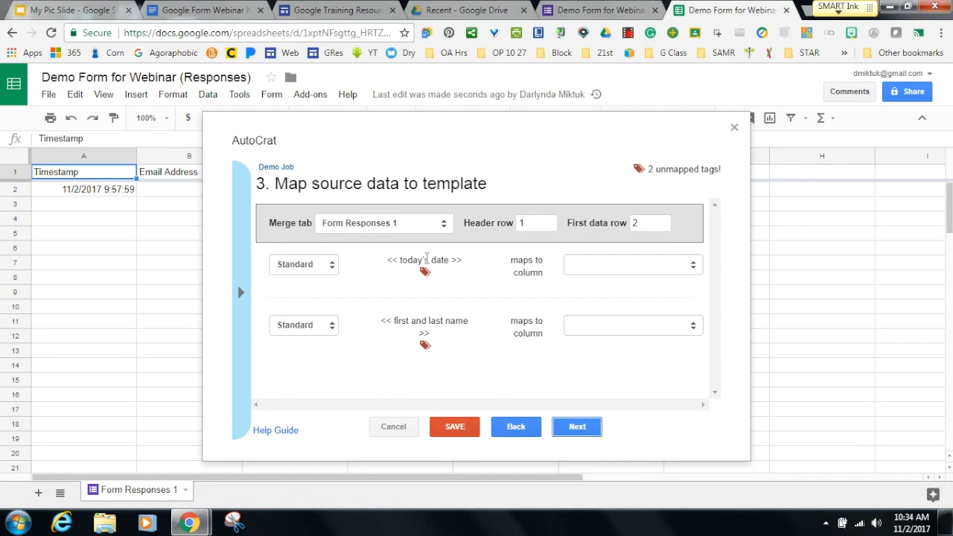
# Map the today's date and name tags to their matching question columns.
pyautogui.click(691, 267)
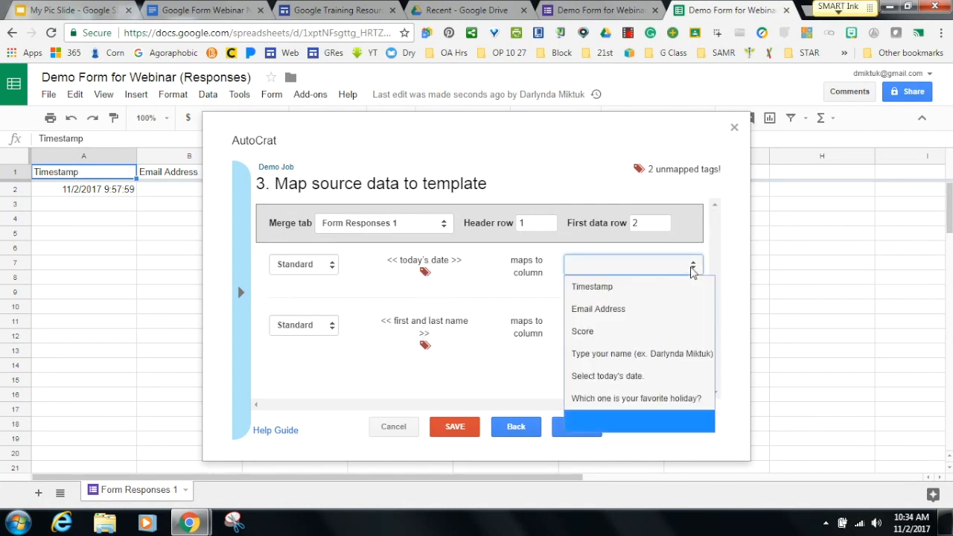
pyautogui.click(616, 376)
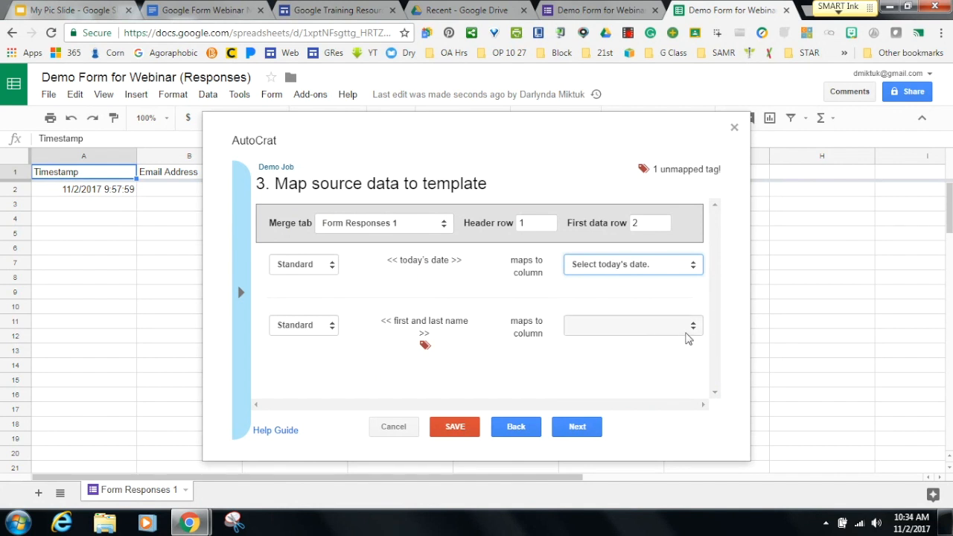
pyautogui.click(693, 326)
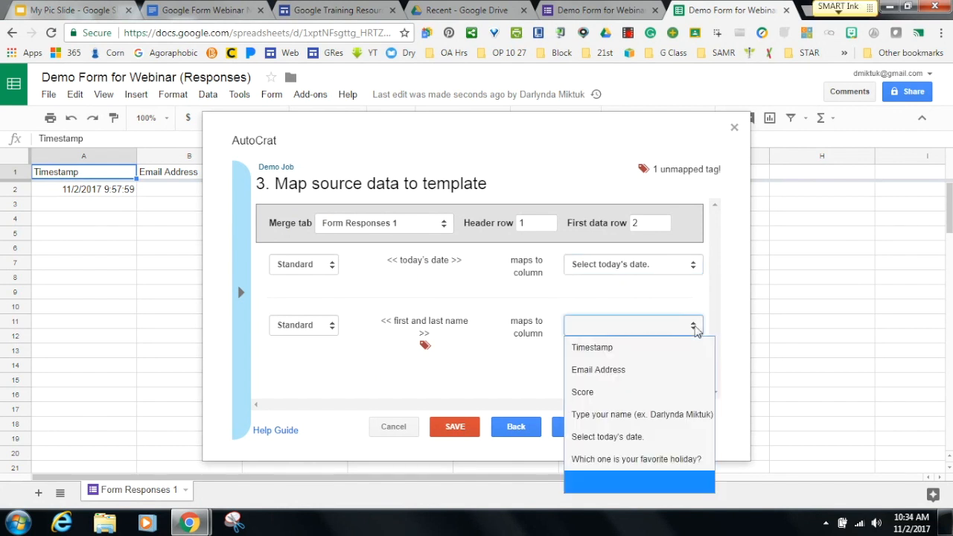
pyautogui.click(654, 415)
pyautogui.click(579, 429)
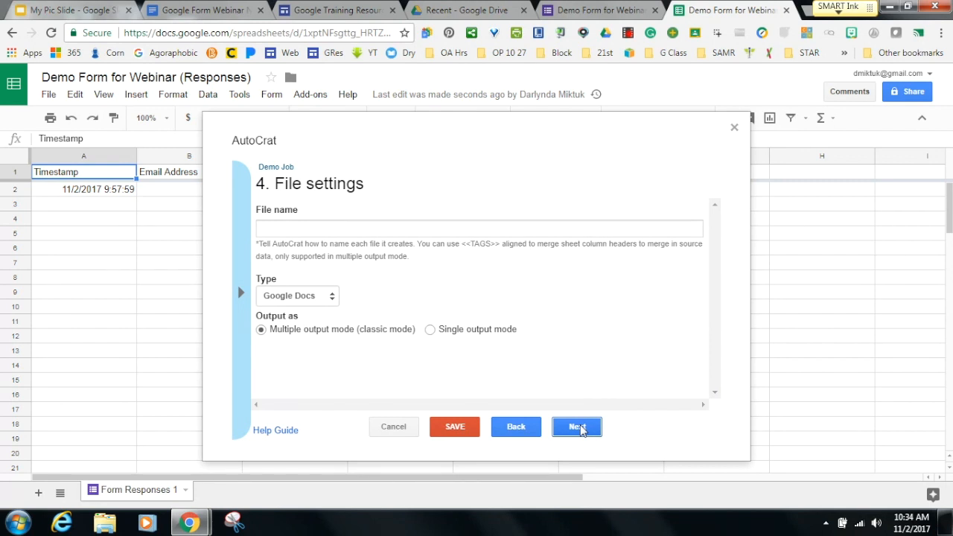
# Name files by respondent name plus 'Celtfificat e of Completion for Course', output PDF, then close autoCrat.
pyautogui.click(424, 229)
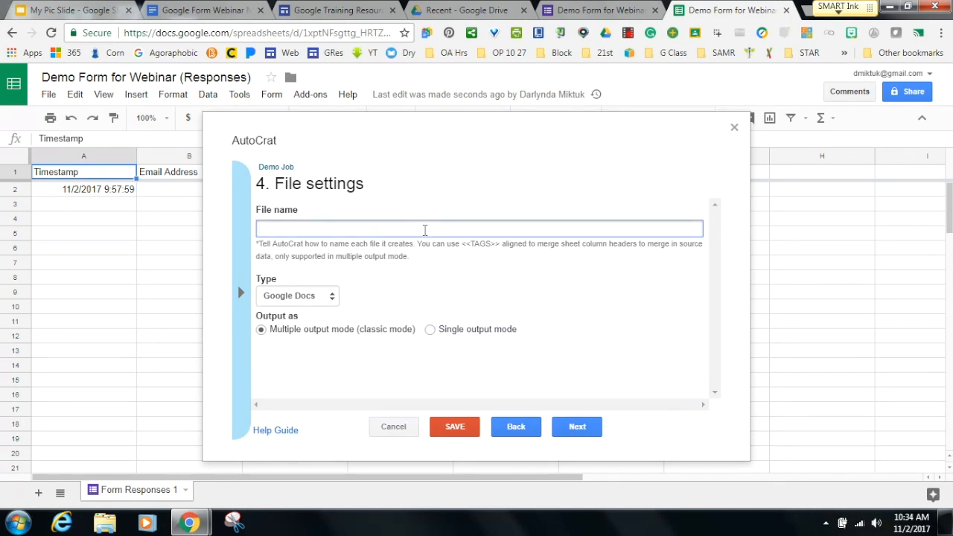
pyautogui.click(242, 304)
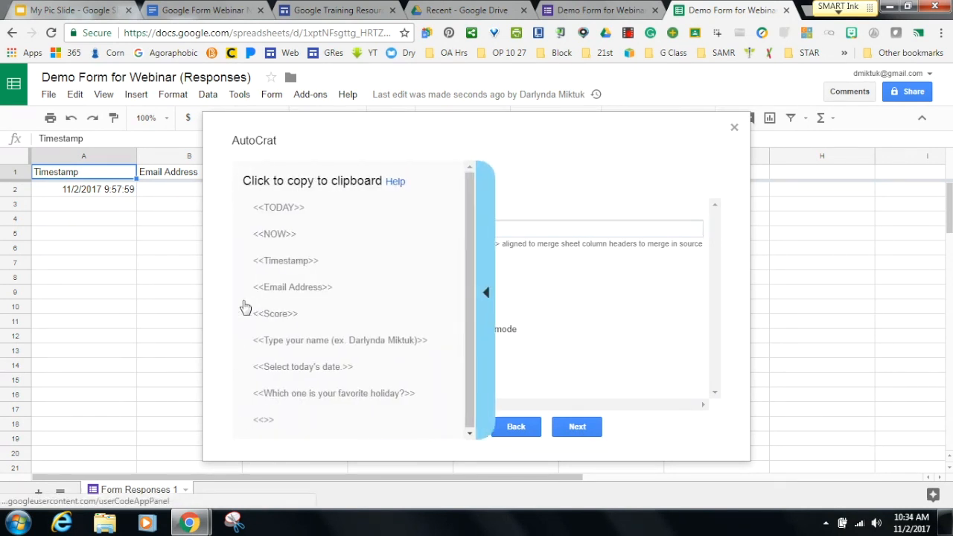
pyautogui.click(279, 339)
pyautogui.hotkey('ctrl', 'c')
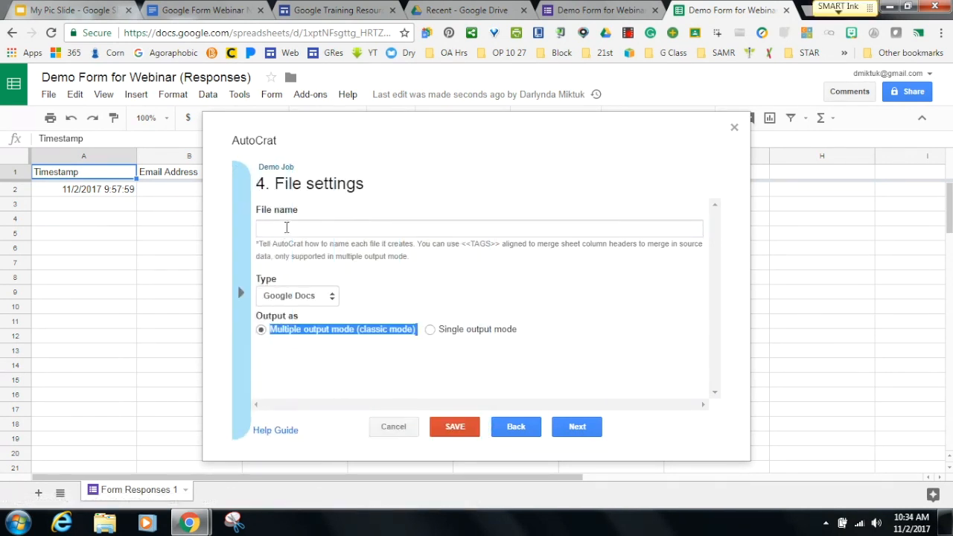
pyautogui.click(286, 227)
pyautogui.hotkey('ctrl', 'v')
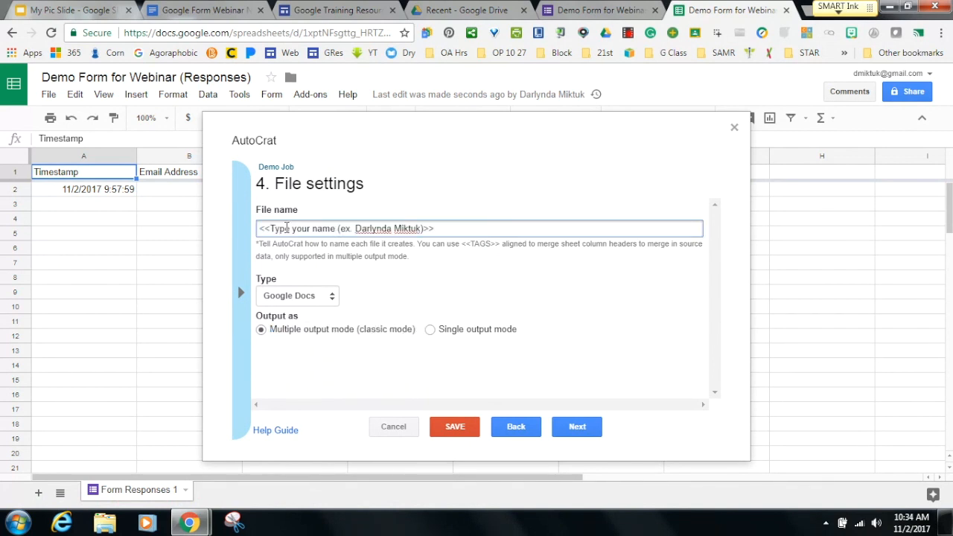
pyautogui.write('Ce')
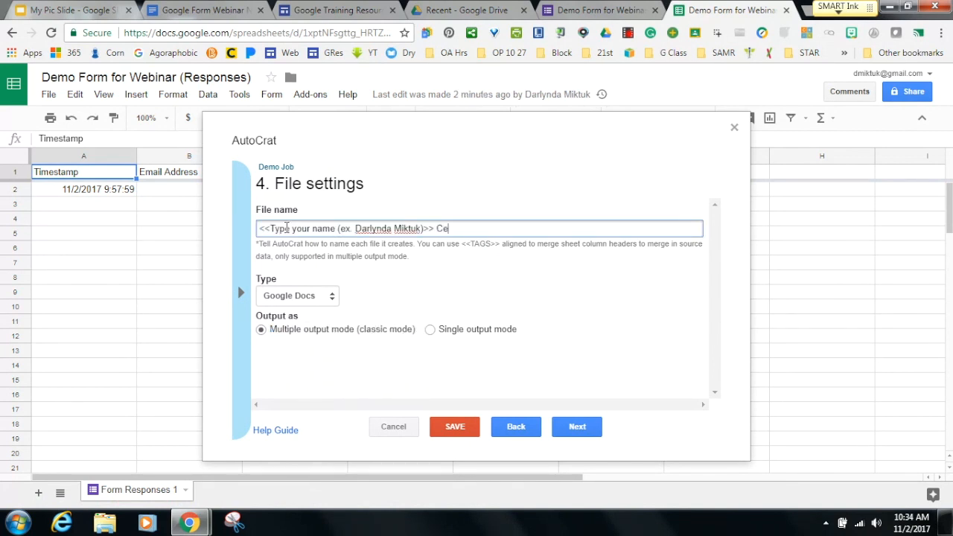
pyautogui.write('ltf')
pyautogui.write('ificat e')
pyautogui.write(' of Comp')
pyautogui.write('letio')
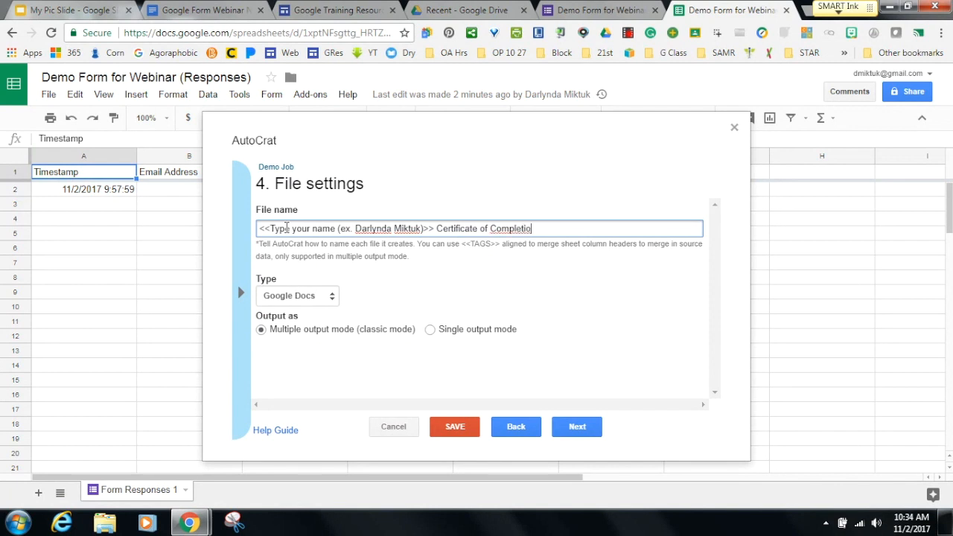
pyautogui.write('n for Course')
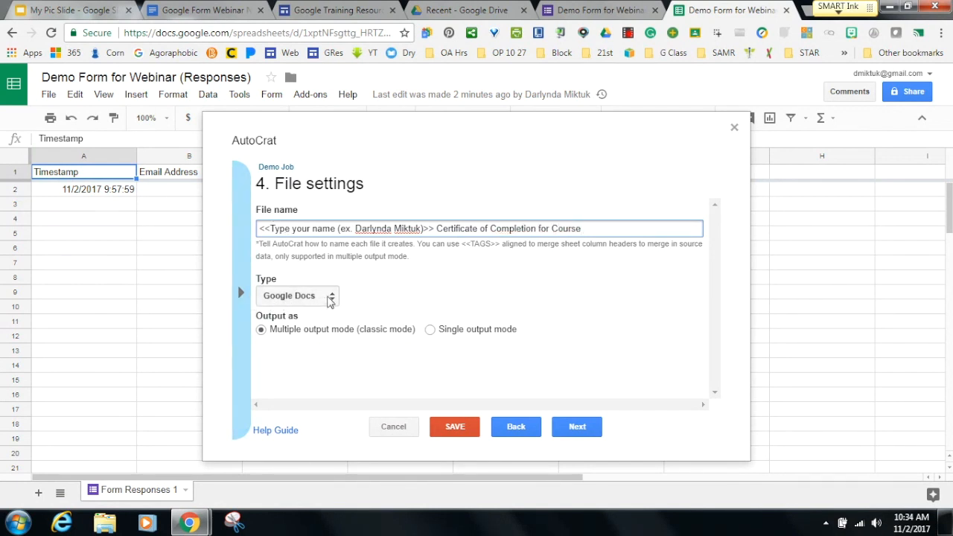
pyautogui.click(329, 300)
pyautogui.click(306, 335)
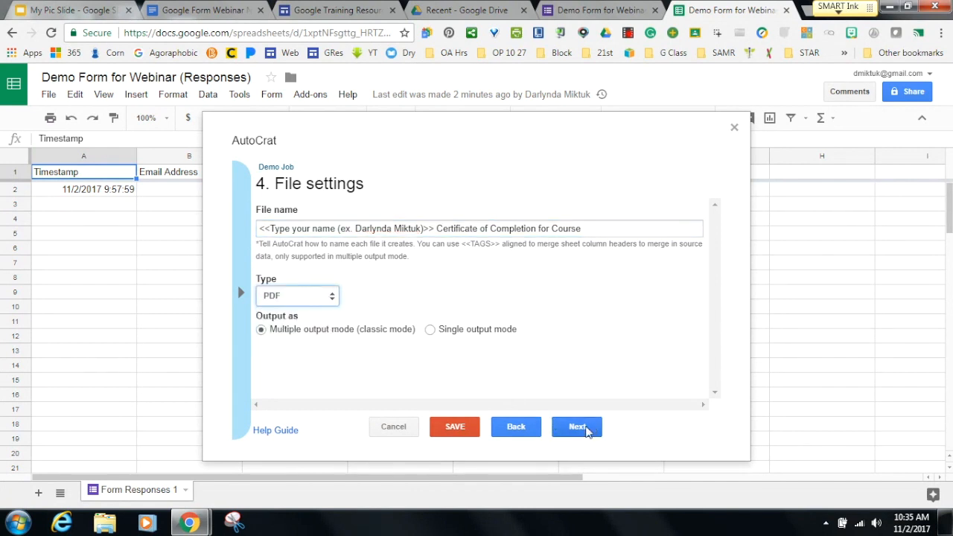
pyautogui.click(587, 430)
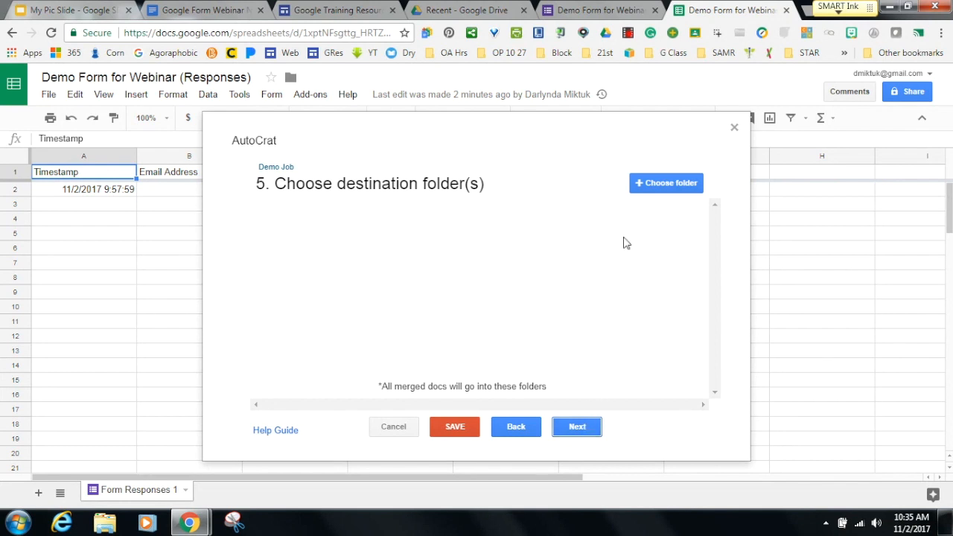
pyautogui.click(652, 190)
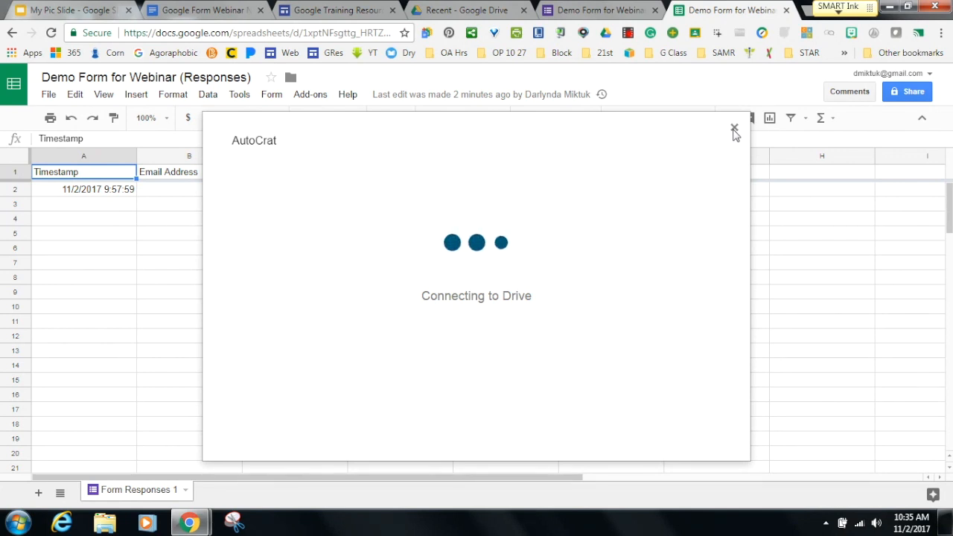
pyautogui.click(734, 131)
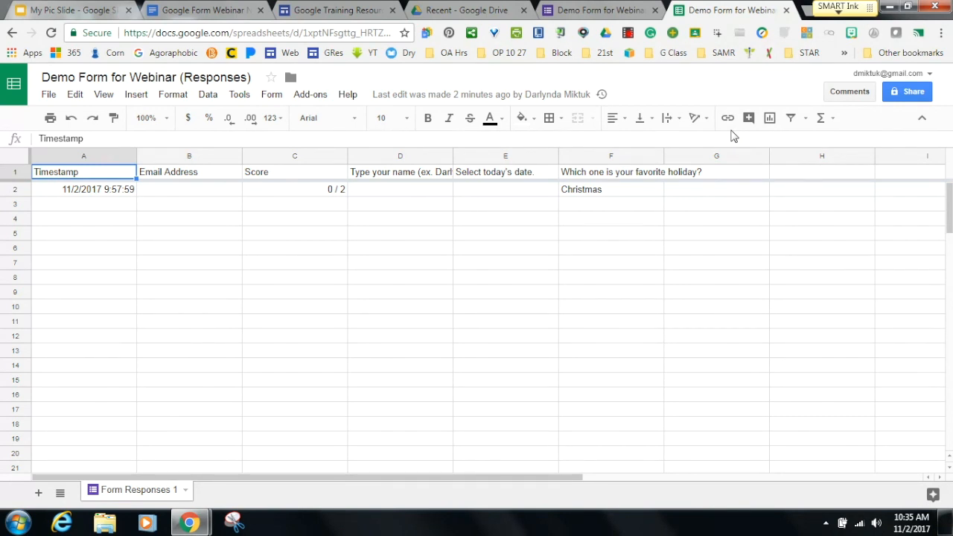
# Browse the autoCrat, Flippity and Remove Duplicates add-ons, then view the webinar agenda document.
pyautogui.click(351, 9)
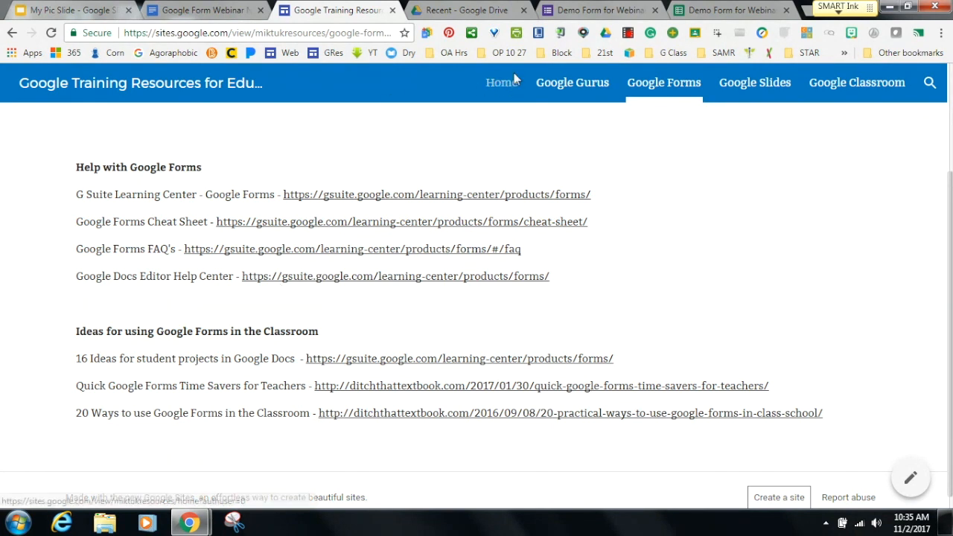
pyautogui.click(700, 15)
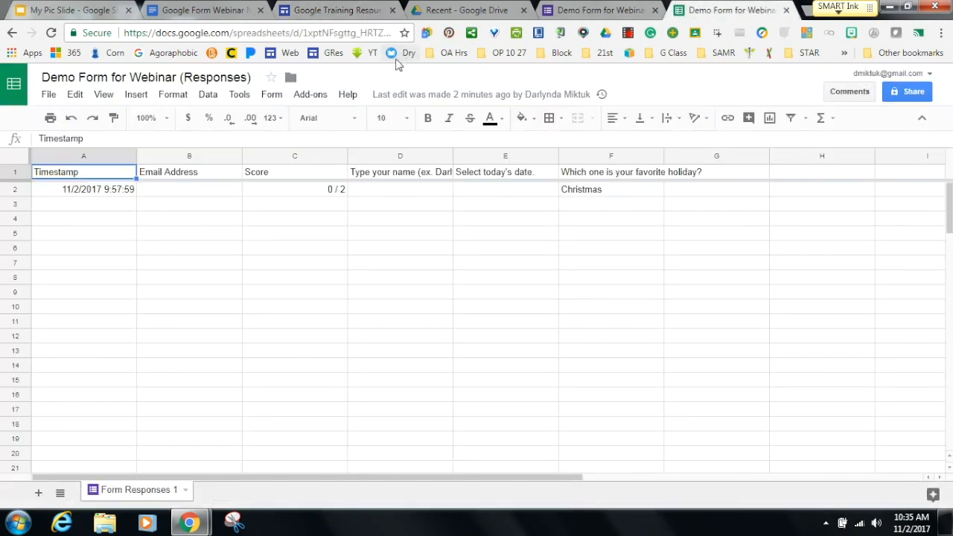
pyautogui.click(311, 96)
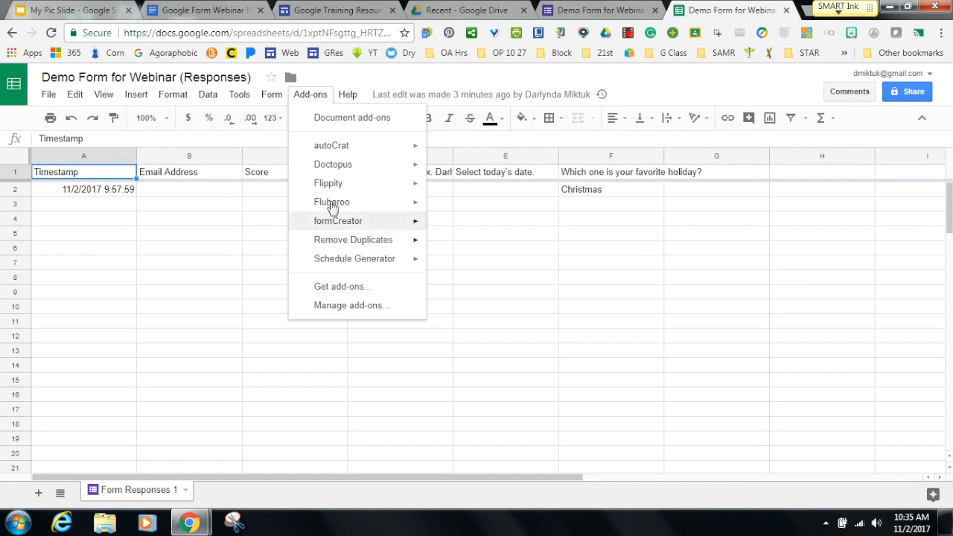
pyautogui.moveTo(337, 150)
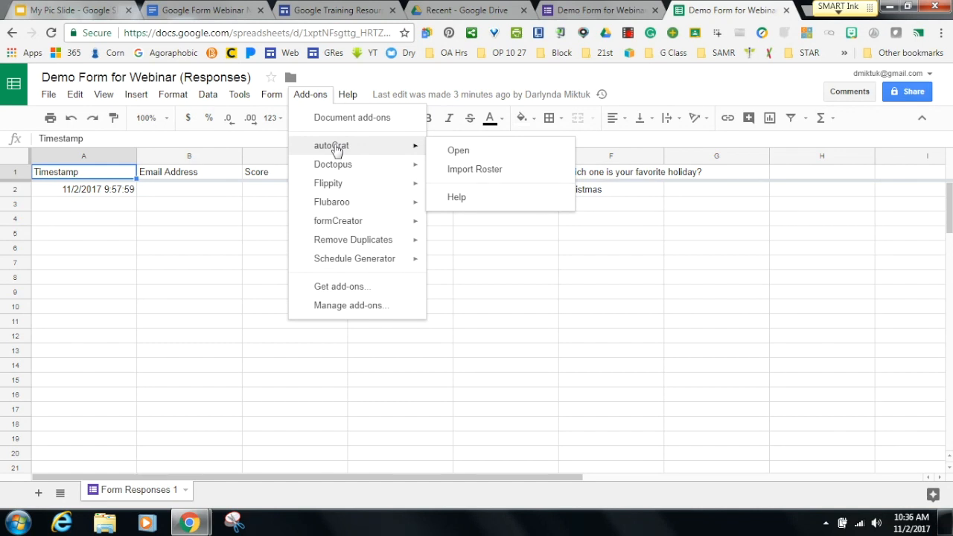
pyautogui.moveTo(331, 186)
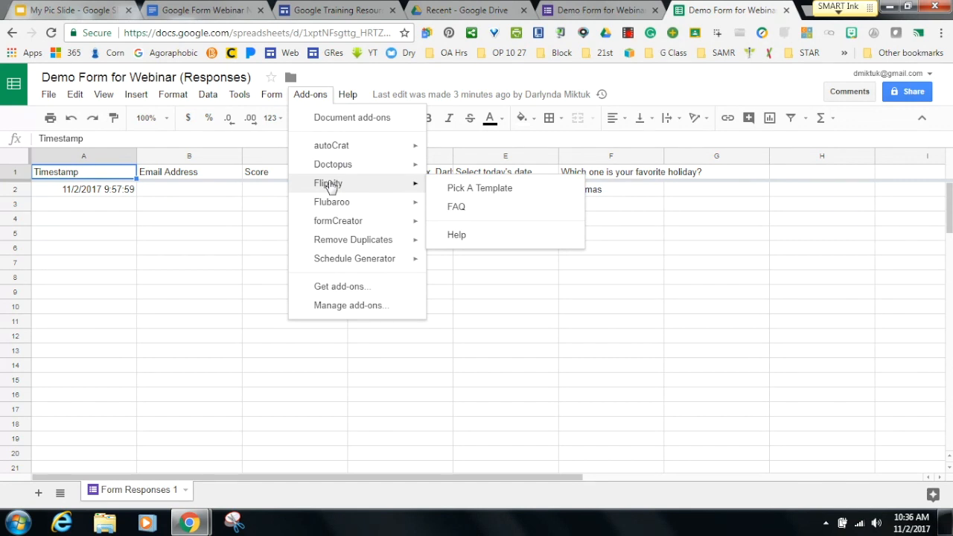
pyautogui.moveTo(331, 205)
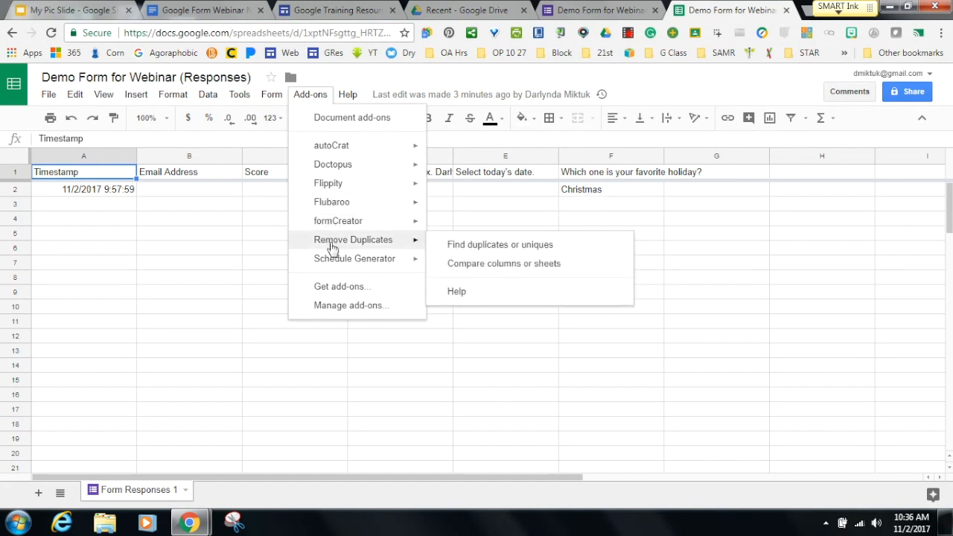
pyautogui.moveTo(332, 262)
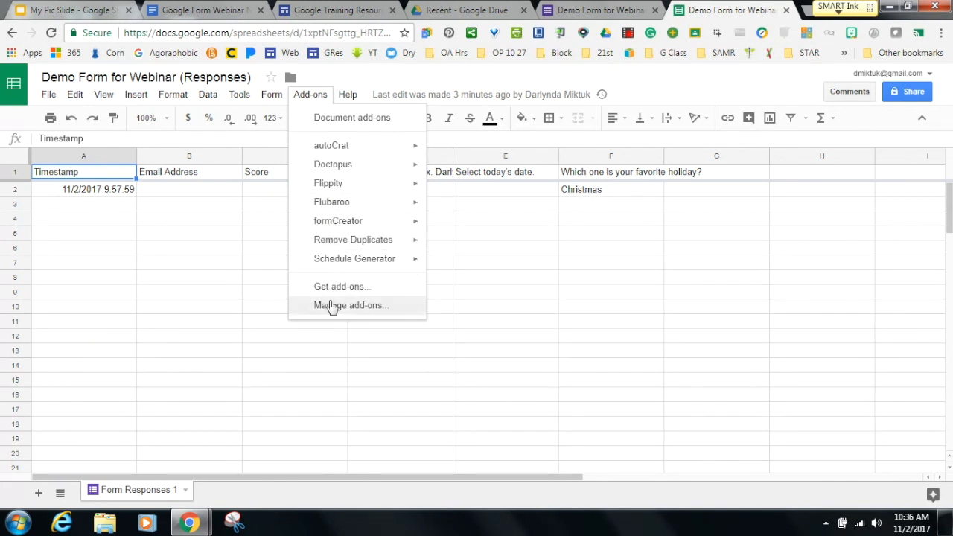
pyautogui.click(329, 360)
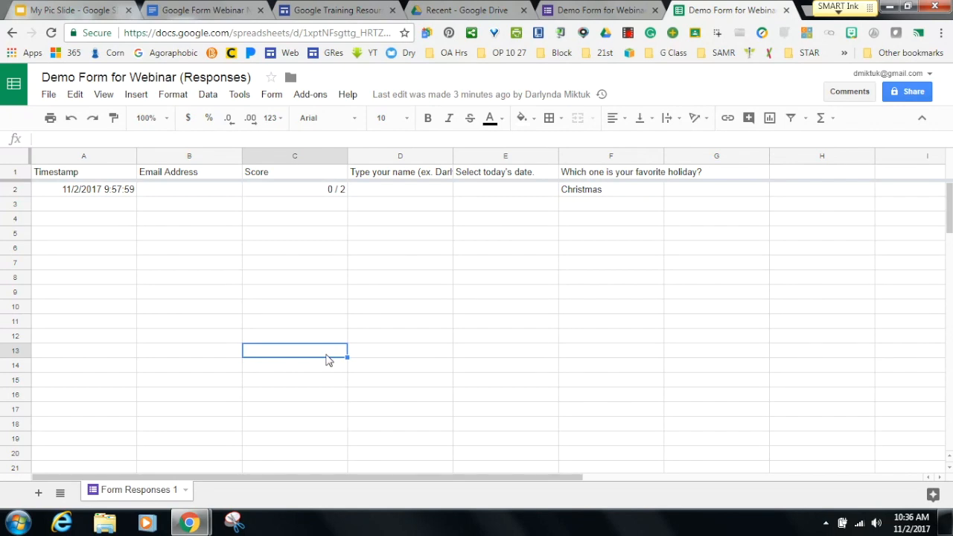
pyautogui.click(217, 15)
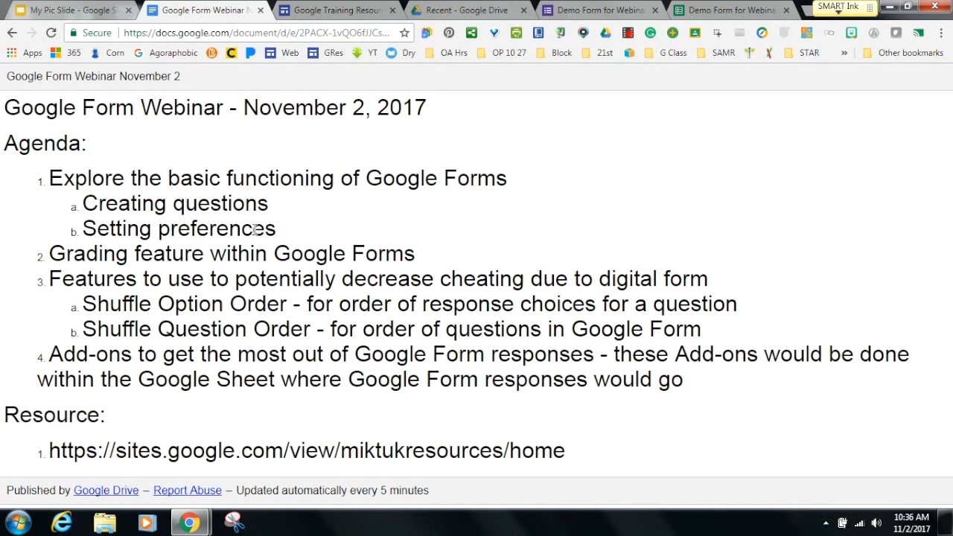
pyautogui.click(599, 9)
# Add a new blank multiple-choice question below the Email address field.
pyautogui.click(408, 176)
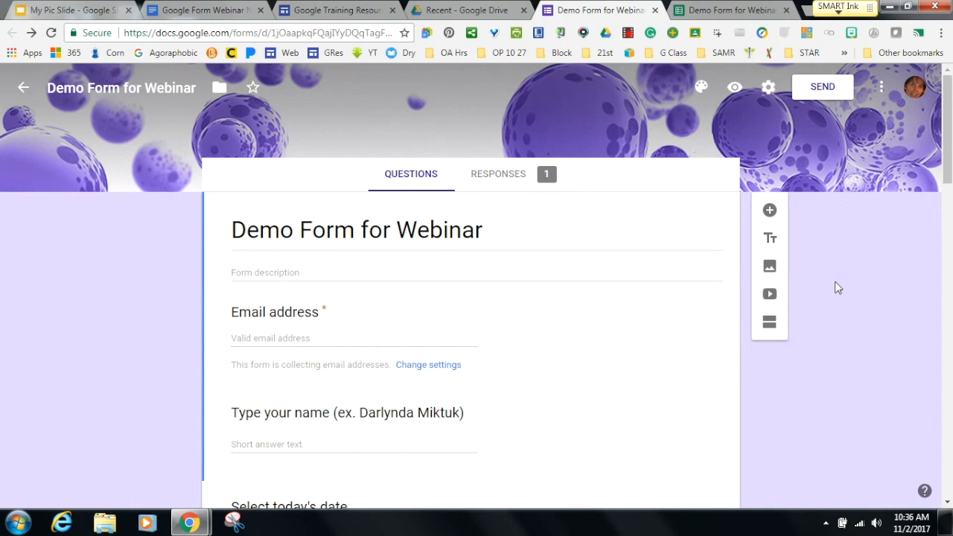
pyautogui.moveTo(950, 153)
pyautogui.mouseDown()
pyautogui.moveTo(950, 201)
pyautogui.moveTo(950, 145)
pyautogui.mouseUp()
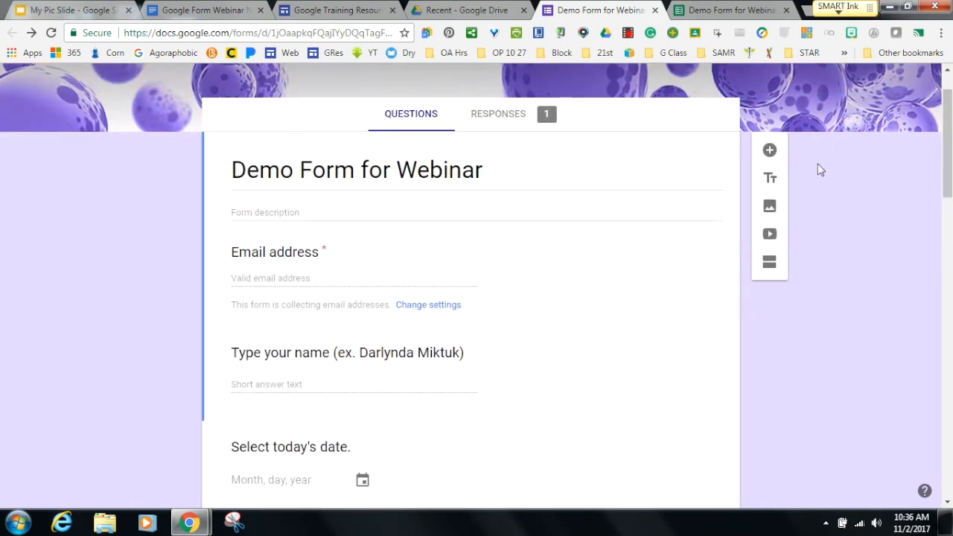
pyautogui.click(769, 151)
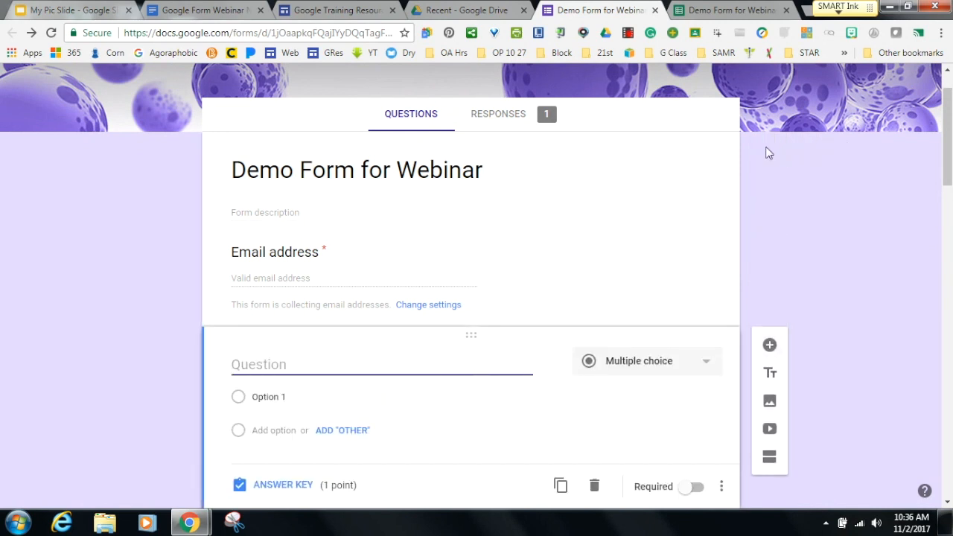
pyautogui.moveTo(946, 179); pyautogui.dragTo(945, 153)
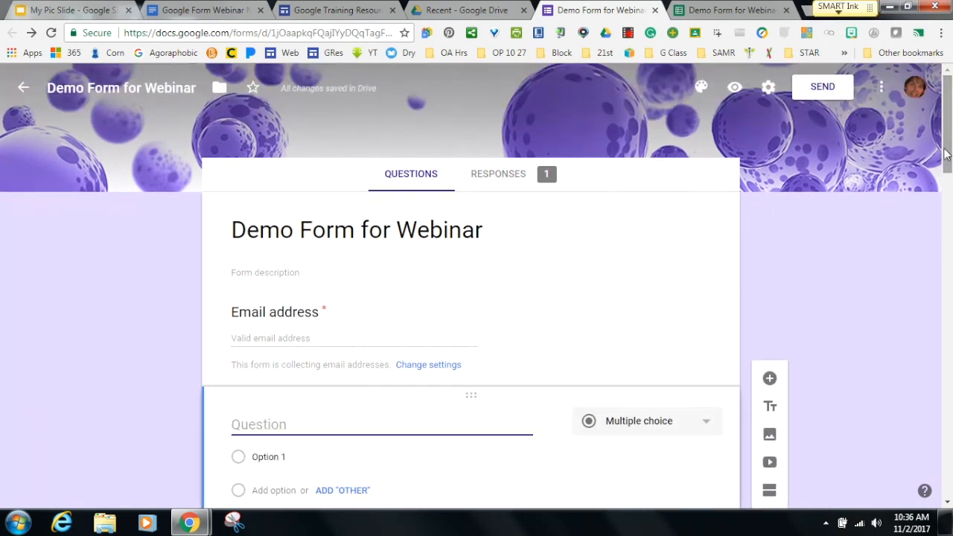
# Browse the Presentation and Quizzes settings tabs, then cancel without changes.
pyautogui.click(769, 87)
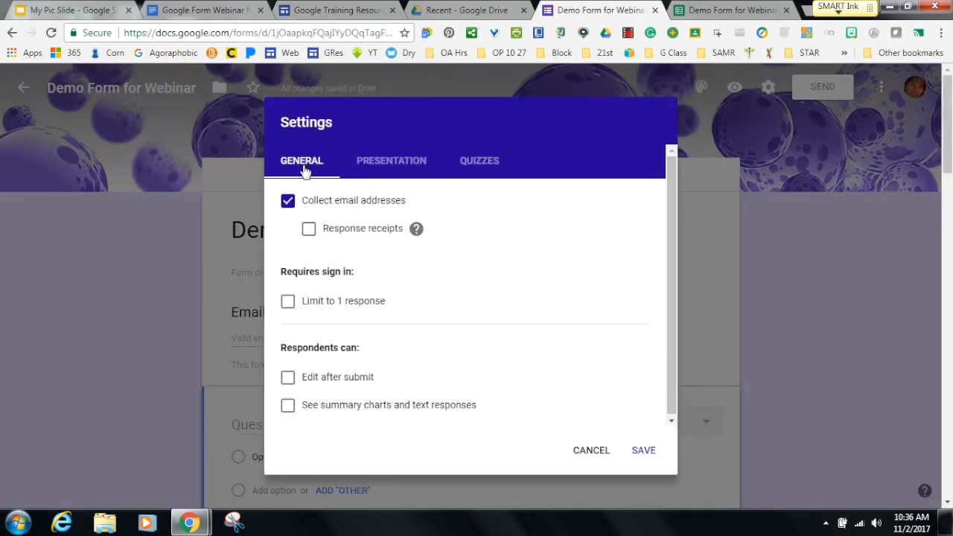
pyautogui.click(387, 169)
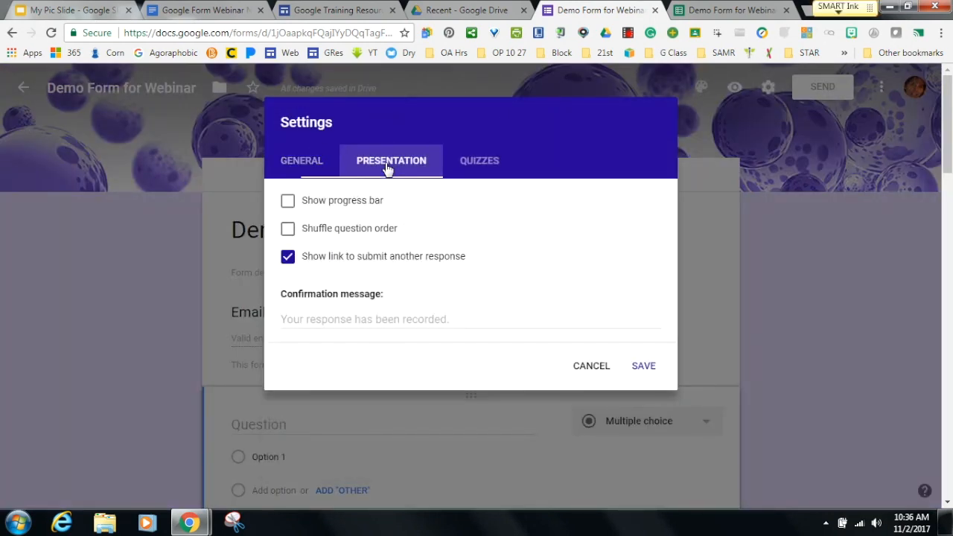
pyautogui.click(468, 164)
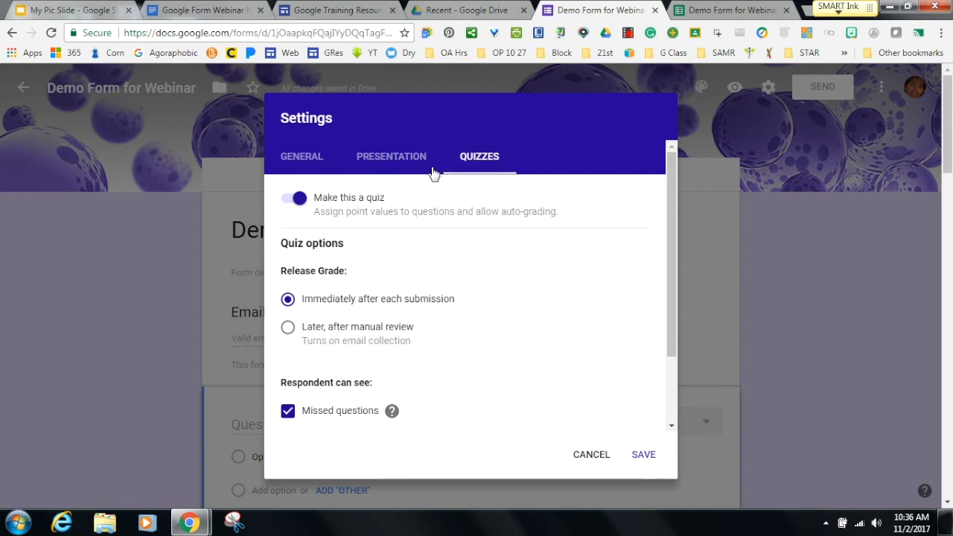
pyautogui.click(395, 159)
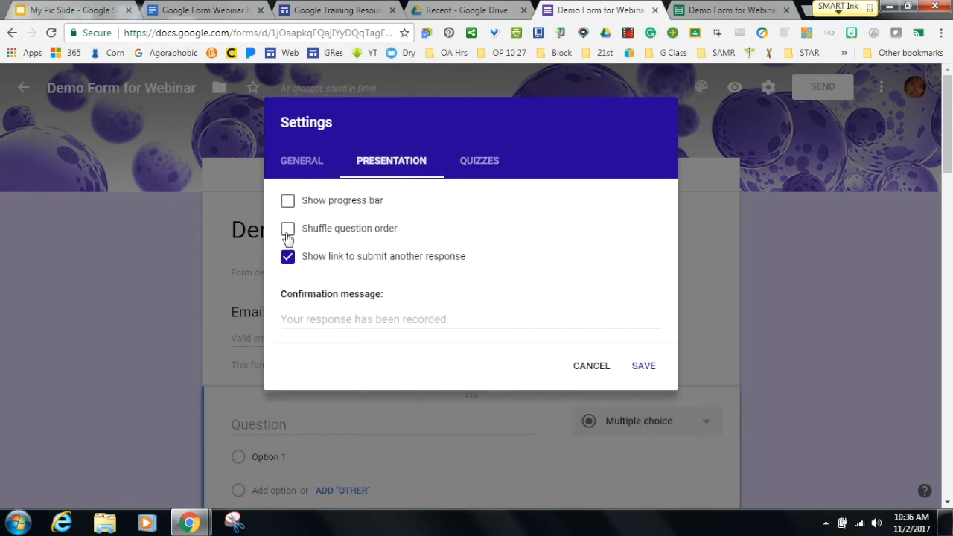
pyautogui.click(481, 163)
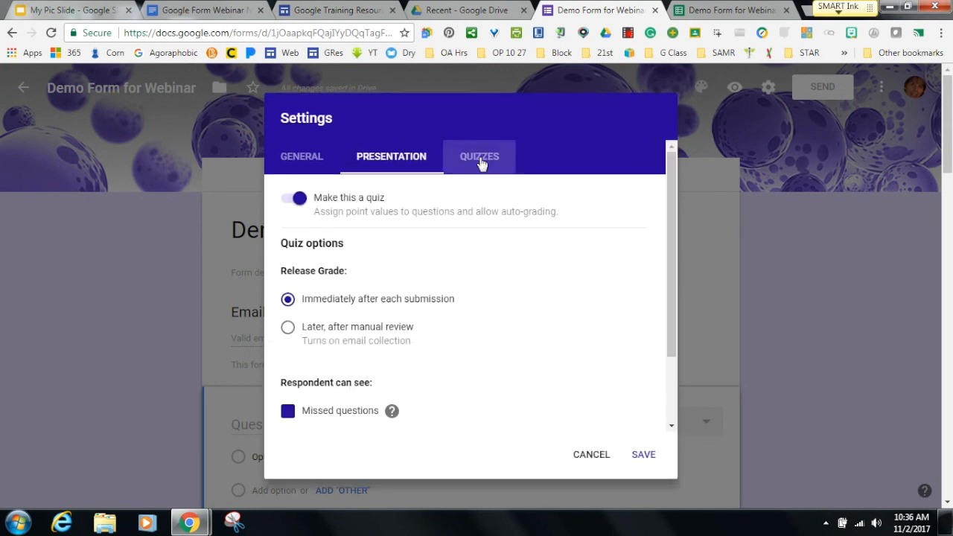
pyautogui.click(592, 456)
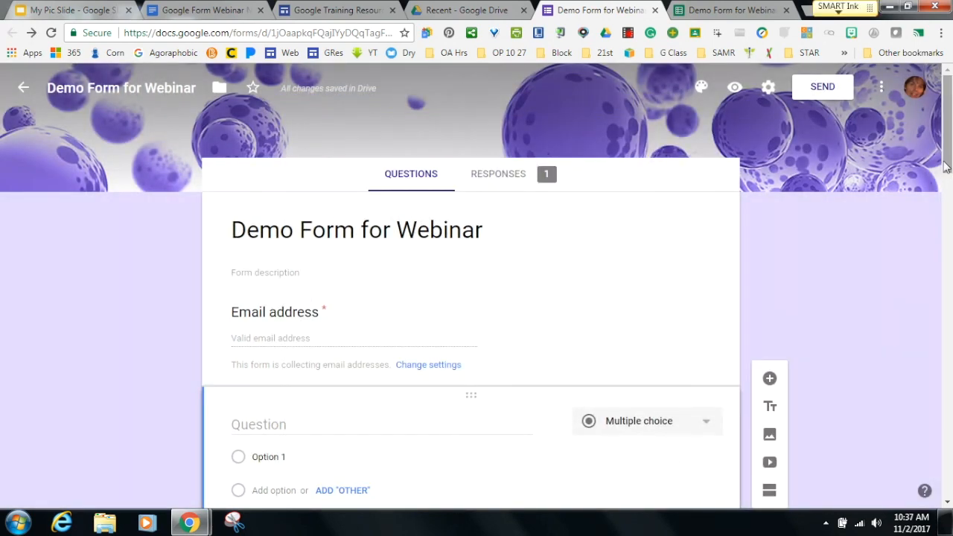
# Reopen Settings to show the shuffle question order option, then cancel again.
pyautogui.scroll(-1, 945, 165)
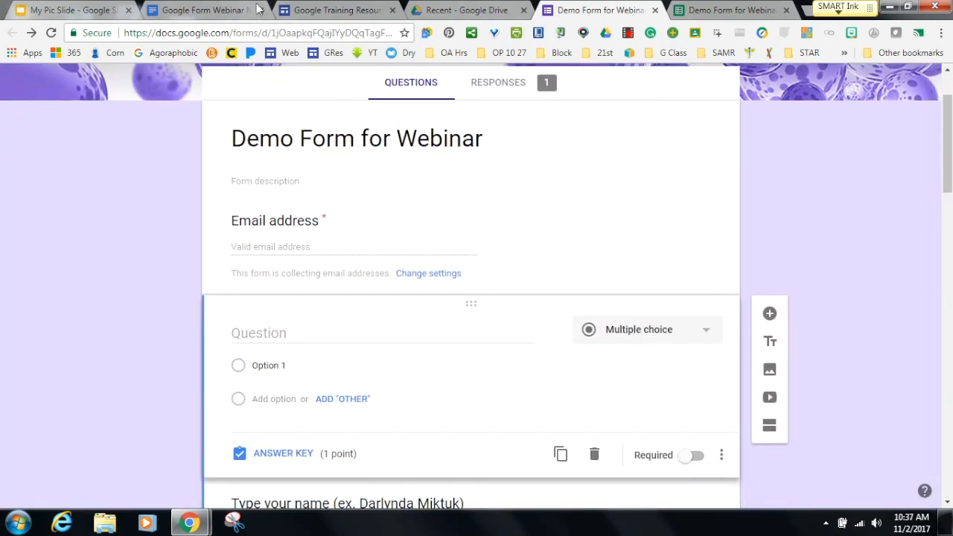
pyautogui.click(250, 11)
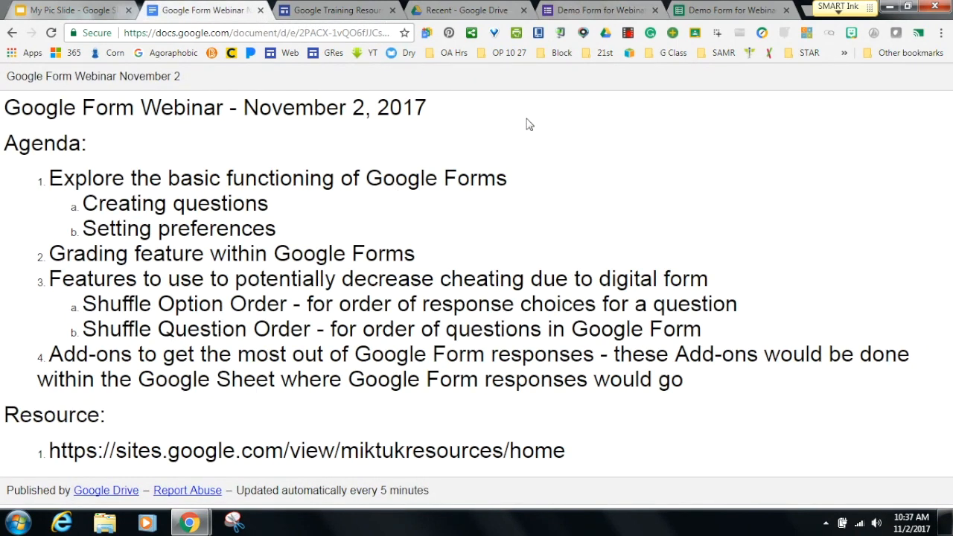
pyautogui.click(607, 11)
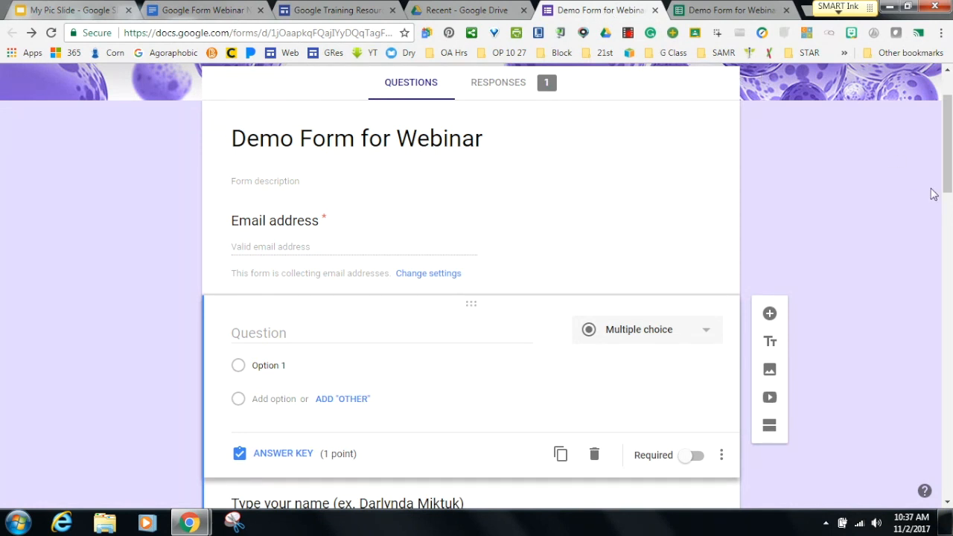
pyautogui.scroll(2, 948, 177)
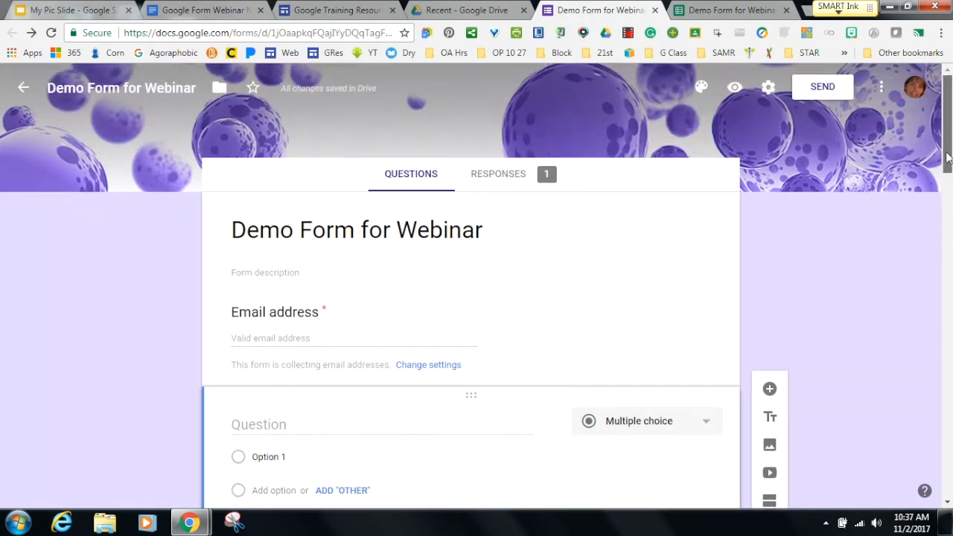
pyautogui.click(767, 87)
pyautogui.click(413, 170)
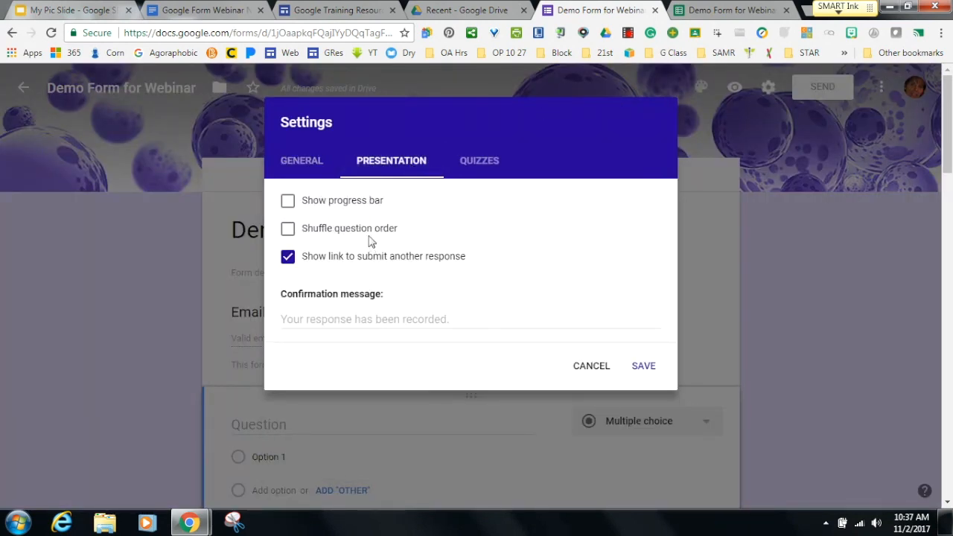
pyautogui.click(591, 366)
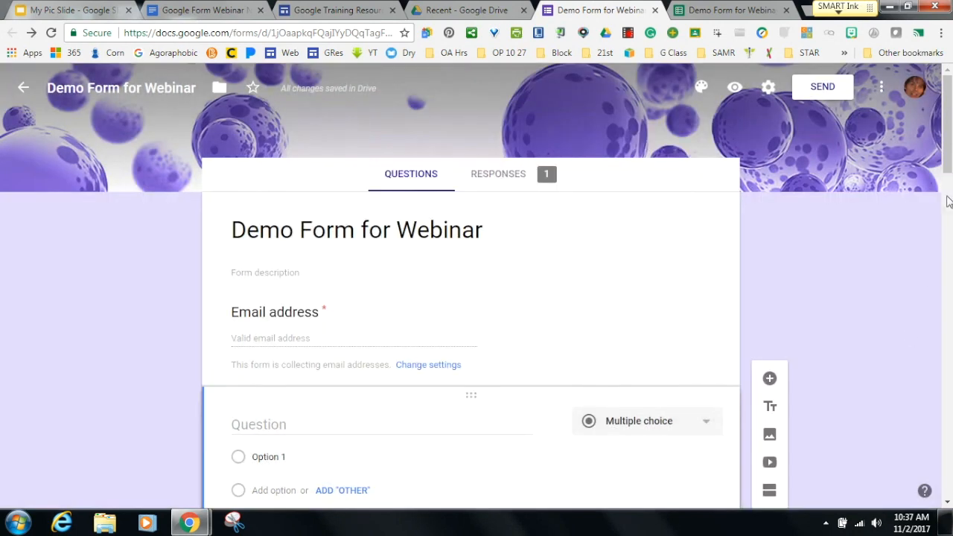
pyautogui.moveTo(947, 159); pyautogui.dragTo(947, 203)
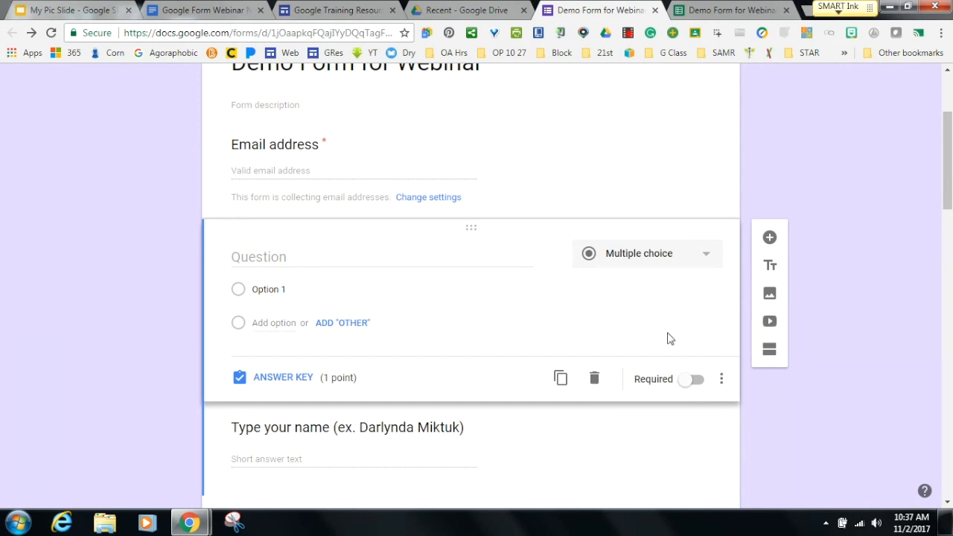
# Show the question's Shuffle option order menu, then switch to the webinar agenda and responses spreadsheet.
pyautogui.click(721, 383)
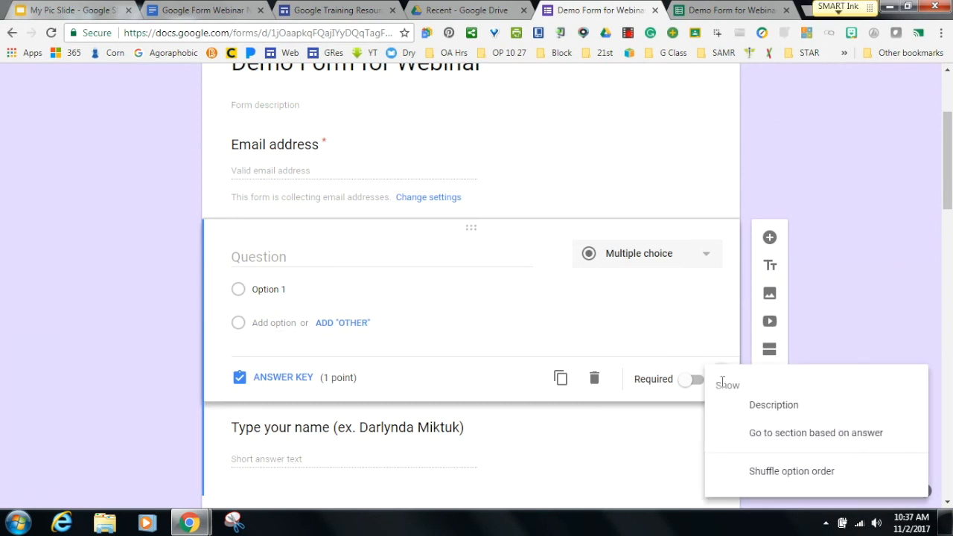
pyautogui.click(741, 479)
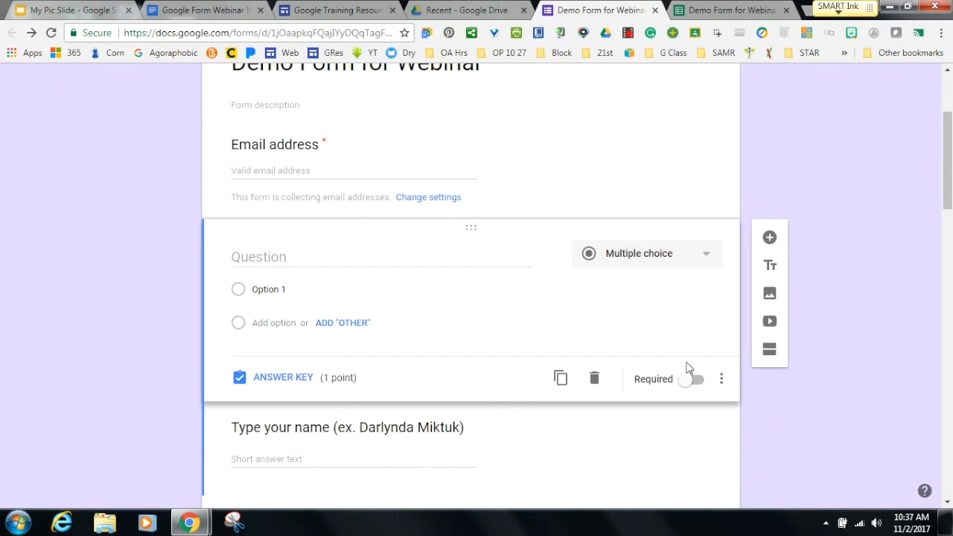
pyautogui.click(221, 12)
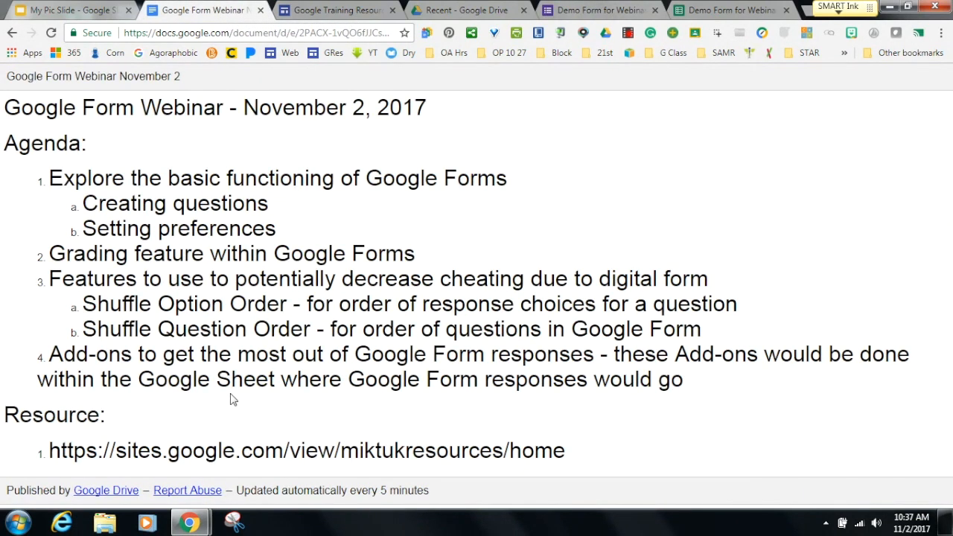
pyautogui.click(700, 11)
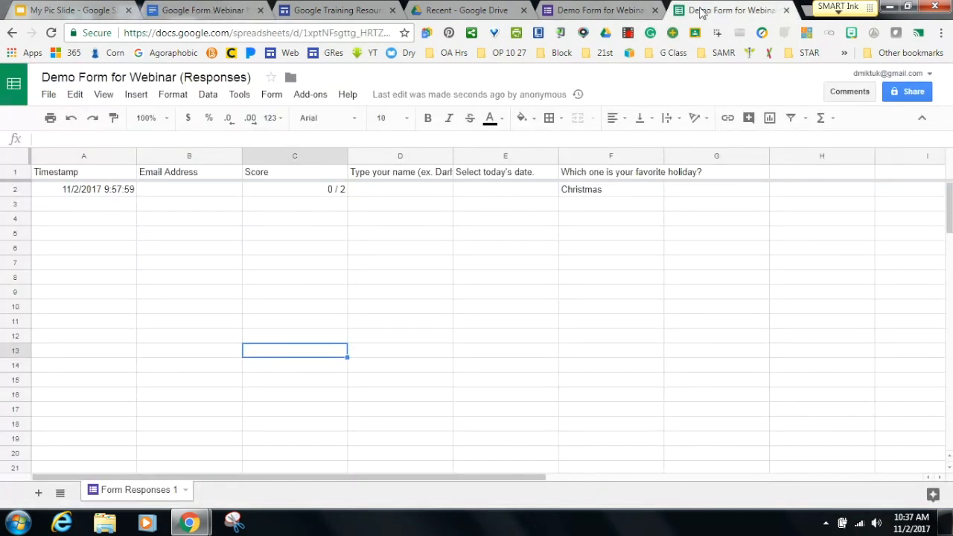
# List the spreadsheet's installed add-ons, then view the agenda, Google Training Resources and My Pic Slide.
pyautogui.click(313, 96)
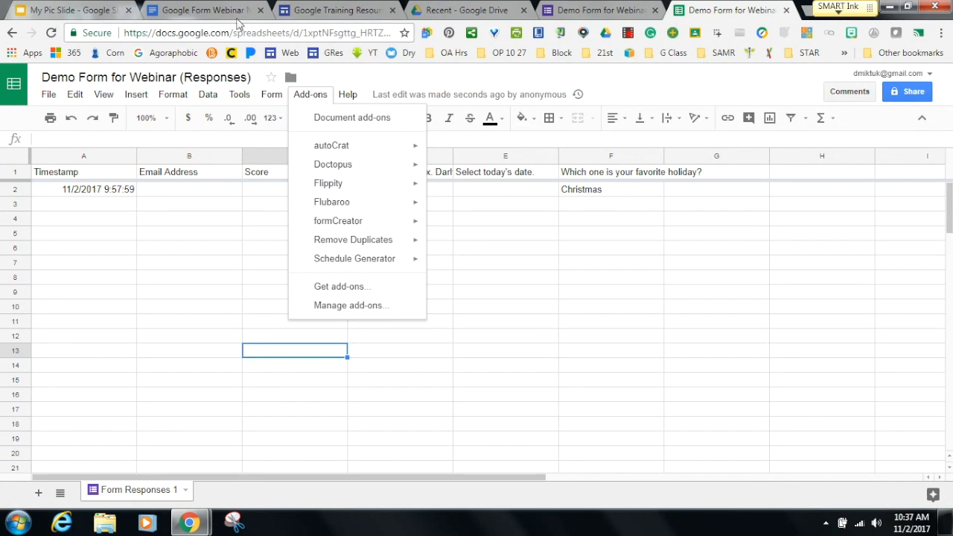
pyautogui.click(171, 10)
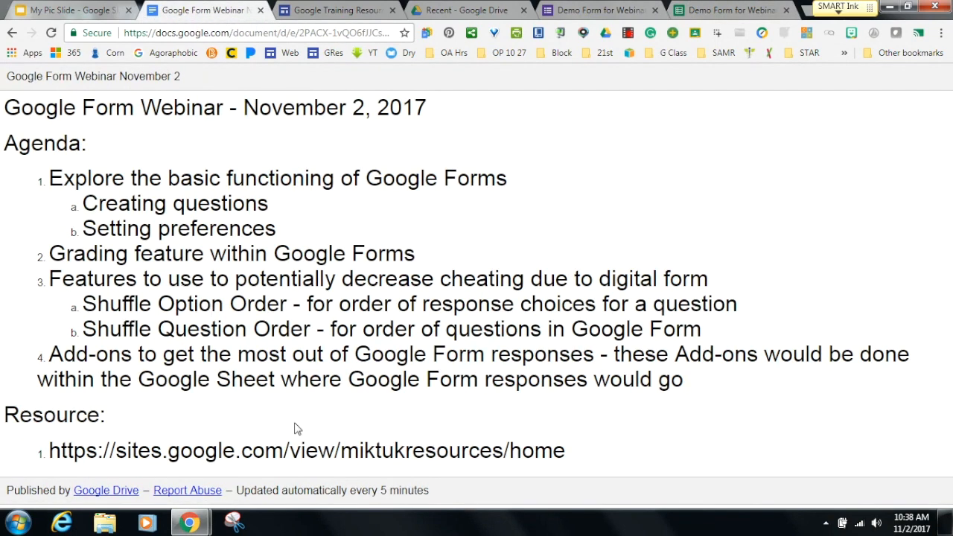
pyautogui.click(335, 10)
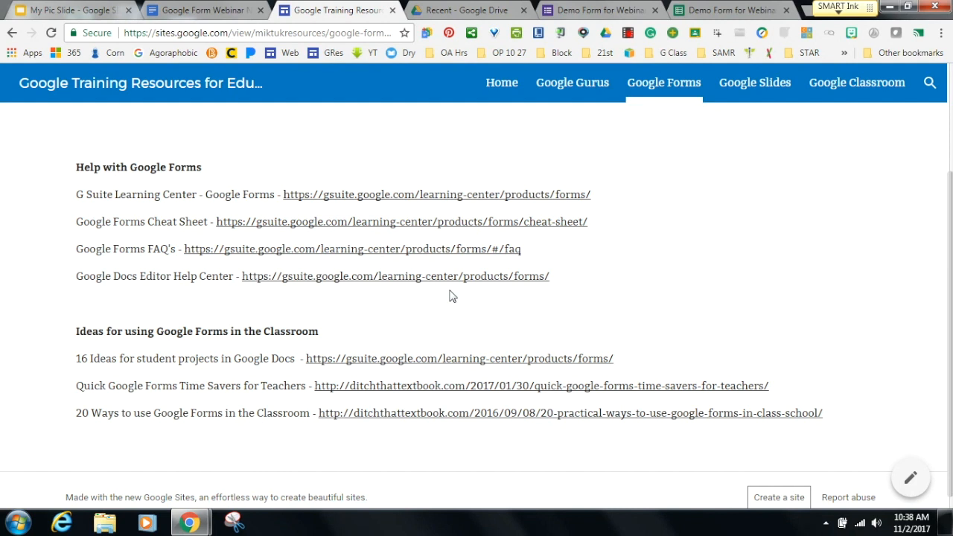
pyautogui.click(95, 12)
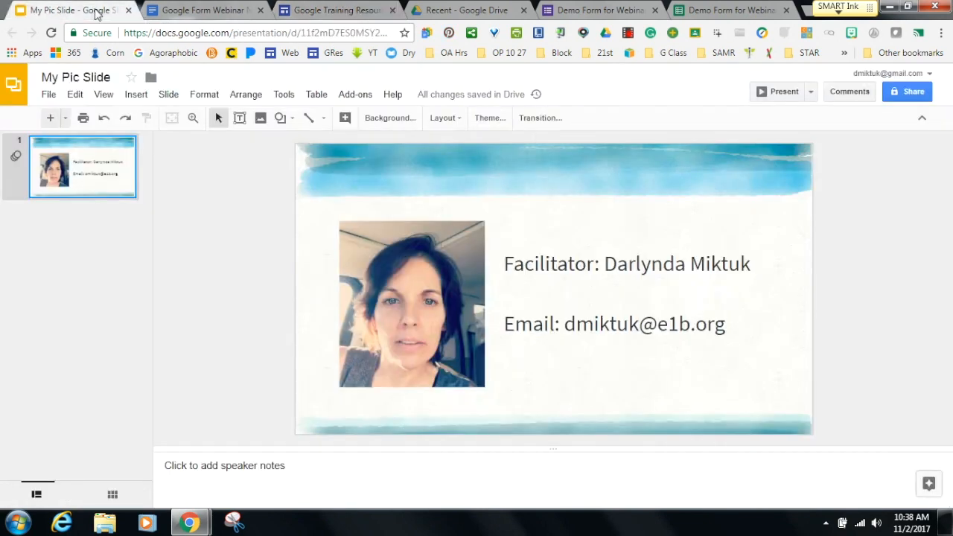